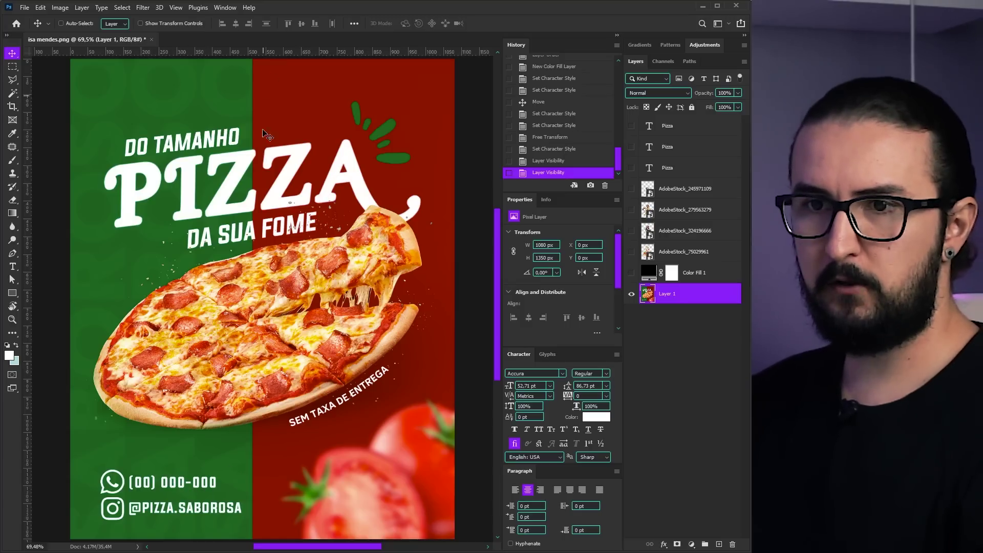
# Select the whole canvas, place a vertical guide at its horizontal centre, and clear the selection
pyautogui.hotkey('ctrl', 'a')
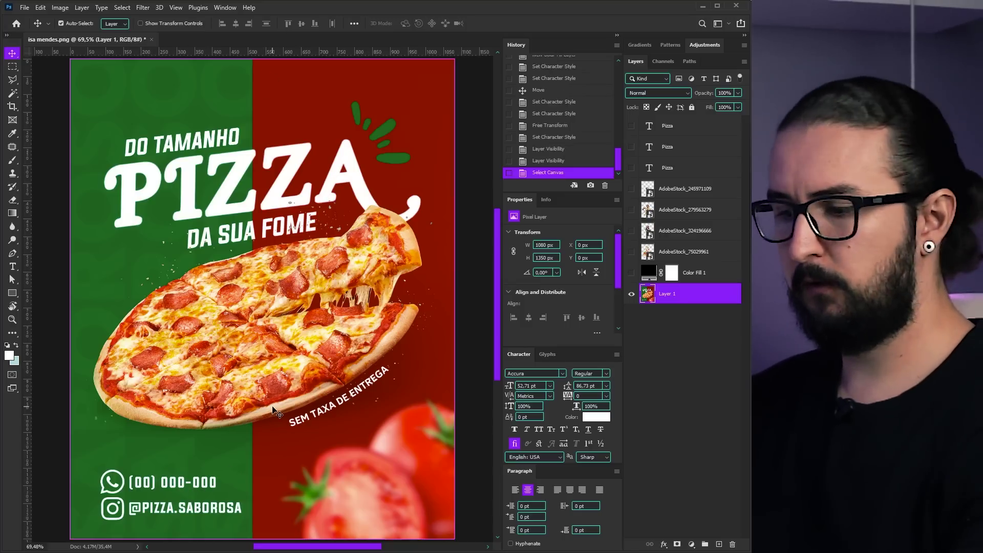
pyautogui.moveTo(287, 52); pyautogui.dragTo(254, 69)
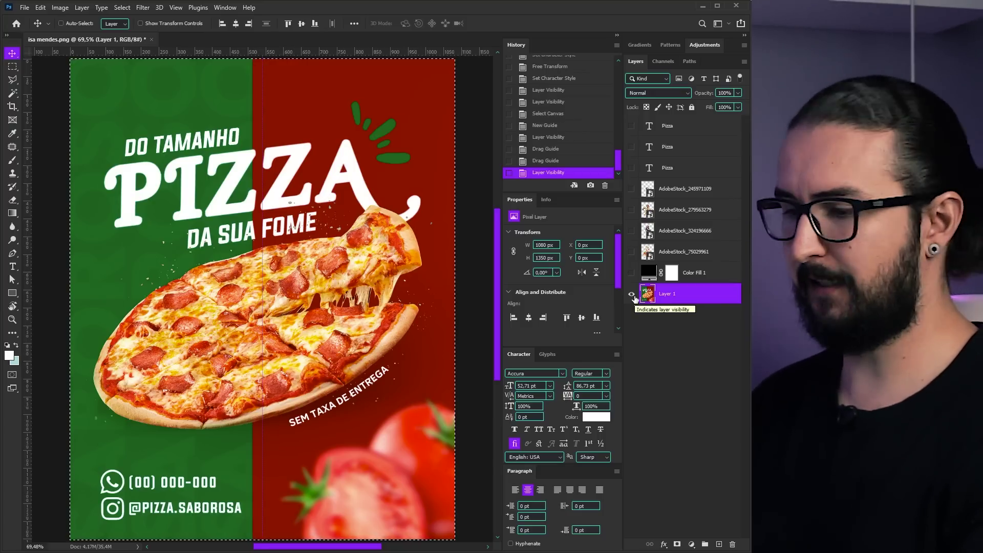
pyautogui.hotkey('ctrl', 'd')
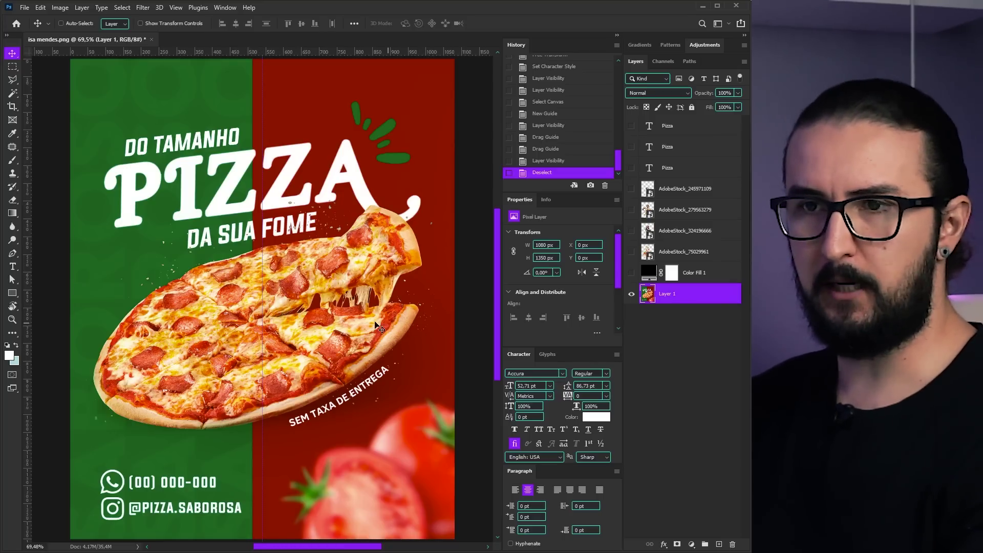
# Crop the document to the current canvas bounds
pyautogui.scroll(-1, 352, 317)
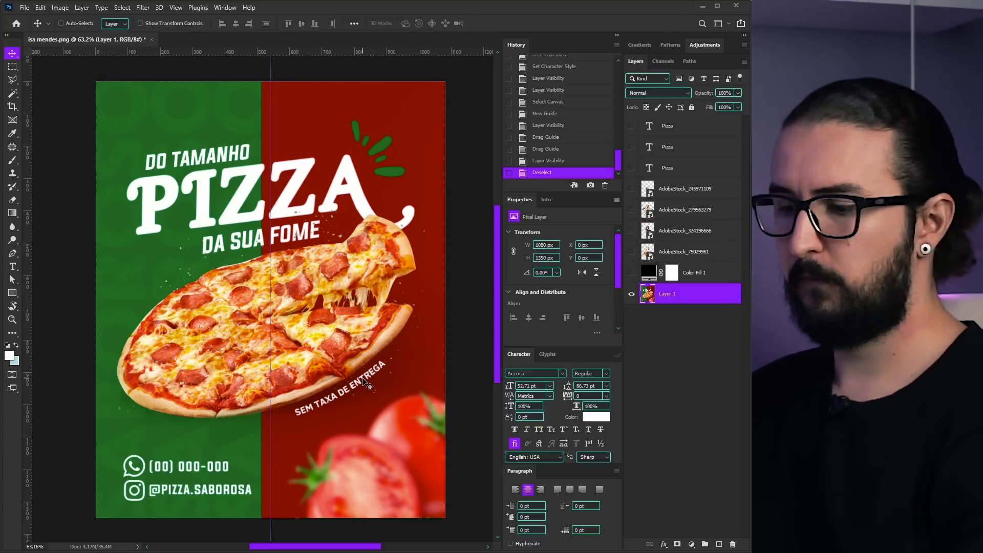
pyautogui.hotkey('ctrl', 'alt', 'shift', 'c')
pyautogui.scroll(1, 377, 214)
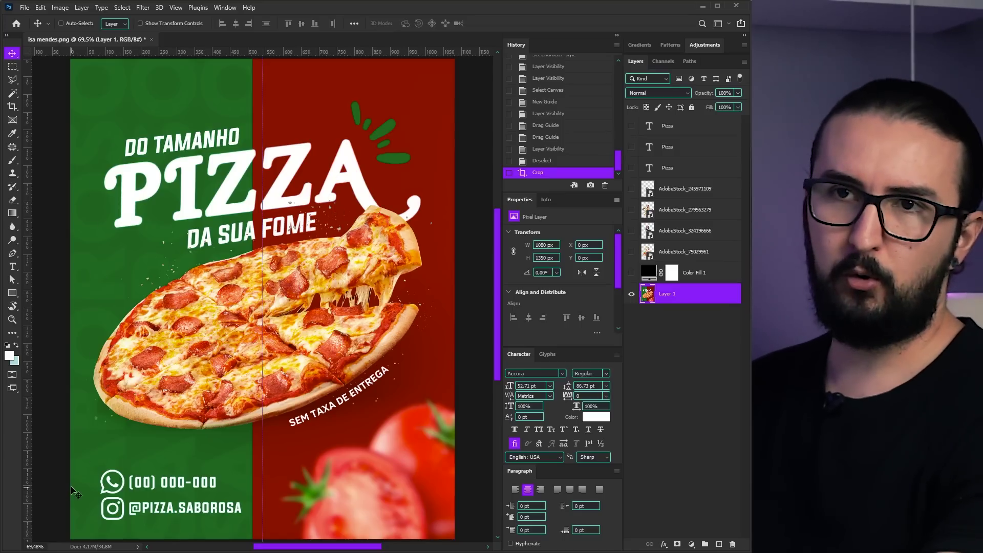
pyautogui.moveTo(183, 372); pyautogui.dragTo(186, 370)
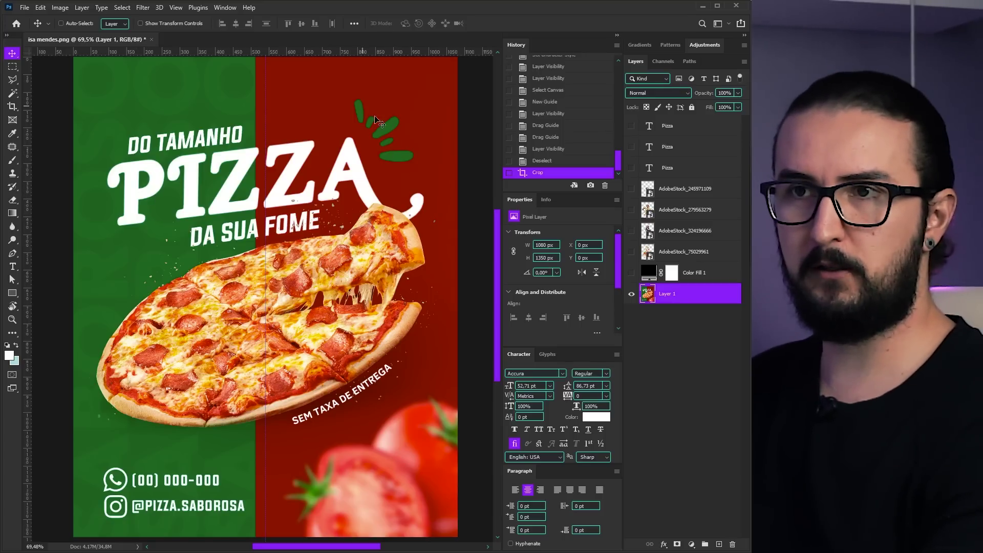
pyautogui.moveTo(362, 172); pyautogui.dragTo(365, 174)
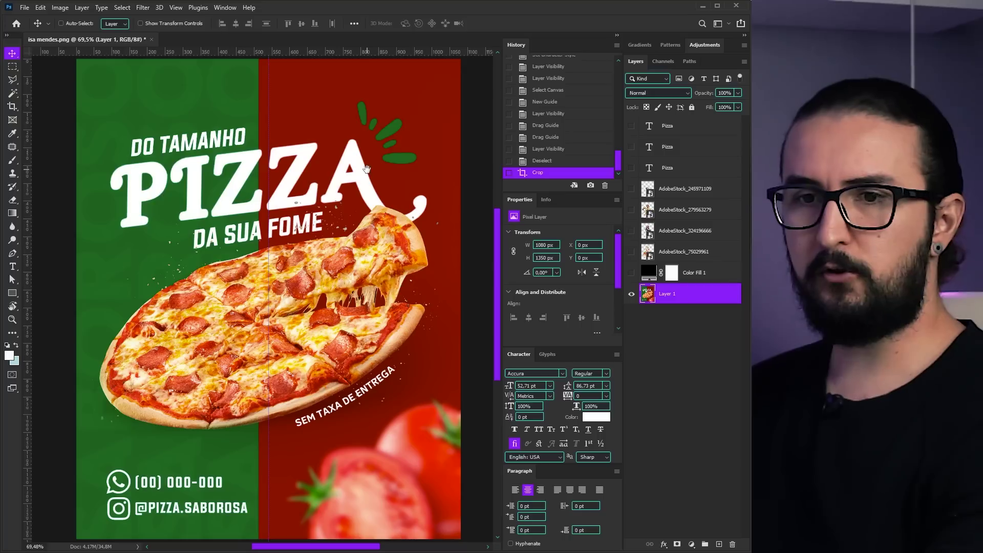
pyautogui.hscroll(1, 365, 174)
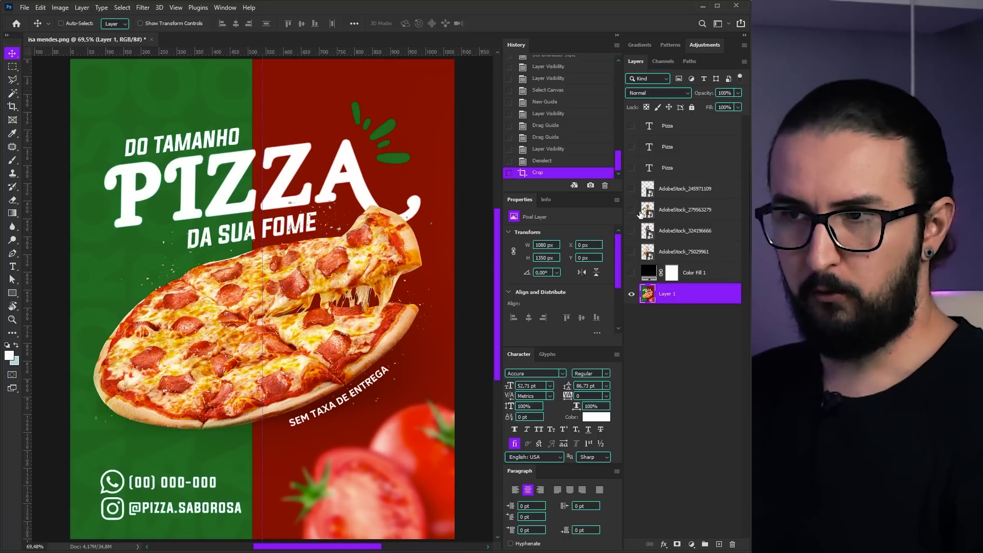
# Show the three Pizza text layers over the black Color Fill 1 to compare their fonts, and hide the texts again
pyautogui.click(631, 273)
pyautogui.click(631, 168)
pyautogui.click(666, 168)
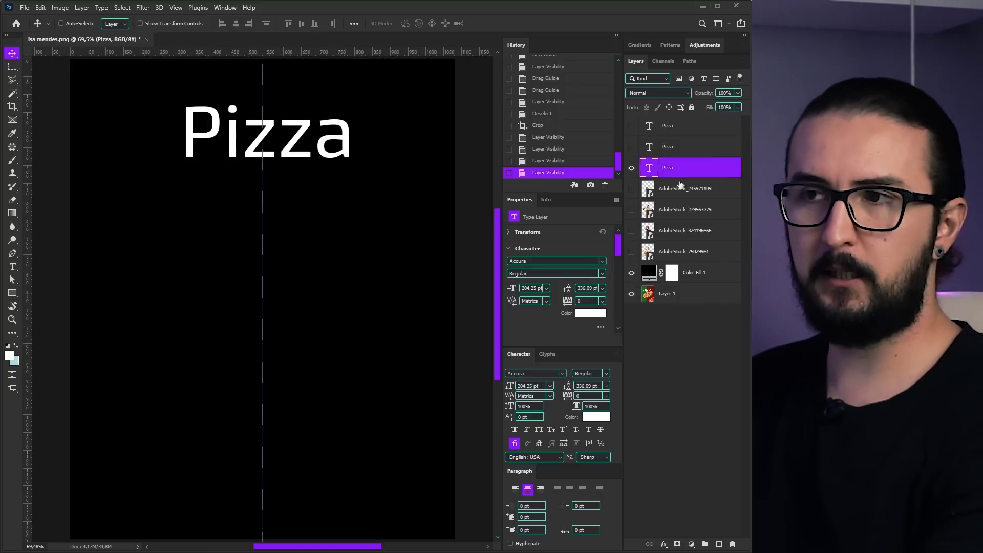
pyautogui.click(631, 170)
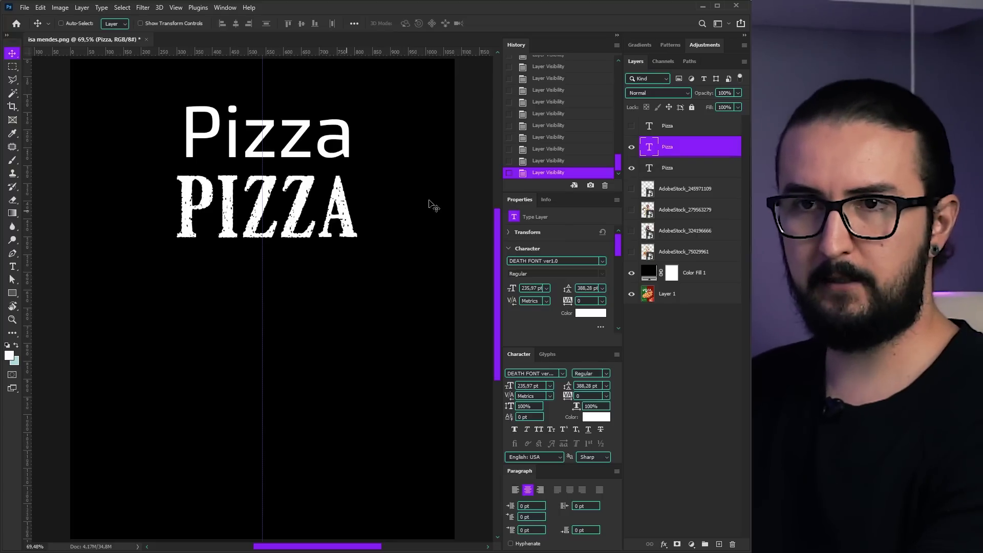
pyautogui.click(631, 126)
pyautogui.click(644, 132)
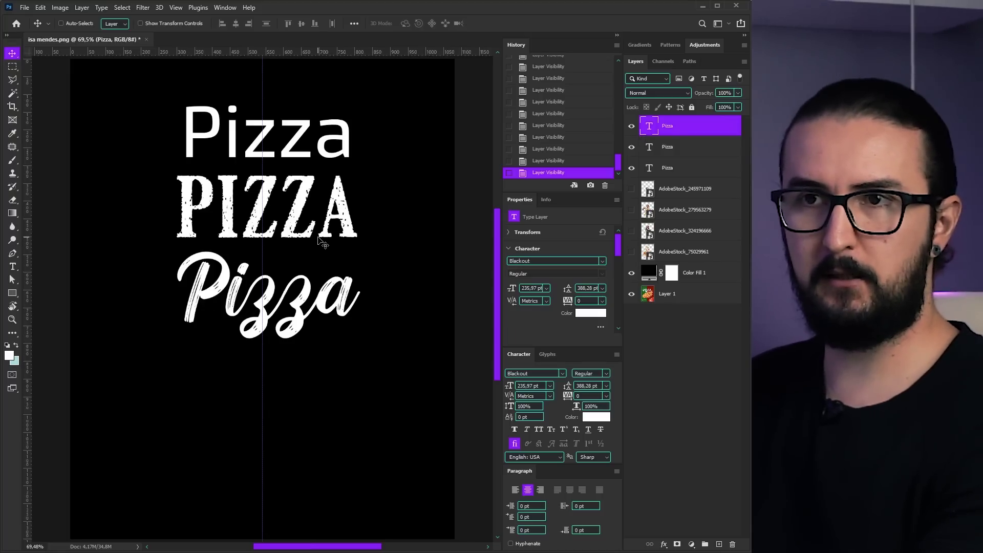
pyautogui.moveTo(631, 126); pyautogui.dragTo(631, 169)
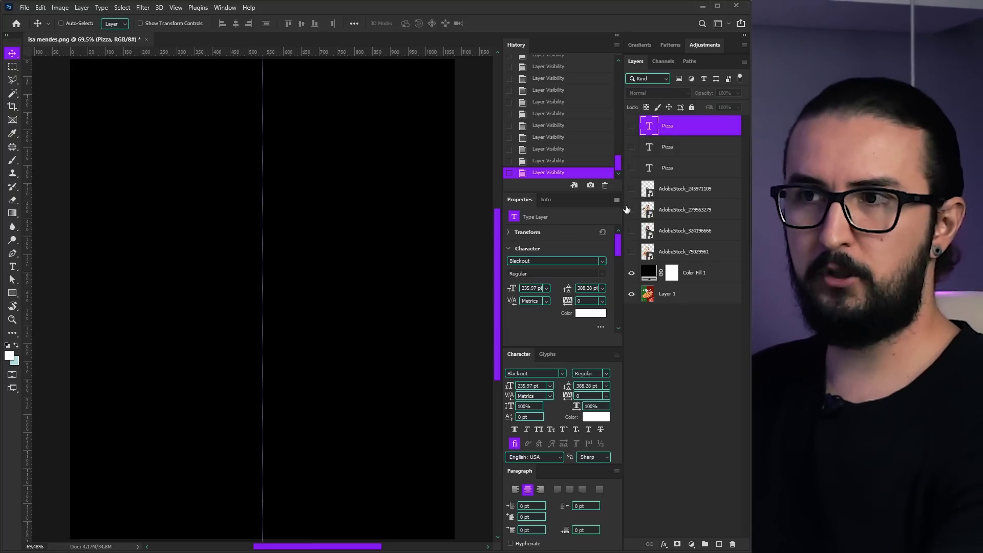
# Preview the AdobeStock_75029961 pizza and the AdobeStock_324196666 woman one at a time over the black fill
pyautogui.click(631, 251)
pyautogui.click(673, 254)
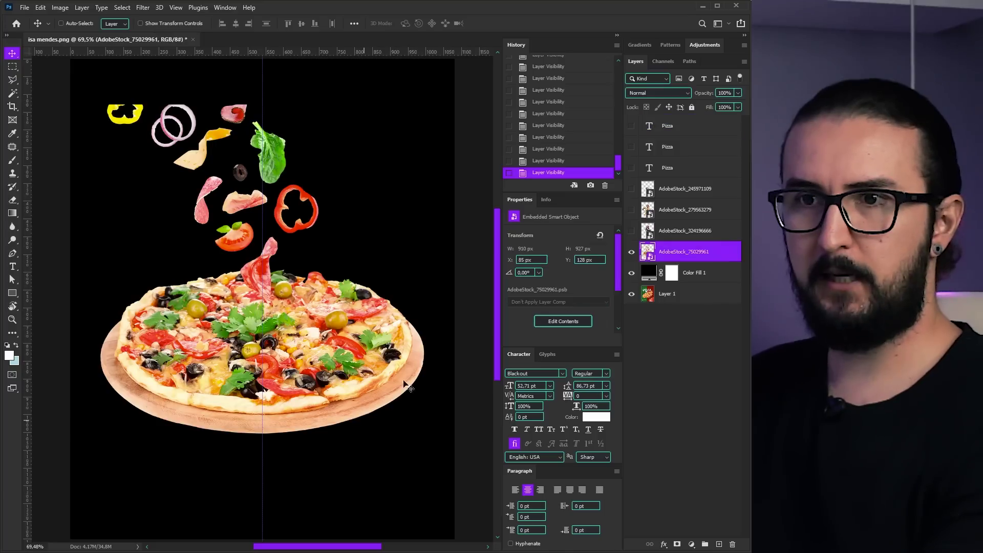
pyautogui.click(631, 231)
pyautogui.click(632, 251)
pyautogui.click(659, 234)
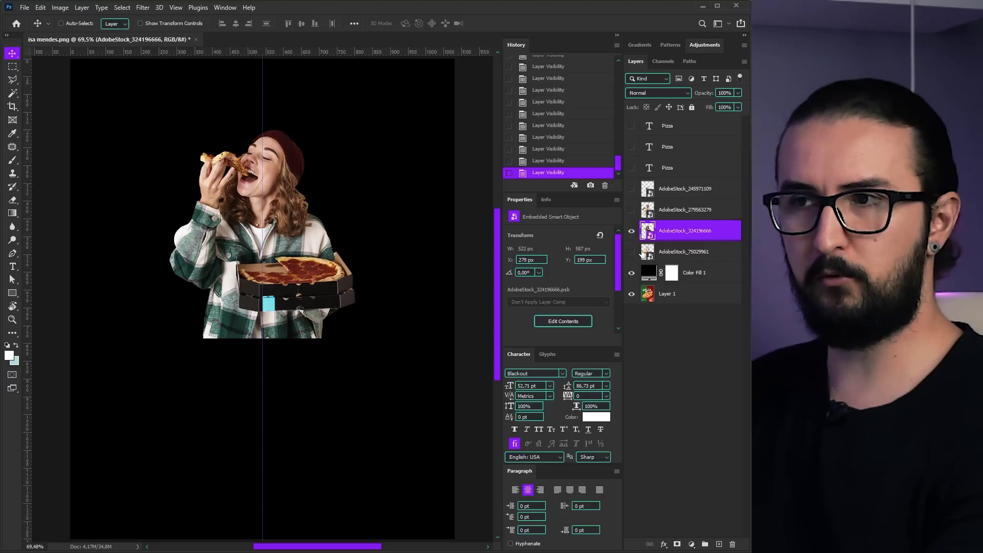
pyautogui.click(631, 231)
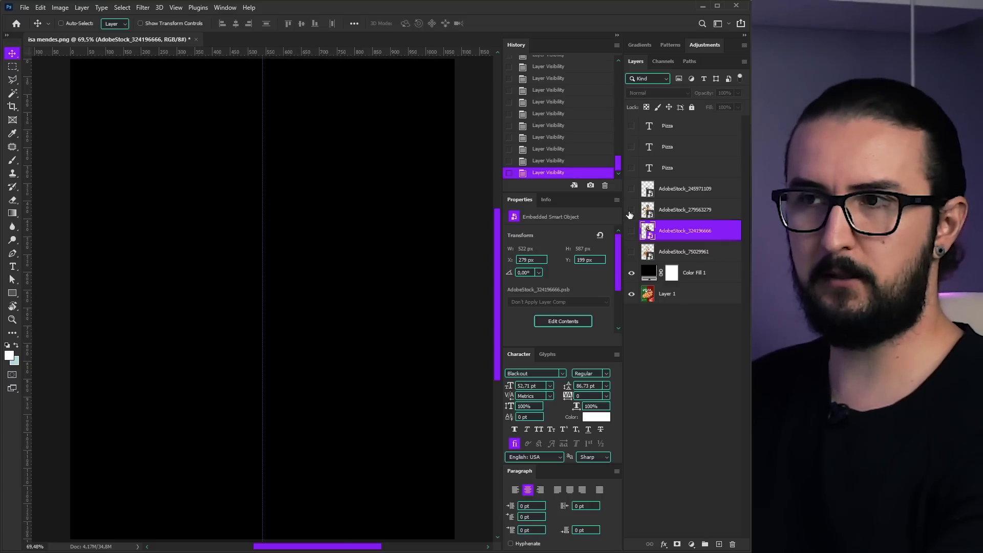
# Preview the AdobeStock_279563279 delivery rider over the black fill and compare it with the reference flyer
pyautogui.click(632, 210)
pyautogui.click(647, 219)
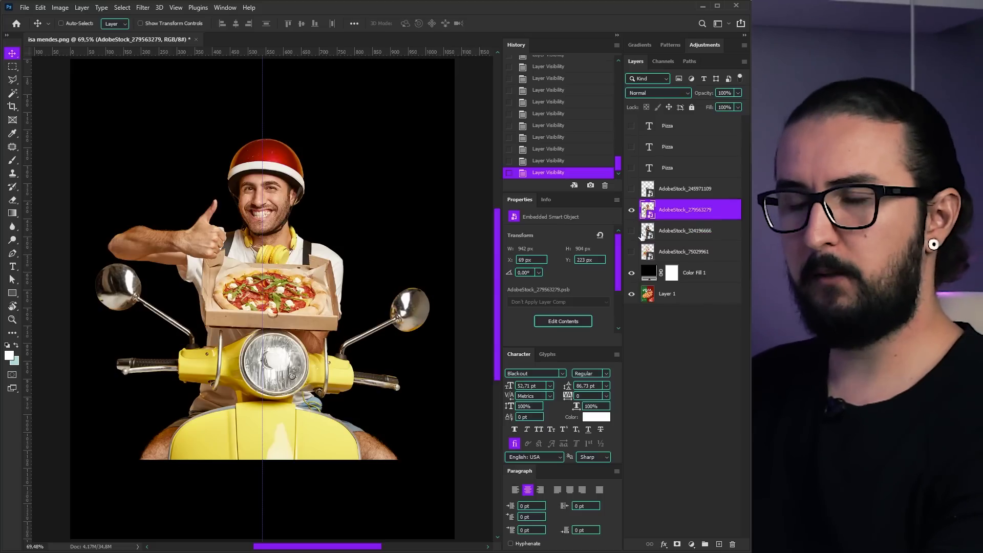
pyautogui.click(631, 272)
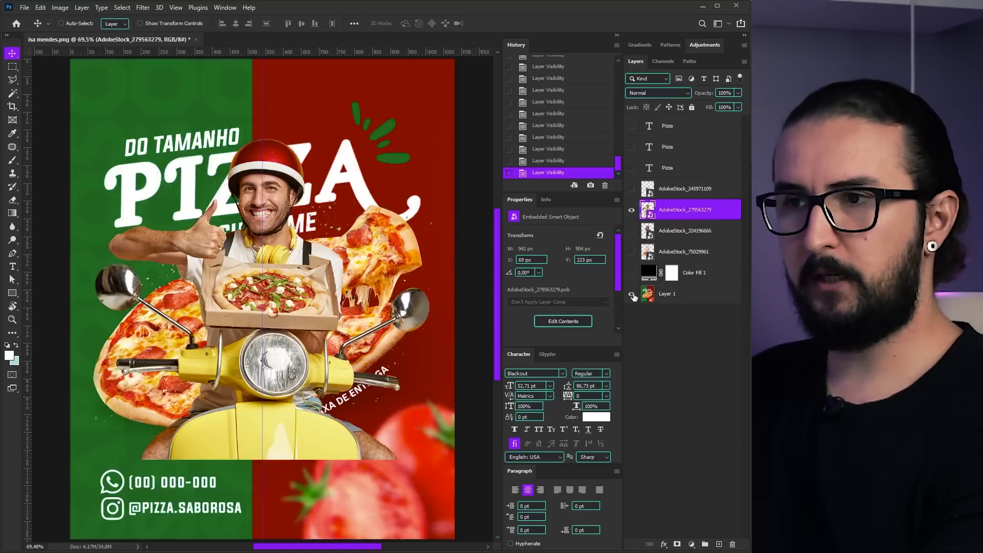
pyautogui.click(631, 210)
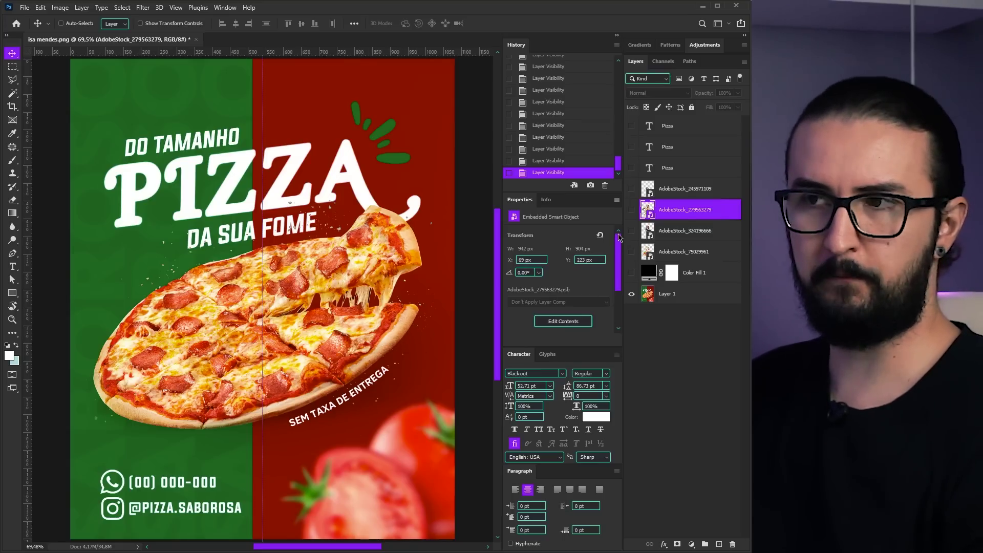
pyautogui.click(632, 211)
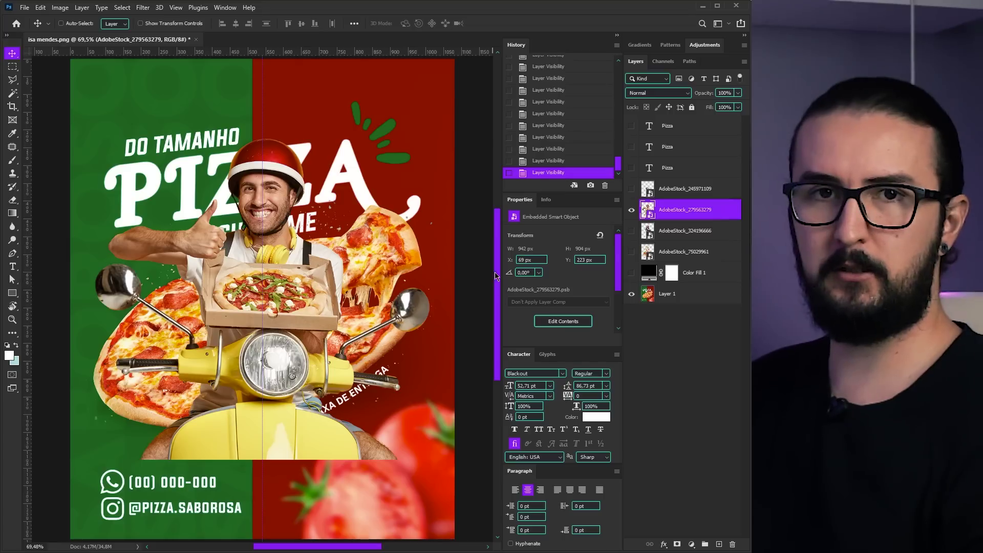
pyautogui.click(632, 210)
# Enlarge the AdobeStock_245971109 pizza to about 787 × 593 px over the black fill, and hide both layers
pyautogui.click(631, 273)
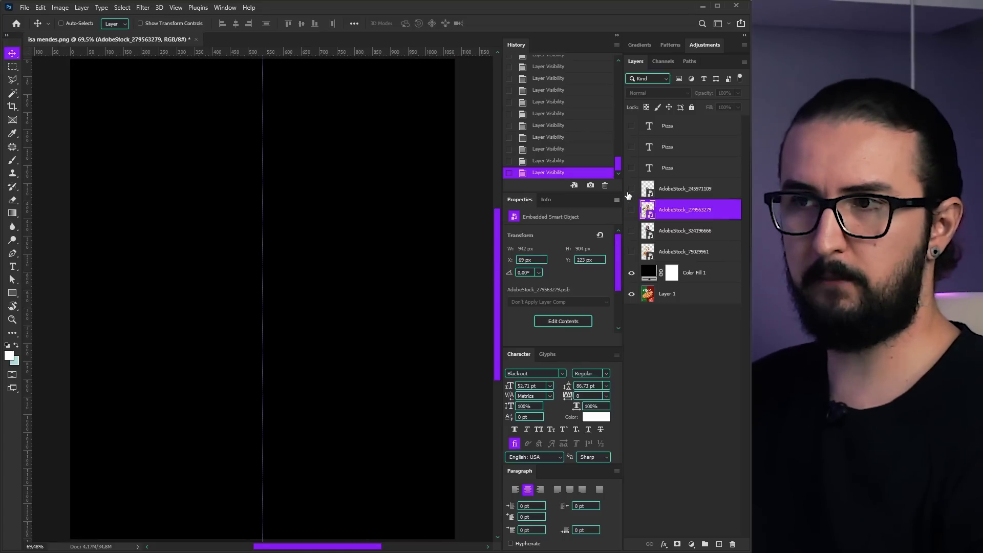
pyautogui.click(631, 189)
pyautogui.click(676, 189)
pyautogui.hotkey('ctrl', 't')
pyautogui.moveTo(342, 355); pyautogui.dragTo(426, 424)
pyautogui.press('Return')
pyautogui.moveTo(378, 316); pyautogui.dragTo(380, 313)
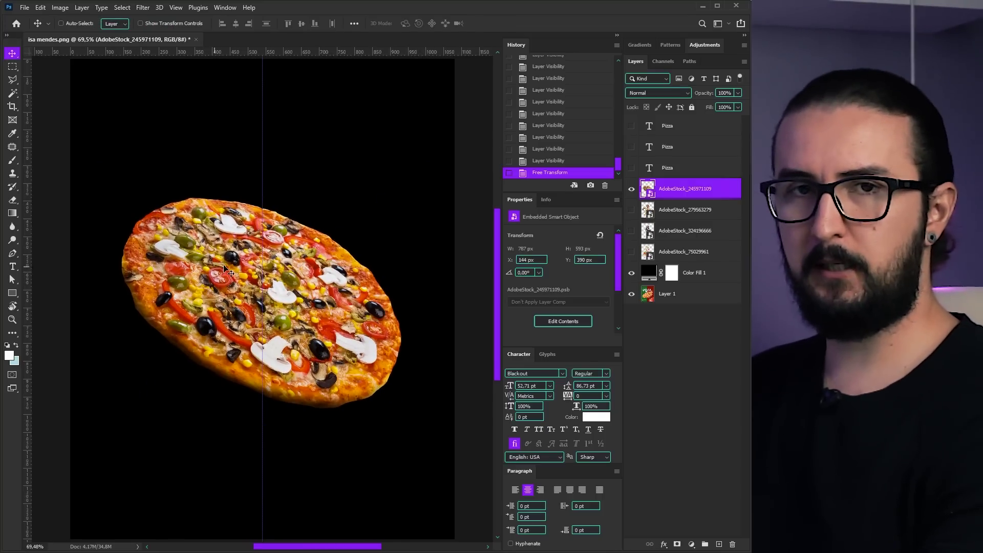
pyautogui.click(632, 188)
pyautogui.click(631, 272)
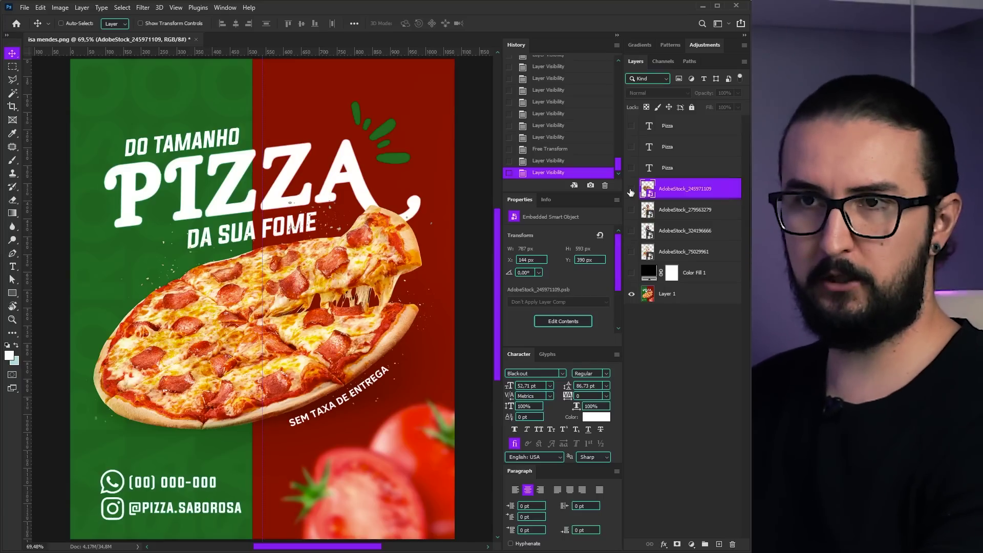
# Draw a white square about 104 px wide in the flyer's upper-left corner and duplicate it twice in an evenly spaced row
pyautogui.click(692, 274)
pyautogui.press('u')
pyautogui.moveTo(88, 72); pyautogui.dragTo(148, 103)
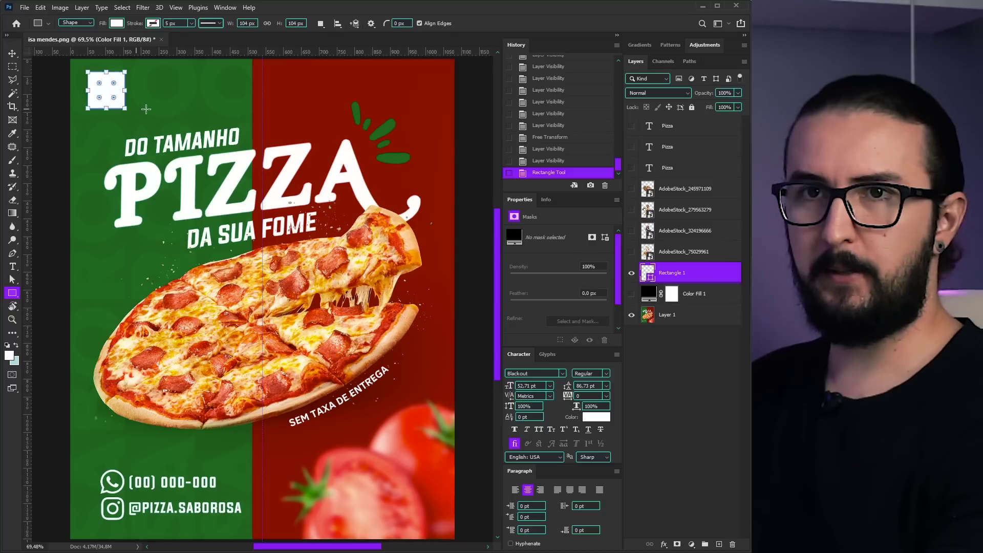
pyautogui.press('v')
pyautogui.moveTo(148, 102); pyautogui.dragTo(195, 102)
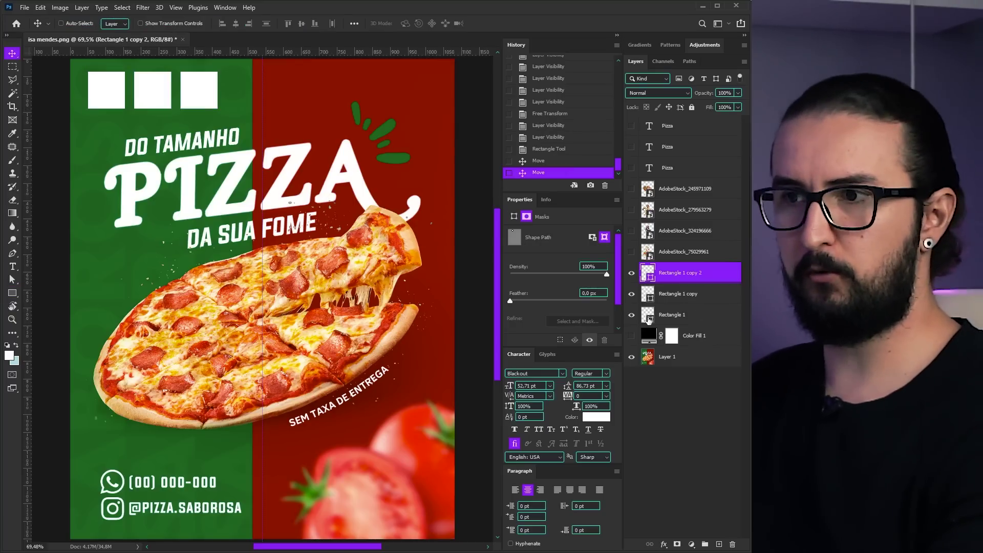
# Fill the three squares with the green, red and white sampled from the reference flyer
pyautogui.doubleClick(649, 320)
pyautogui.click(393, 158)
pyautogui.click(661, 208)
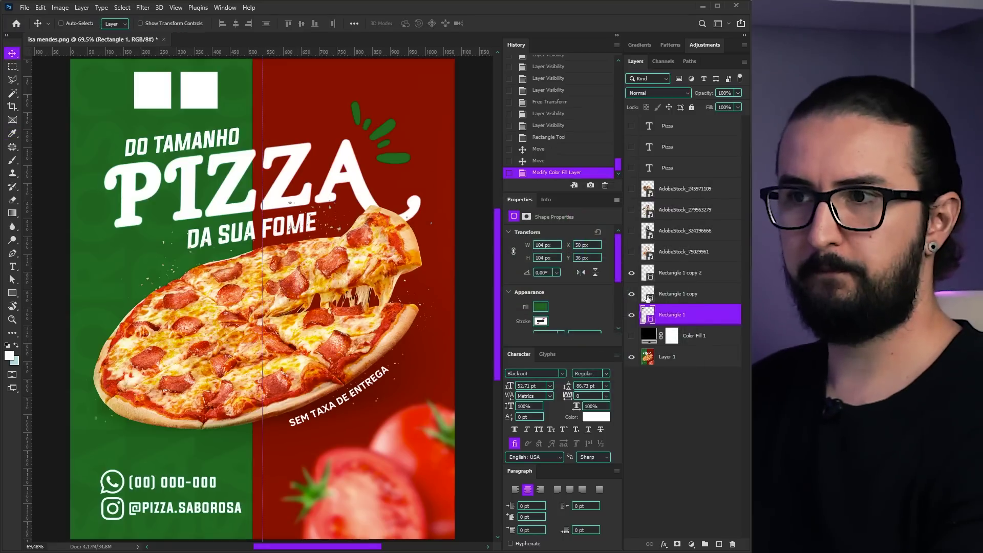
pyautogui.doubleClick(649, 298)
pyautogui.click(662, 207)
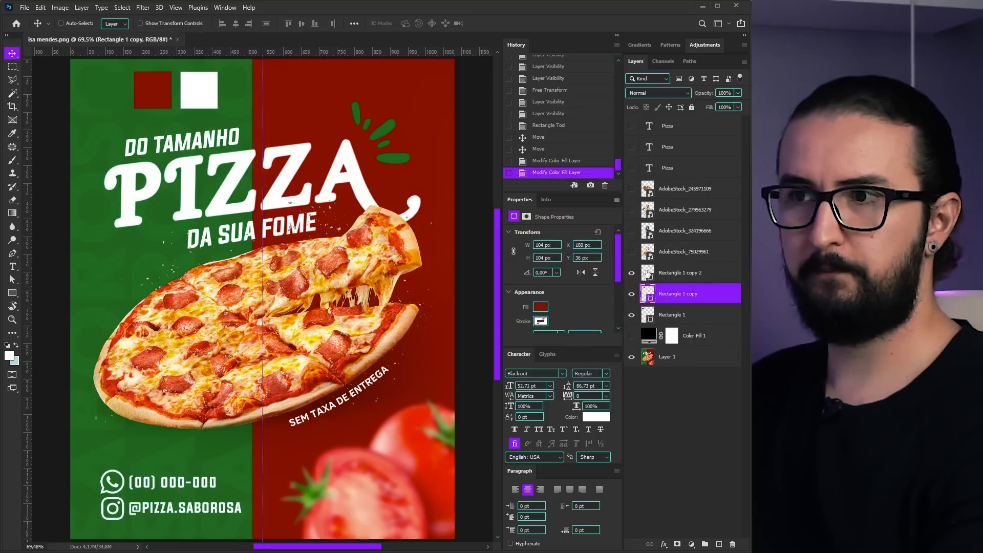
pyautogui.click(646, 273)
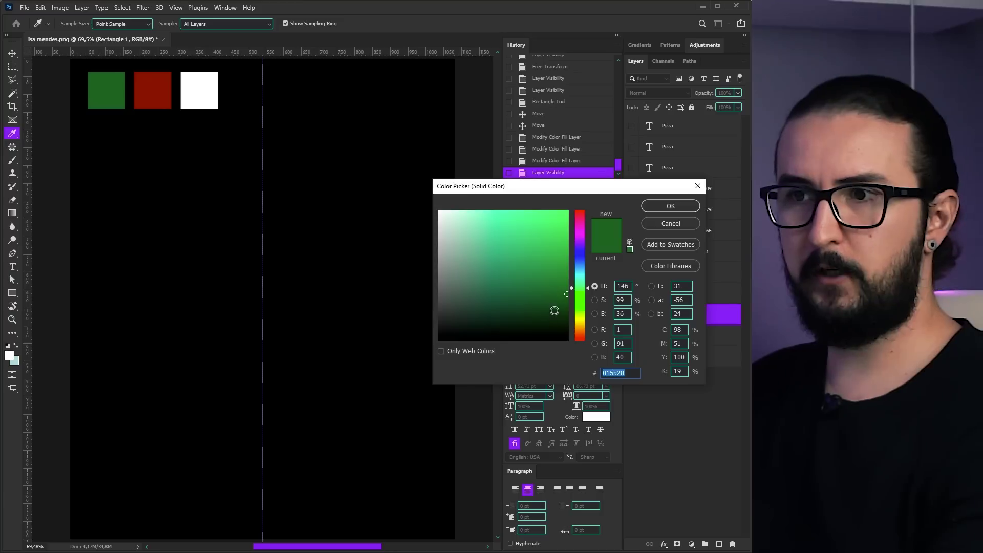
# Choose darker shades of the same hues as fills for the green and red squares
pyautogui.moveTo(565, 296); pyautogui.dragTo(579, 303)
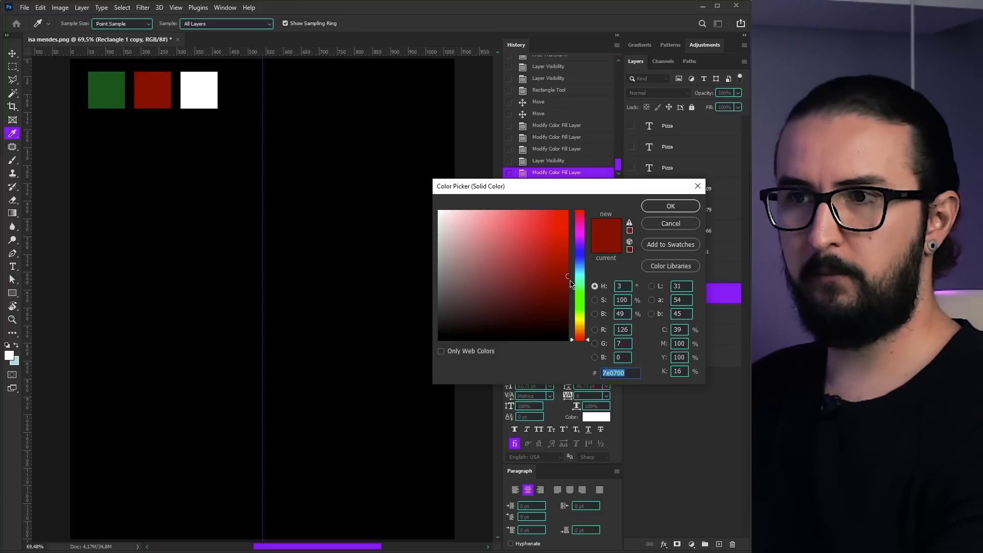
pyautogui.moveTo(574, 285); pyautogui.dragTo(579, 298)
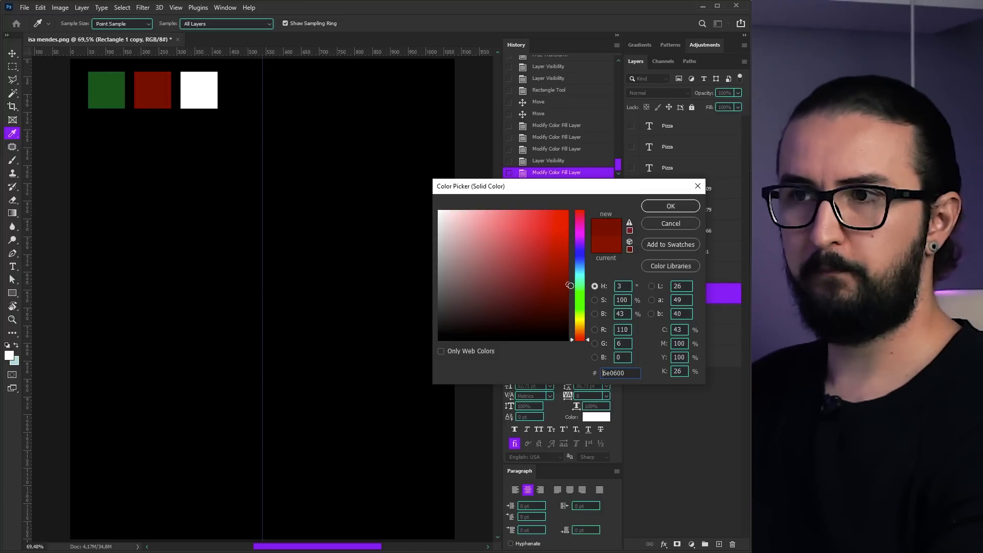
pyautogui.click(669, 206)
# Group the three colour squares at the top of the layer stack and name the group "cores"
pyautogui.doubleClick(670, 122)
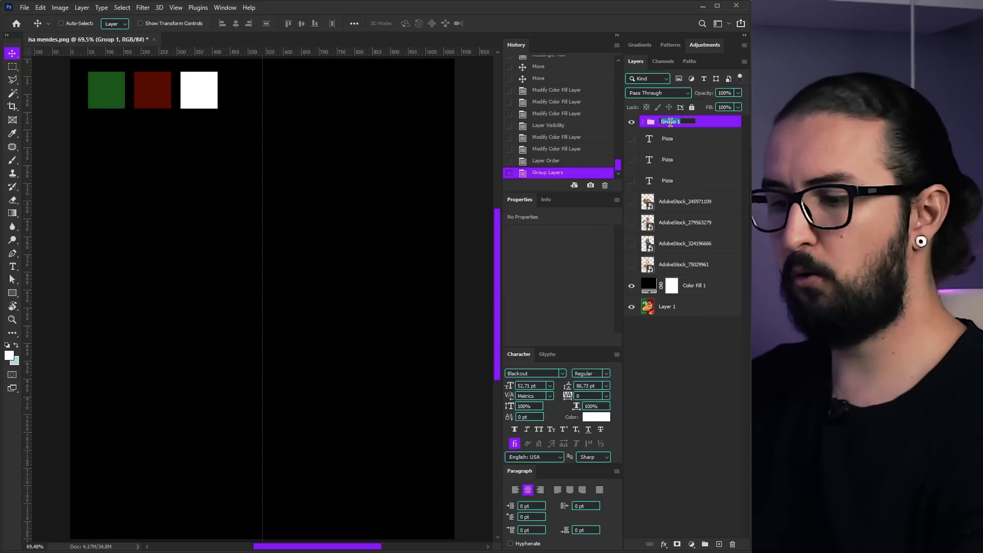
pyautogui.write('cores')
pyautogui.press('Return')
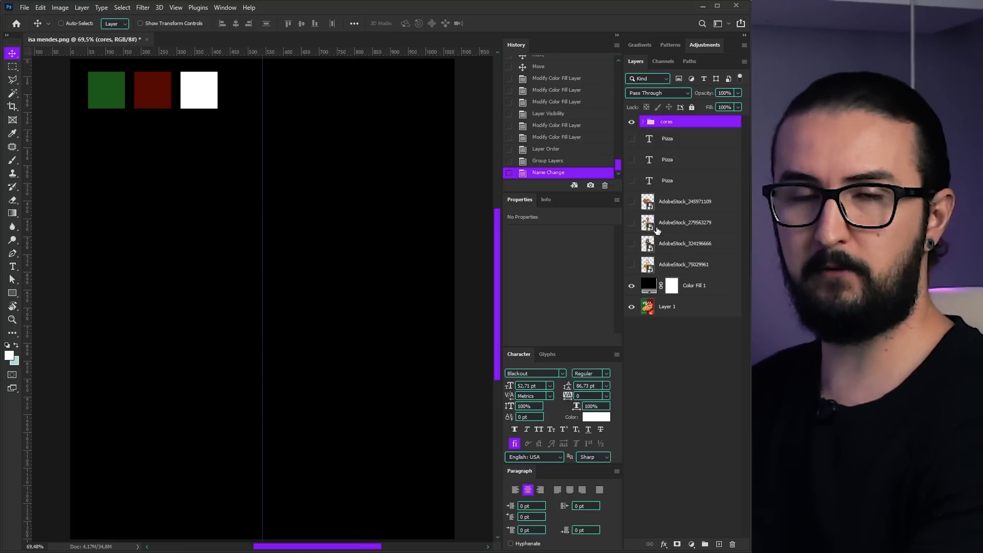
# Change Color Fill 1 to the dark red of the second square and show it over the reference flyer
pyautogui.click(650, 312)
pyautogui.scroll(-2, 282, 212)
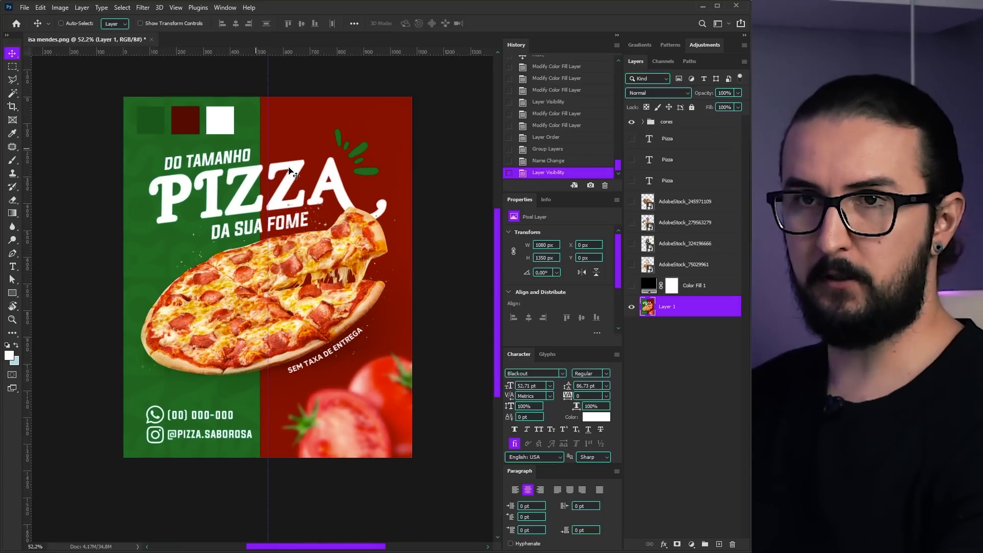
pyautogui.click(646, 288)
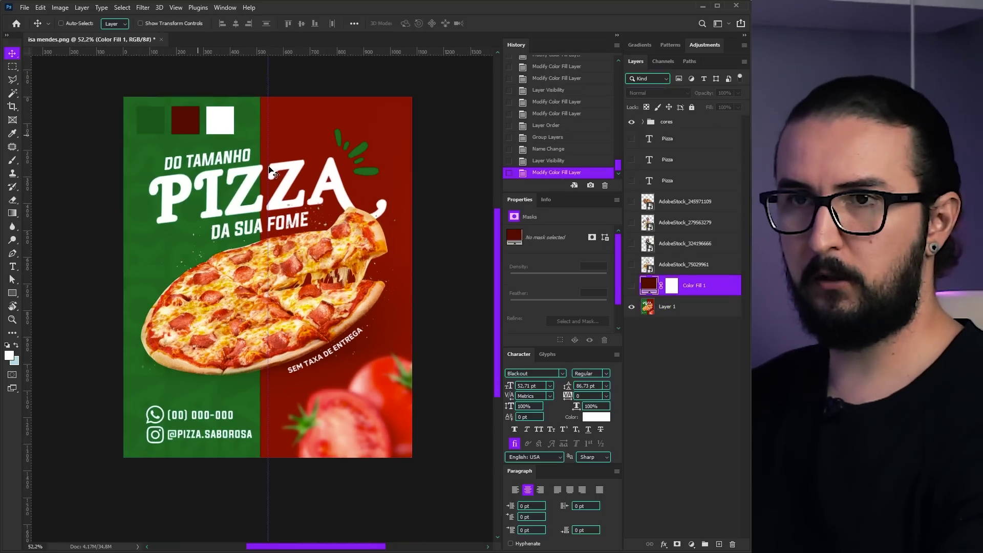
pyautogui.click(631, 286)
# Draw a rectangle about 610 × 1488 px covering the canvas's left half up to the guide, filled with the swatch's dark green
pyautogui.press('u')
pyautogui.moveTo(105, 82); pyautogui.dragTo(268, 476)
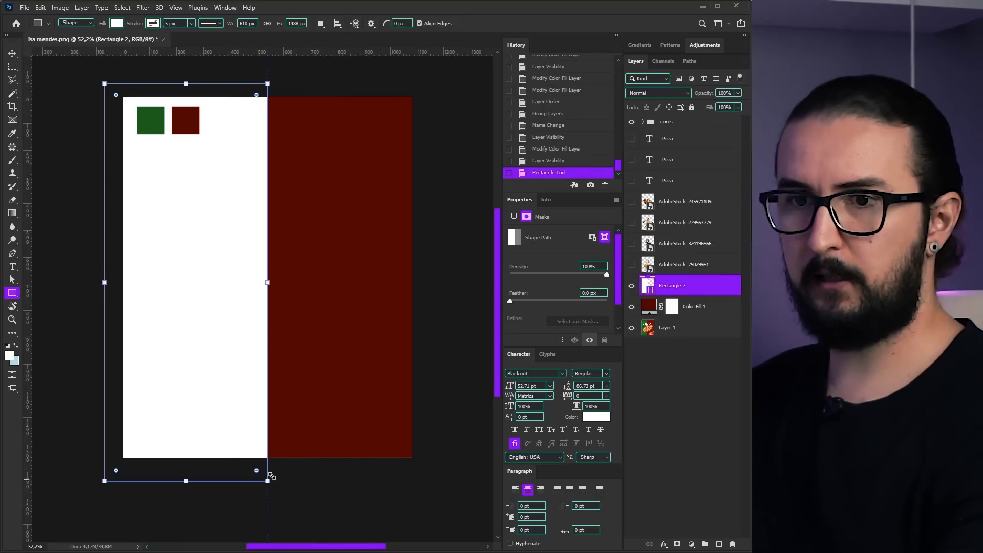
pyautogui.press('v')
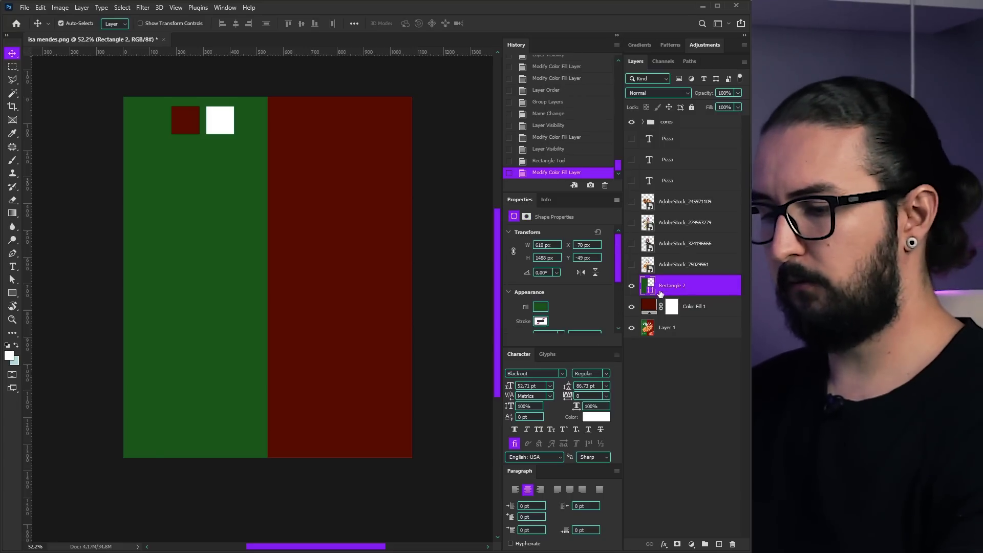
# Enlarge the green rectangle to about 629 × 1505 px so it extends further beyond the canvas's upper-left corner
pyautogui.hotkey('ctrl', 't')
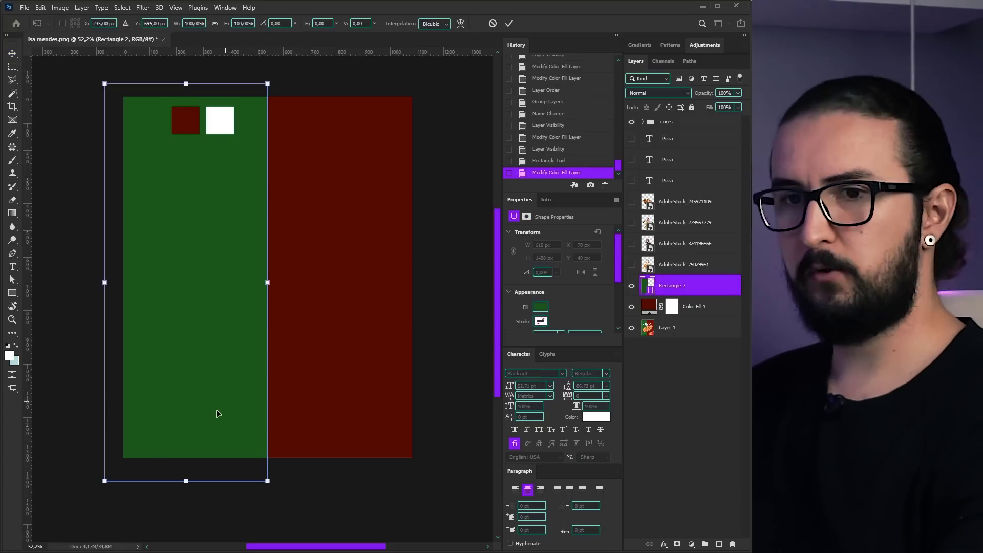
pyautogui.moveTo(104, 82); pyautogui.dragTo(94, 81)
pyautogui.press('Return')
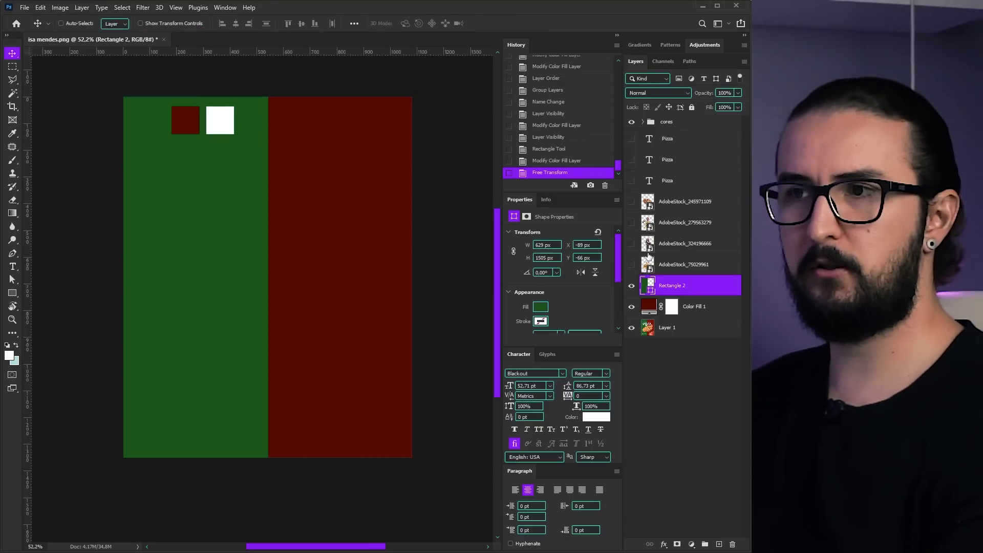
# Change the green swatch square in the "cores" group and the green background rectangle to the darker green 002a16
pyautogui.click(643, 122)
pyautogui.doubleClick(656, 179)
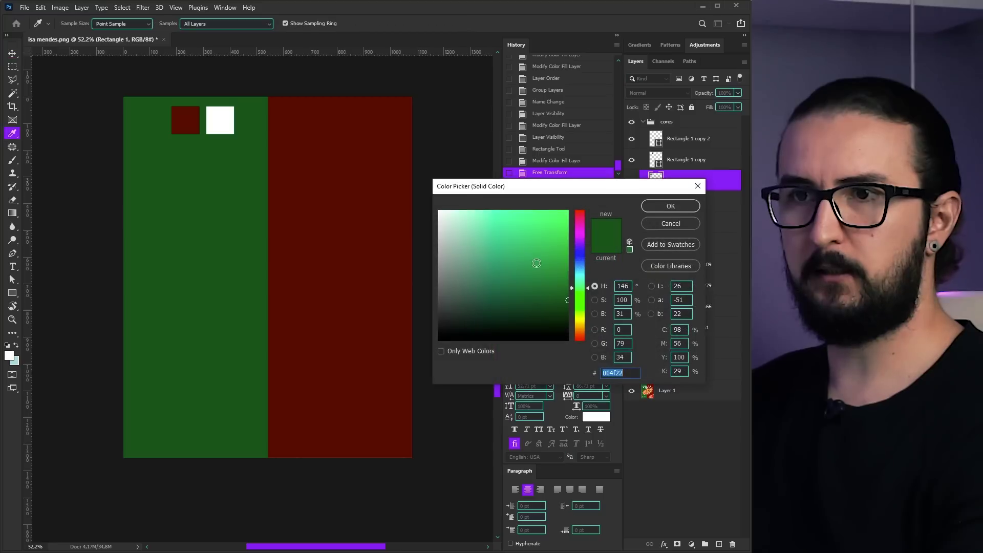
pyautogui.moveTo(566, 313); pyautogui.dragTo(578, 318)
pyautogui.click(588, 286)
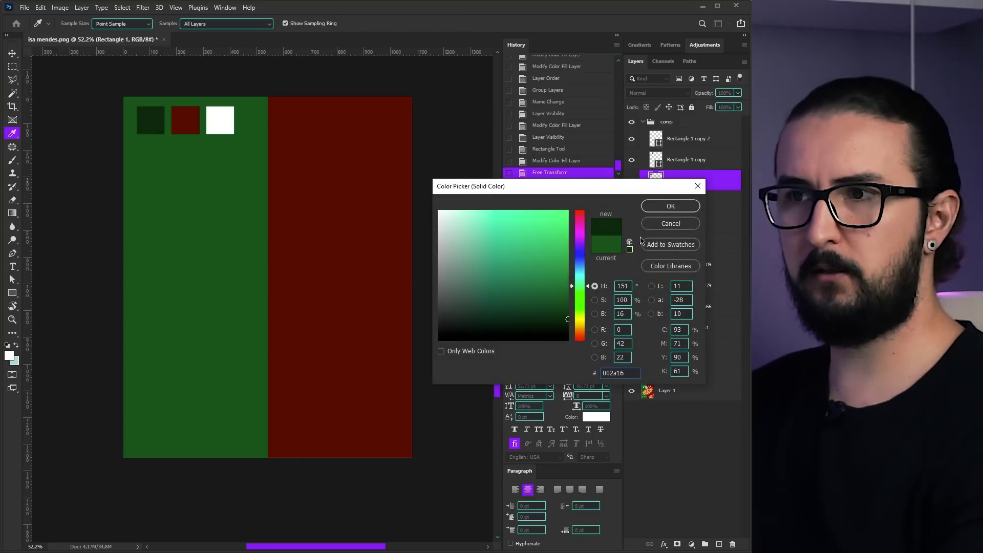
pyautogui.click(671, 206)
# Change the red swatch square to the darker red 3c0007 and apply the same colour to Color Fill 1
pyautogui.doubleClick(656, 159)
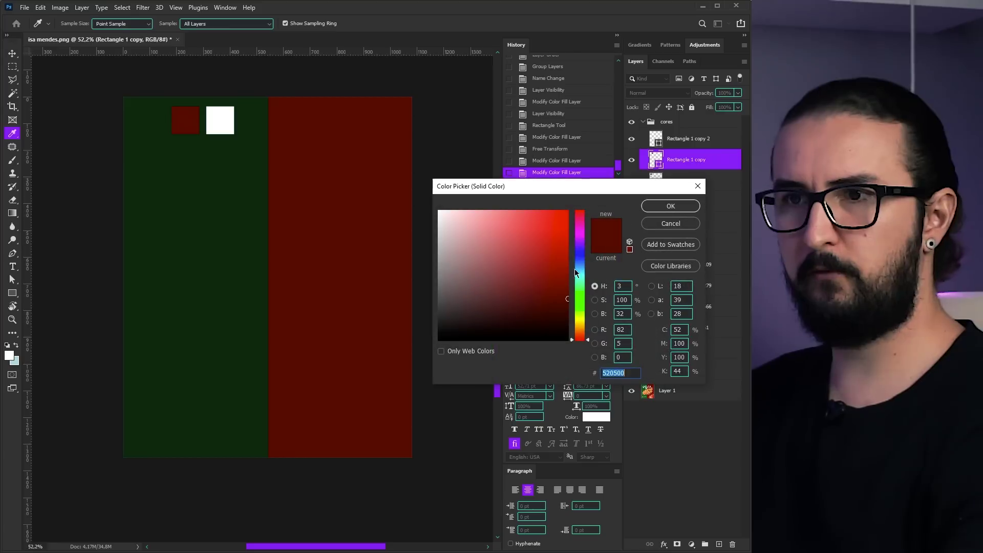
pyautogui.moveTo(571, 302); pyautogui.dragTo(581, 314)
pyautogui.click(589, 213)
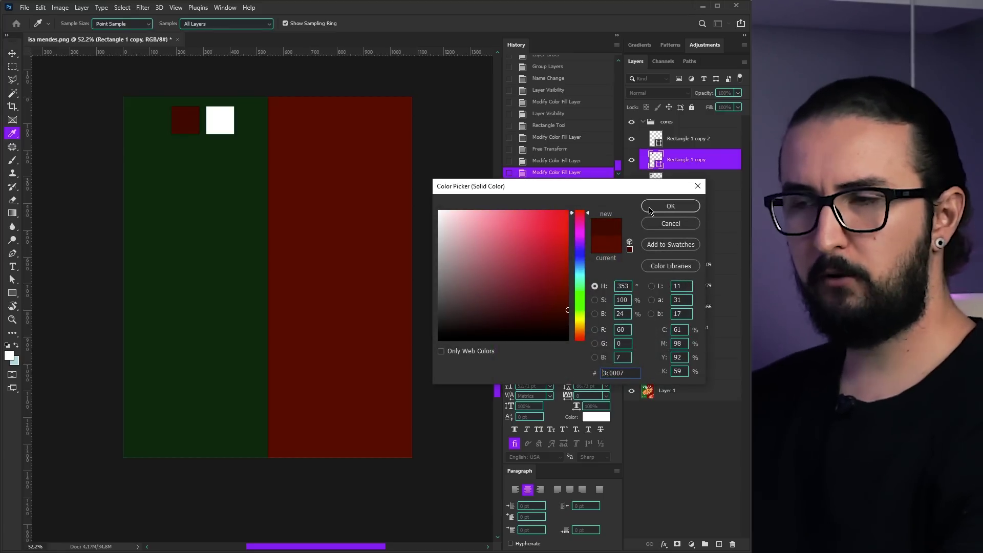
pyautogui.click(671, 206)
pyautogui.doubleClick(649, 369)
pyautogui.click(670, 206)
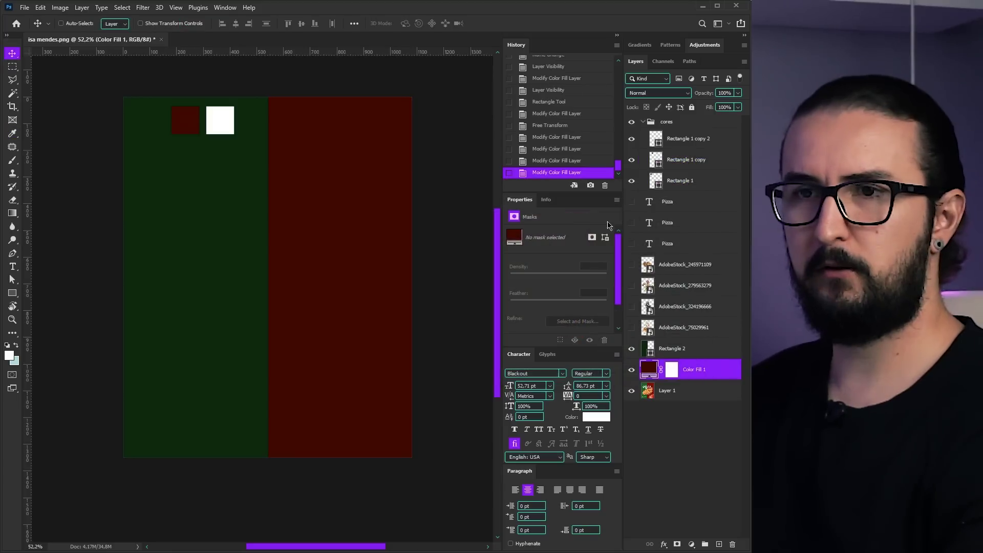
# Convert the green rectangle to a smart object and apply a Wave filter with one generator and a maximum wavelength of 91
pyautogui.moveTo(282, 254); pyautogui.dragTo(329, 269)
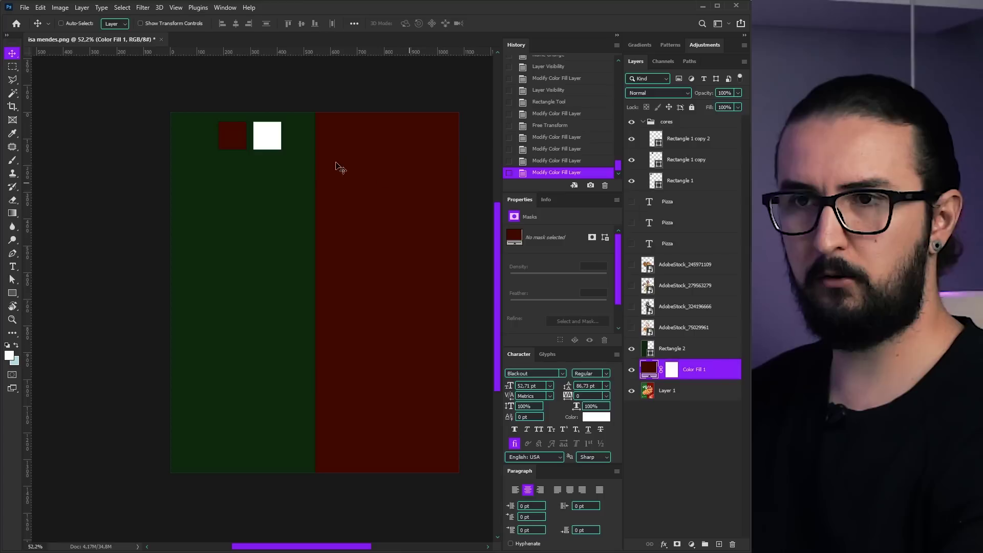
pyautogui.click(689, 348)
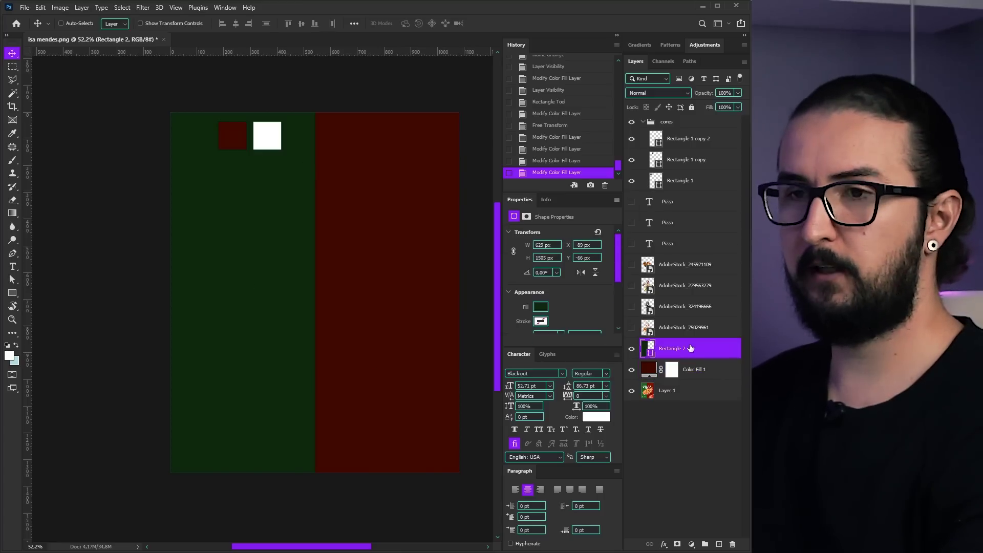
pyautogui.moveTo(404, 299); pyautogui.dragTo(388, 303)
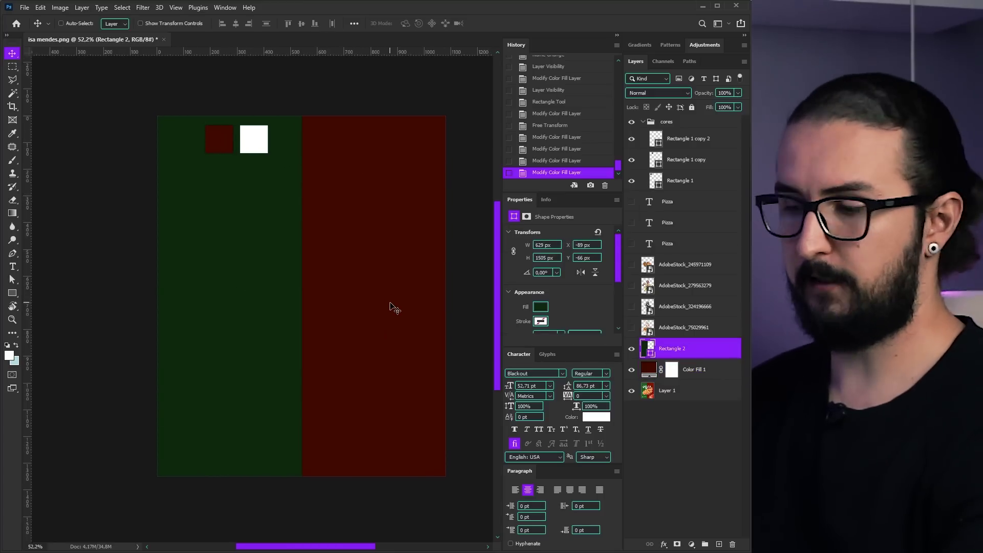
pyautogui.scroll(2, 395, 308)
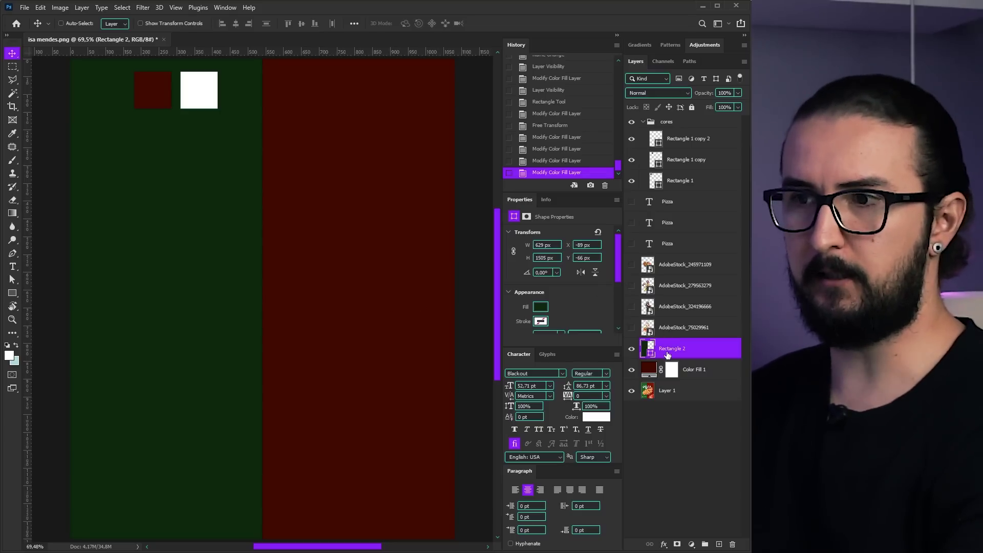
pyautogui.scroll(-2, 324, 300)
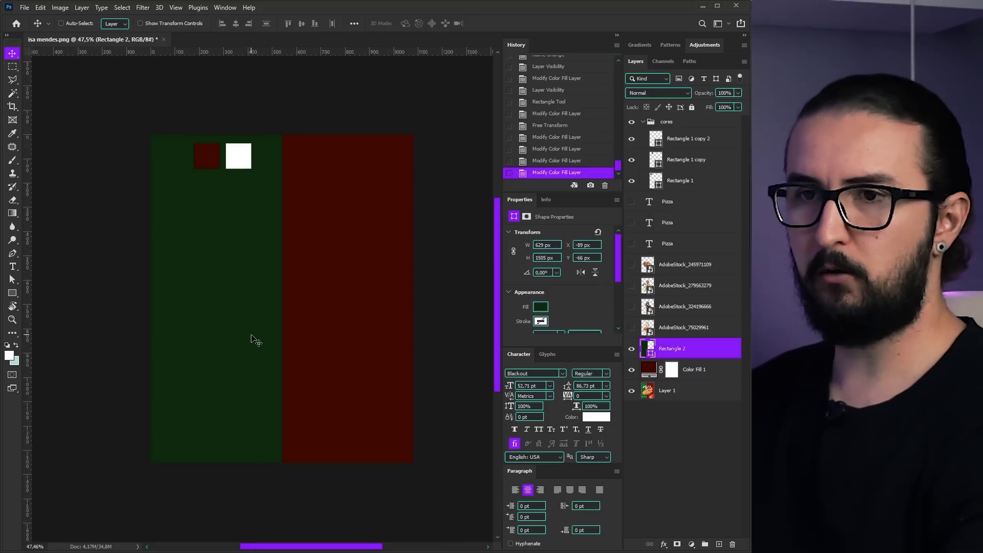
pyautogui.press('ctrl')
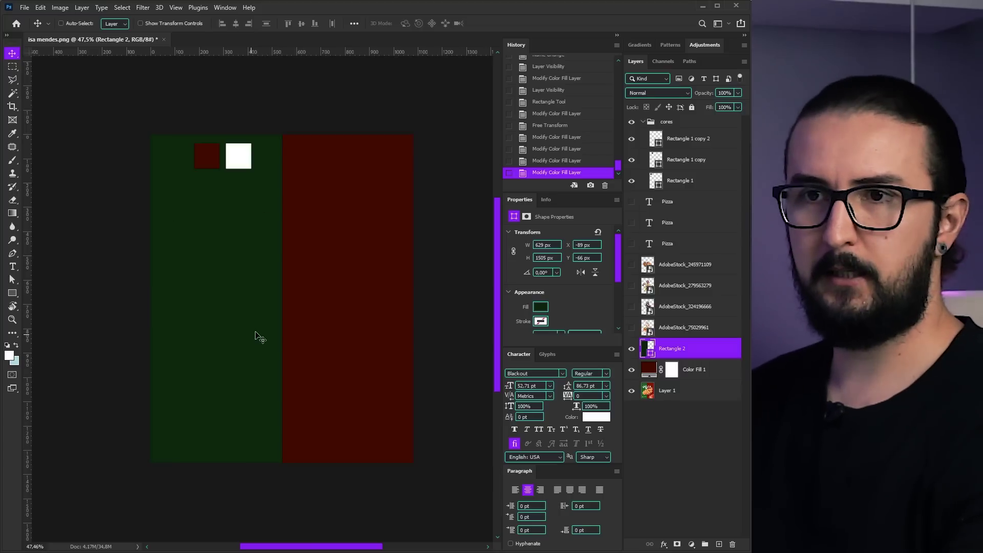
pyautogui.click(143, 7)
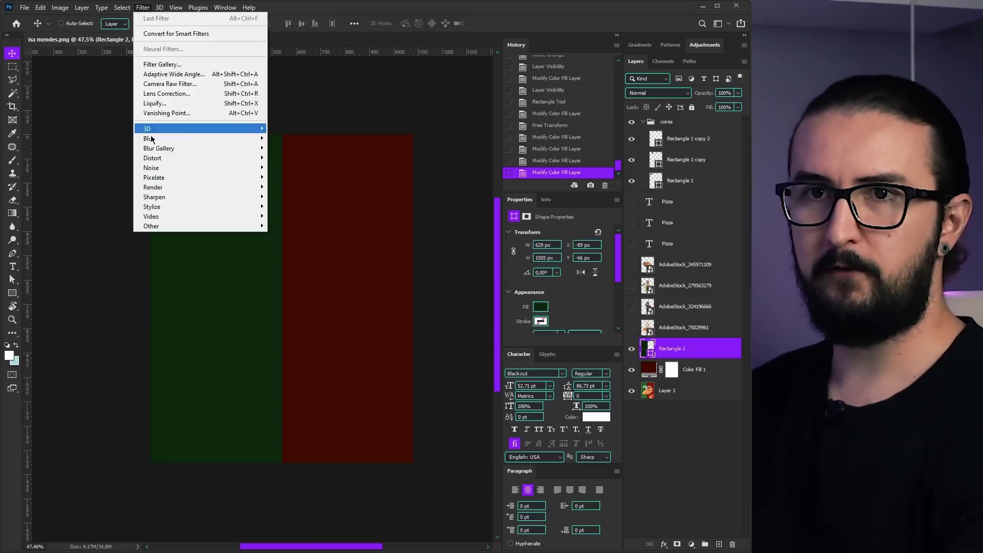
pyautogui.moveTo(171, 160)
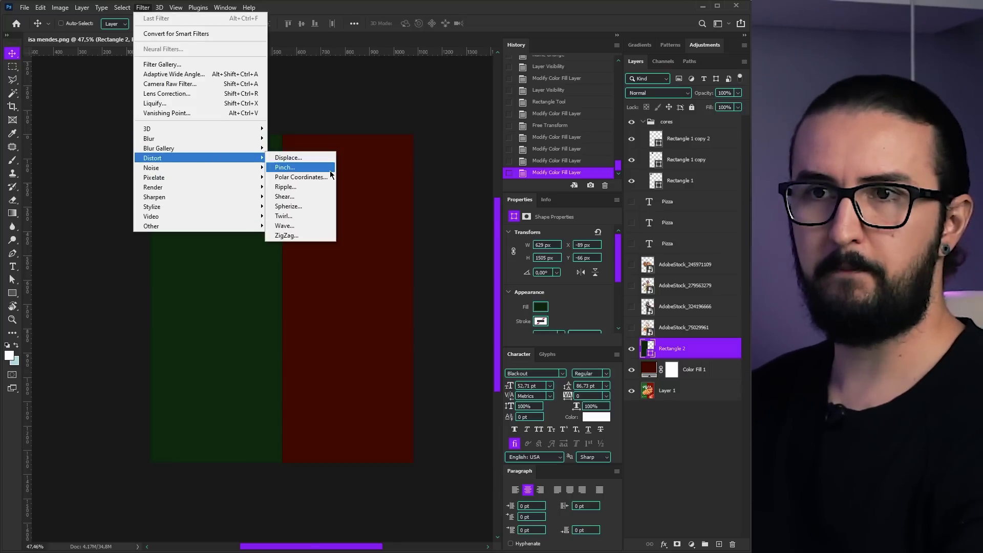
pyautogui.click(284, 225)
pyautogui.click(340, 210)
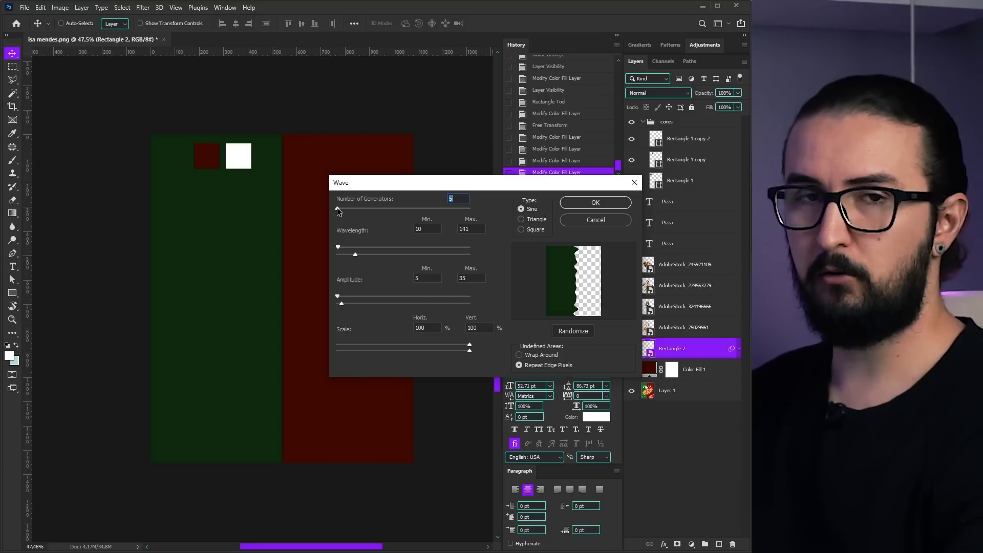
pyautogui.moveTo(338, 211); pyautogui.dragTo(334, 210)
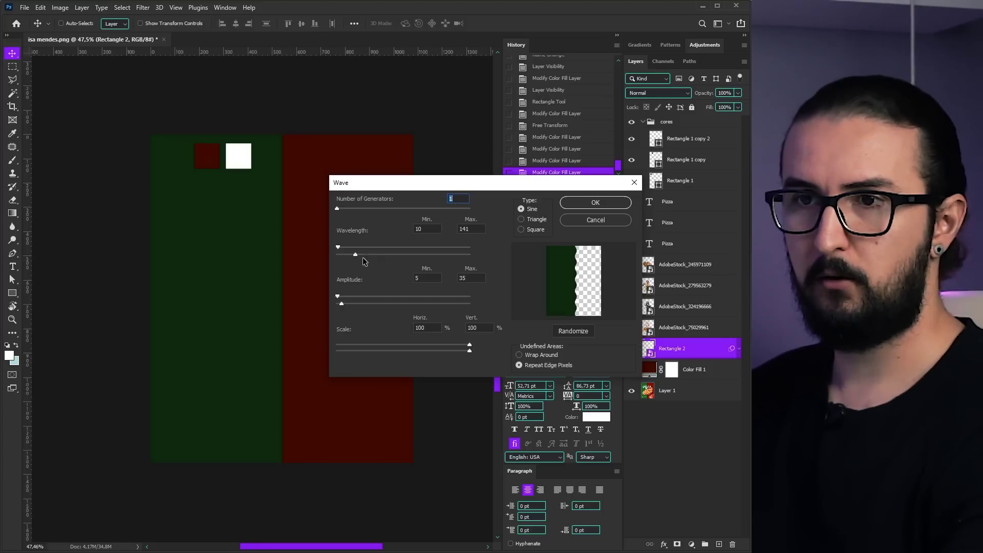
pyautogui.moveTo(357, 258); pyautogui.dragTo(351, 256)
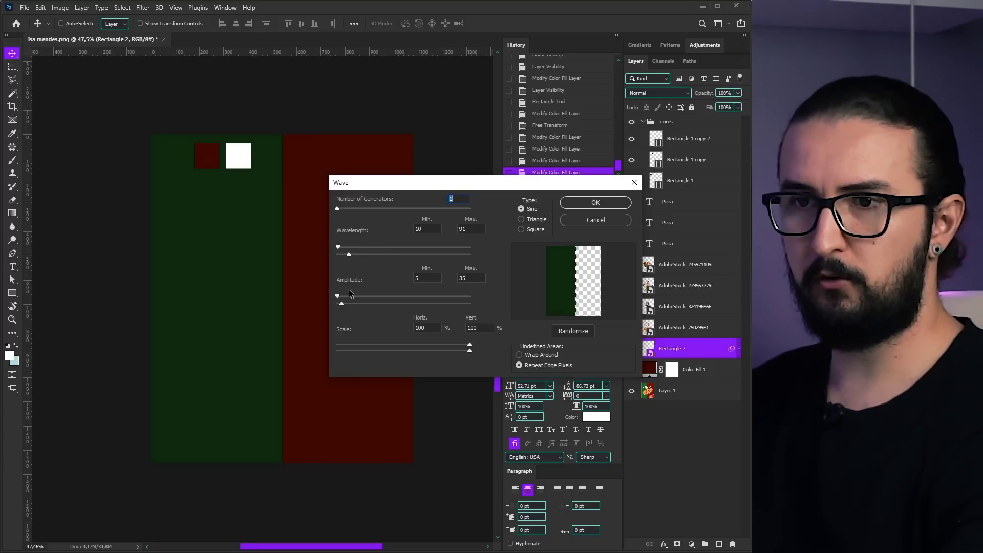
pyautogui.press('Return')
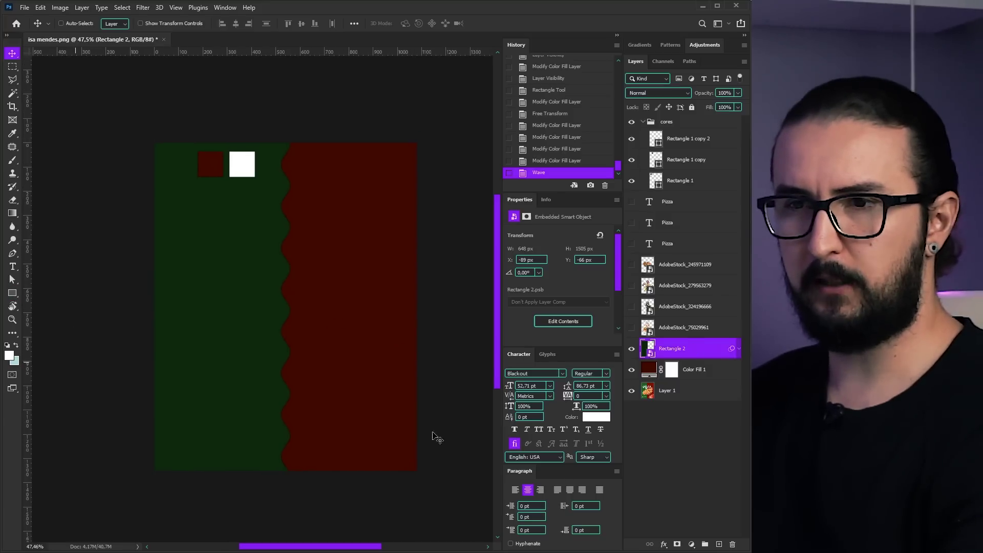
# Add a radial white-to-transparent gradient fill at 125% scale above the green rectangle and set its blend mode to Overlay
pyautogui.click(691, 545)
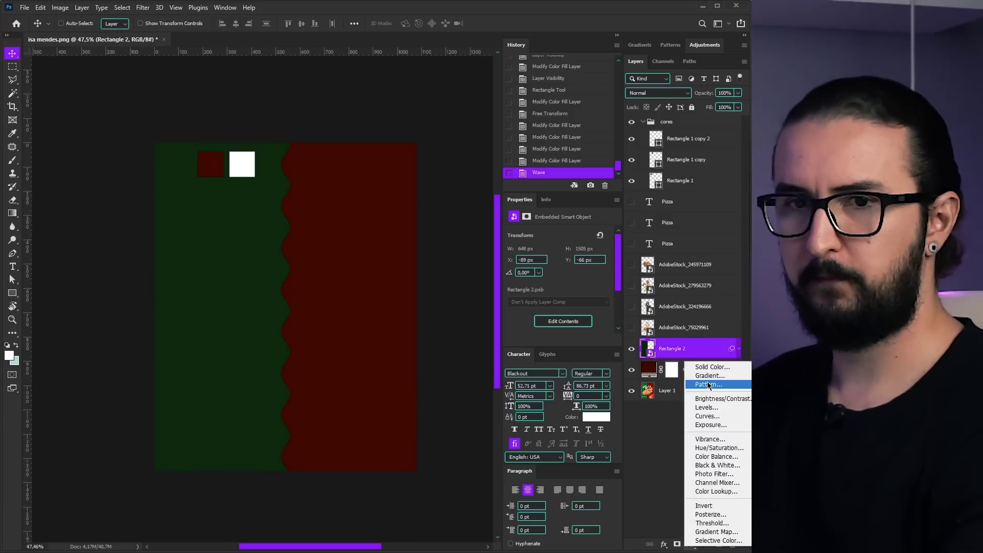
pyautogui.press('Escape')
pyautogui.click(691, 545)
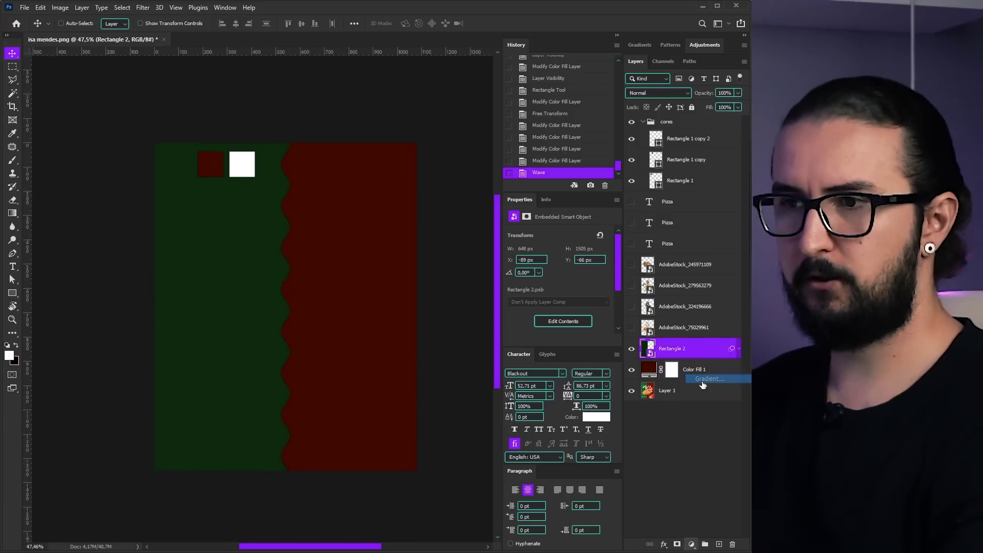
pyautogui.click(715, 383)
pyautogui.click(480, 297)
pyautogui.moveTo(501, 310); pyautogui.dragTo(480, 310)
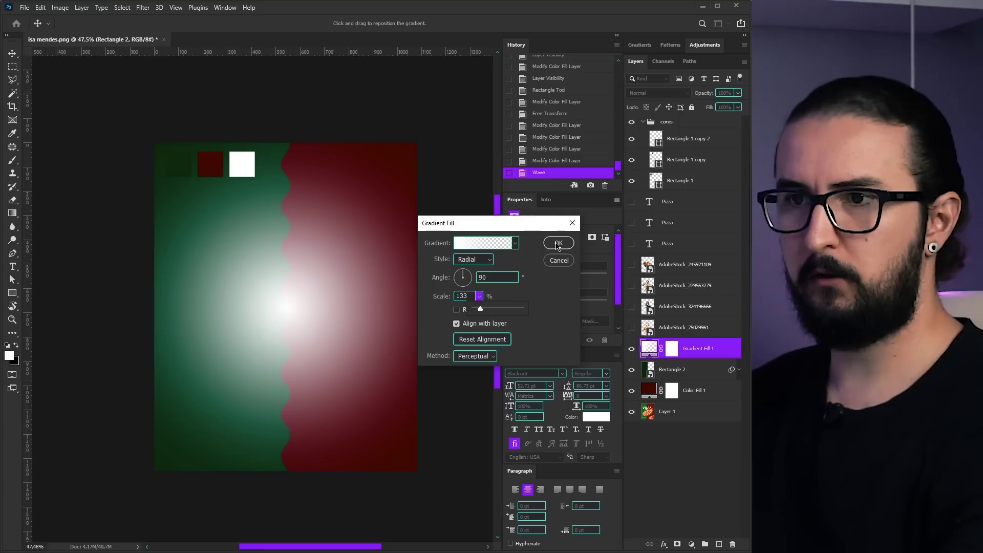
pyautogui.write('125')
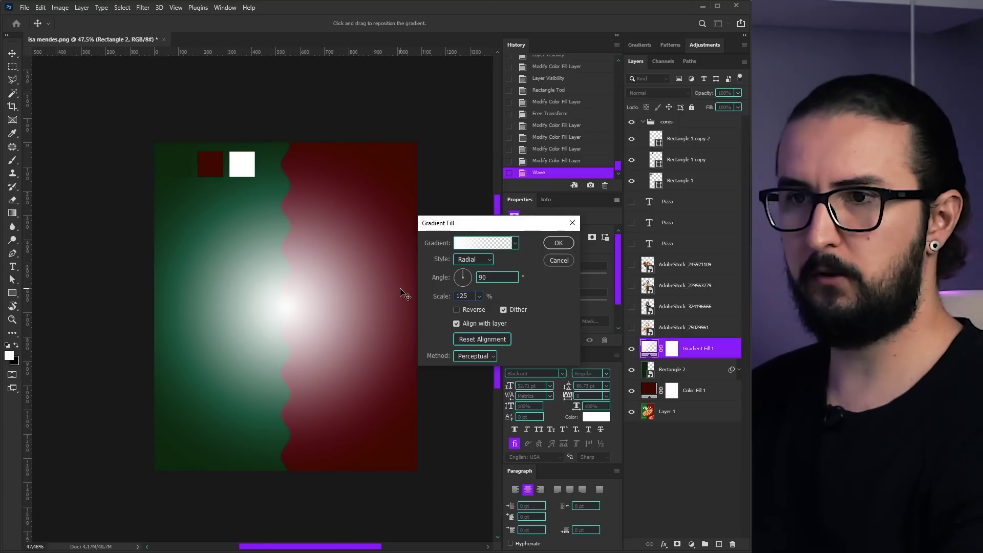
pyautogui.press('Return')
pyautogui.click(657, 93)
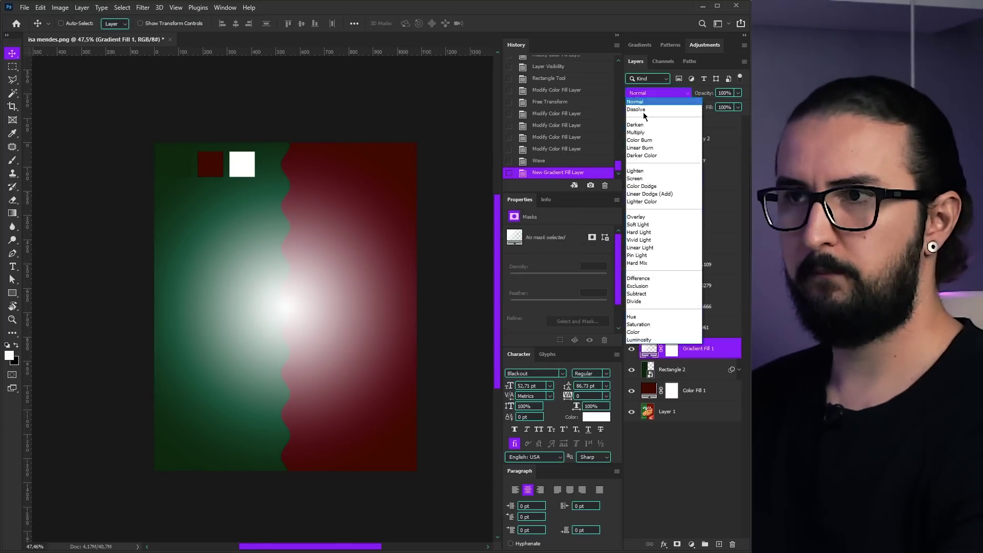
pyautogui.click(644, 220)
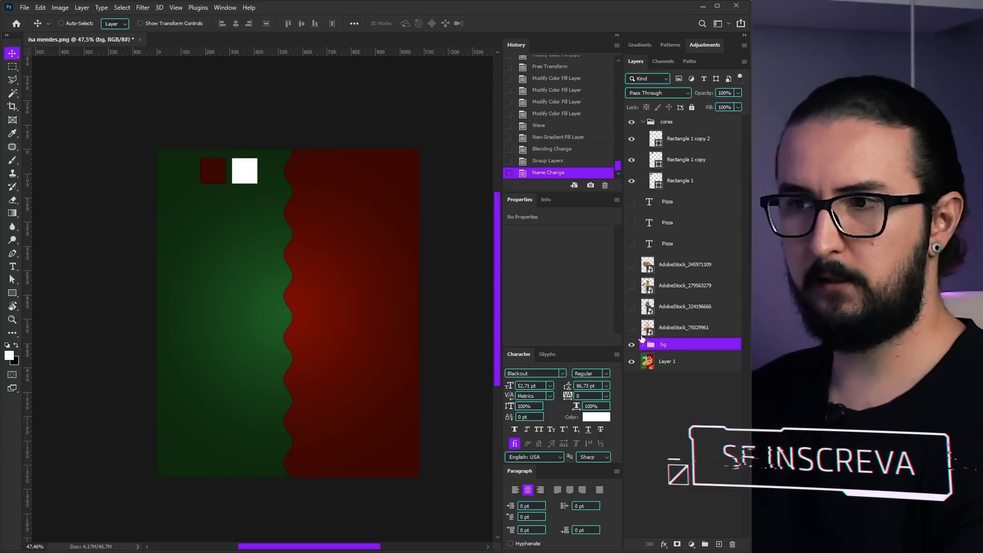
# Preview the AdobeStock_75029961 pizza image, and check the reference flyer beneath the "bg" group
pyautogui.click(631, 328)
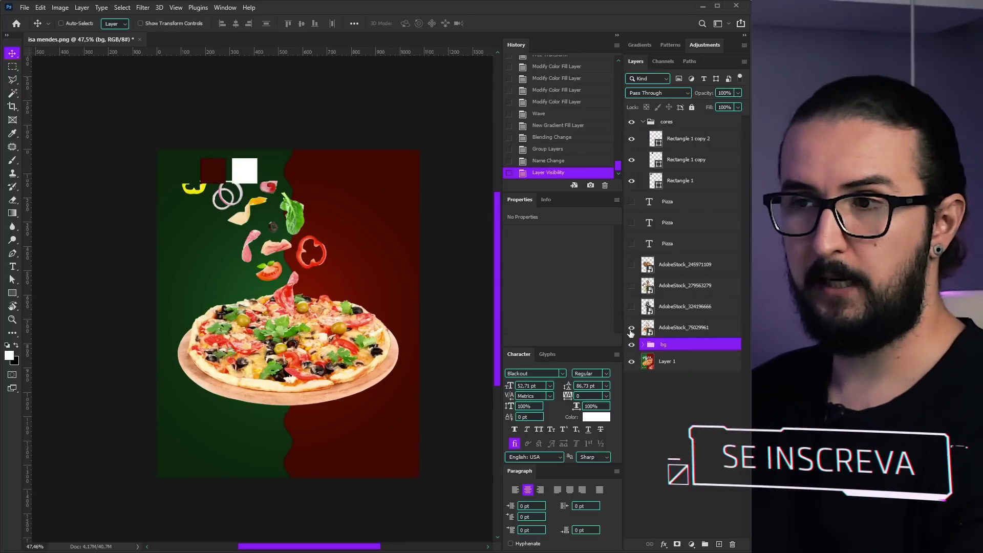
pyautogui.click(631, 328)
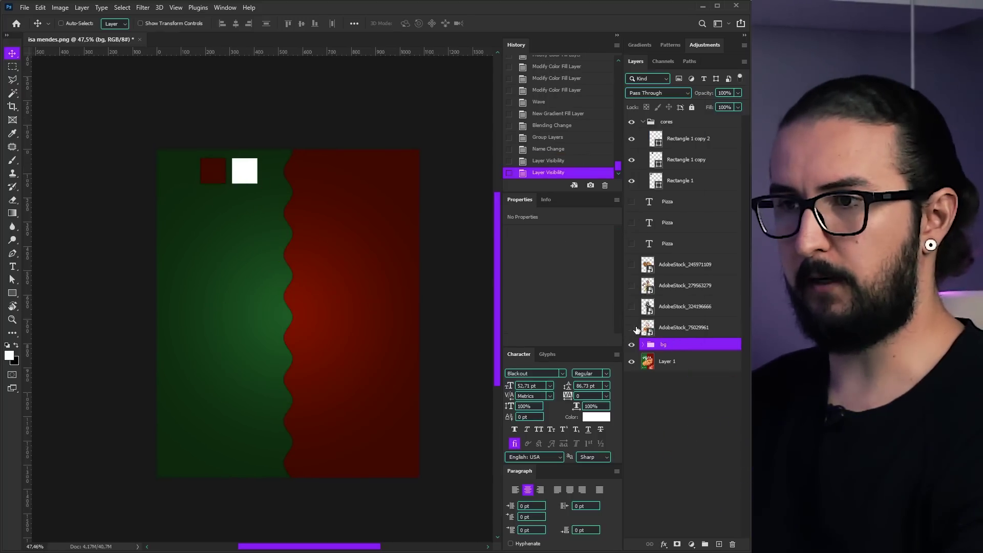
pyautogui.click(631, 344)
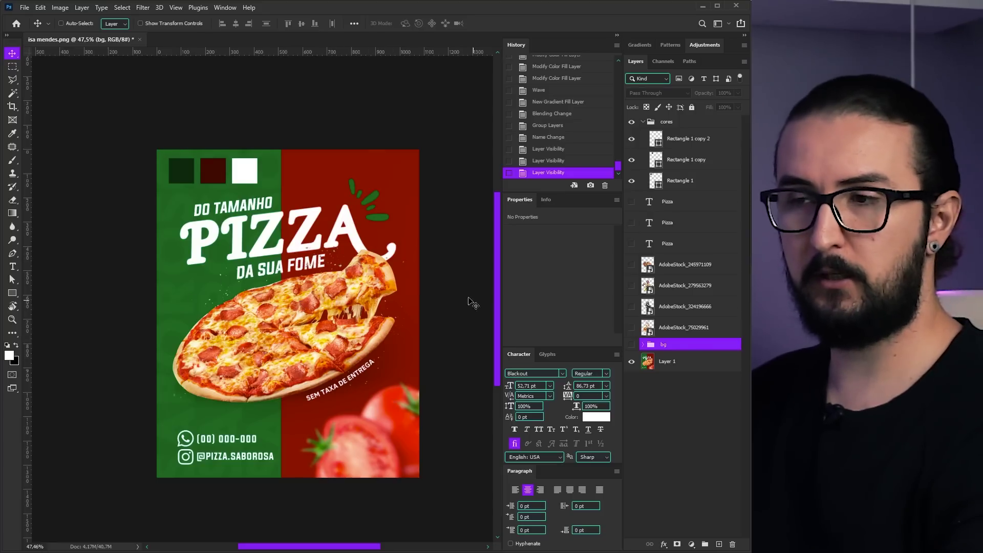
pyautogui.click(633, 344)
# Show the AdobeStock_75029961 pizza image and rotate it about 12° counterclockwise
pyautogui.click(631, 327)
pyautogui.click(687, 327)
pyautogui.hotkey('ctrl', 't')
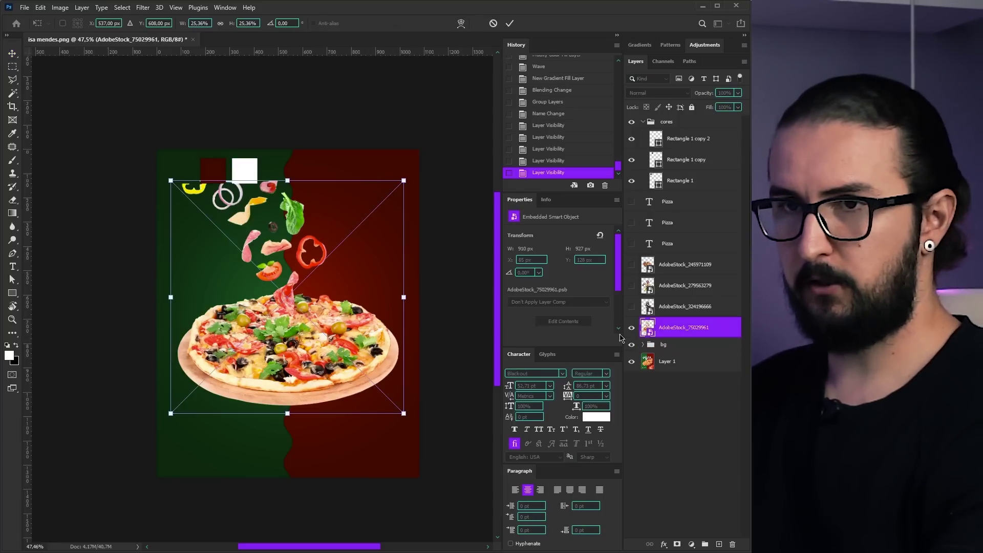
pyautogui.moveTo(414, 420); pyautogui.dragTo(341, 330)
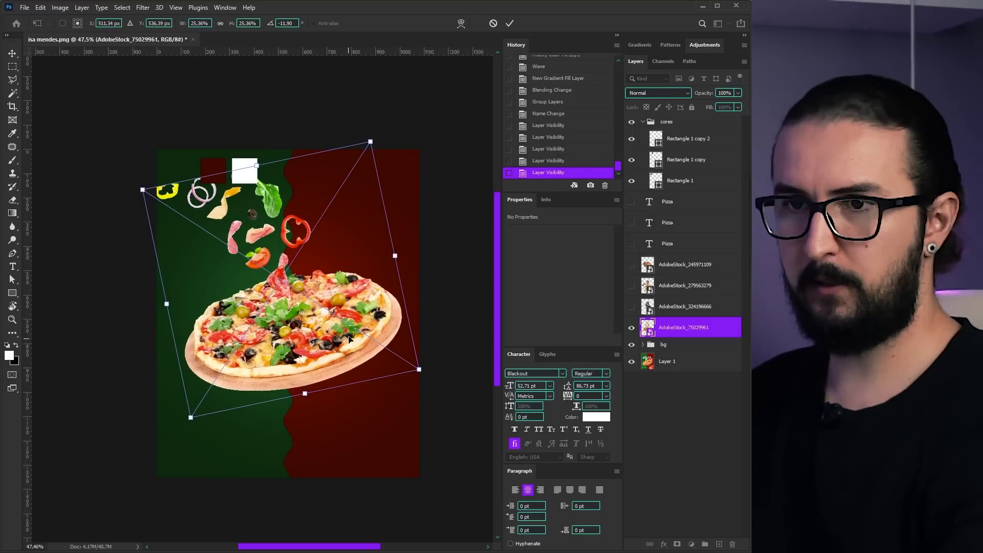
pyautogui.press('Return')
# Align the pizza image with the reference flyer's pizza, tilting it to about −18° with the "bg" group temporarily hidden
pyautogui.click(632, 344)
pyautogui.hotkey('ctrl', 't')
pyautogui.moveTo(427, 404); pyautogui.dragTo(437, 395)
pyautogui.moveTo(340, 340); pyautogui.dragTo(353, 339)
pyautogui.moveTo(418, 358); pyautogui.dragTo(428, 365)
pyautogui.moveTo(381, 335); pyautogui.dragTo(373, 334)
pyautogui.press('Return')
pyautogui.click(631, 344)
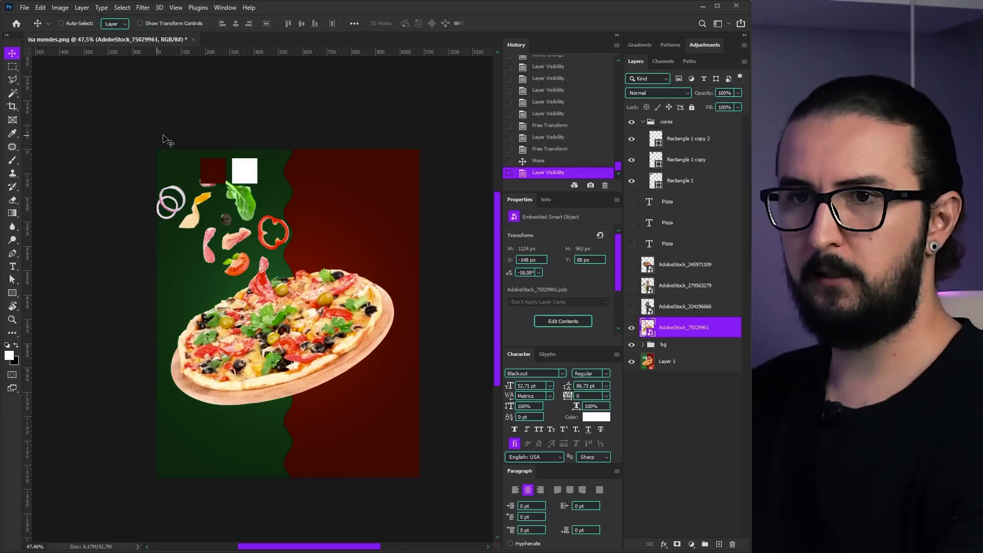
pyautogui.scroll(2, 214, 218)
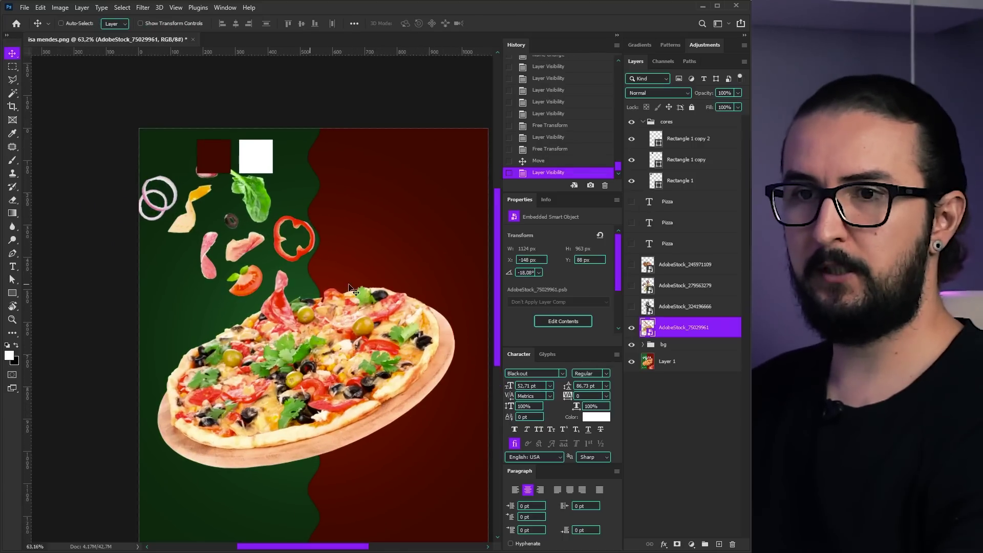
pyautogui.scroll(2, 359, 226)
pyautogui.scroll(-2, 353, 228)
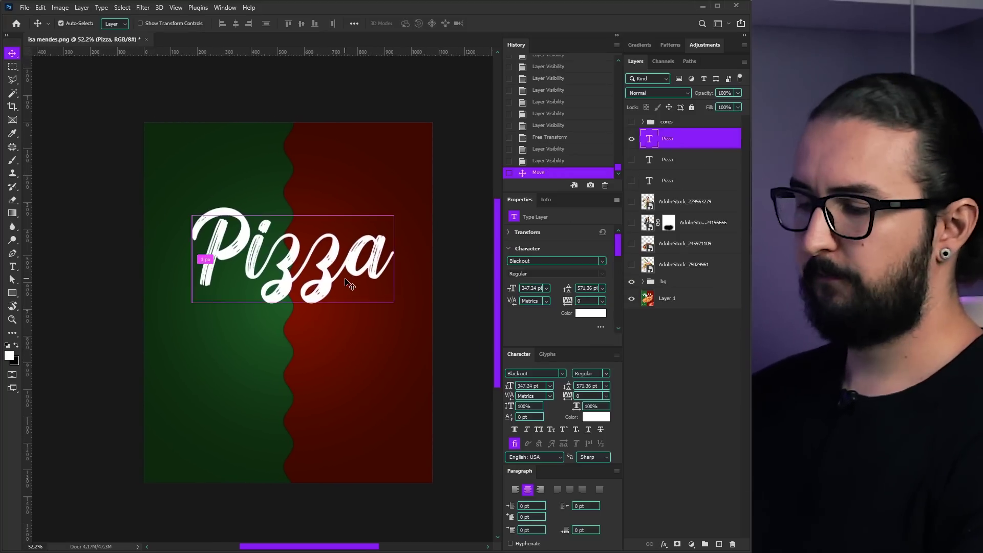
# Show the "Pizza" text layer set in Accura and try placing it below the brush-script "Pizza" title
pyautogui.scroll(3, 347, 283)
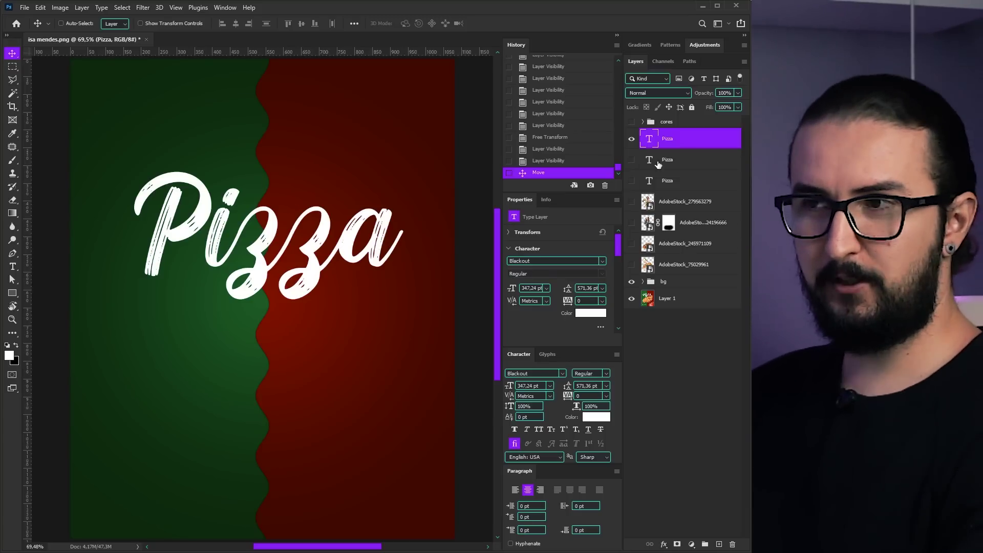
pyautogui.click(631, 180)
pyautogui.click(676, 181)
pyautogui.moveTo(328, 188); pyautogui.dragTo(348, 329)
pyautogui.hotkey('ctrl', 'z')
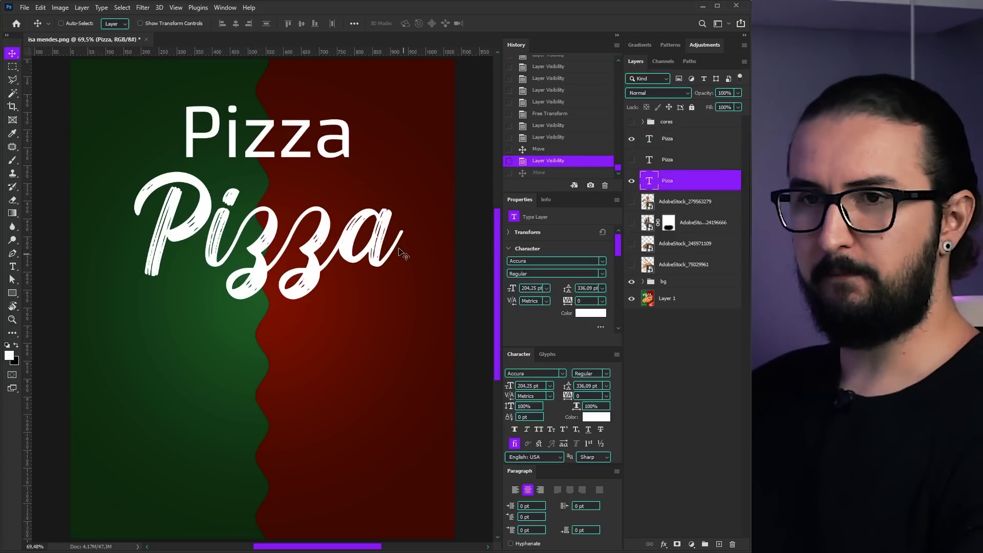
# Move the Accura text below the brush-script "Pizza" title, change its wording to "Grátis" and offset it beneath the title's right half
pyautogui.keyDown('alt'); pyautogui.scroll(-1, 405, 256); pyautogui.keyUp('alt')
pyautogui.moveTo(291, 159); pyautogui.dragTo(299, 340)
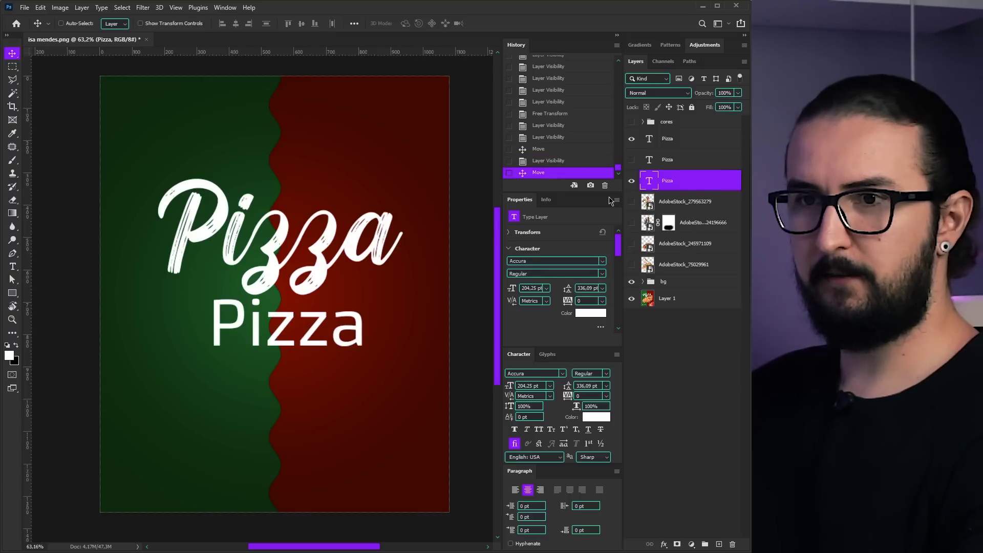
pyautogui.doubleClick(649, 180)
pyautogui.write('Grátis')
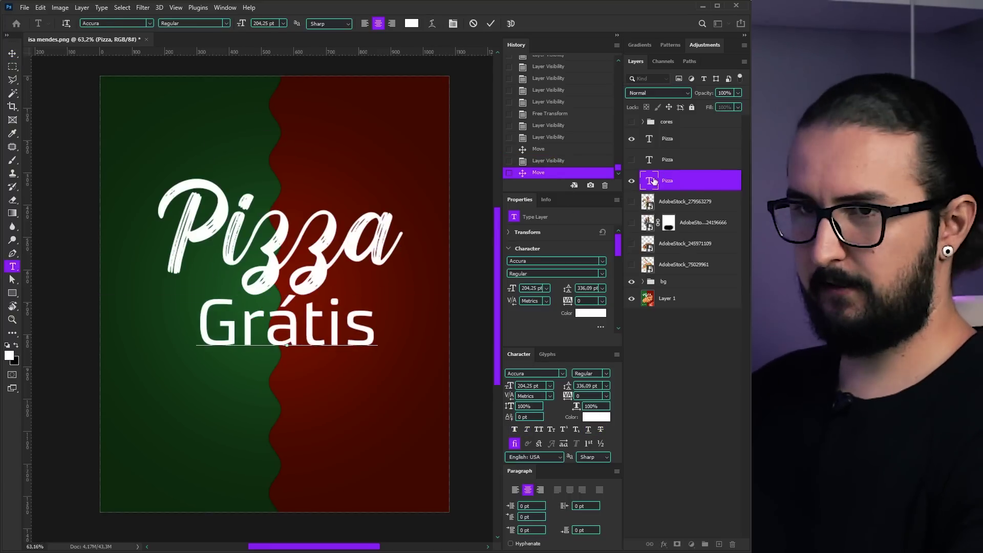
pyautogui.hotkey('ctrl', 'Return')
pyautogui.press('v')
pyautogui.moveTo(345, 328); pyautogui.dragTo(371, 342)
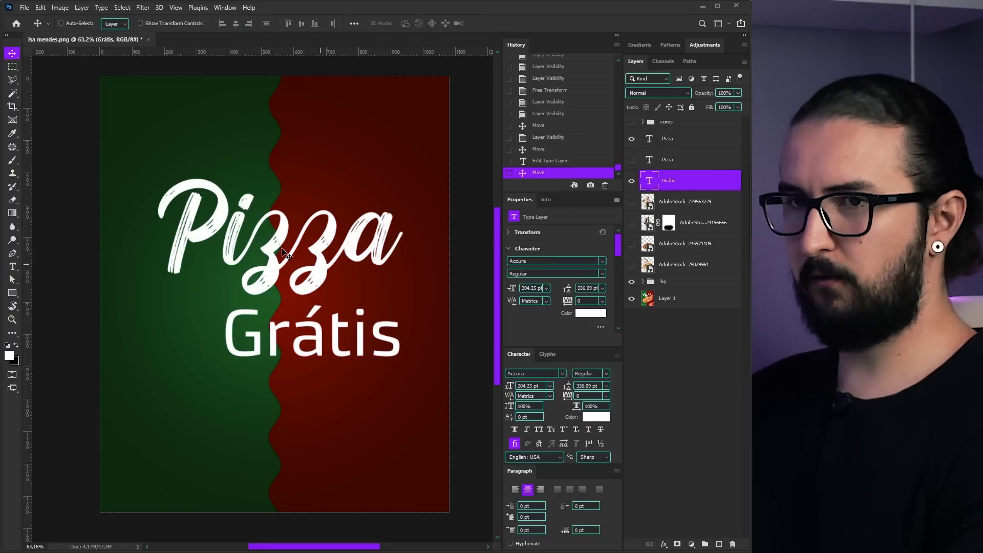
# Try the brush-script "Pizza" title in Blackout with All Caps, and revert it to mixed case
pyautogui.doubleClick(631, 139)
pyautogui.click(660, 142)
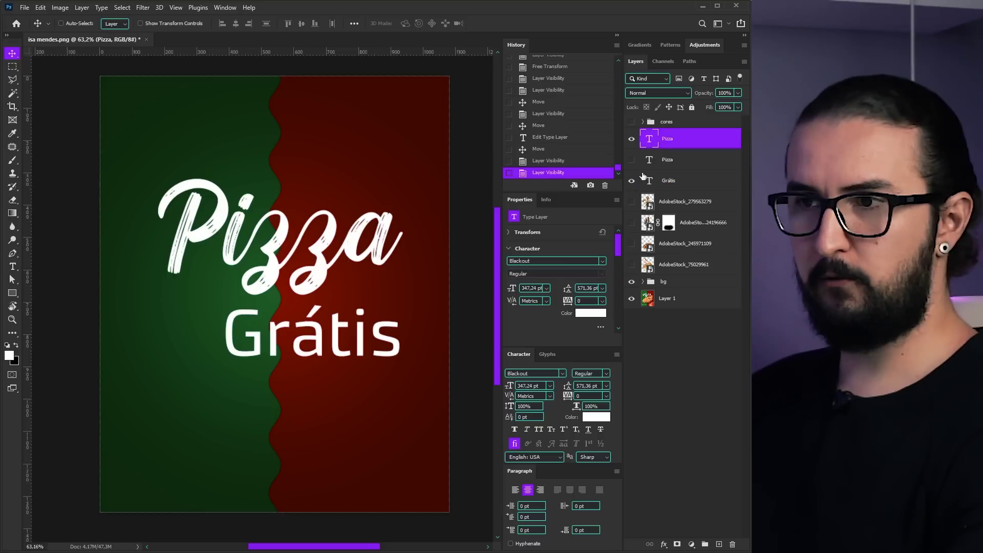
pyautogui.click(540, 430)
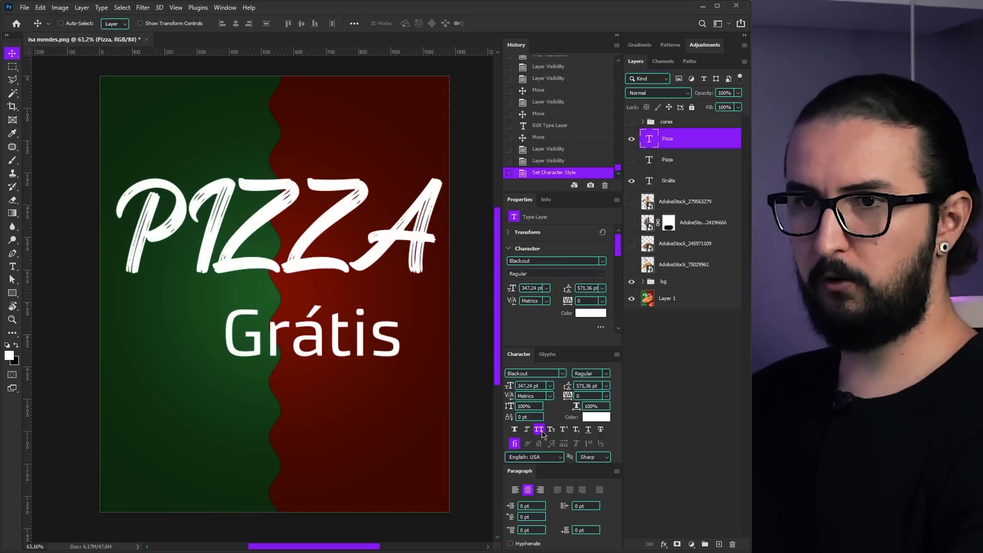
pyautogui.click(540, 430)
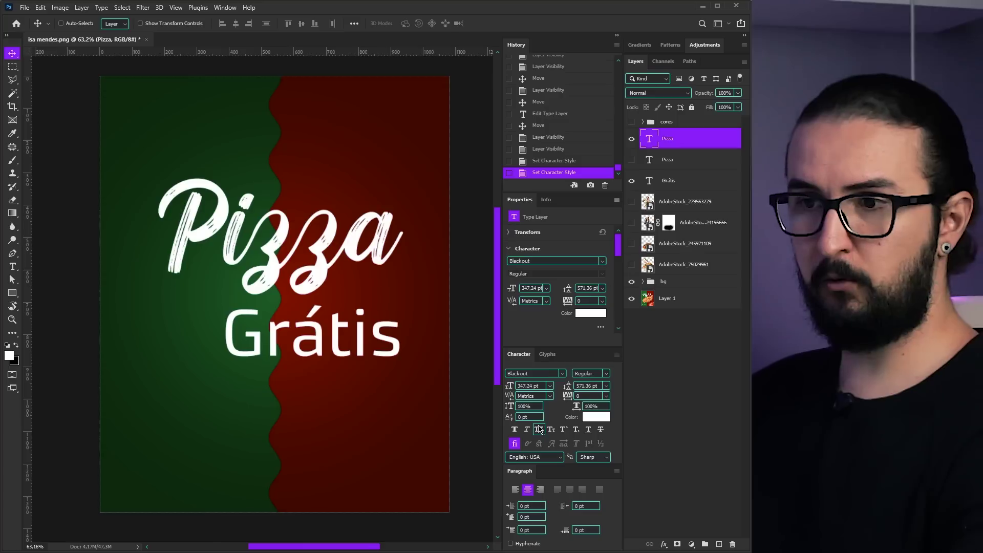
# Hide the Blackout "Pizza" title and show the Bernadette Rough "Pizza" version instead
pyautogui.click(632, 139)
pyautogui.click(632, 160)
pyautogui.click(649, 163)
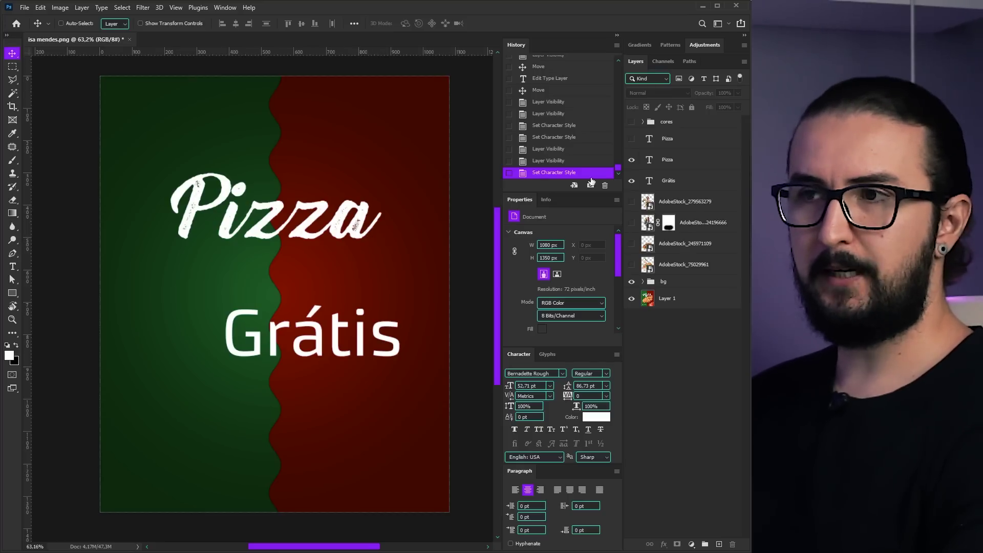
pyautogui.click(662, 163)
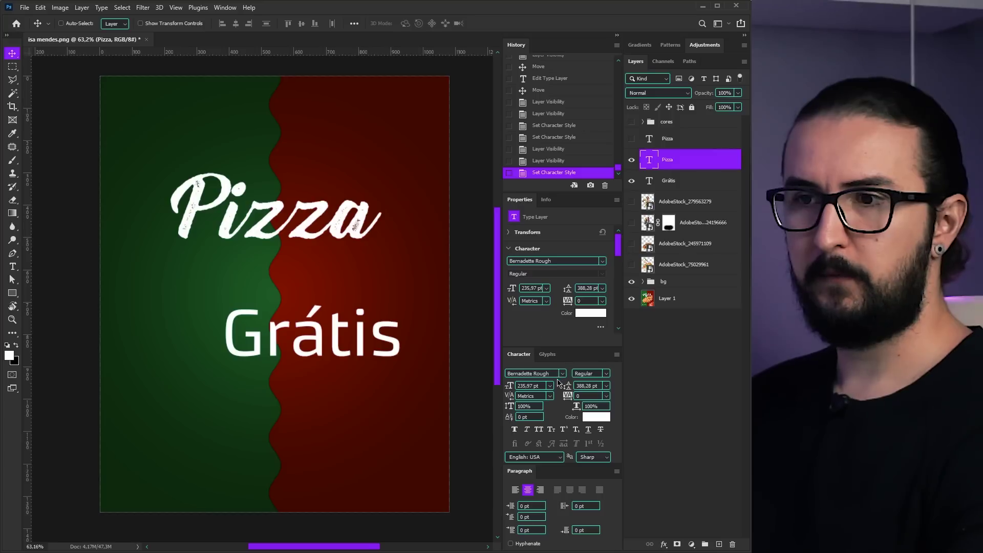
# Preview different fonts on the "Grátis" text and set it in Buttershine Serif
pyautogui.hotkey('alt', '[')
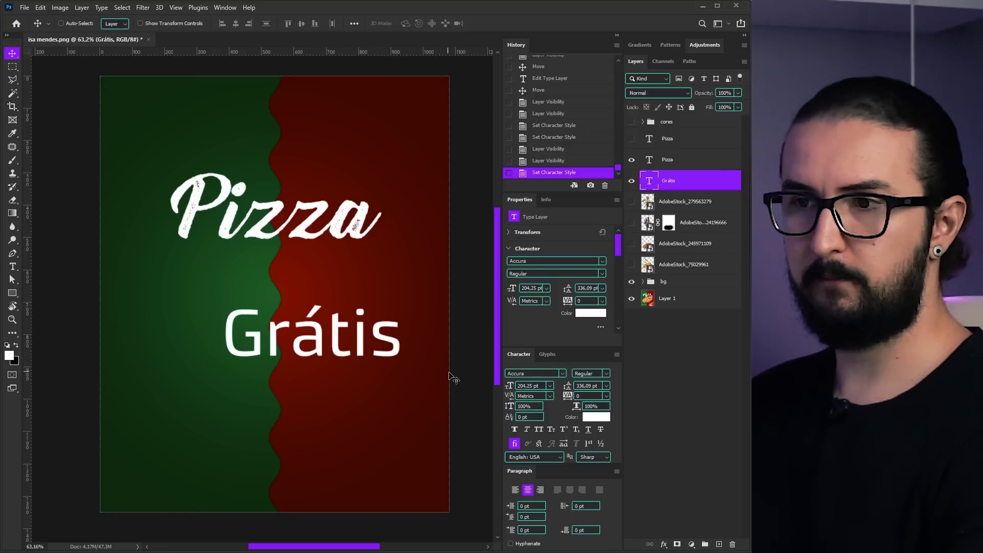
pyautogui.click(562, 375)
pyautogui.scroll(-4, 589, 308)
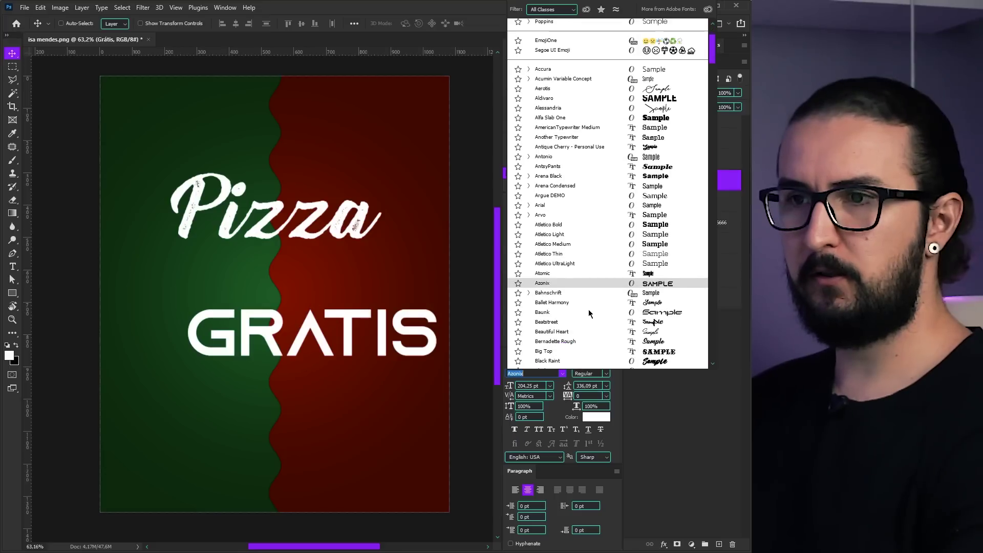
pyautogui.scroll(-3, 589, 309)
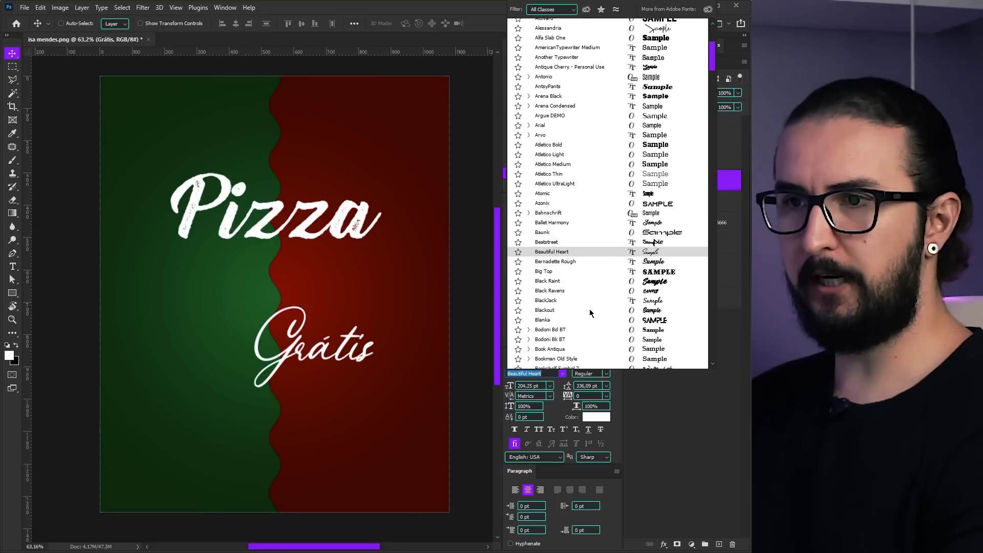
pyautogui.click(394, 385)
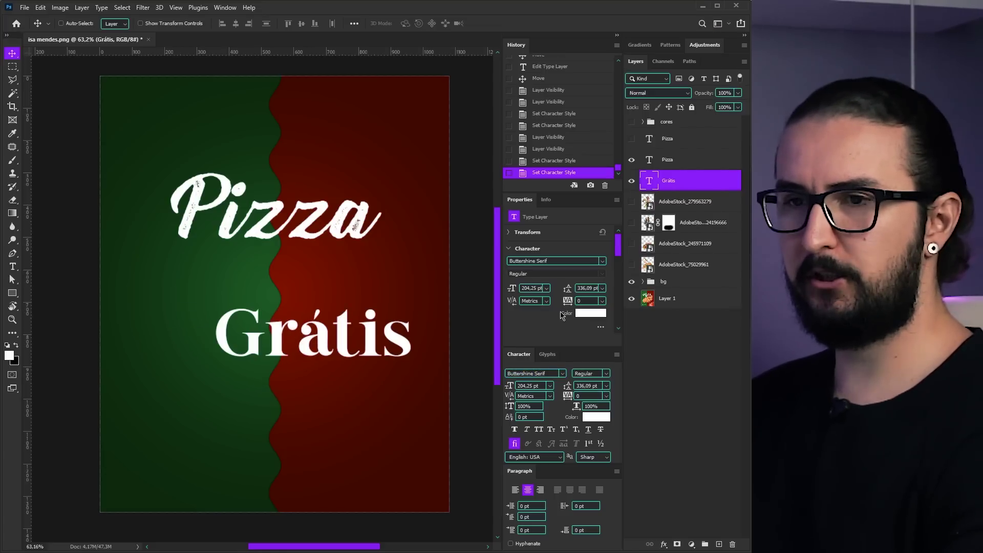
# Move "Grátis" directly beneath the "Pizza" title and scale it down to about 75%
pyautogui.moveTo(387, 341); pyautogui.dragTo(348, 270)
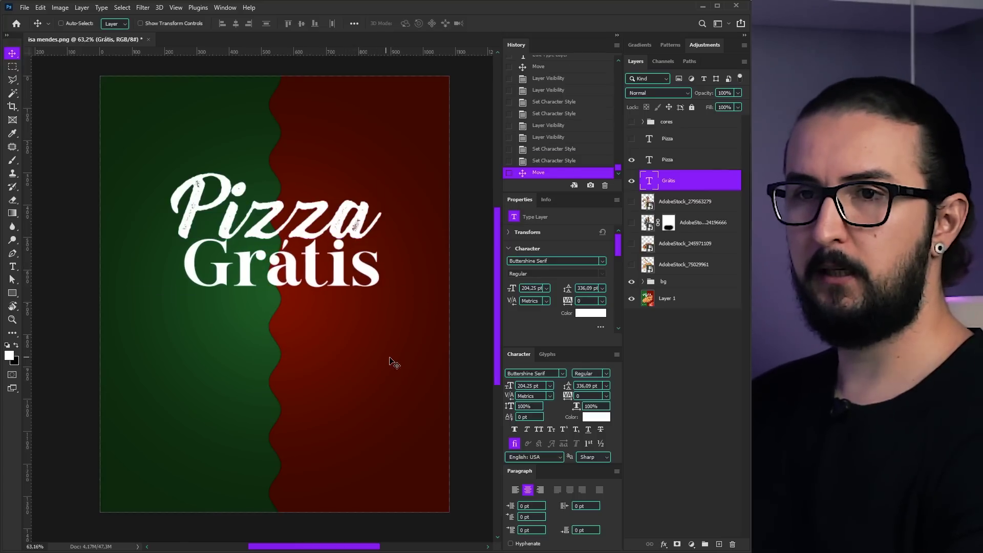
pyautogui.hotkey('ctrl', 't')
pyautogui.moveTo(381, 300); pyautogui.dragTo(330, 281)
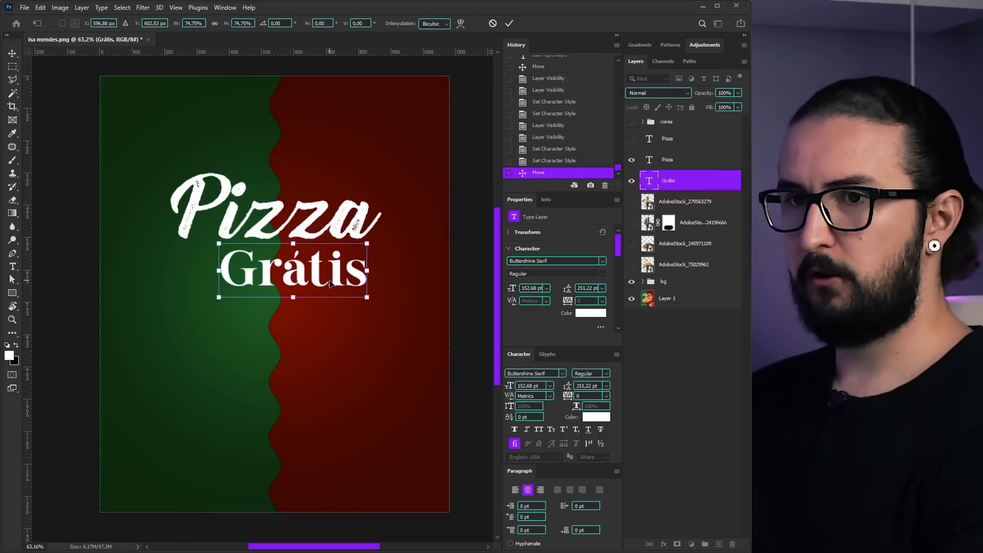
pyautogui.press('Return')
# Duplicate the "Grátis" text below the original and change the copy to "com entrega" on two lines
pyautogui.moveTo(388, 289); pyautogui.dragTo(397, 334)
pyautogui.doubleClick(649, 183)
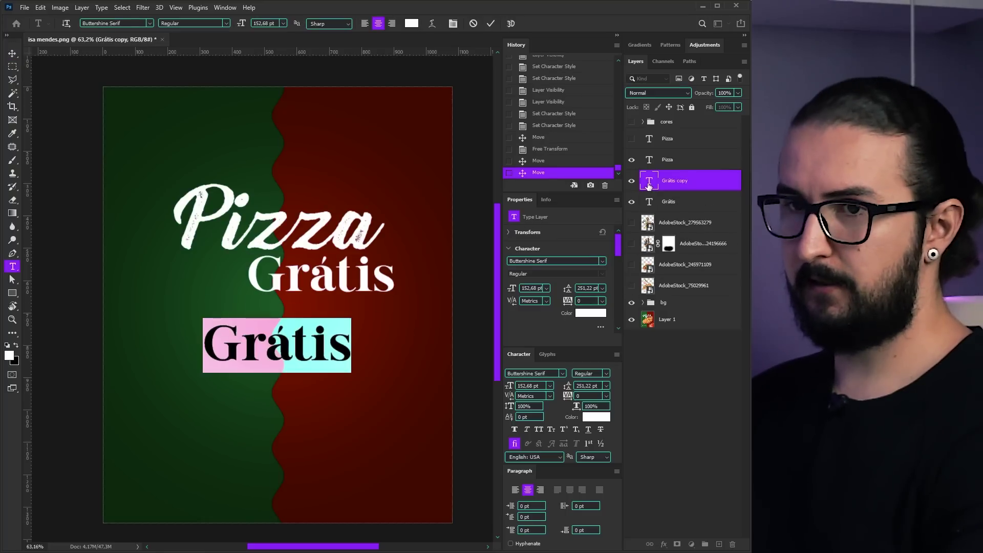
pyautogui.write('com')
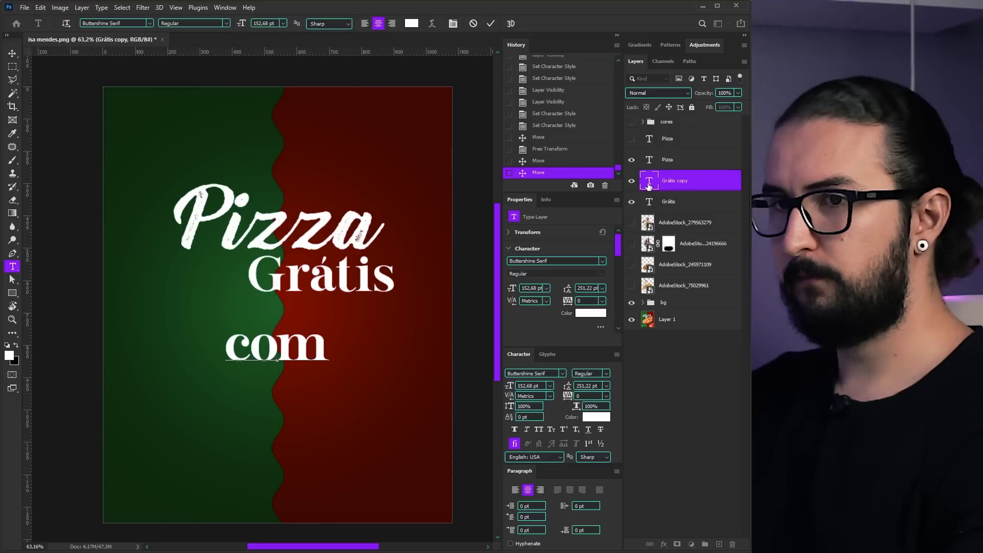
pyautogui.press('Return')
pyautogui.write('entrega')
pyautogui.hotkey('ctrl', 'Return')
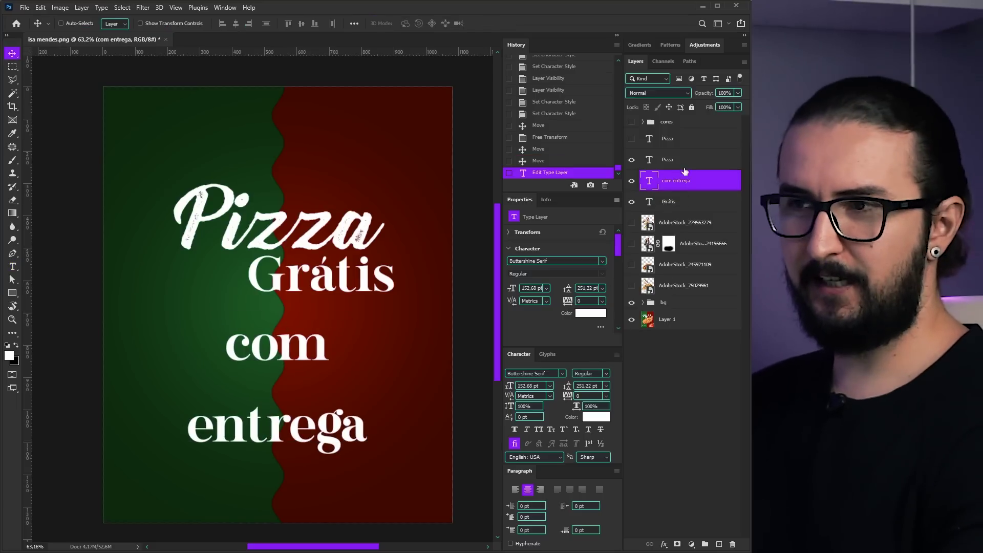
# Reduce the "Pizza" title's font size to about 144 pt and bring the "Grátis" layer above it
pyautogui.click(659, 166)
pyautogui.click(537, 386)
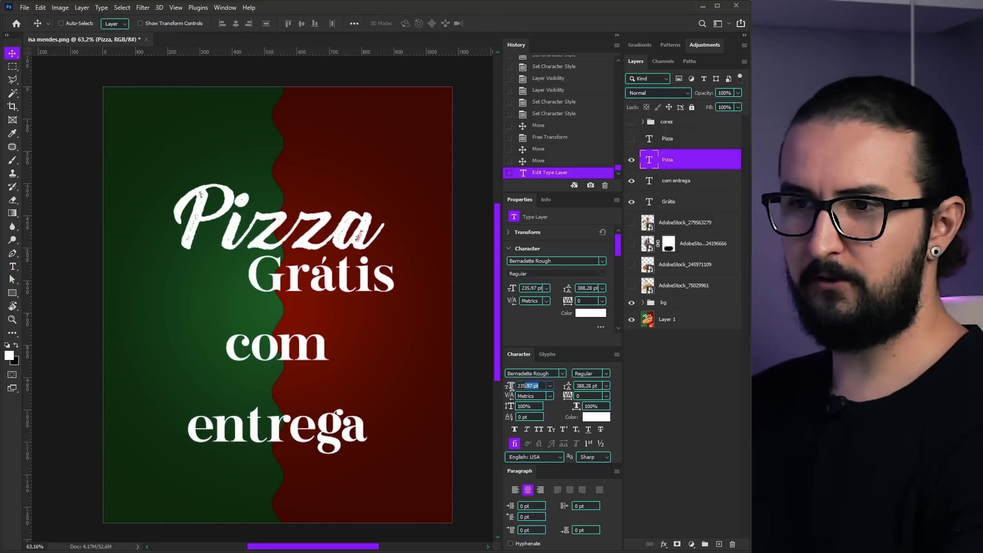
pyautogui.write('144')
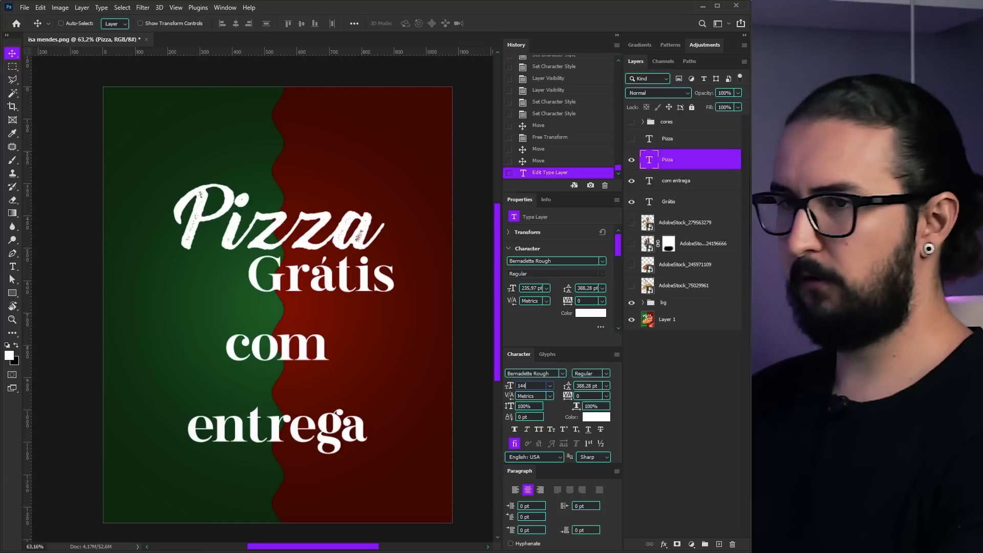
pyautogui.write('5')
pyautogui.press('Return')
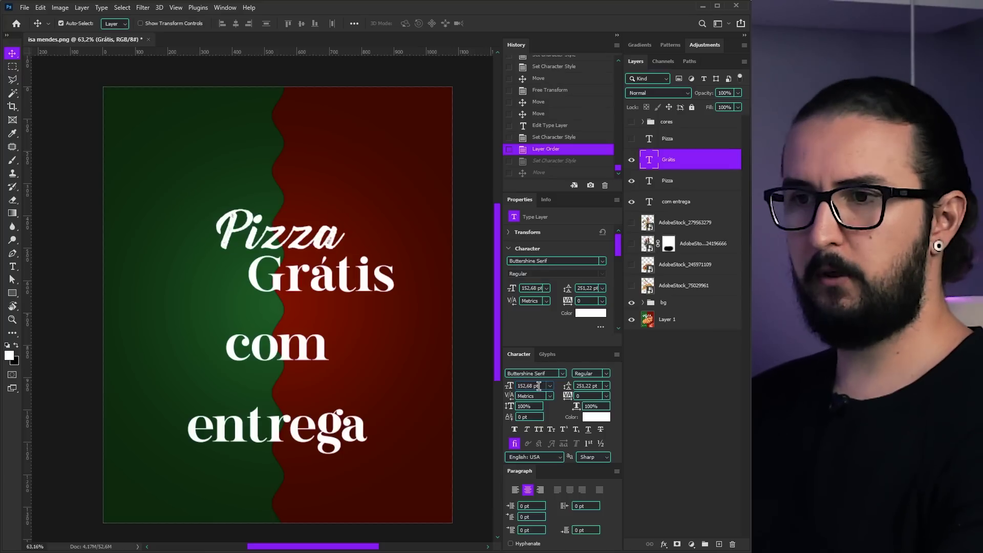
# Set the "Grátis" text to 89 pt and tuck it under the right half of the "Pizza" title
pyautogui.moveTo(540, 387); pyautogui.dragTo(492, 387)
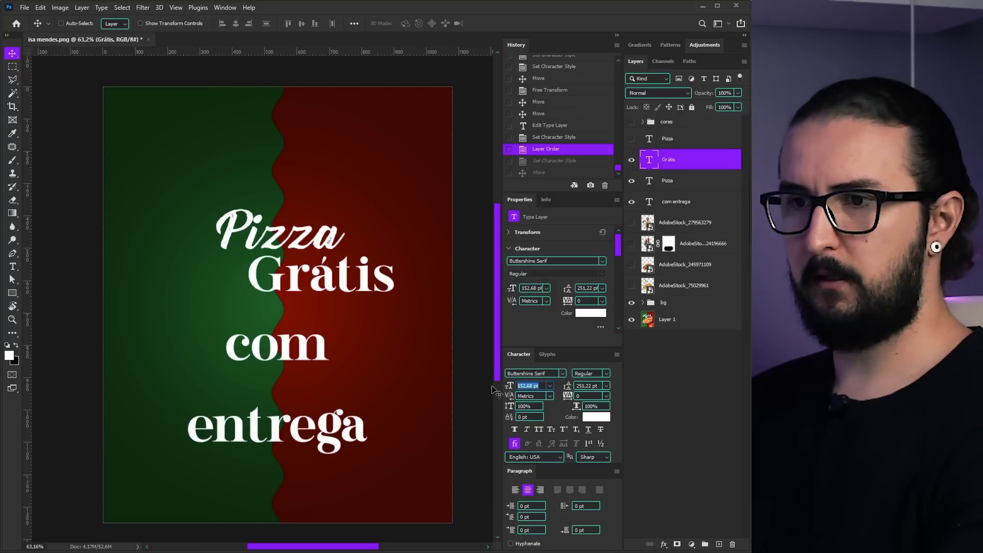
pyautogui.write('89')
pyautogui.press('Return')
pyautogui.moveTo(355, 316); pyautogui.dragTo(350, 309)
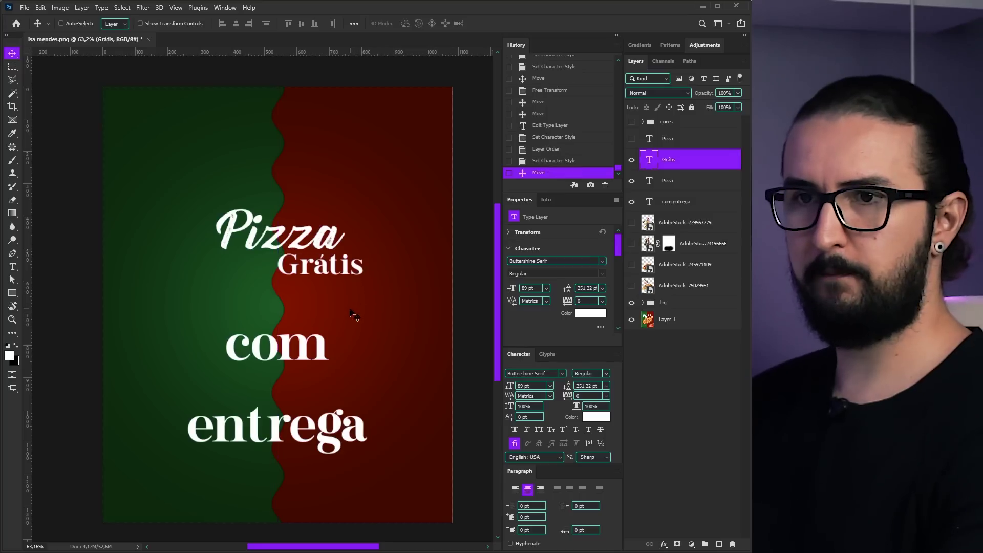
# Set the "com entrega" text to 34 pt with 30 pt leading
pyautogui.keyDown('ctrl'); pyautogui.click(287, 348); pyautogui.keyUp('ctrl')
pyautogui.moveTo(545, 386); pyautogui.dragTo(469, 380)
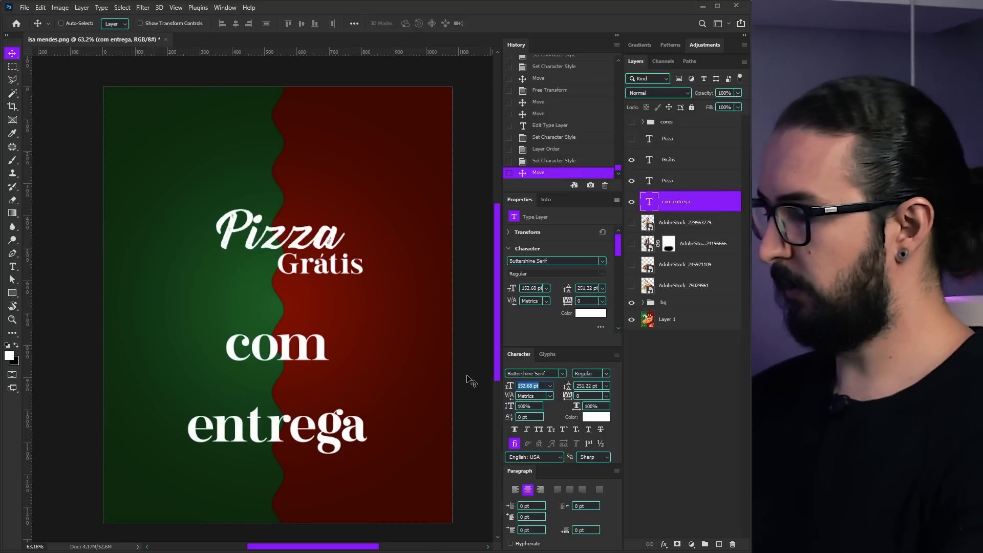
pyautogui.write('34')
pyautogui.press('Return')
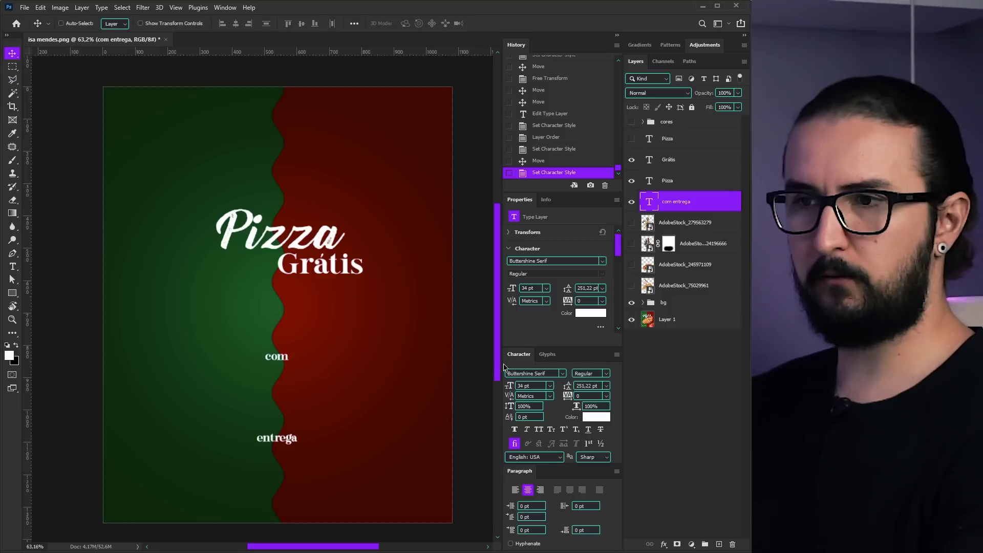
pyautogui.click(585, 386)
pyautogui.write('30')
pyautogui.press('Return')
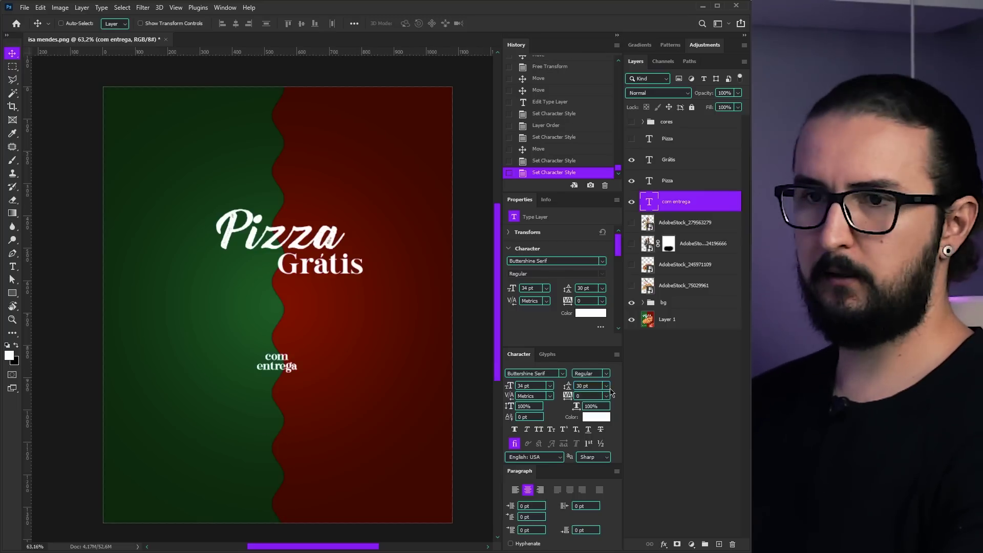
# Right-align the "com entrega" text and place it just left of "Grátis", beneath the "Pizza" title
pyautogui.click(540, 490)
pyautogui.moveTo(331, 398); pyautogui.dragTo(314, 287)
pyautogui.hotkey('shift', 'Right')
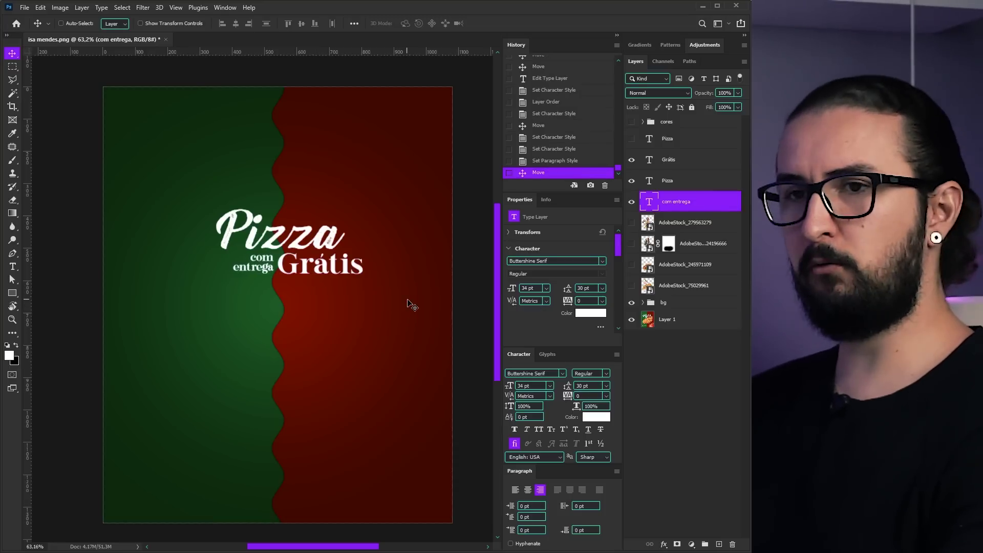
# Move the "Grátis", "Pizza" and "com entrega" texts up together and enlarge them to about 163%
pyautogui.keyDown('shift'); pyautogui.click(689, 163); pyautogui.keyUp('shift')
pyautogui.moveTo(382, 257); pyautogui.dragTo(384, 232)
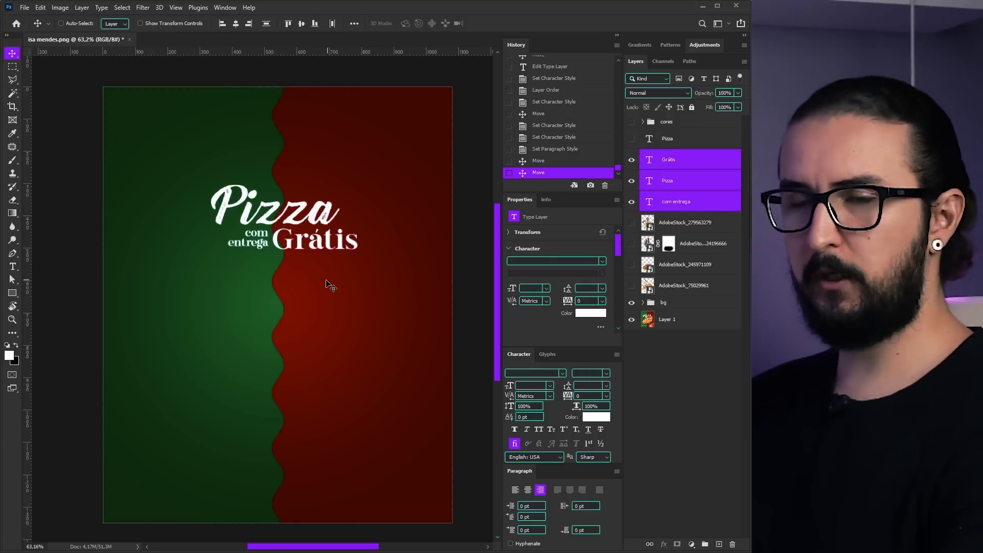
pyautogui.hotkey('ctrl', 't')
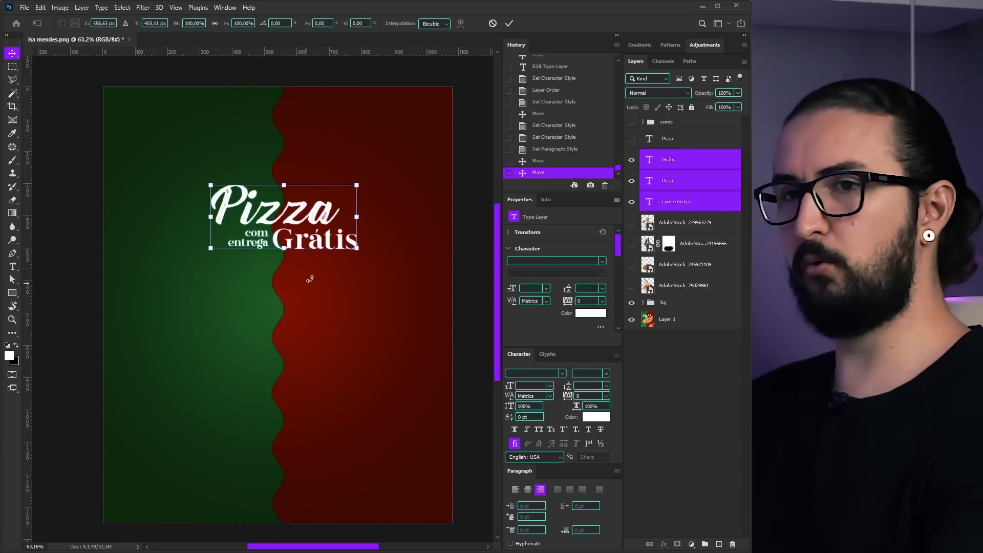
pyautogui.moveTo(356, 249); pyautogui.dragTo(408, 272)
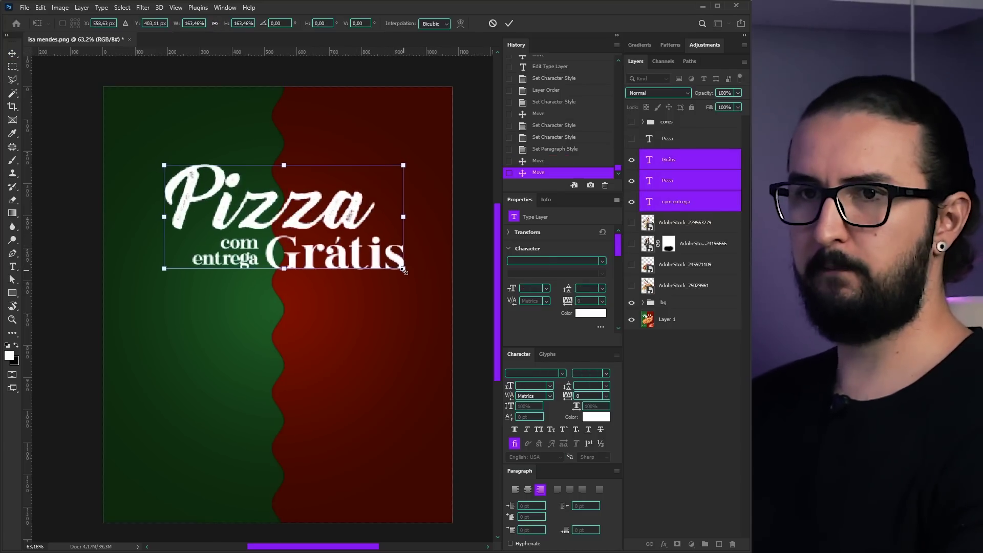
pyautogui.press('Return')
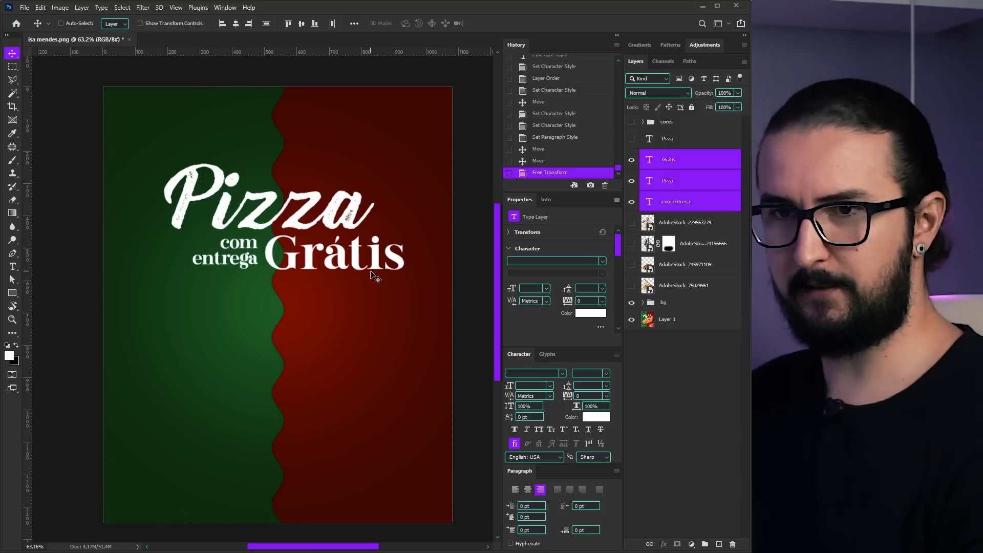
pyautogui.hotkey('shift', 'Down')
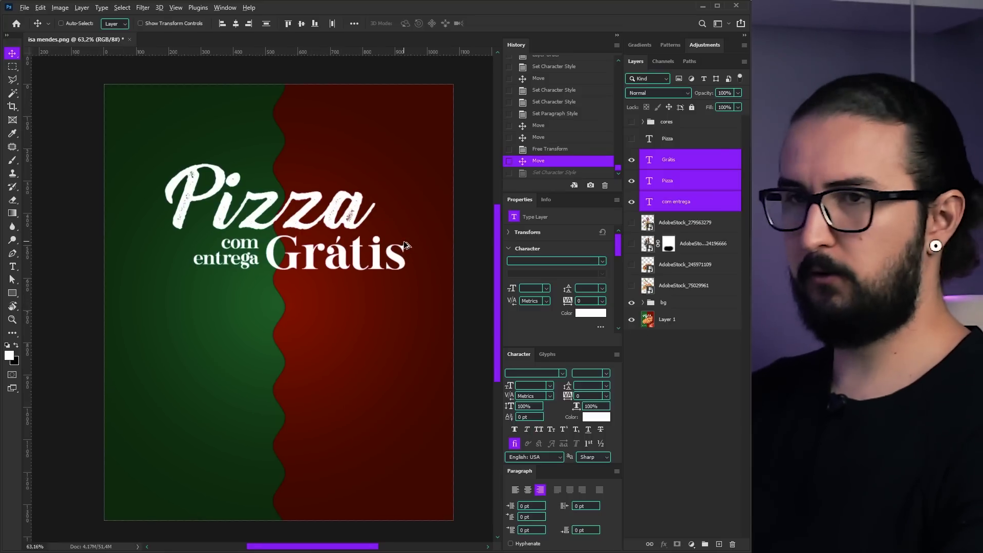
# Reposition the three title texts together slightly higher on the canvas and enlarge them a little more
pyautogui.scroll(1, 404, 245)
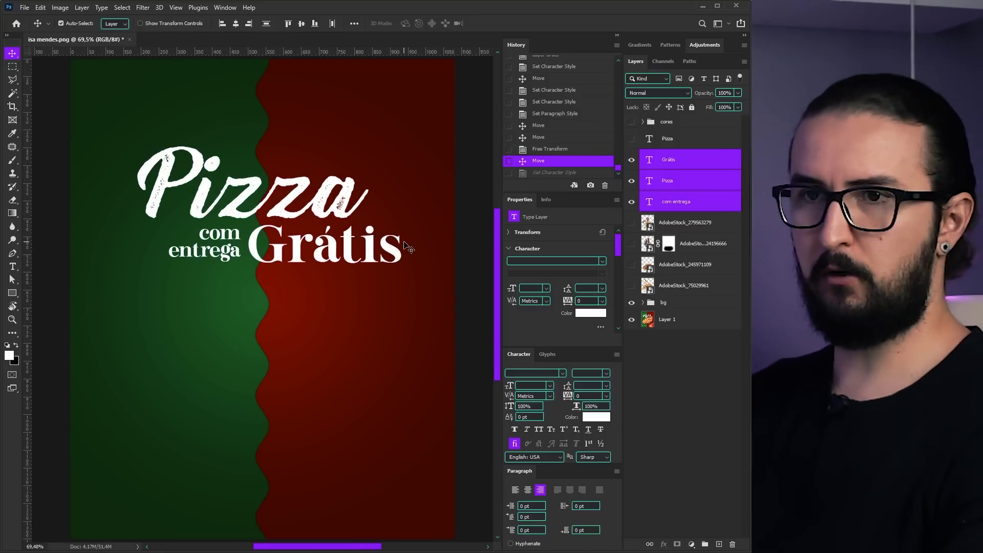
pyautogui.scroll(-3, 405, 245)
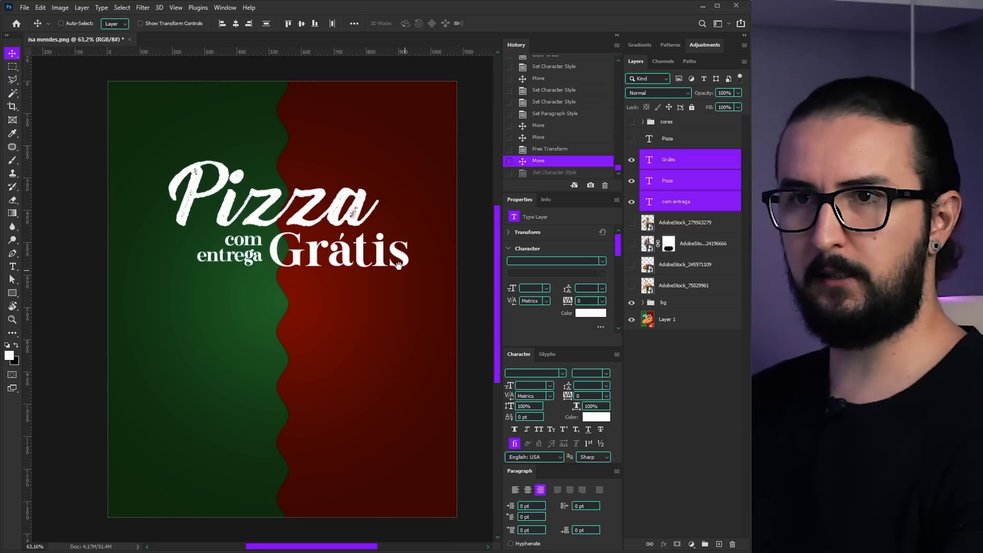
pyautogui.scroll(-1, 399, 268)
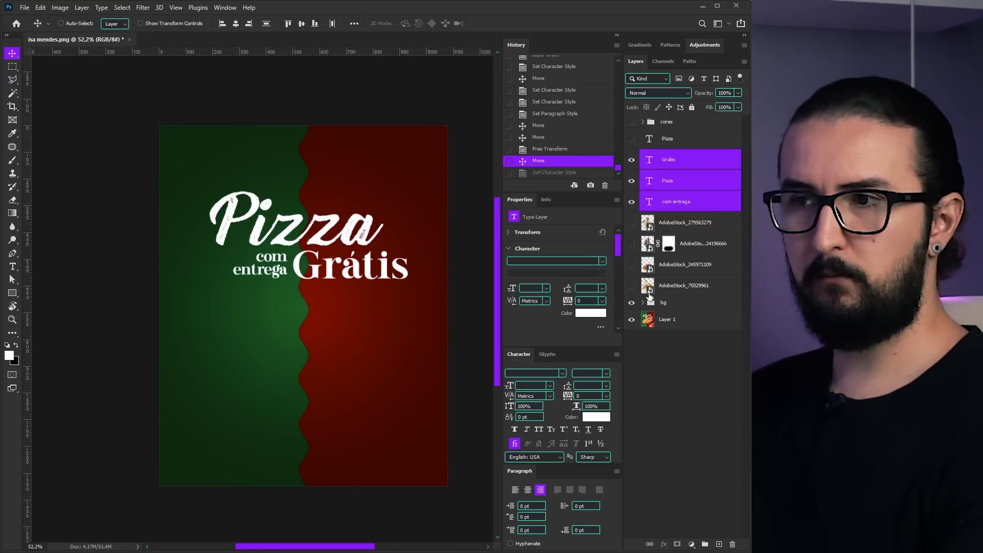
pyautogui.moveTo(397, 279); pyautogui.dragTo(417, 274)
pyautogui.hotkey('ctrl', 't')
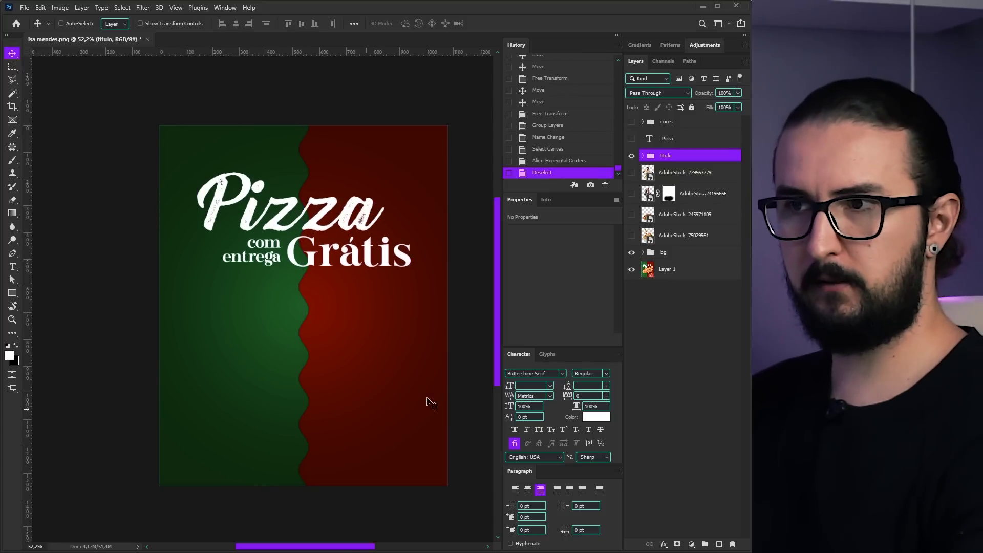
# Increase the wavelength of the Wave filter on Rectangle 2 so the green and red divider has longer, gentler curves
pyautogui.click(643, 253)
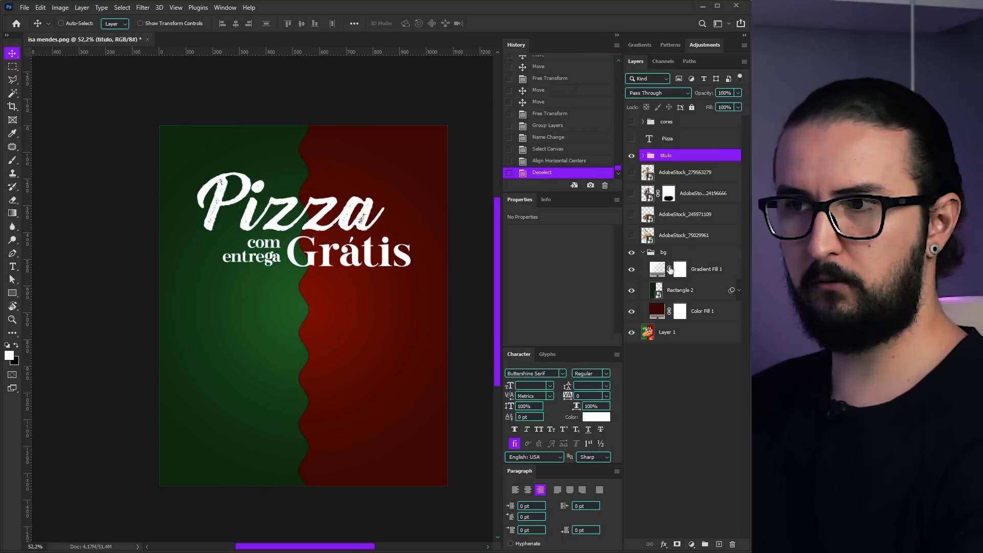
pyautogui.click(739, 291)
pyautogui.doubleClick(681, 324)
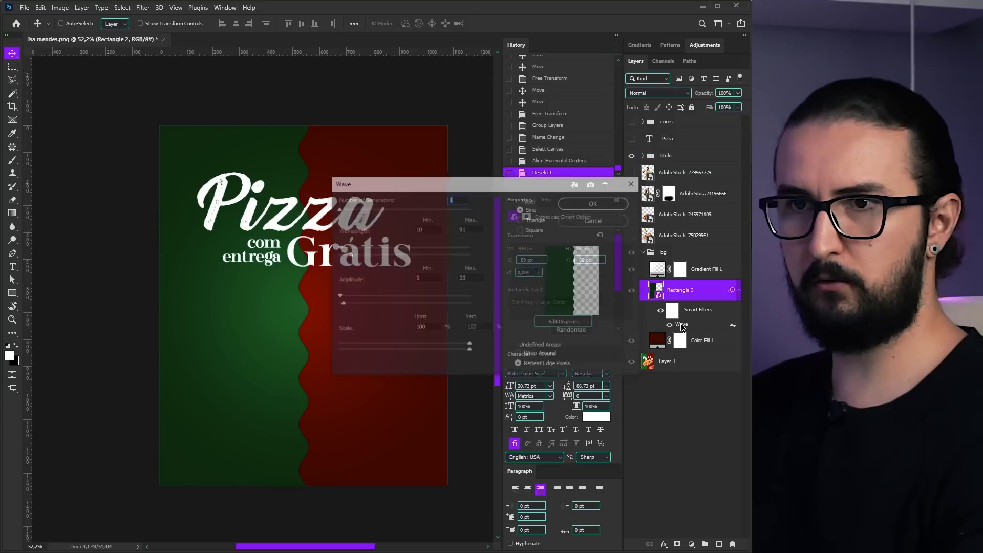
pyautogui.moveTo(355, 254); pyautogui.dragTo(395, 258)
pyautogui.press('Return')
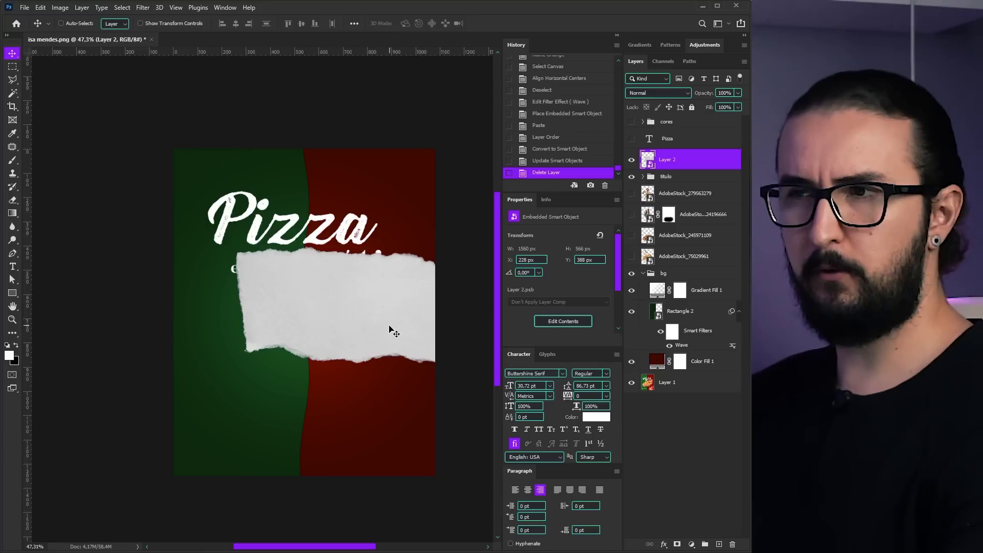
# Move the torn paper over the "Pizza" title and scale it to span almost the whole canvas width
pyautogui.moveTo(389, 327); pyautogui.dragTo(320, 318)
pyautogui.hotkey('ctrl', 't')
pyautogui.moveTo(92, 441); pyautogui.dragTo(189, 390)
pyautogui.moveTo(355, 315); pyautogui.dragTo(329, 224)
pyautogui.press('Return')
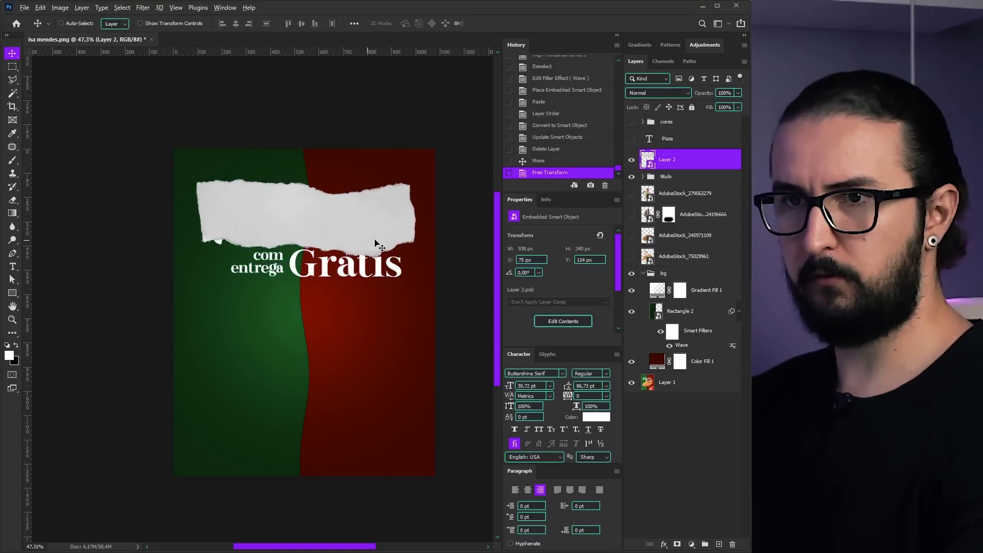
pyautogui.hotkey('ctrl', 't')
pyautogui.moveTo(468, 279); pyautogui.dragTo(470, 308)
pyautogui.press('Return')
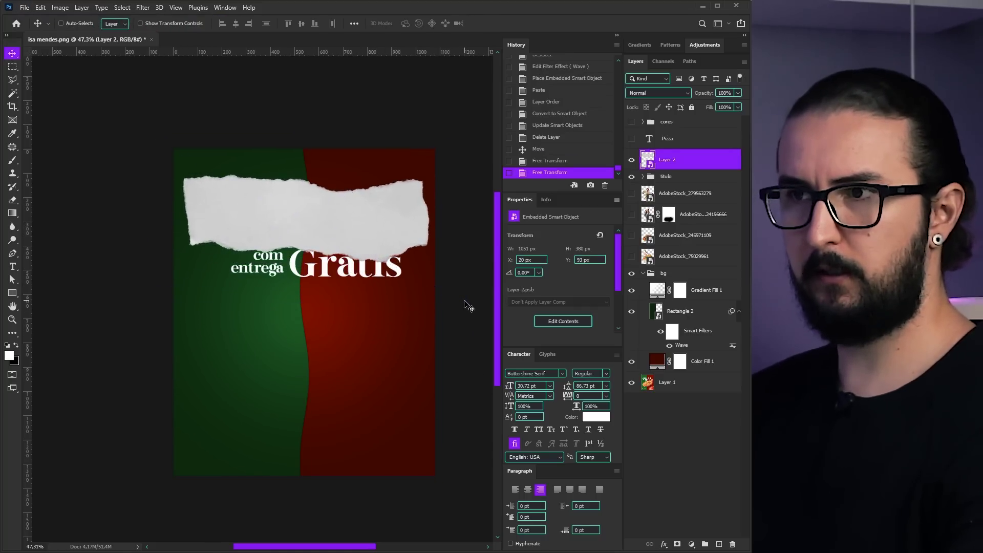
# Place the torn paper behind the title group and distort it to frame the word "Pizza", nudging it up 3 px and right 1 px
pyautogui.moveTo(671, 160); pyautogui.dragTo(676, 181)
pyautogui.hotkey('ctrl', 't')
pyautogui.moveTo(439, 227)
pyautogui.mouseDown()
pyautogui.moveTo(438, 236)
pyautogui.moveTo(455, 227)
pyautogui.moveTo(373, 229)
pyautogui.moveTo(425, 216)
pyautogui.mouseUp()
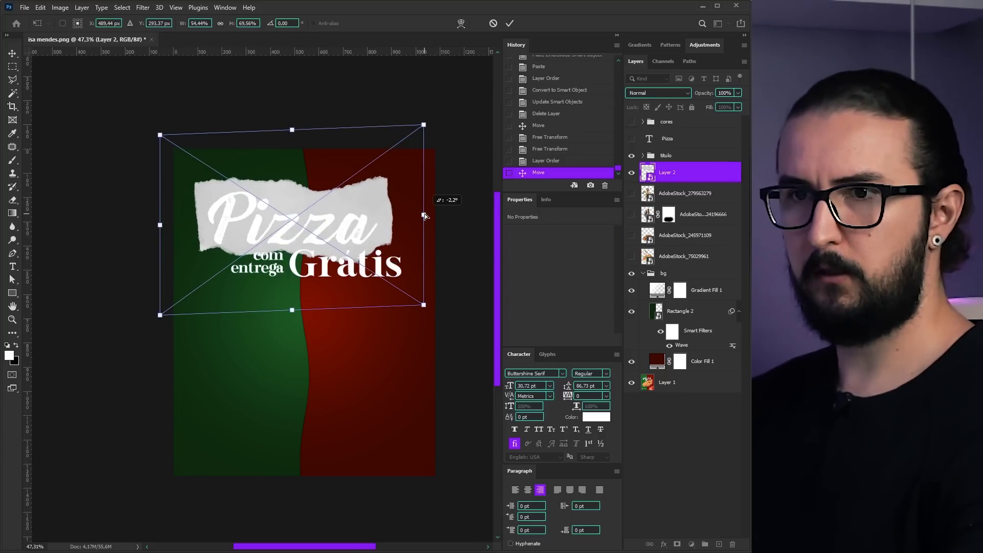
pyautogui.moveTo(160, 225); pyautogui.dragTo(159, 233)
pyautogui.moveTo(160, 141); pyautogui.dragTo(157, 134)
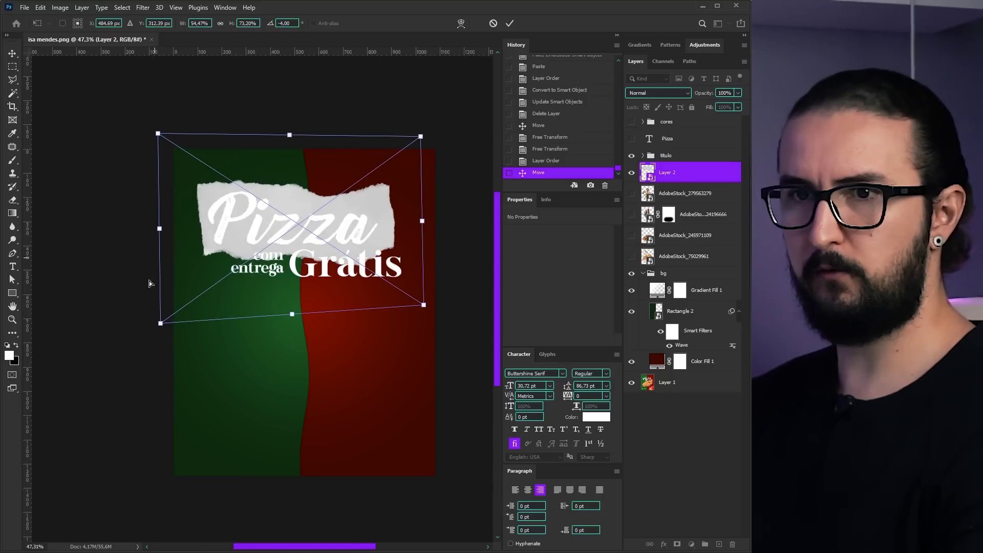
pyautogui.moveTo(161, 328); pyautogui.dragTo(158, 326)
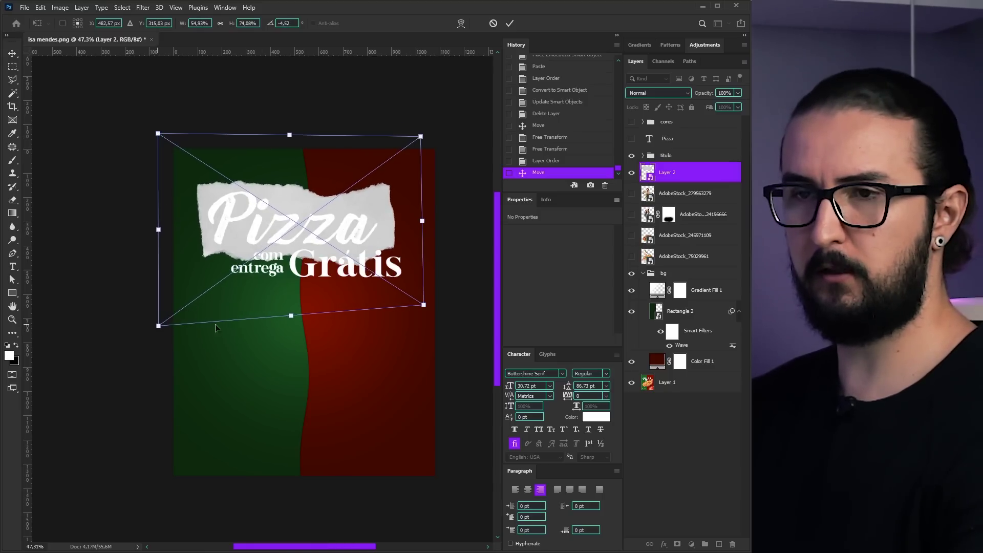
pyautogui.moveTo(430, 305); pyautogui.dragTo(413, 297)
pyautogui.press('Return')
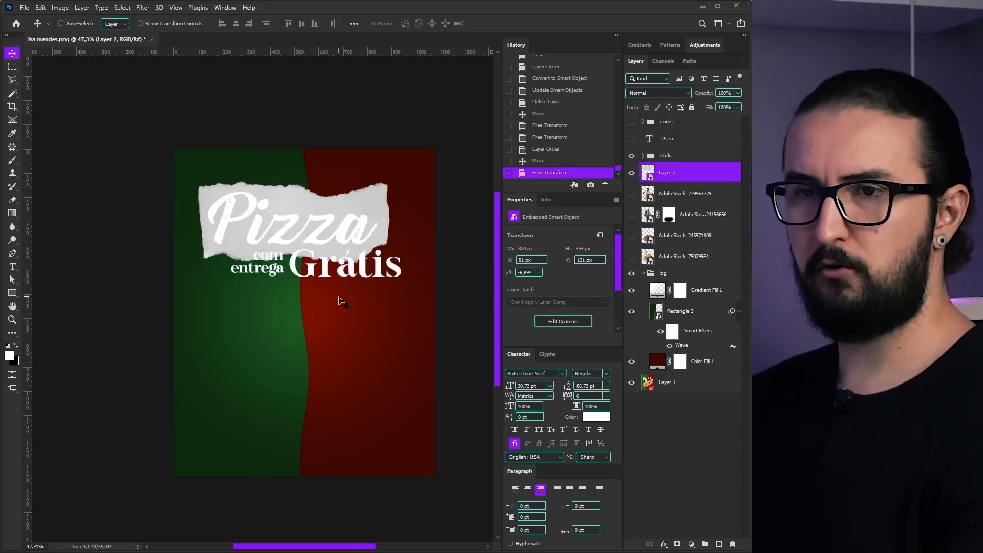
pyautogui.press('Up')
pyautogui.press('Up')
pyautogui.press('Up')
pyautogui.press('Right')
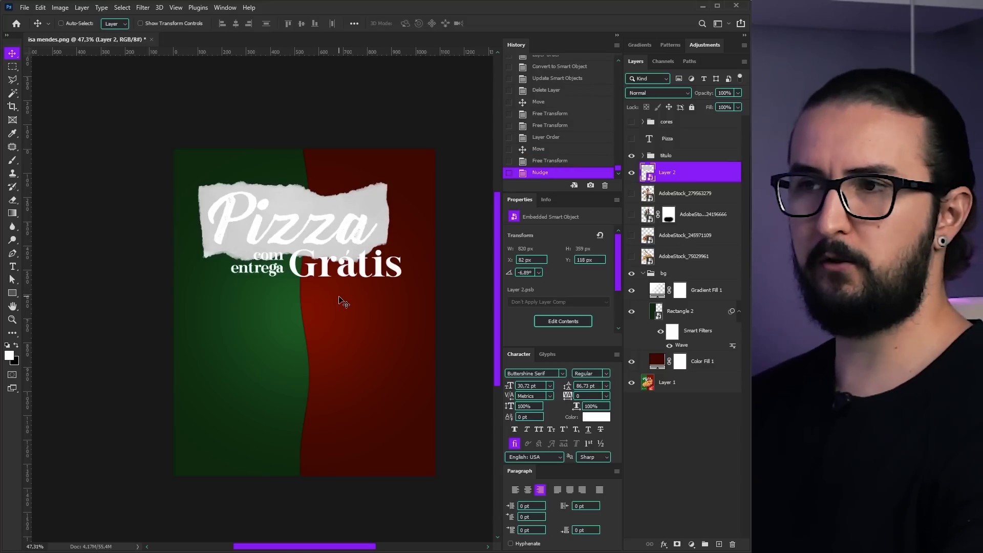
# Recolor the "Pizza" title text to dark red 3c0007
pyautogui.scroll(1, 322, 297)
pyautogui.moveTo(340, 292); pyautogui.dragTo(338, 275)
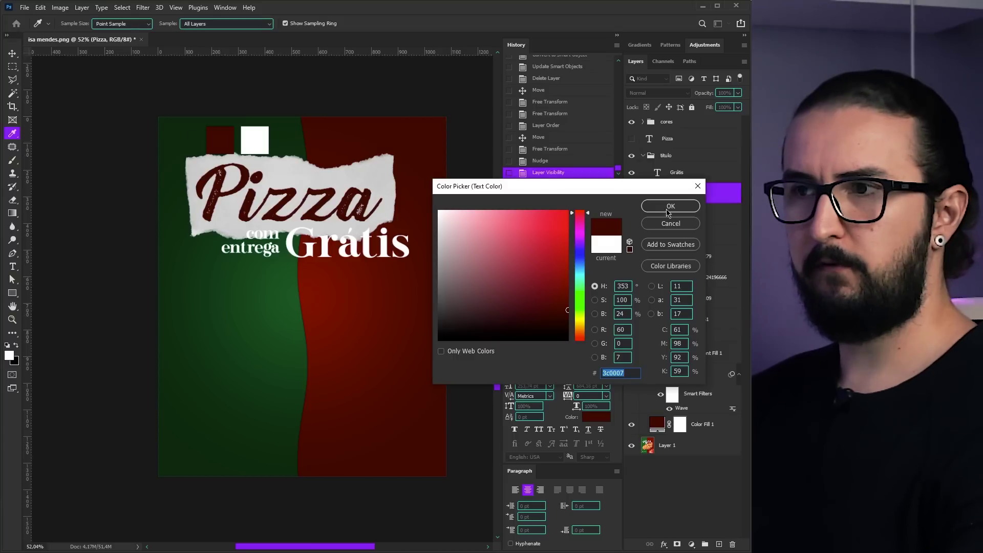
pyautogui.click(671, 206)
# Move the "com entrega" layer to the top of the title group and shift it slightly down together with "Grátis"
pyautogui.keyDown('shift'); pyautogui.click(676, 173); pyautogui.keyUp('shift')
pyautogui.keyDown('shift'); pyautogui.click(685, 214); pyautogui.keyUp('shift')
pyautogui.keyDown('ctrl'); pyautogui.click(677, 193); pyautogui.keyUp('ctrl')
pyautogui.moveTo(684, 215); pyautogui.dragTo(684, 168)
pyautogui.moveTo(334, 260); pyautogui.dragTo(333, 269)
# Preview the AdobeStock_75029961 and AdobeStock_245971109 pizza images one at a time beneath the title
pyautogui.click(635, 259)
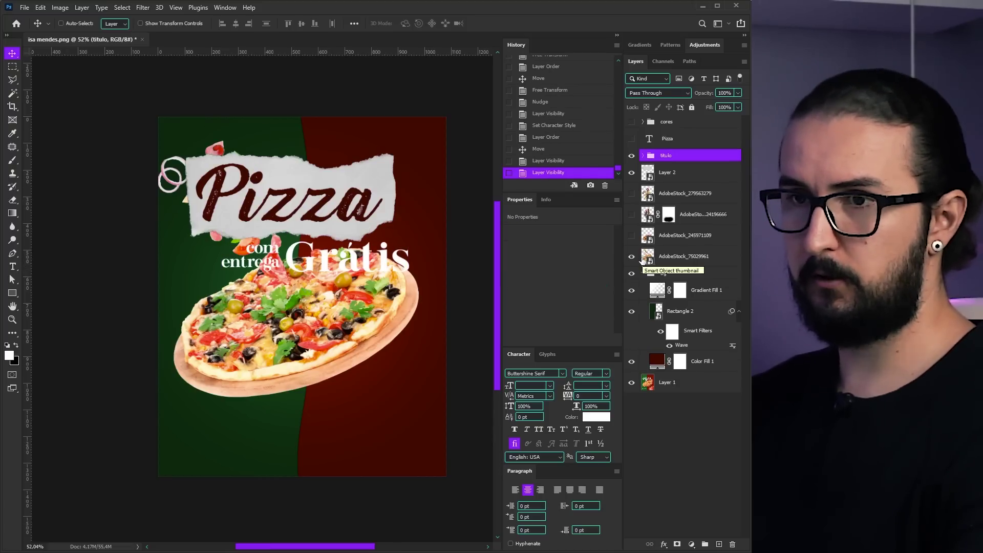
pyautogui.click(632, 258)
pyautogui.click(631, 237)
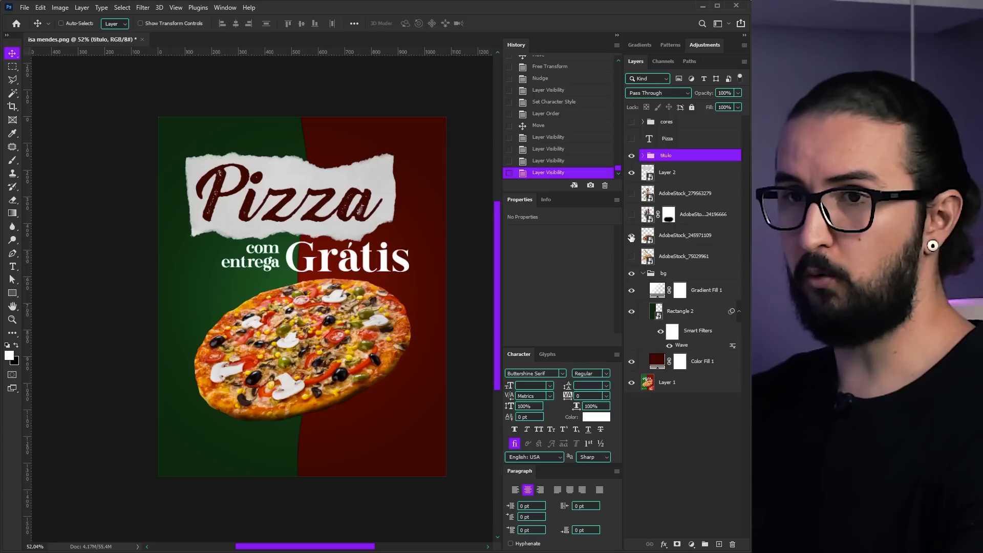
pyautogui.click(631, 237)
# Show the image of the woman eating pizza and move it down below the title
pyautogui.click(632, 214)
pyautogui.click(701, 214)
pyautogui.moveTo(387, 284); pyautogui.dragTo(386, 369)
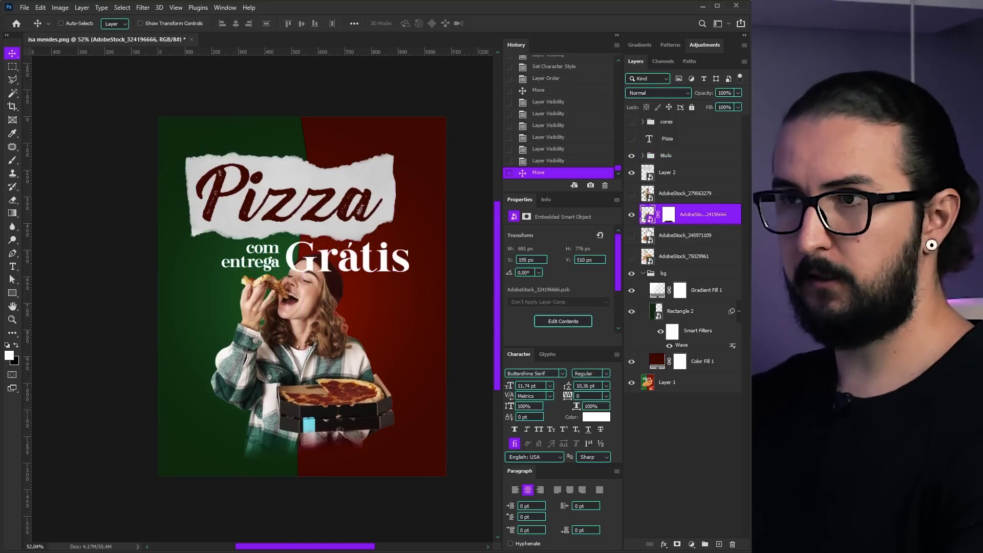
# Scale the title group and the torn paper down together slightly
pyautogui.click(666, 156)
pyautogui.keyDown('shift'); pyautogui.click(667, 173); pyautogui.keyUp('shift')
pyautogui.hotkey('ctrl', 't')
pyautogui.moveTo(412, 275); pyautogui.dragTo(393, 263)
pyautogui.press('Return')
# Bring the woman image above the title group with its layer mask disabled, lower it to the canvas bottom edge and hide it
pyautogui.moveTo(702, 214); pyautogui.dragTo(689, 161)
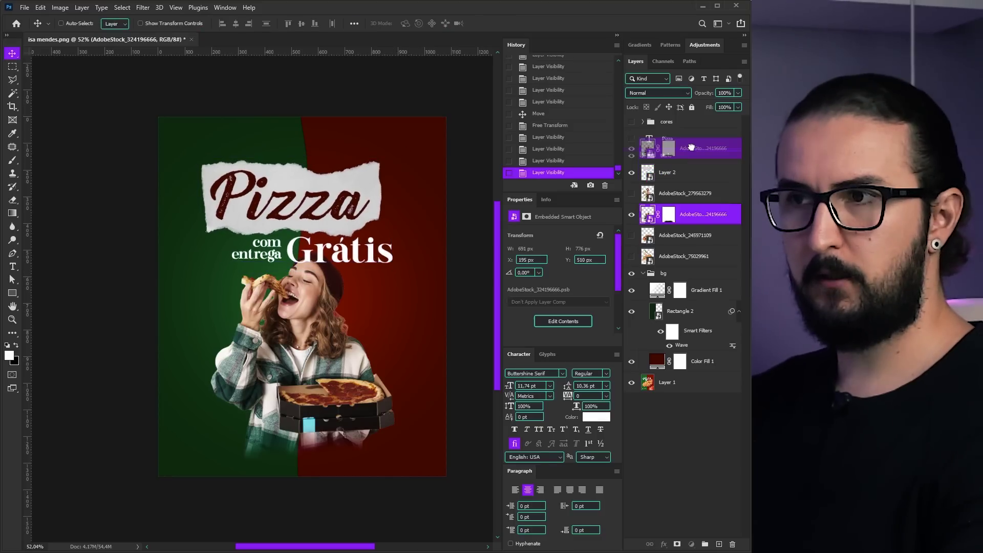
pyautogui.moveTo(406, 333); pyautogui.dragTo(385, 367)
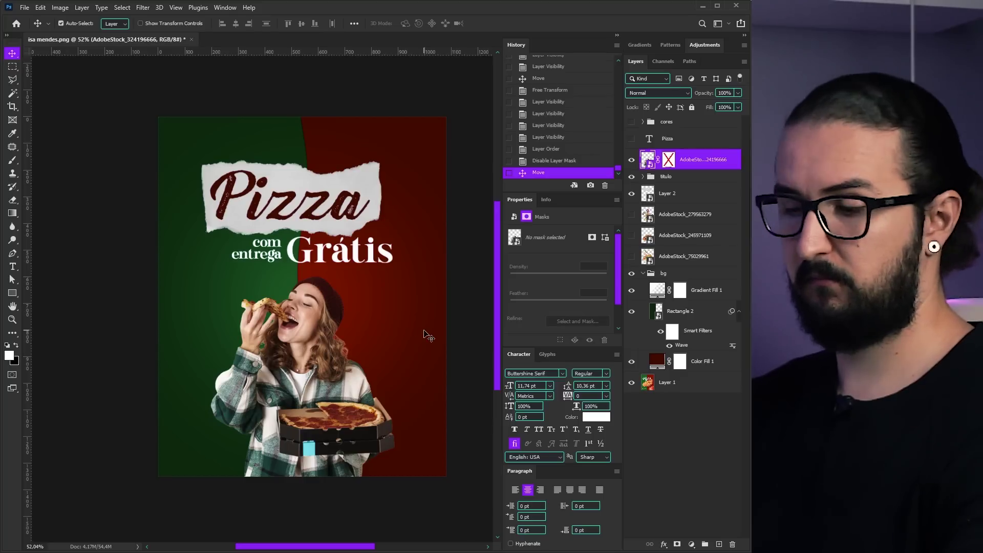
pyautogui.click(631, 161)
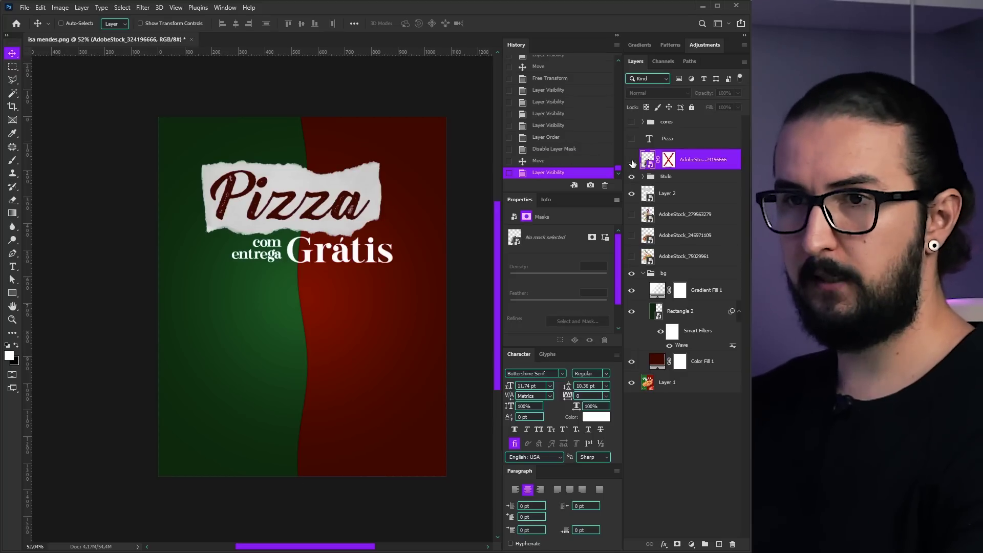
# Shrink the title group and torn paper slightly together and skew them upward toward the canvas's right side
pyautogui.click(669, 176)
pyautogui.keyDown('shift'); pyautogui.click(671, 194); pyautogui.keyUp('shift')
pyautogui.hotkey('ctrl', 't')
pyautogui.moveTo(394, 264); pyautogui.dragTo(388, 259)
pyautogui.moveTo(391, 220); pyautogui.dragTo(392, 197)
pyautogui.press('Return')
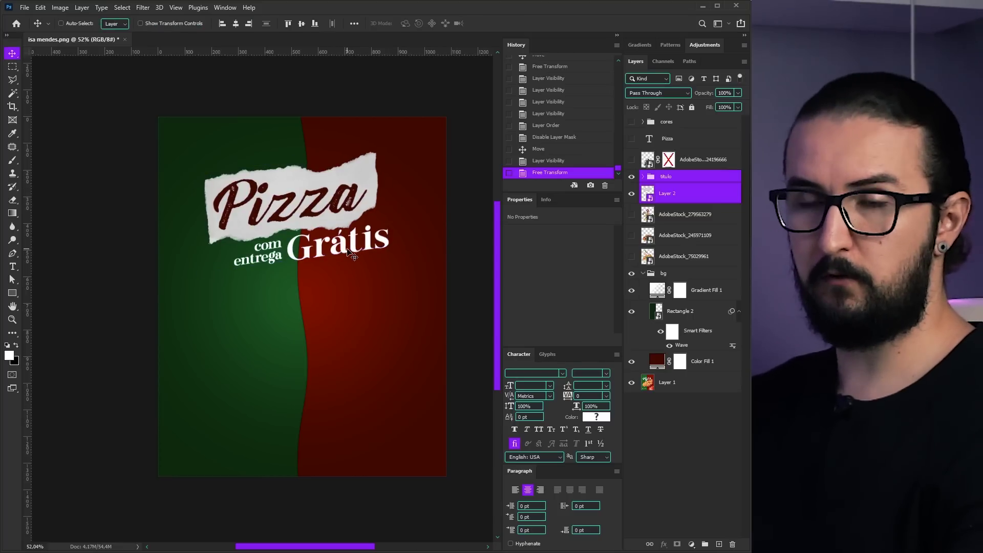
# Enlarge the tilted title and torn paper slightly and move them up a little
pyautogui.hotkey('ctrl', 't')
pyautogui.moveTo(389, 268); pyautogui.dragTo(396, 272)
pyautogui.press('Return')
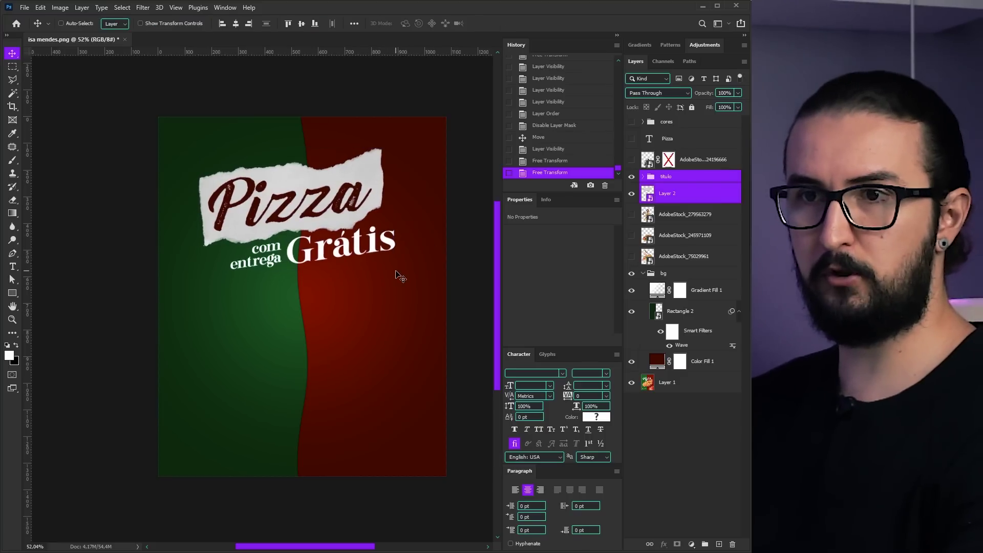
pyautogui.click(417, 281)
# Examine the reference flyer with the background, title and torn paper hidden, and show those layers again
pyautogui.click(631, 273)
pyautogui.click(643, 273)
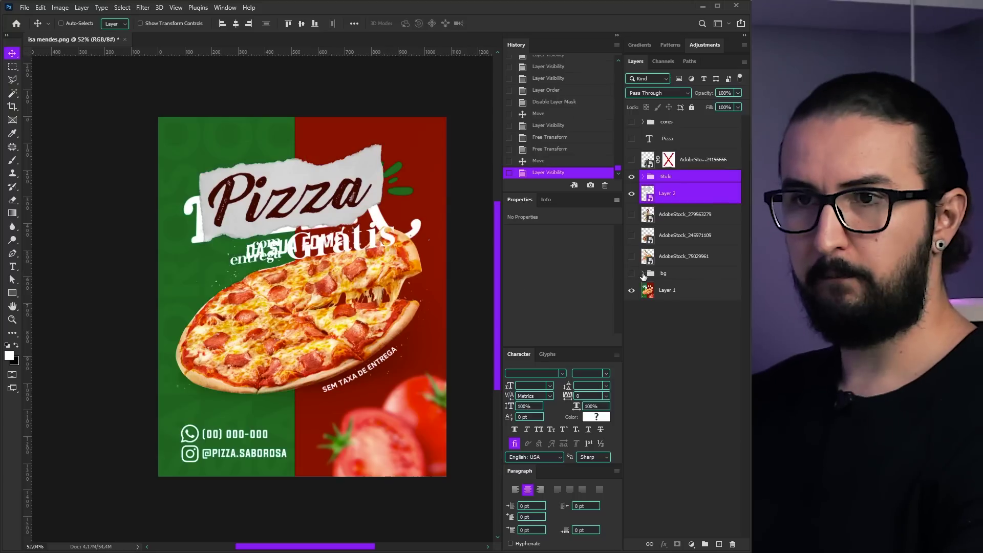
pyautogui.click(631, 177)
pyautogui.click(631, 193)
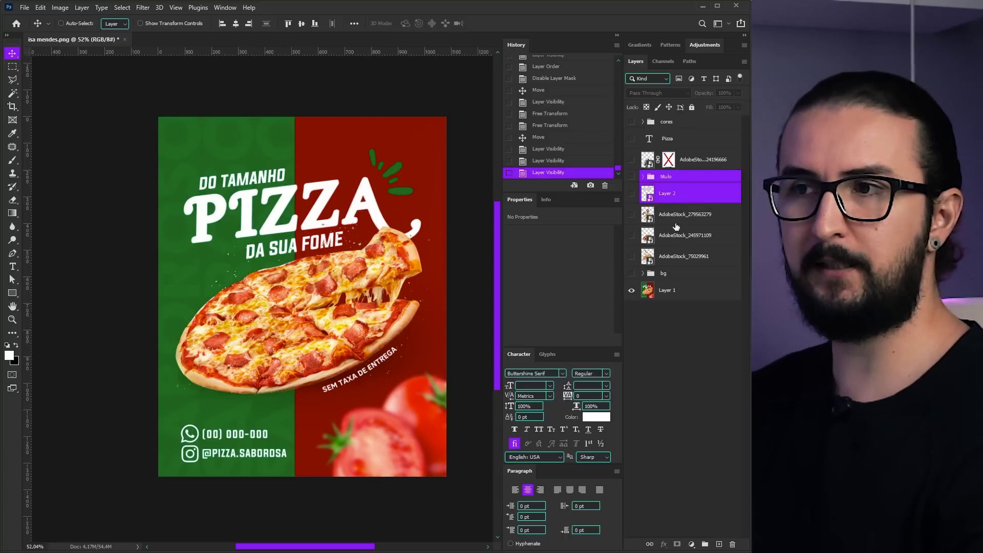
pyautogui.click(632, 276)
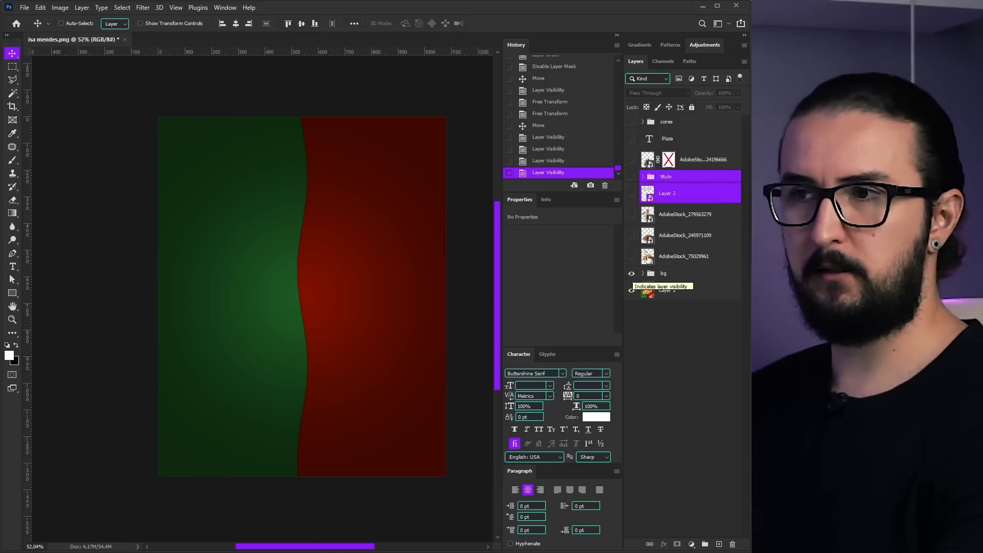
pyautogui.click(632, 194)
pyautogui.click(632, 177)
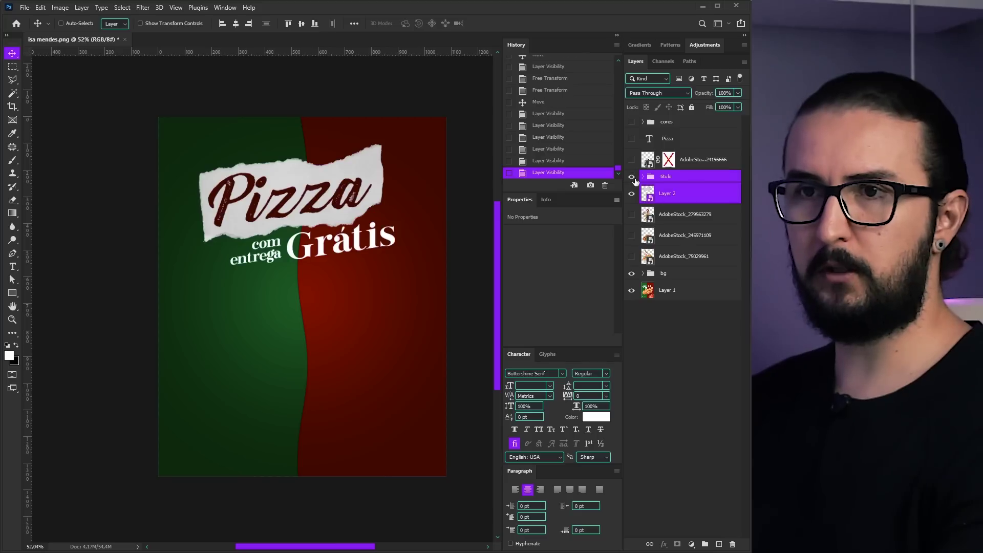
# Distort only the torn paper slightly behind the "Pizza" title, leaving the text layers out of the transform
pyautogui.click(644, 177)
pyautogui.hotkey('ctrl', 't')
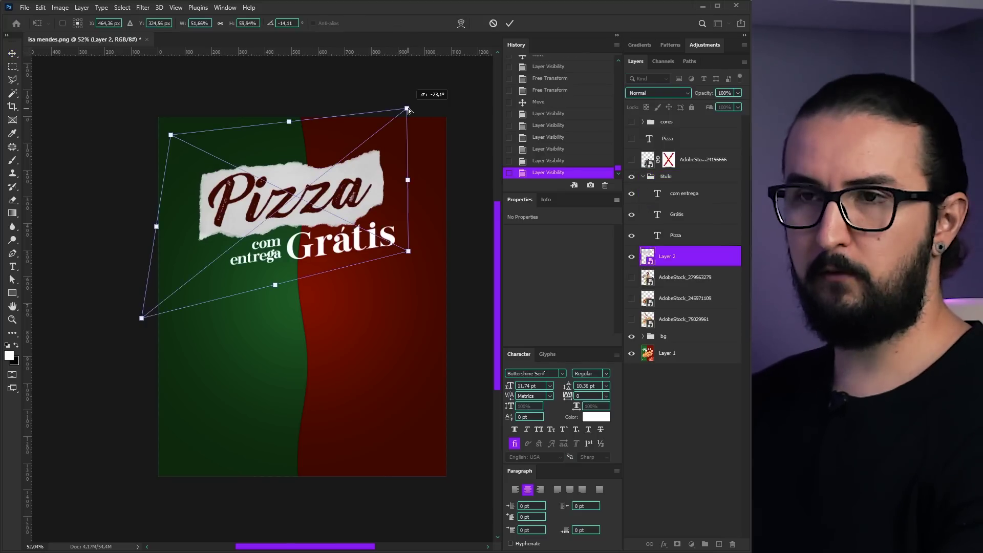
pyautogui.press('Return')
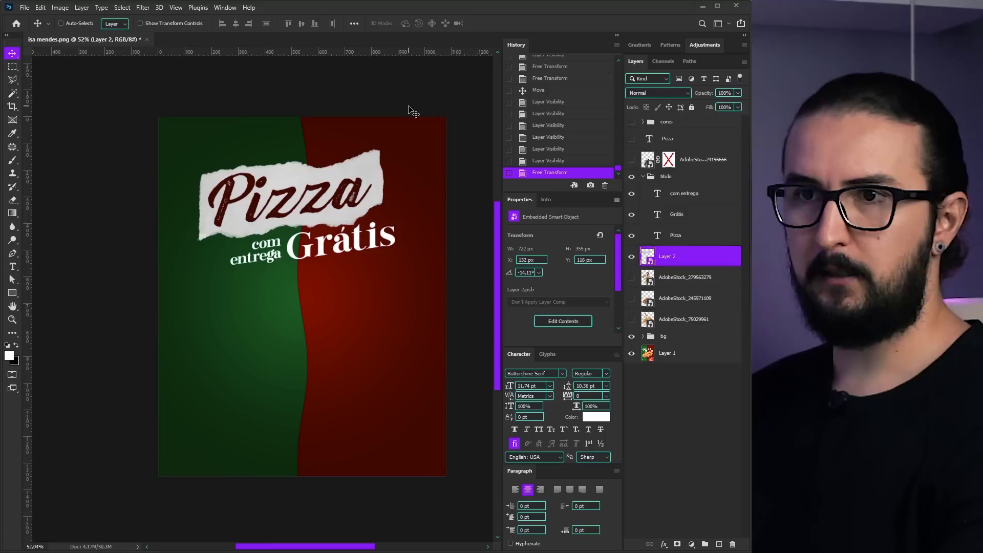
# Duplicate the torn paper beneath the original and give the copy a black 000000 Color Overlay
pyautogui.moveTo(676, 264); pyautogui.dragTo(693, 279)
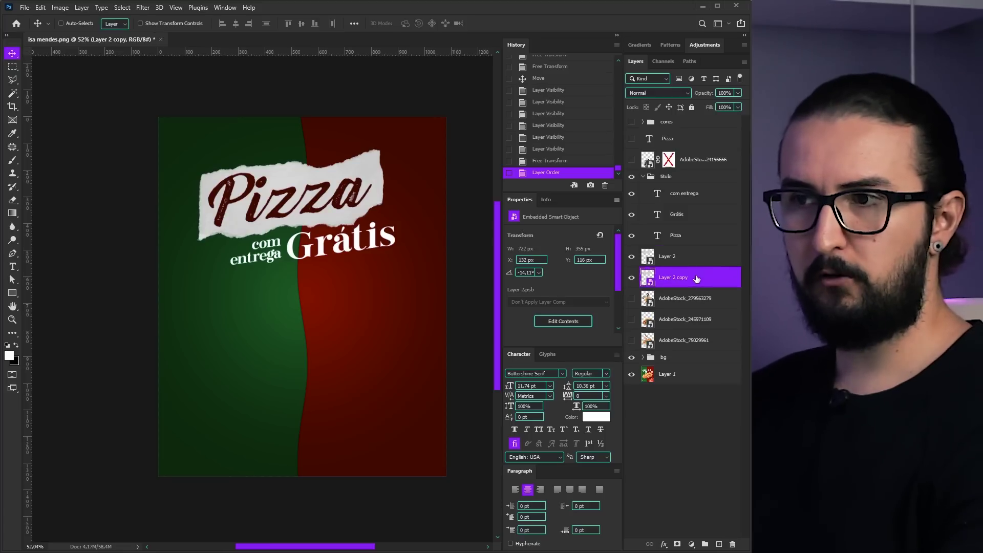
pyautogui.doubleClick(692, 278)
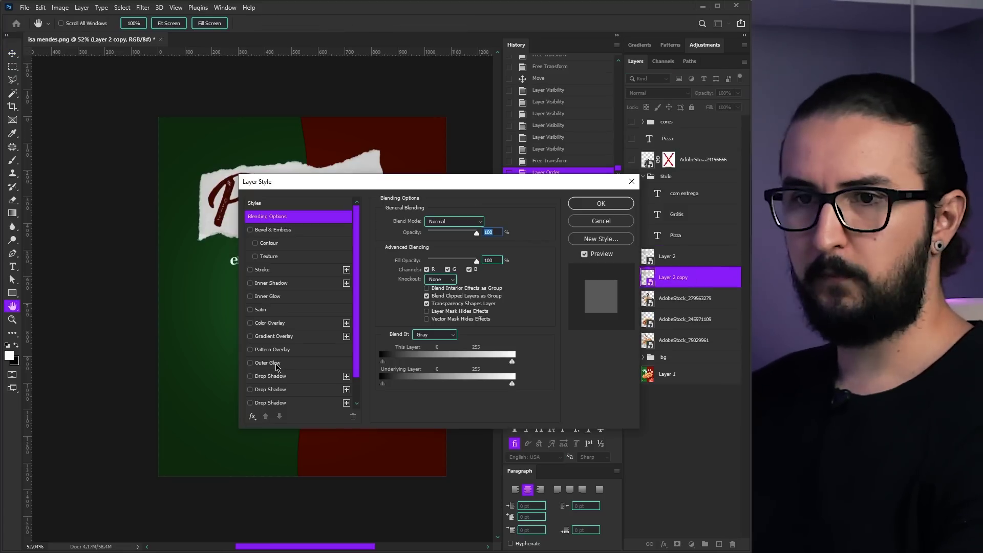
pyautogui.click(270, 322)
pyautogui.click(487, 223)
pyautogui.click(461, 333)
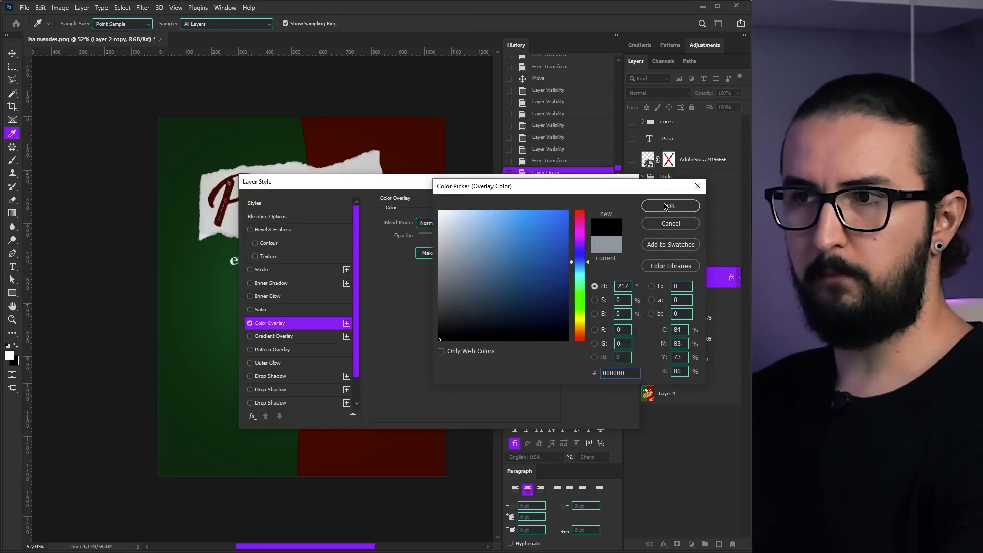
pyautogui.click(669, 204)
pyautogui.click(601, 203)
# Distort the black paper copy downward so it shows along the torn paper's lower edge as a shadow
pyautogui.hotkey('ctrl', 't')
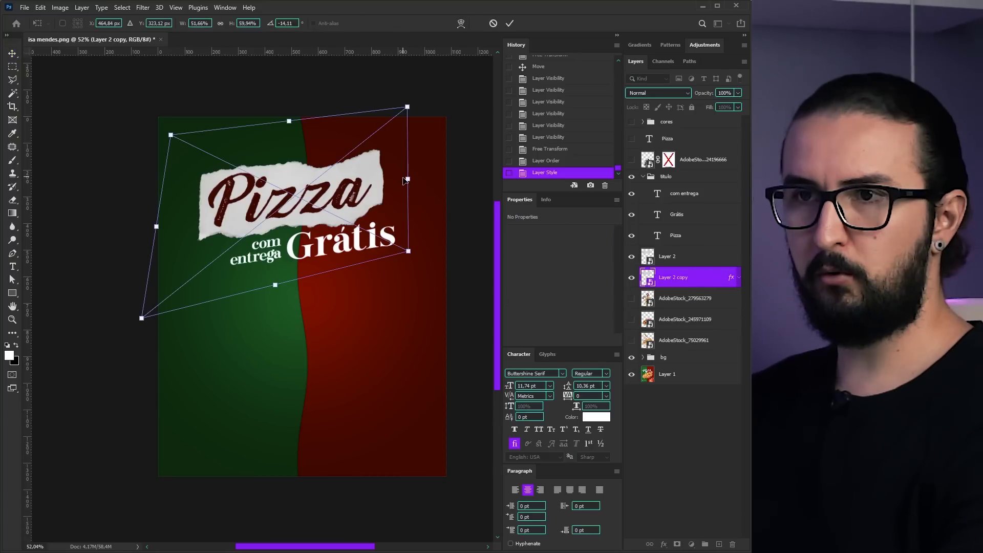
pyautogui.moveTo(408, 182); pyautogui.dragTo(413, 202)
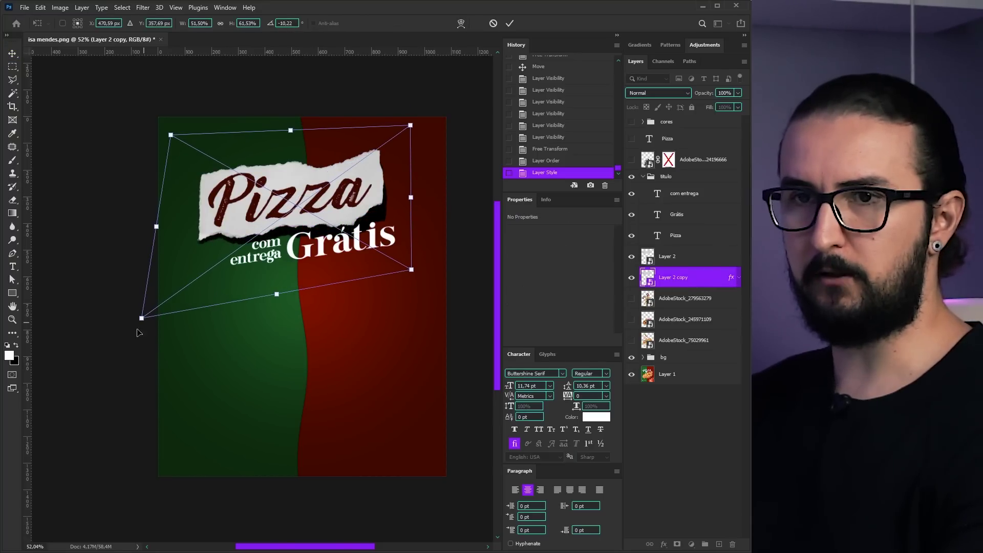
pyautogui.press('Return')
pyautogui.press('t')
pyautogui.hotkey('ctrl', 't')
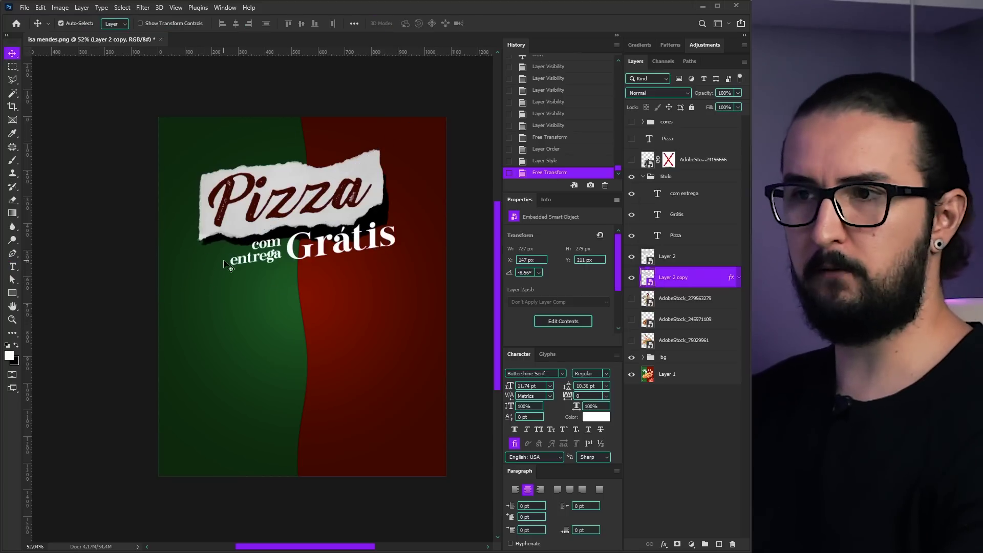
pyautogui.moveTo(150, 298); pyautogui.dragTo(148, 299)
pyautogui.press('Return')
pyautogui.press('v')
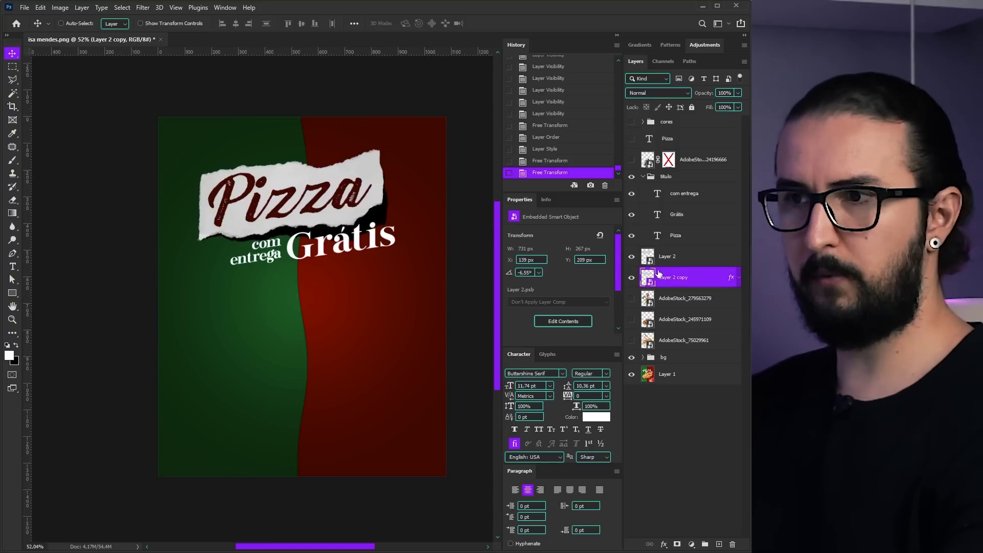
# Warp the white torn paper behind the "Pizza" title so its edges bend slightly while the black copy shows beneath it
pyautogui.hotkey('alt', ']')
pyautogui.hotkey('ctrl', 't')
pyautogui.moveTo(373, 153); pyautogui.dragTo(373, 146)
pyautogui.moveTo(372, 217); pyautogui.dragTo(370, 215)
pyautogui.moveTo(264, 159); pyautogui.dragTo(264, 164)
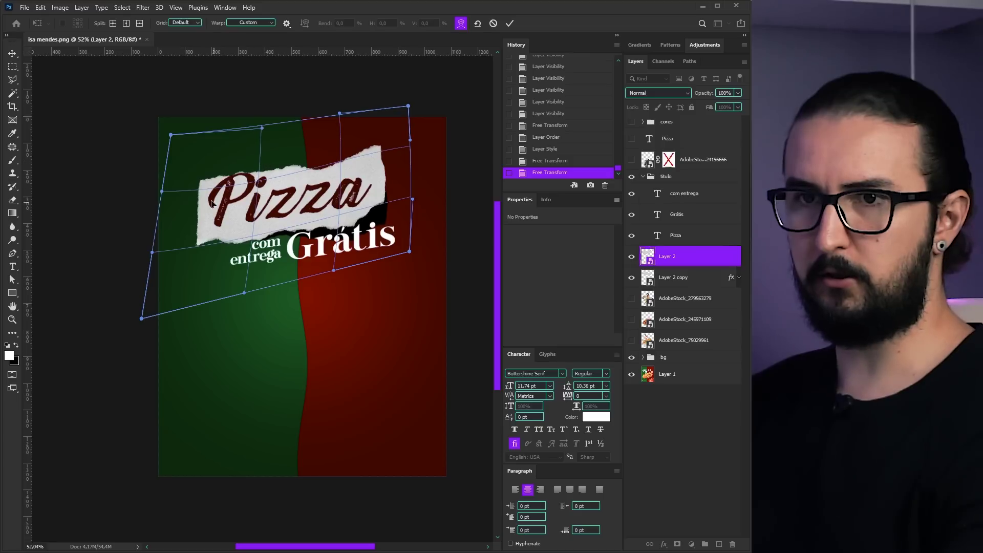
pyautogui.moveTo(162, 189); pyautogui.dragTo(169, 159)
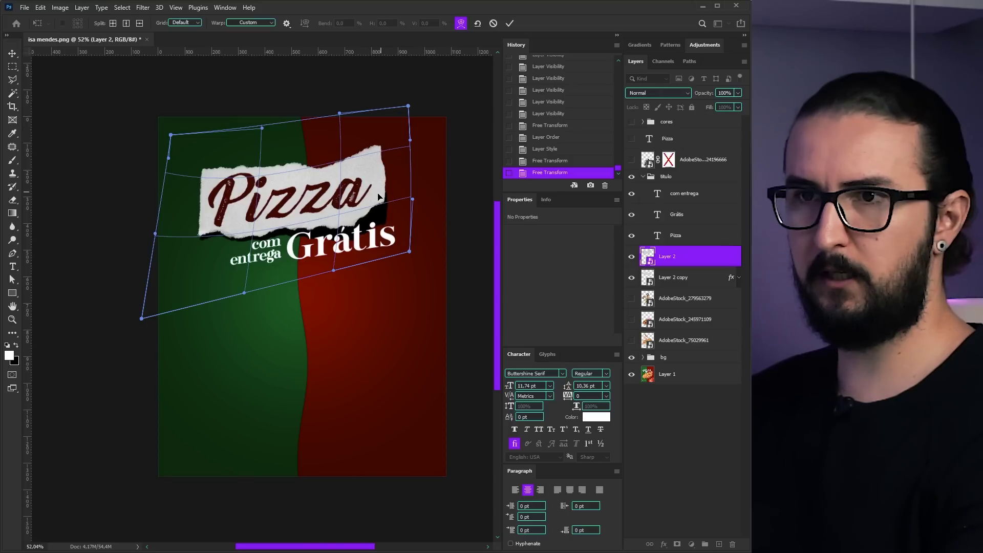
pyautogui.moveTo(391, 185); pyautogui.dragTo(388, 186)
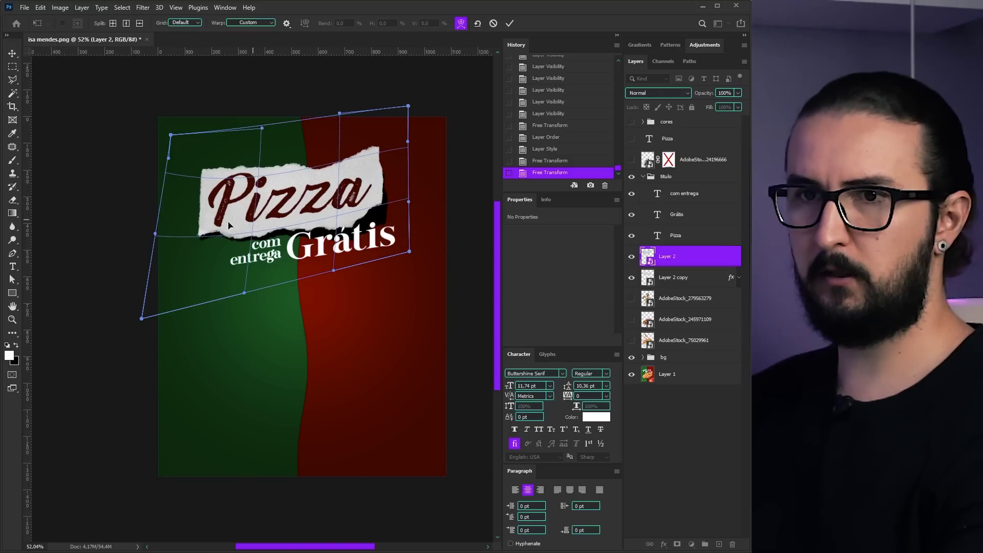
pyautogui.moveTo(205, 235); pyautogui.dragTo(203, 239)
pyautogui.moveTo(262, 129); pyautogui.dragTo(262, 122)
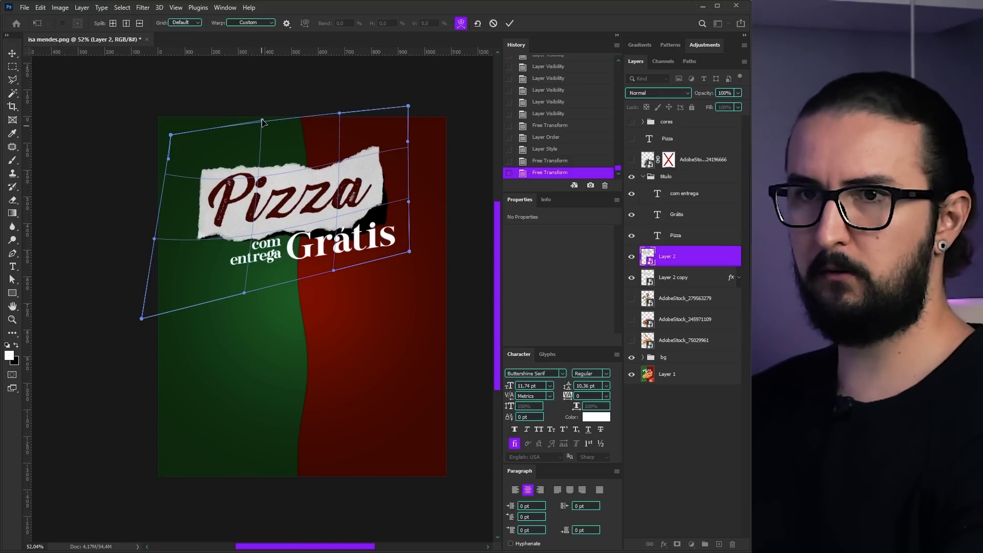
pyautogui.press('Return')
# Convert the black paper copy to a new smart object and apply a 24 px Tilt-Shift blur whose sharp zone sits beyond the canvas's left edge
pyautogui.click(681, 280)
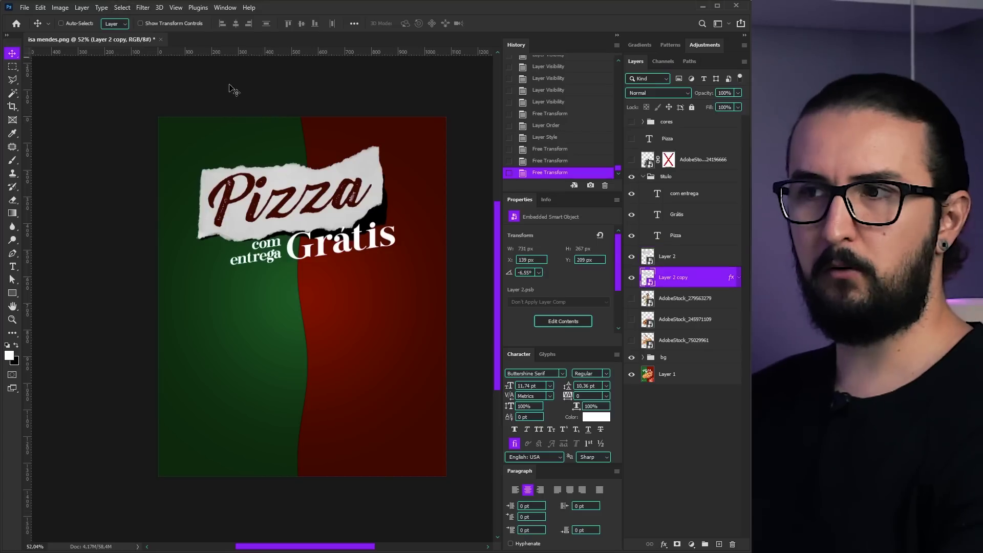
pyautogui.rightClick(687, 282)
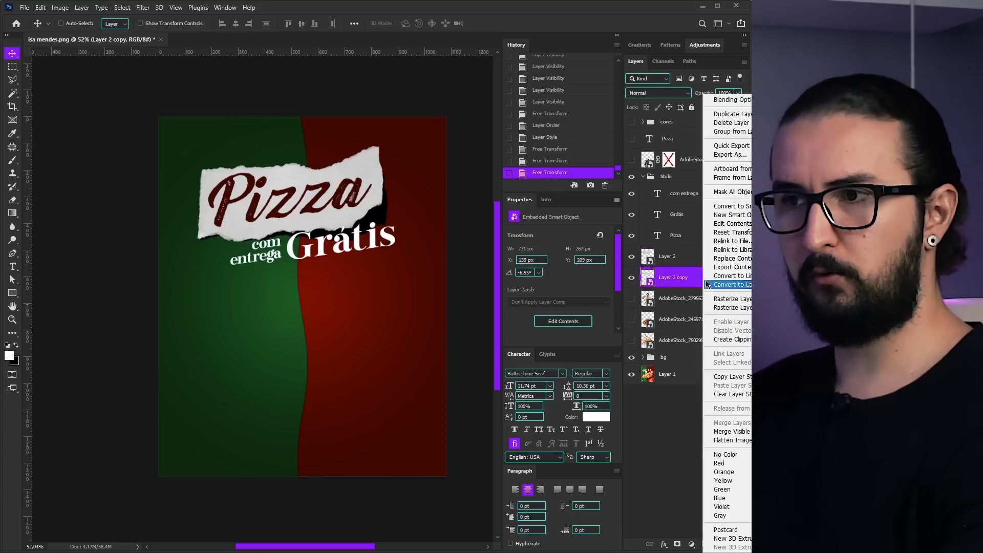
pyautogui.click(714, 214)
pyautogui.click(143, 7)
pyautogui.moveTo(251, 148)
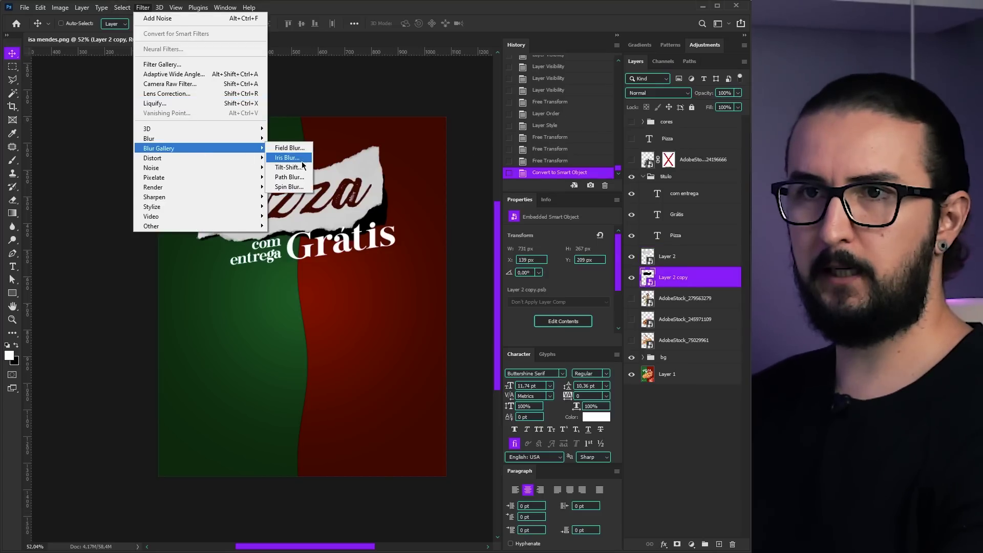
pyautogui.click(286, 168)
pyautogui.moveTo(236, 191); pyautogui.dragTo(152, 234)
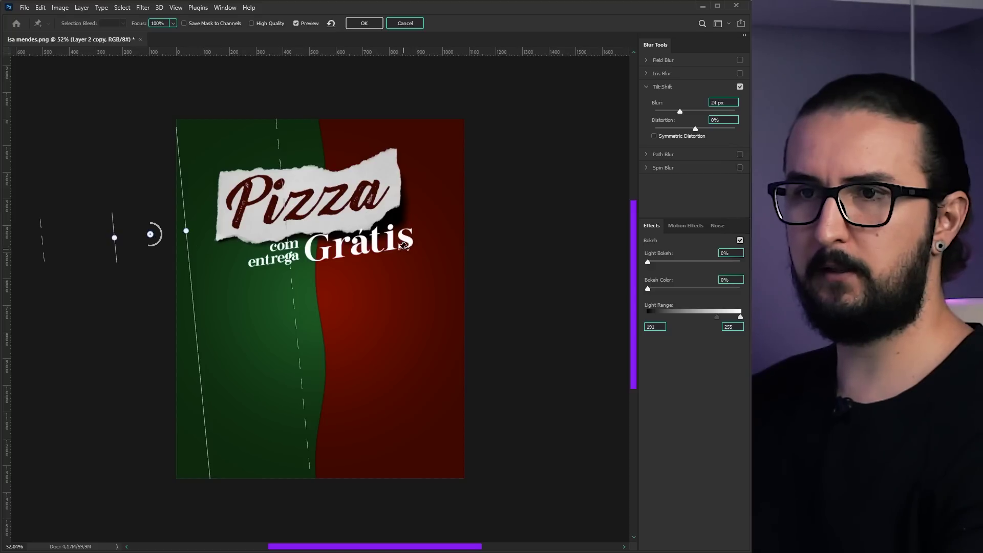
pyautogui.press('Return')
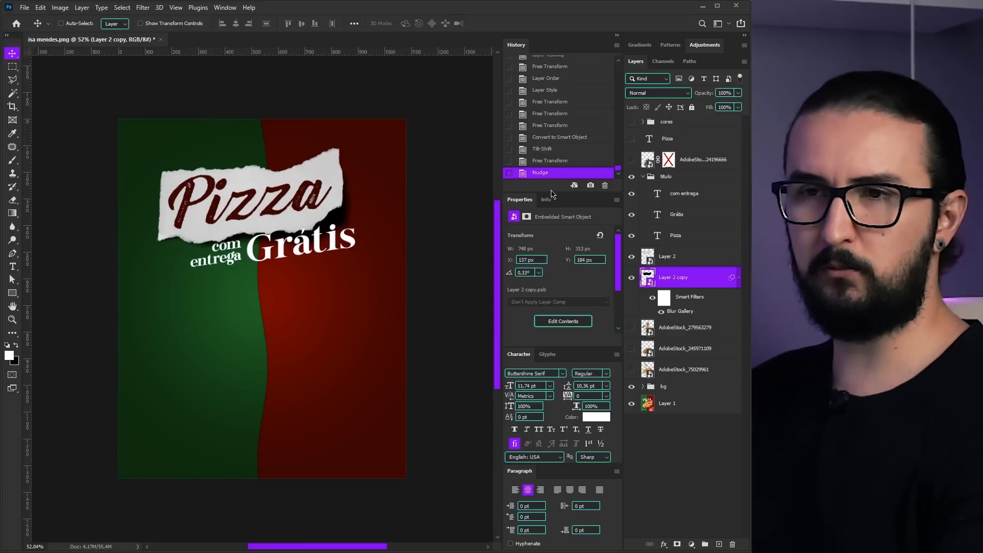
# Set the blurred paper shadow's blending mode to Multiply and its opacity to 70%
pyautogui.click(659, 93)
pyautogui.click(653, 132)
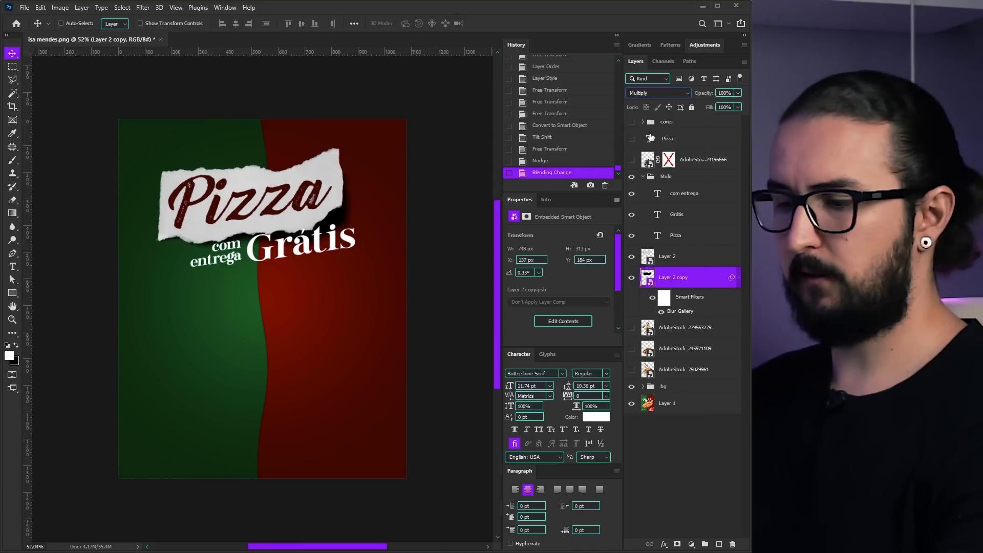
pyautogui.press('7')
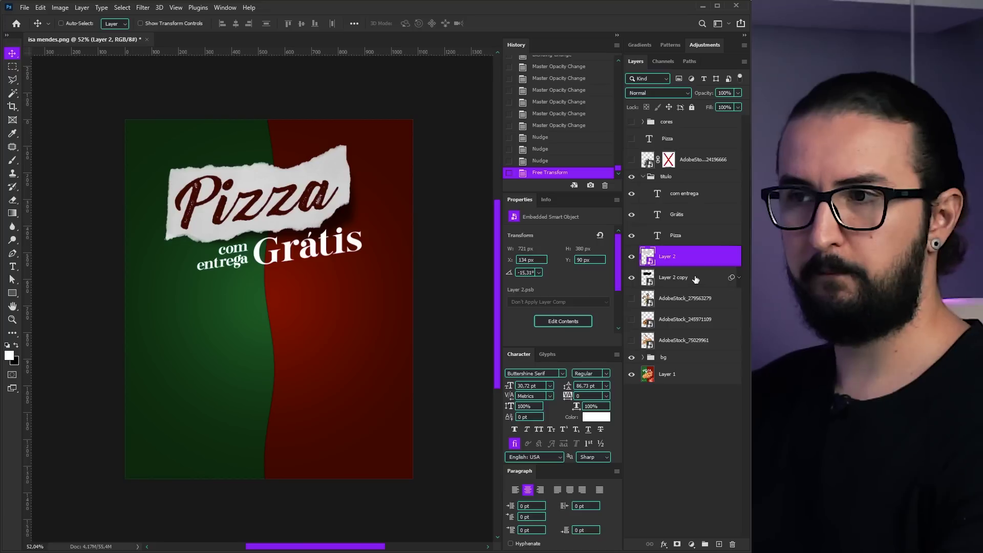
# Collapse the titulo group and preview the AdobeStock_75029961 pizza image, leaving it hidden
pyautogui.moveTo(315, 287); pyautogui.dragTo(341, 283)
pyautogui.click(666, 176)
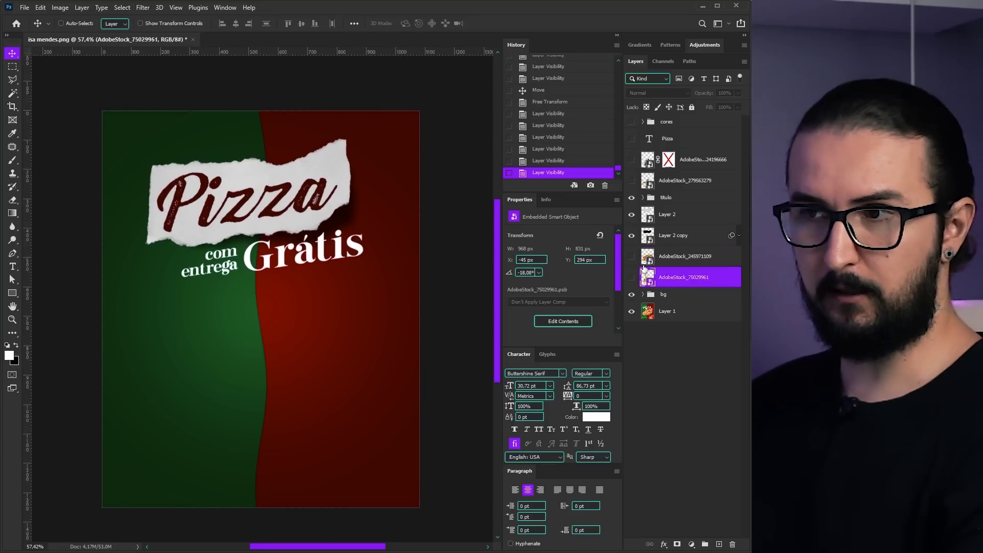
pyautogui.click(633, 277)
pyautogui.click(632, 278)
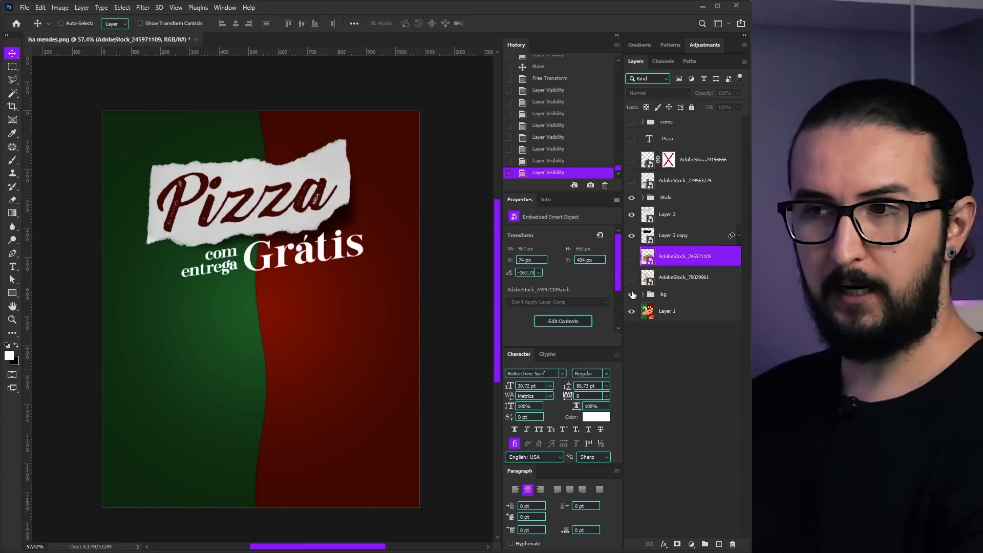
# Place the dark-background pizza photo above AdobeStock_75029961 as a smart object and scale it to about 1001 px wide below the title
pyautogui.click(650, 280)
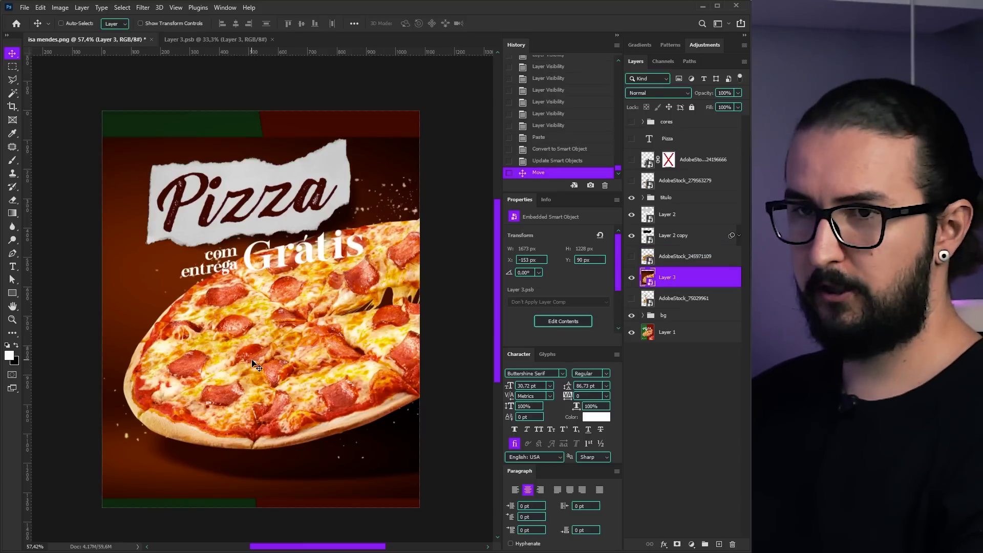
pyautogui.moveTo(287, 360); pyautogui.dragTo(273, 365)
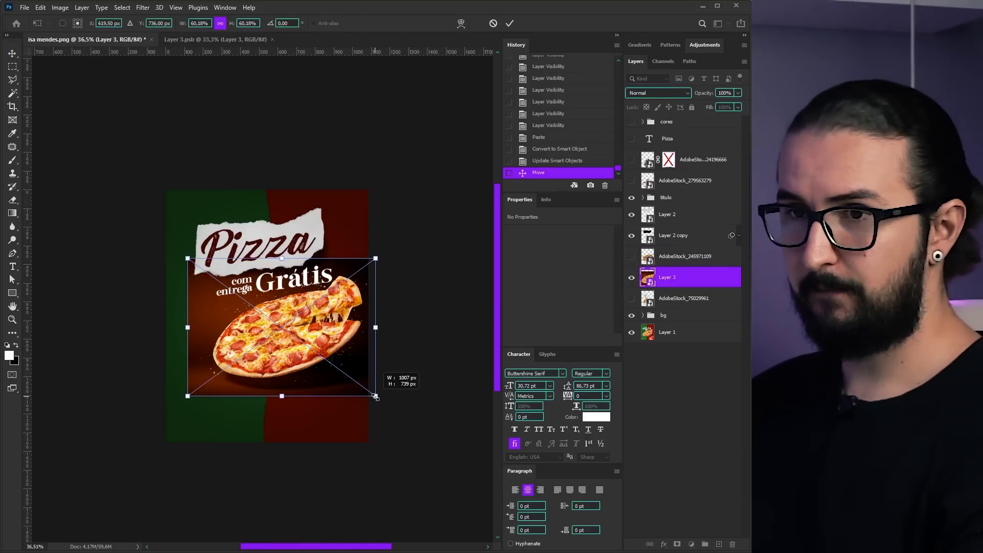
pyautogui.moveTo(290, 364)
pyautogui.mouseDown()
pyautogui.moveTo(297, 368)
pyautogui.moveTo(281, 445)
pyautogui.moveTo(290, 367)
pyautogui.mouseUp()
pyautogui.press('Return')
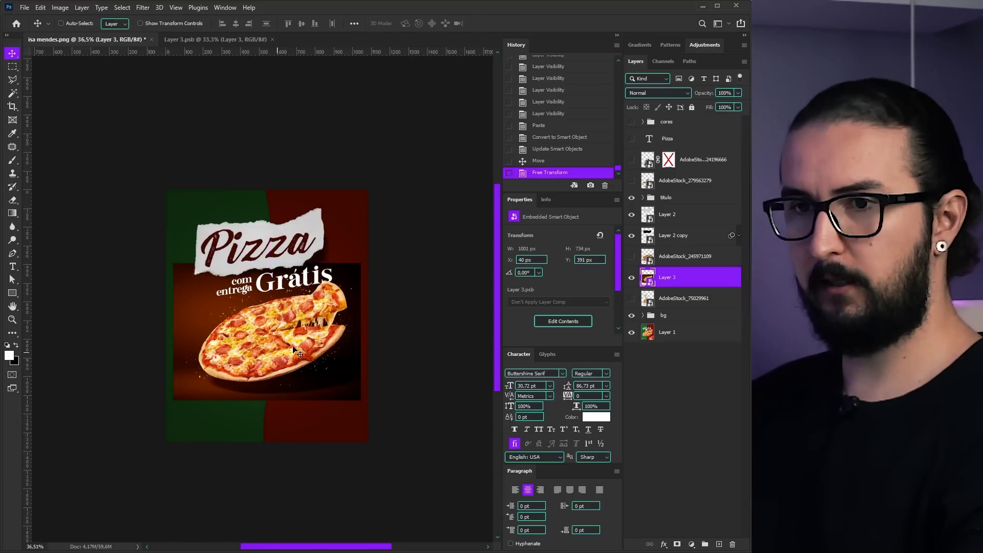
# Edit the pizza photo's smart object contents and cut the pizza out of its dark background
pyautogui.doubleClick(648, 285)
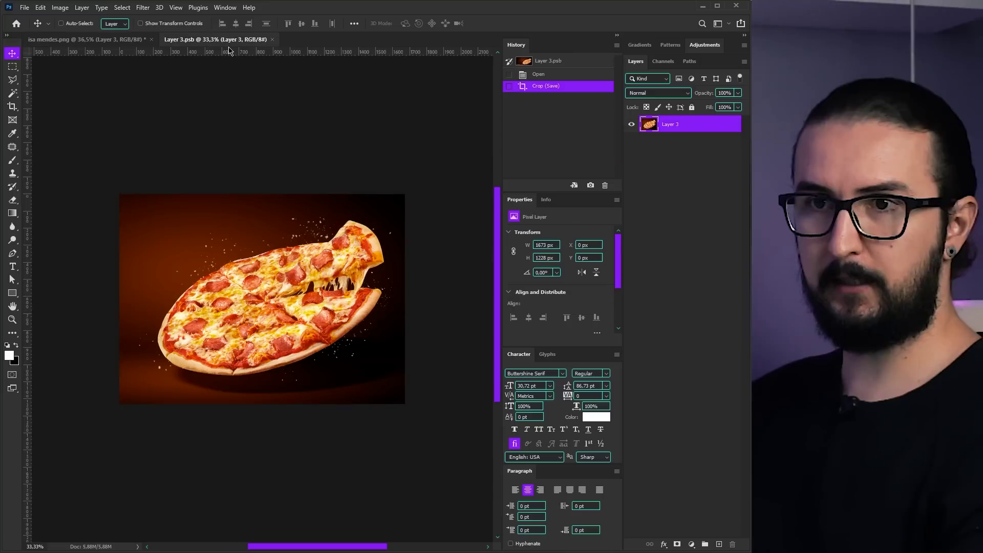
pyautogui.scroll(3, 313, 306)
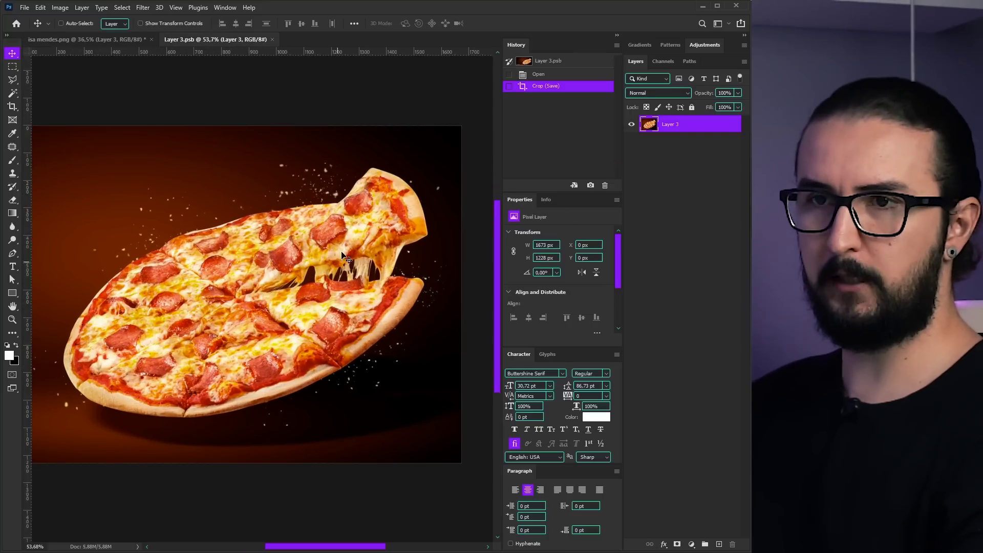
pyautogui.press('w')
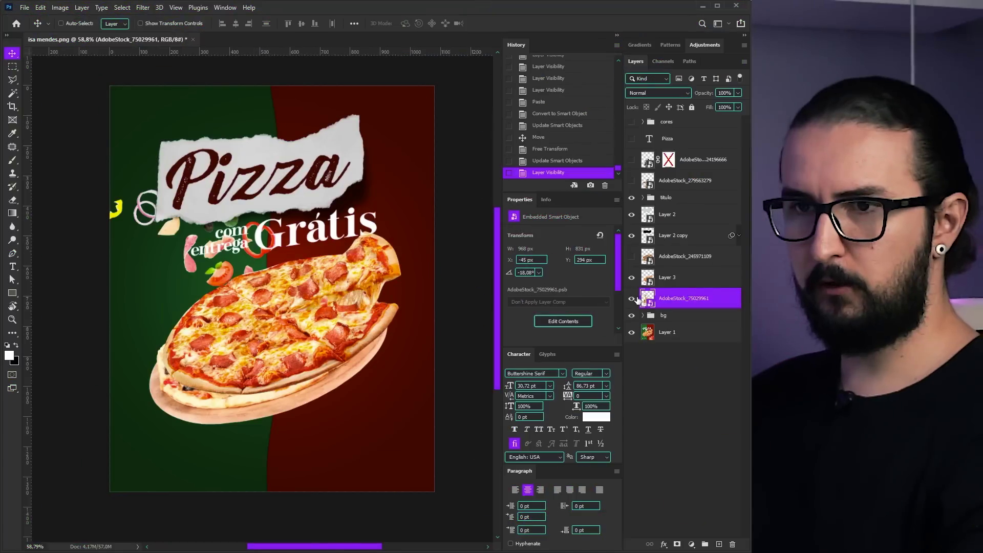
# Delete the two old pizza image layers, AdobeStock_75029961 and AdobeStock_245971109
pyautogui.click(650, 295)
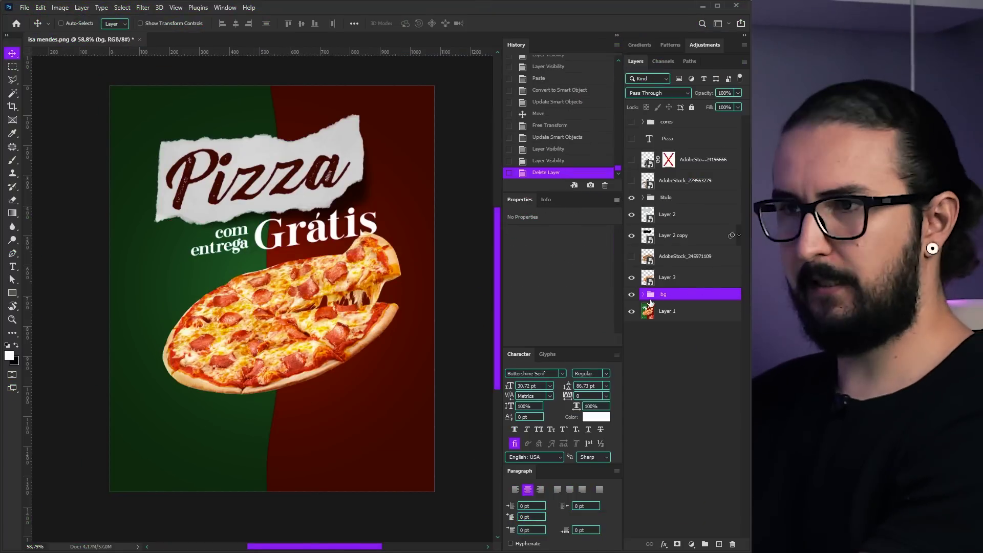
pyautogui.click(676, 257)
pyautogui.press('Delete')
# Preview the delivery man on the scooter over the flyer and hide his layer again
pyautogui.click(631, 180)
pyautogui.click(669, 183)
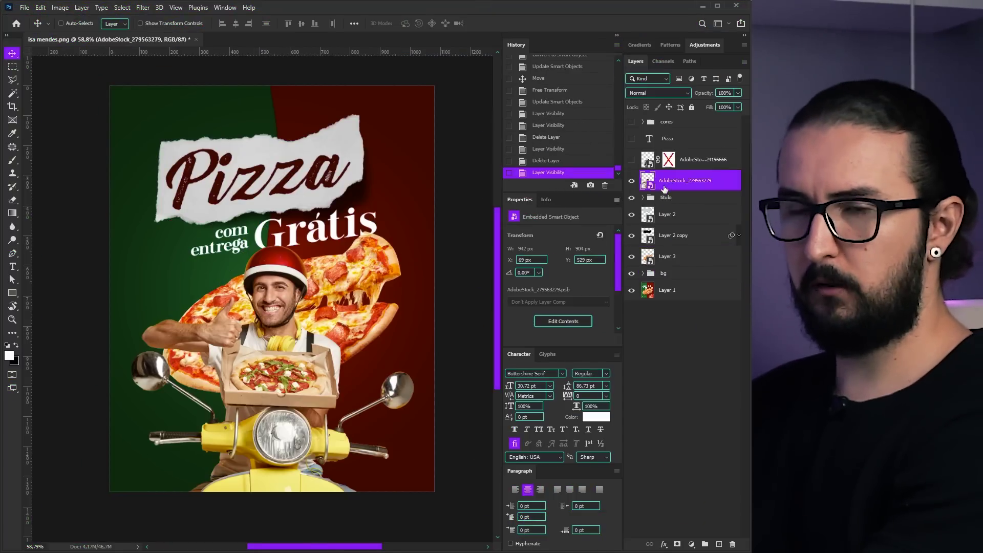
pyautogui.click(631, 182)
# Bring the pizza cutout in front of the titulo group, enlarge it slightly and reposition it just below the title
pyautogui.moveTo(665, 257); pyautogui.dragTo(666, 192)
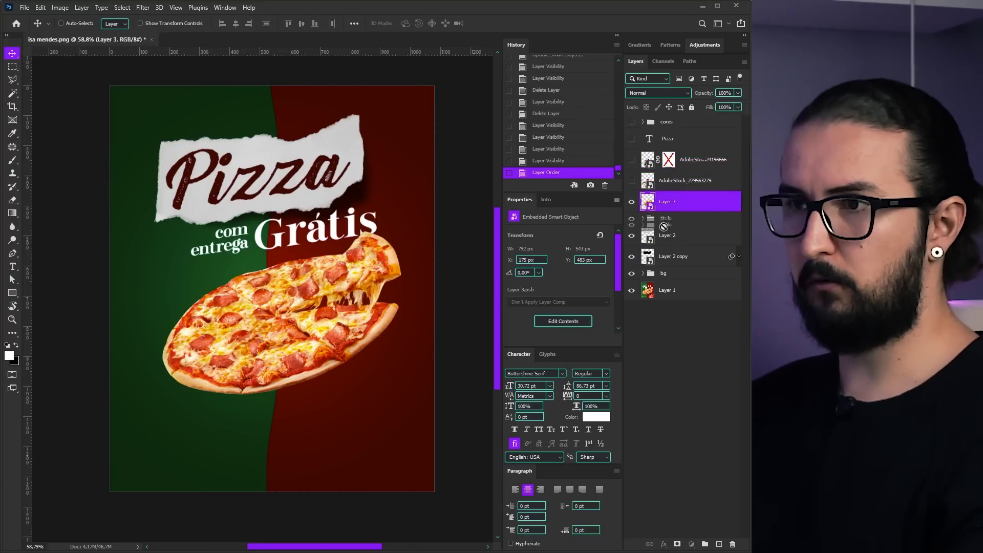
pyautogui.click(666, 219)
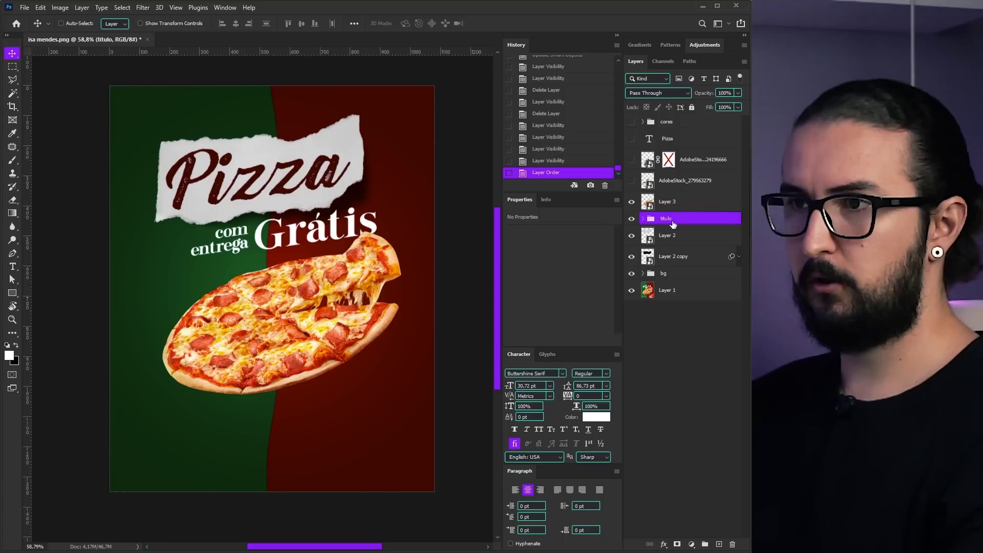
pyautogui.click(667, 203)
pyautogui.hotkey('ctrl', 't')
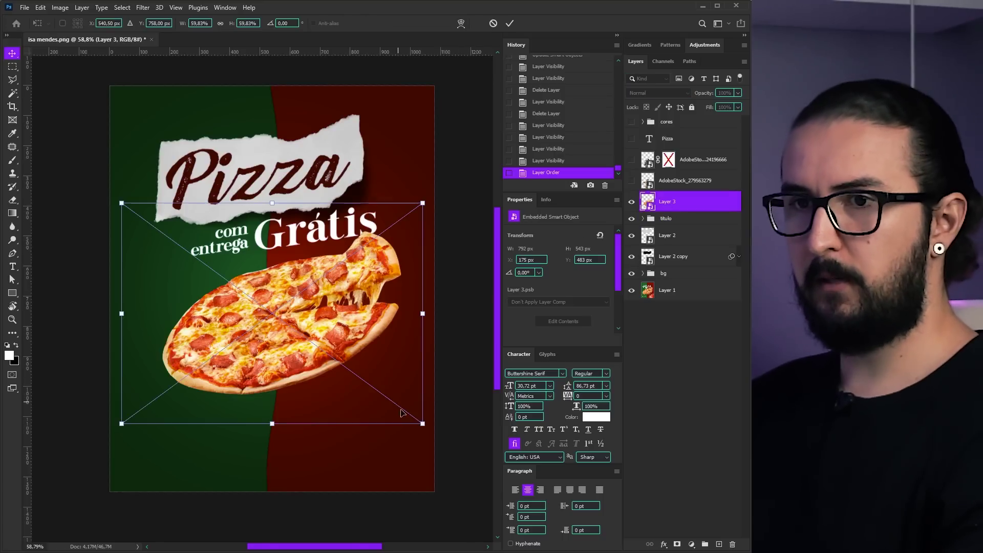
pyautogui.moveTo(423, 424); pyautogui.dragTo(440, 438)
pyautogui.press('Return')
pyautogui.moveTo(345, 350); pyautogui.dragTo(360, 331)
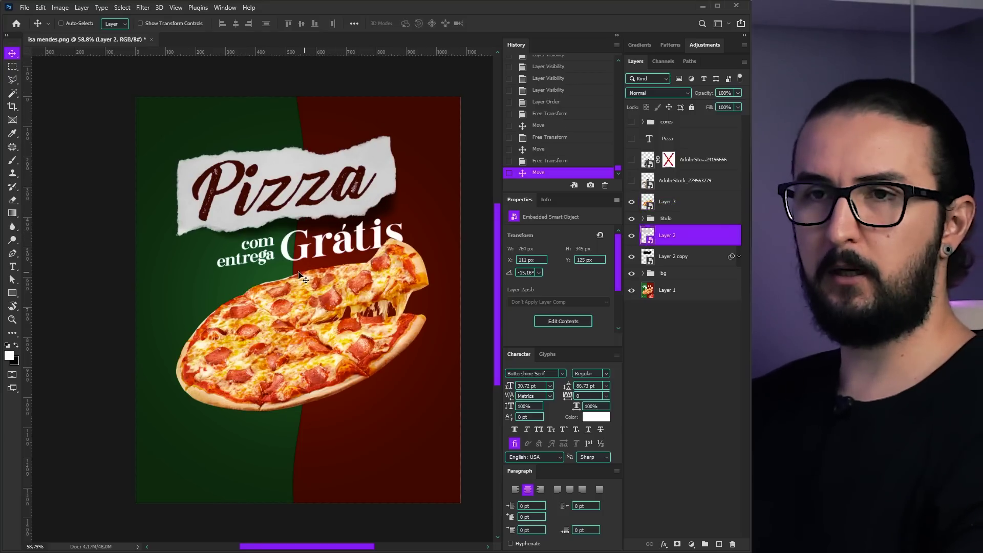
# Group the pizza, title, torn paper and shadow layers, and move them down to the centre of the canvas
pyautogui.click(667, 257)
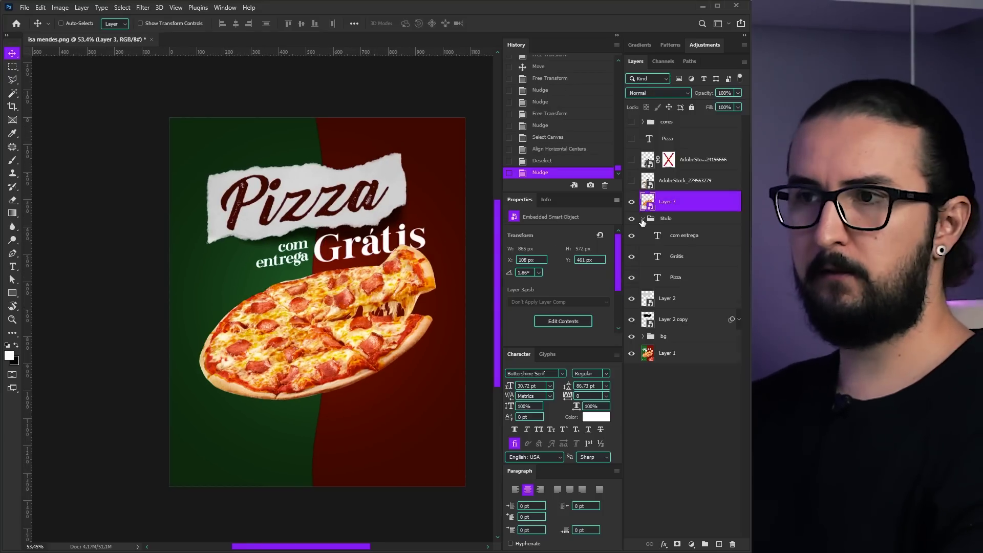
pyautogui.keyDown('shift'); pyautogui.click(667, 201); pyautogui.keyUp('shift')
pyautogui.moveTo(396, 259); pyautogui.dragTo(395, 274)
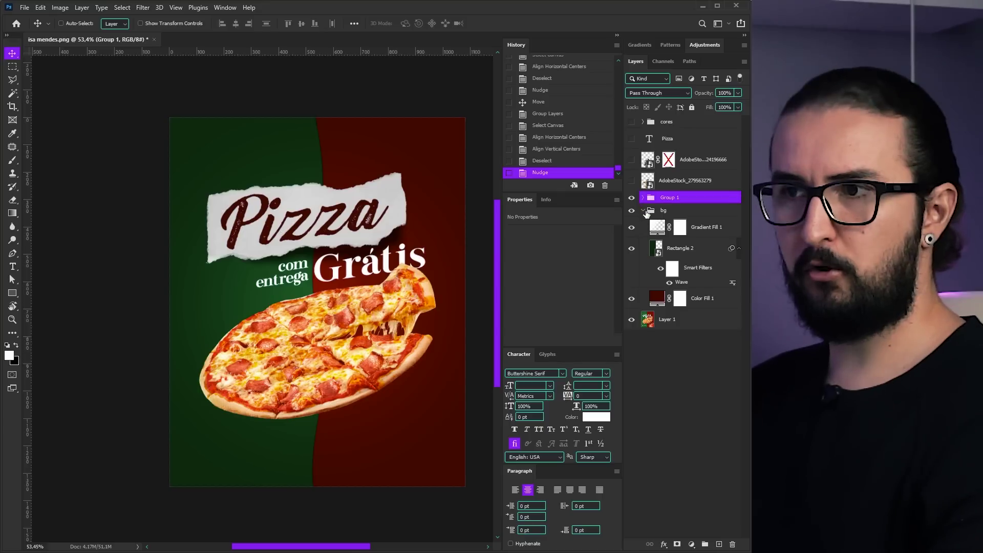
# Delete the unused hidden "Pizza" text layer below the cores group
pyautogui.click(646, 211)
pyautogui.press('b')
pyautogui.click(650, 145)
pyautogui.click(632, 139)
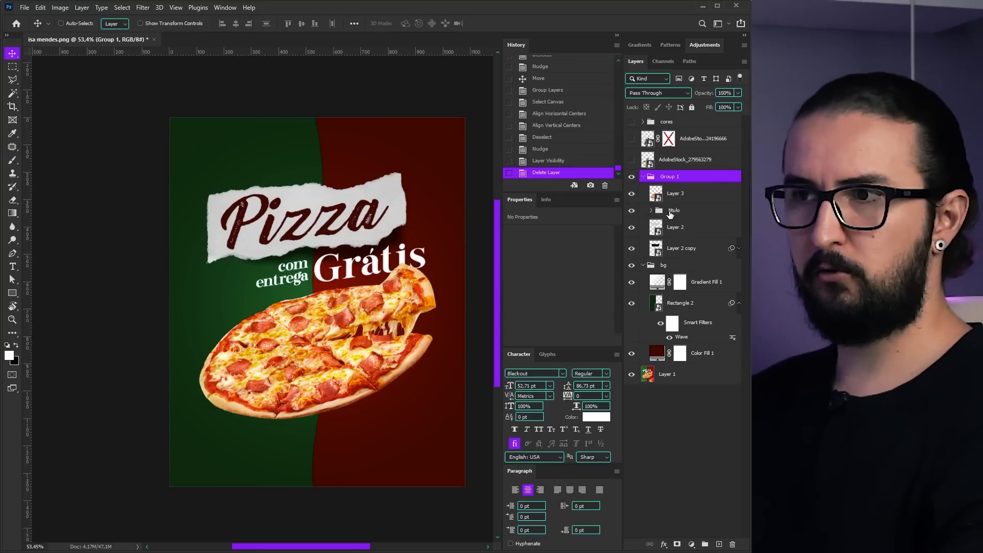
# Add the contact phone number as a Buttershine Serif text layer in the titulo group, below the pizza
pyautogui.click(670, 212)
pyautogui.click(661, 210)
pyautogui.click(651, 210)
pyautogui.press('t')
pyautogui.click(244, 450)
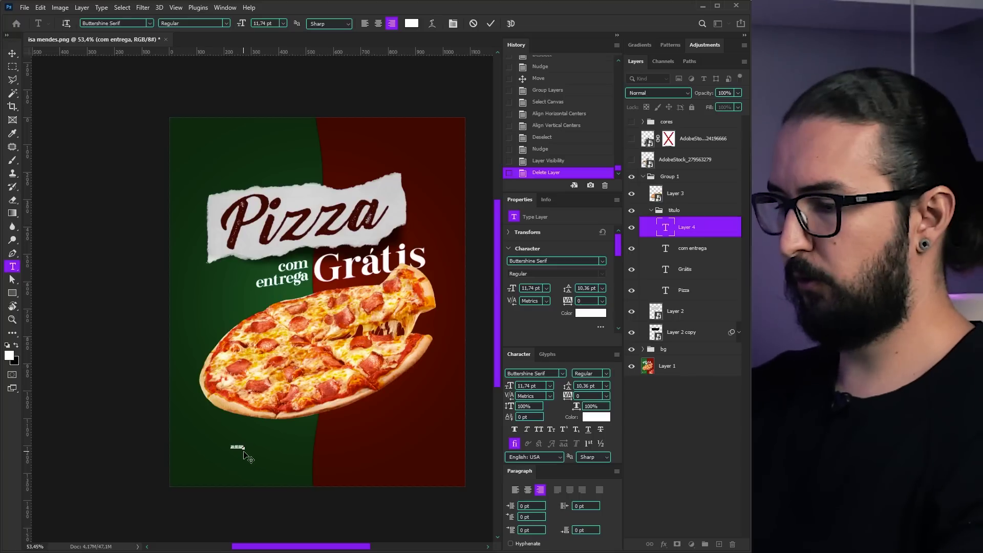
pyautogui.hotkey('ctrl', 't')
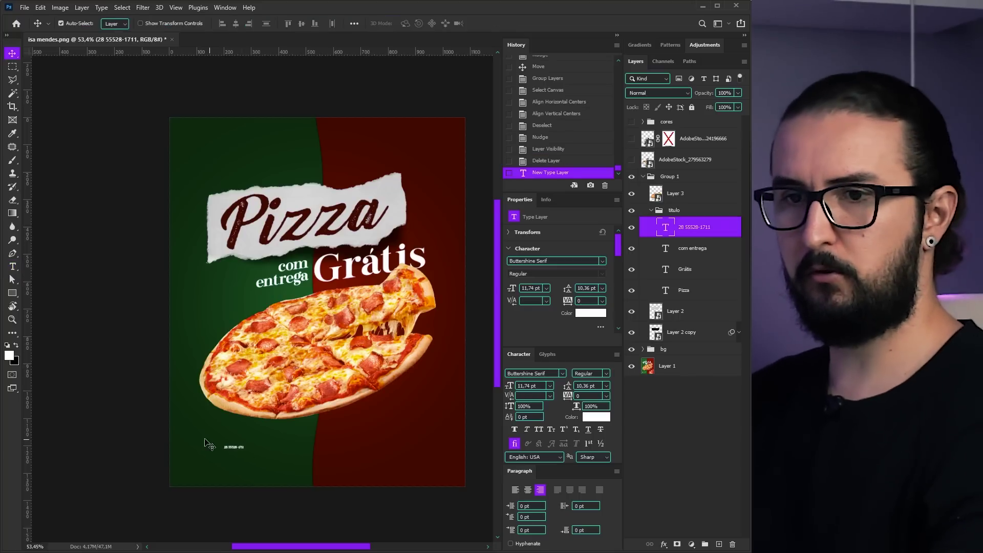
pyautogui.press('Return')
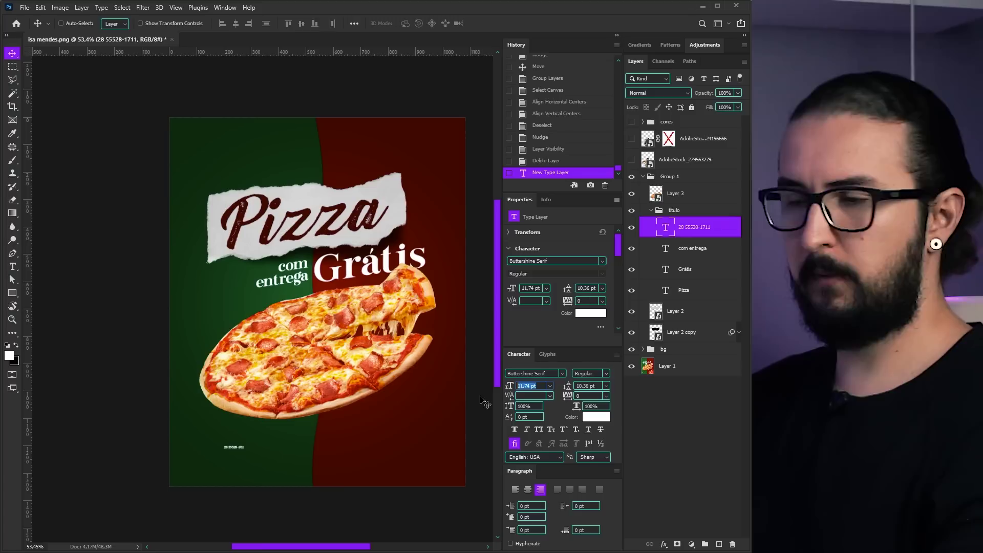
# Enlarge the phone number to 34 pt with 50 tracking and move it onto the red area in the flyer's lower right
pyautogui.write('21')
pyautogui.press('Return')
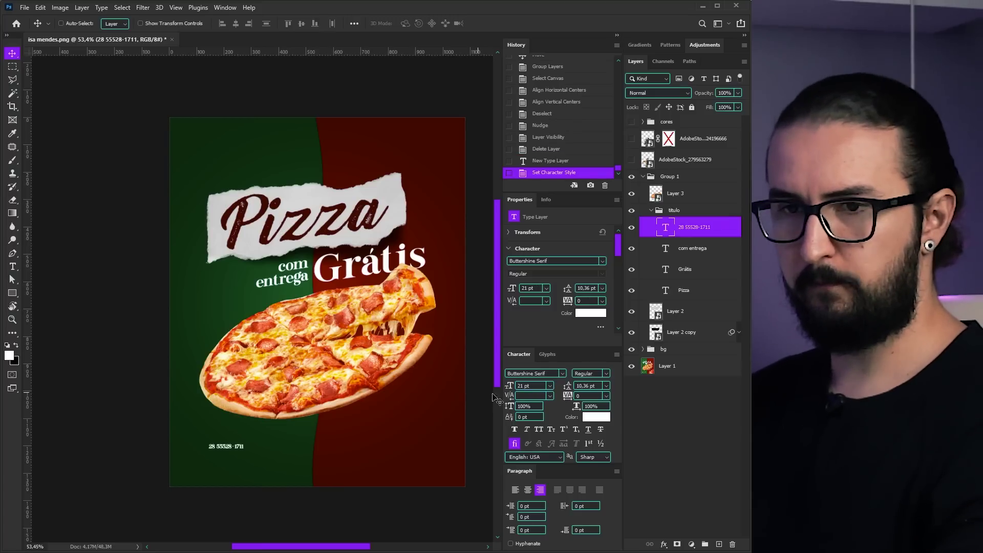
pyautogui.write('34')
pyautogui.press('Return')
pyautogui.moveTo(253, 461); pyautogui.dragTo(440, 466)
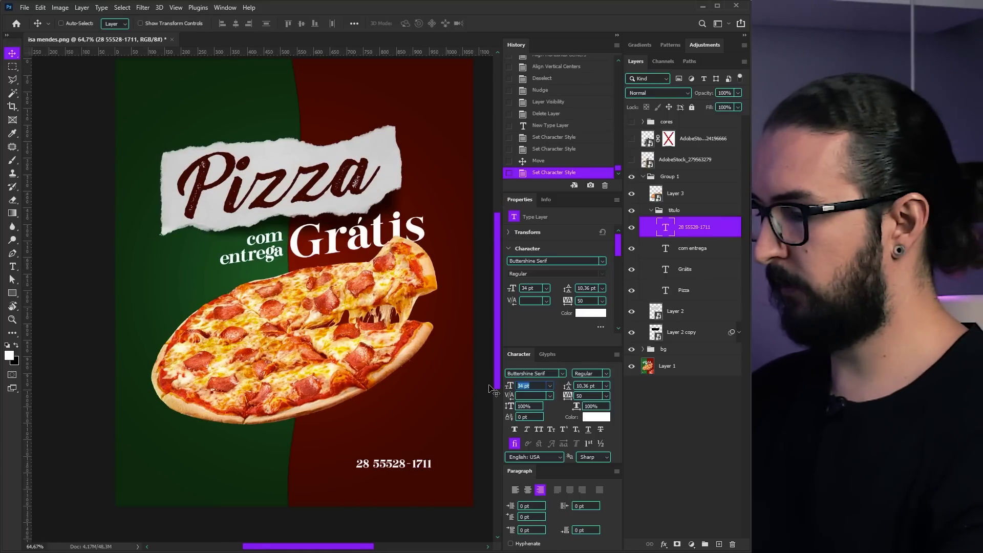
# Try the phone number at 55 pt and settle its font size at 42 pt
pyautogui.write('55')
pyautogui.press('Return')
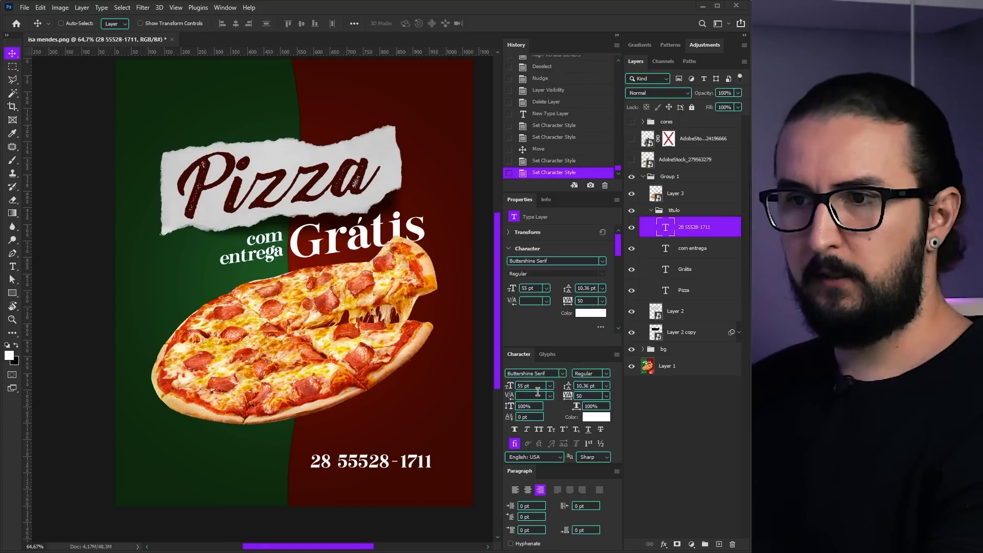
pyautogui.click(506, 387)
pyautogui.write('4')
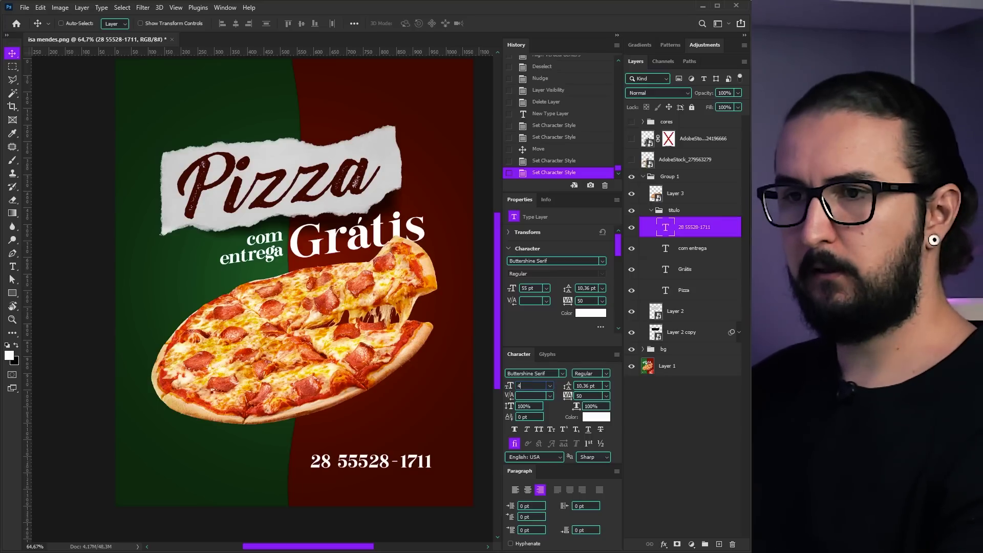
pyautogui.write('2')
pyautogui.press('Return')
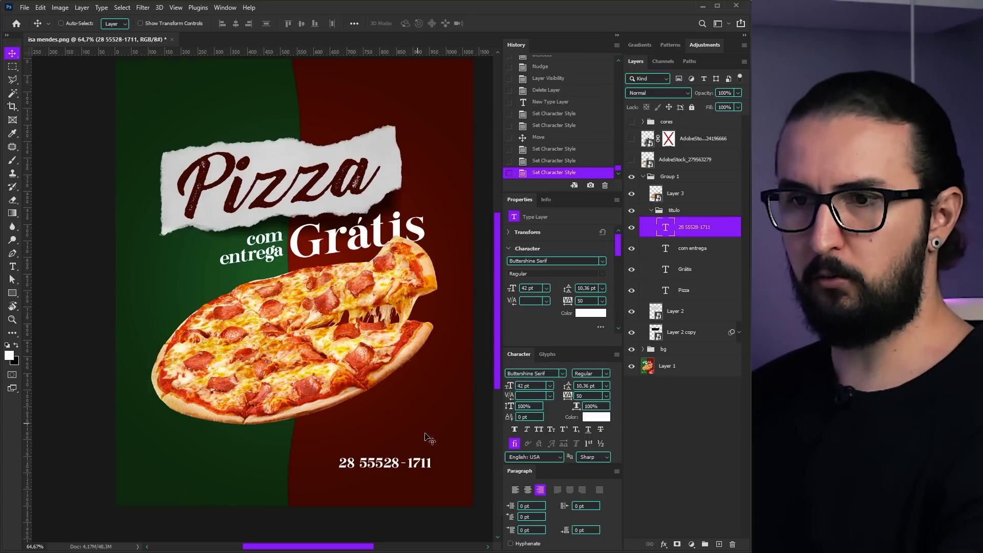
# Reduce only the area code at the start of the phone number to 21 pt
pyautogui.moveTo(425, 446); pyautogui.dragTo(426, 460)
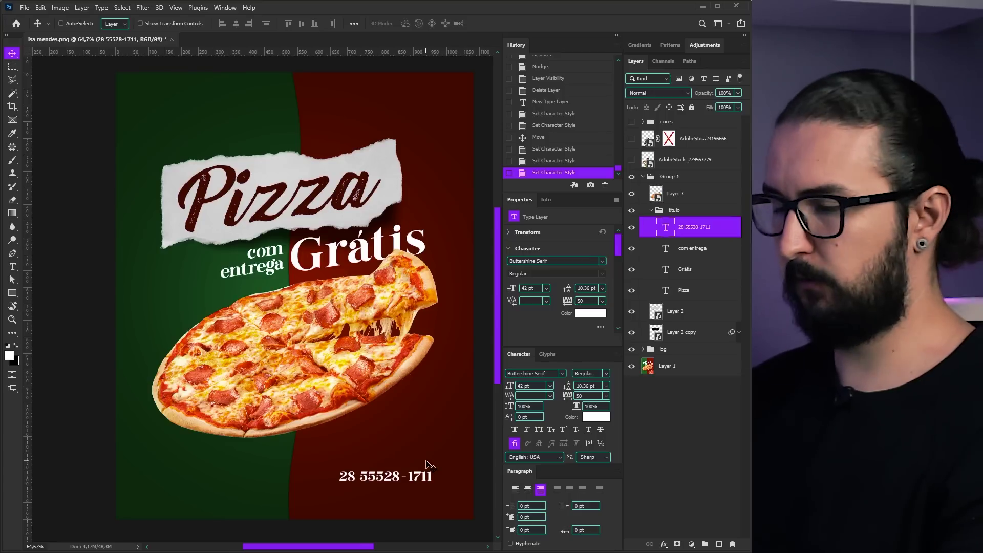
pyautogui.doubleClick(347, 477)
pyautogui.click(517, 387)
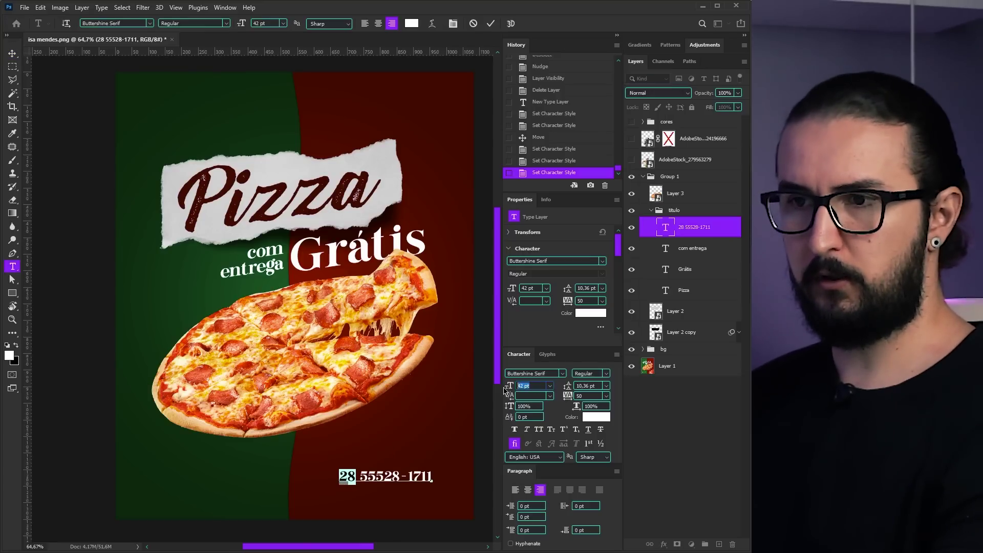
pyautogui.write('34')
pyautogui.press('Return')
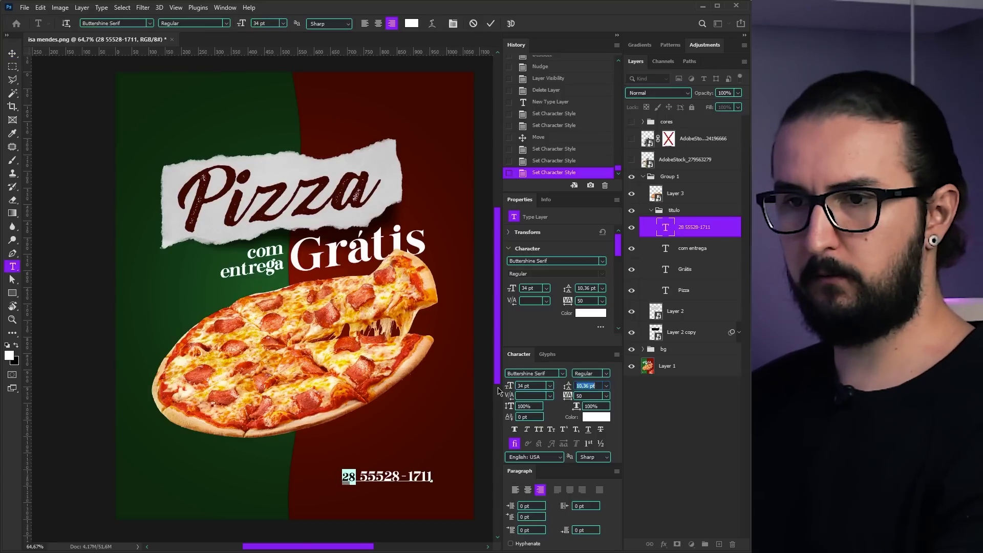
pyautogui.write('21')
pyautogui.press('Return')
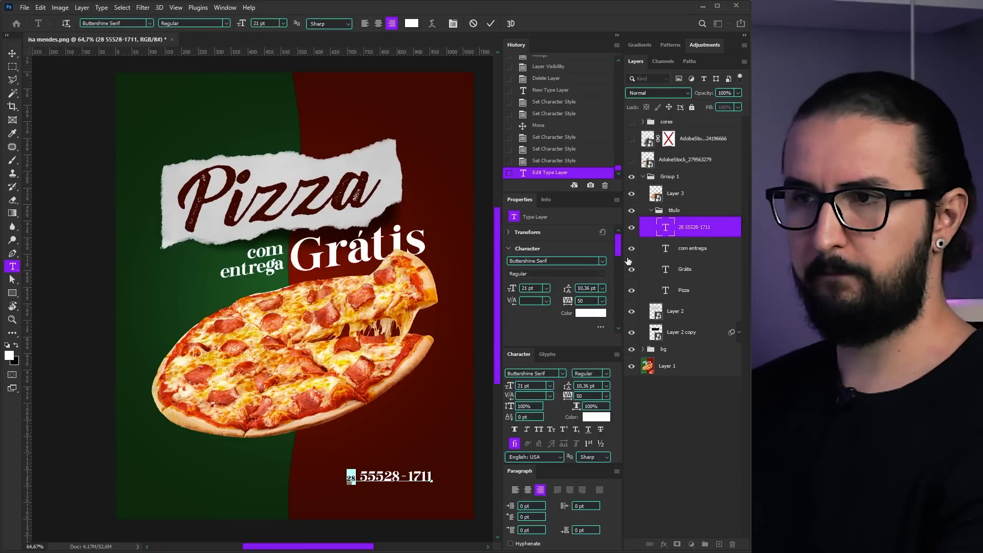
pyautogui.hotkey('ctrl', 'Return')
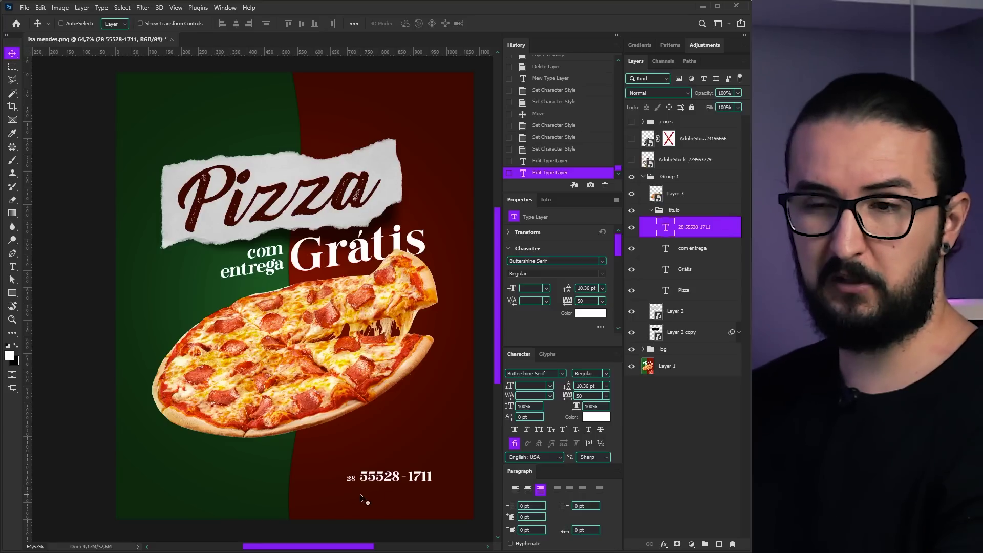
pyautogui.moveTo(441, 480); pyautogui.dragTo(440, 493)
pyautogui.press('t')
pyautogui.moveTo(362, 487); pyautogui.dragTo(308, 486)
pyautogui.press('Delete')
pyautogui.press('Delete')
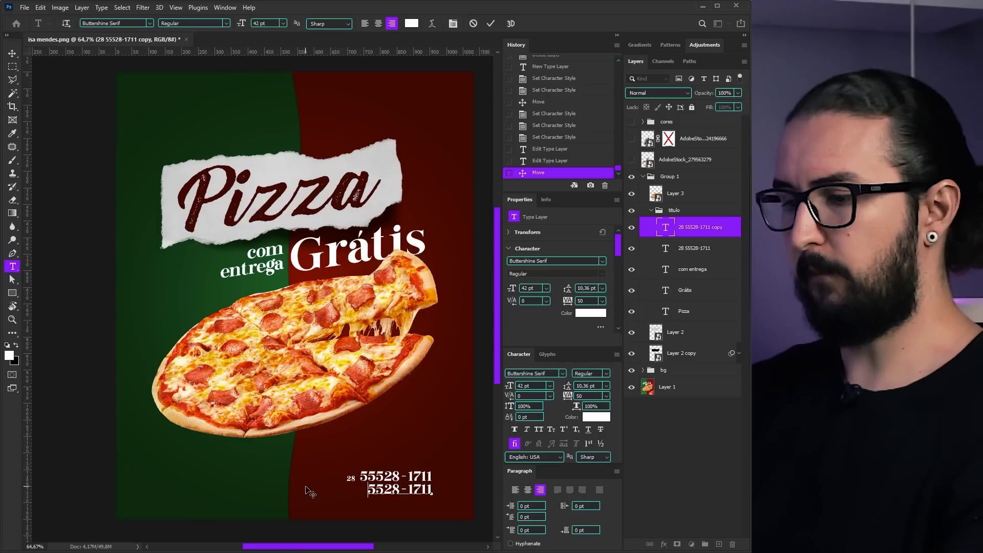
pyautogui.write('@pizza.saborosa')
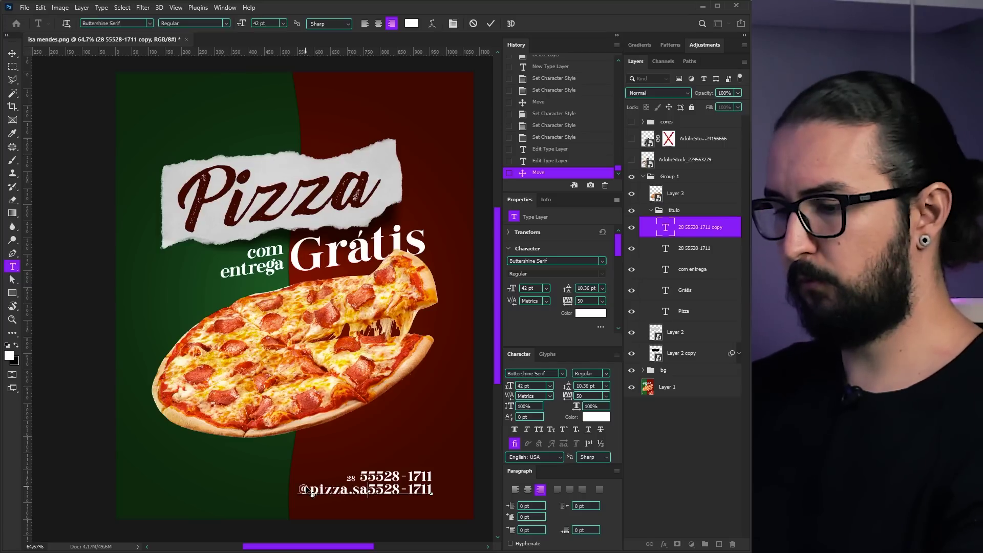
pyautogui.hotkey('ctrl', 'Return')
pyautogui.press('v')
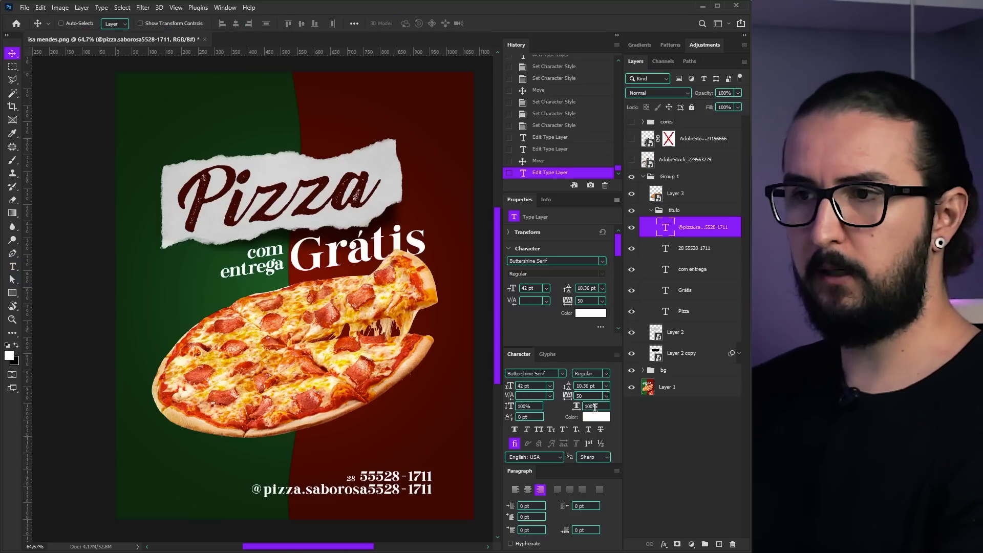
pyautogui.click(632, 371)
pyautogui.click(632, 371)
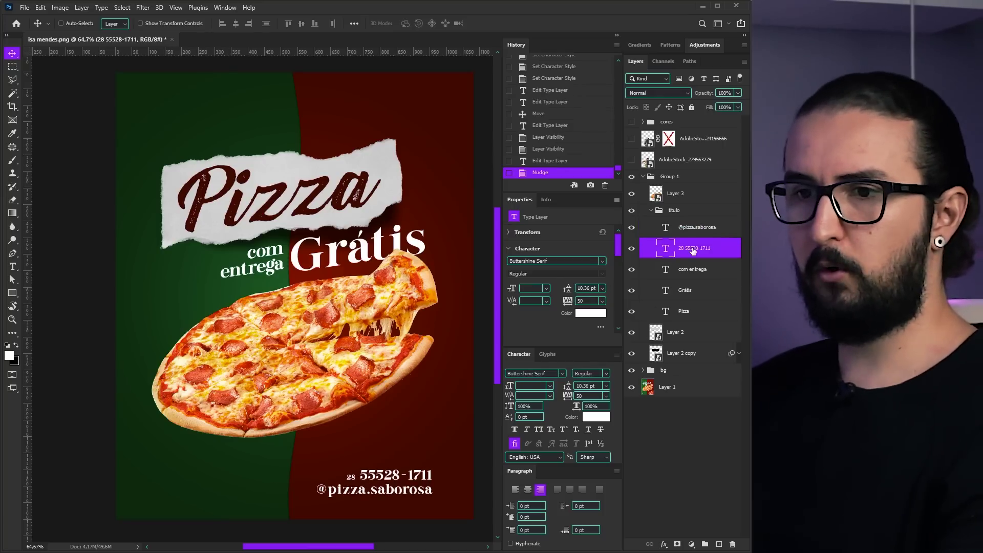
pyautogui.press('Up')
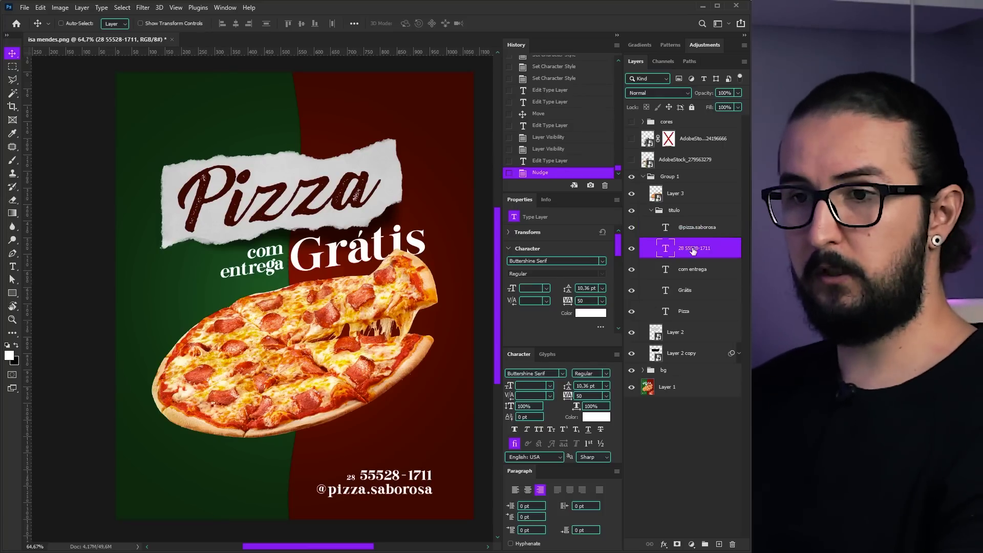
pyautogui.keyDown('shift'); pyautogui.click(687, 234); pyautogui.keyUp('shift')
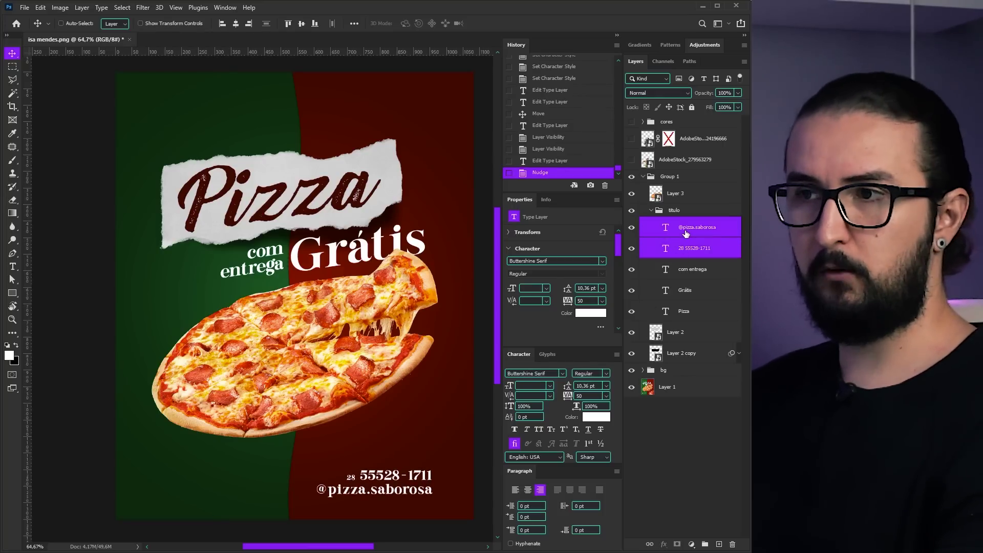
pyautogui.hotkey('shift', 'Up')
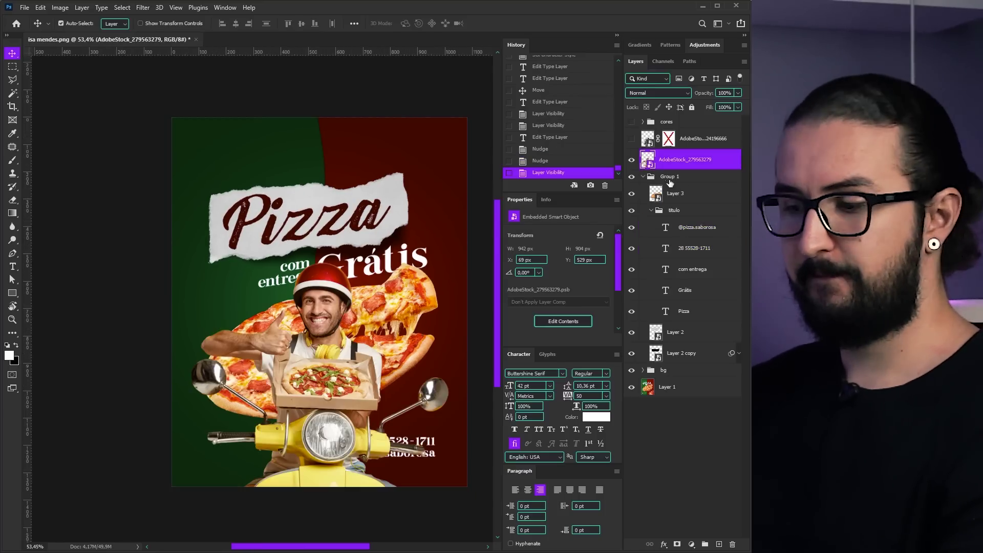
# Scale the scooter delivery man image down to about 5.57% and place it at the bottom centre of the flyer
pyautogui.hotkey('ctrl', 't')
pyautogui.moveTo(116, 237); pyautogui.dragTo(271, 302)
pyautogui.moveTo(347, 357); pyautogui.dragTo(284, 420)
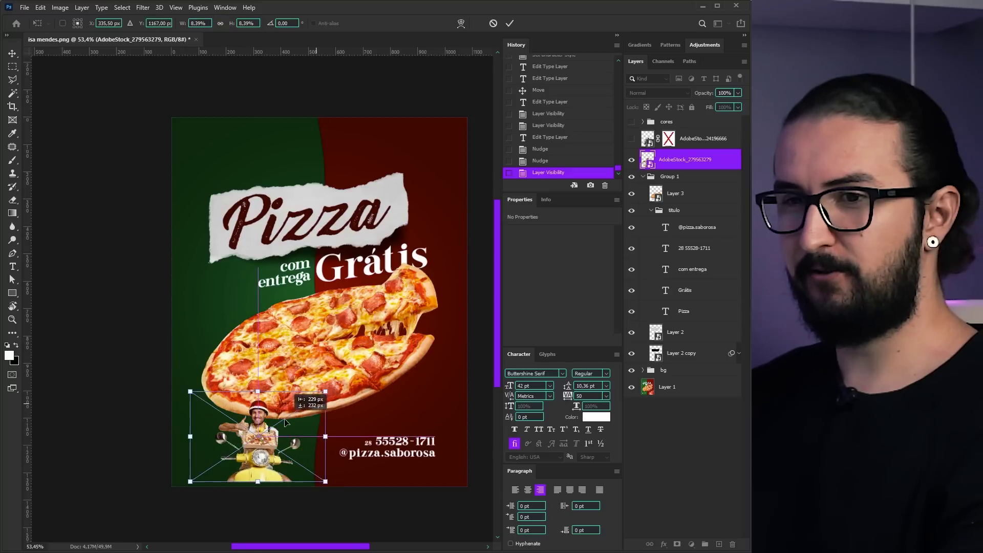
pyautogui.moveTo(191, 392); pyautogui.dragTo(224, 414)
pyautogui.moveTo(313, 459); pyautogui.dragTo(357, 465)
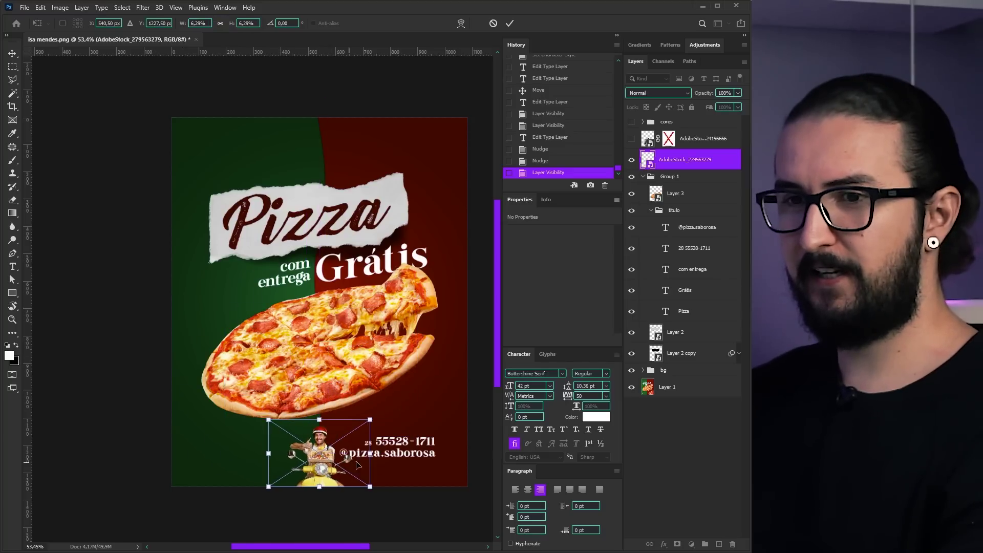
pyautogui.moveTo(369, 419); pyautogui.dragTo(364, 423)
pyautogui.moveTo(322, 467); pyautogui.dragTo(324, 470)
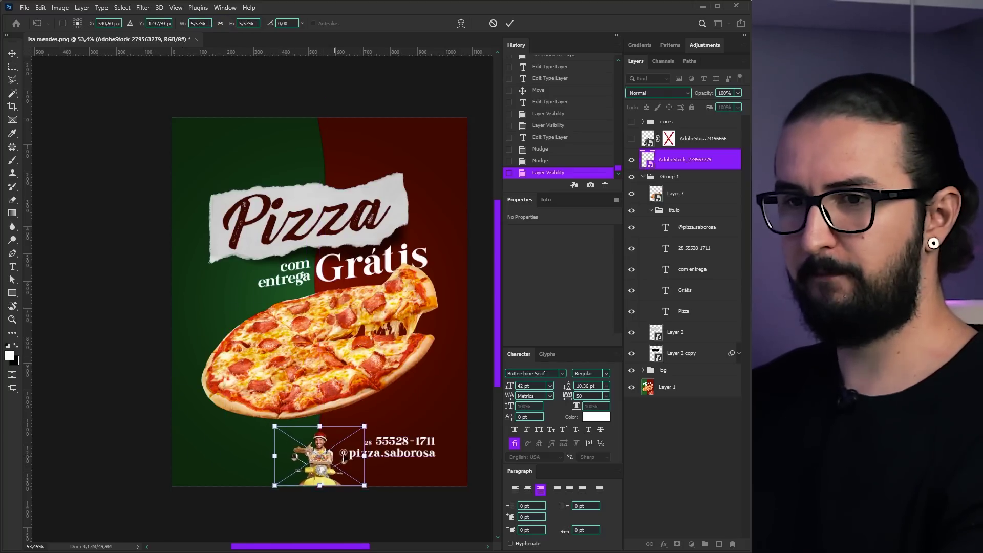
# Reduce the delivery man image to 265 px wide and shift it away from the contact text, to X 408 px
pyautogui.scroll(3, 371, 459)
pyautogui.moveTo(353, 386); pyautogui.dragTo(398, 357)
pyautogui.press('Return')
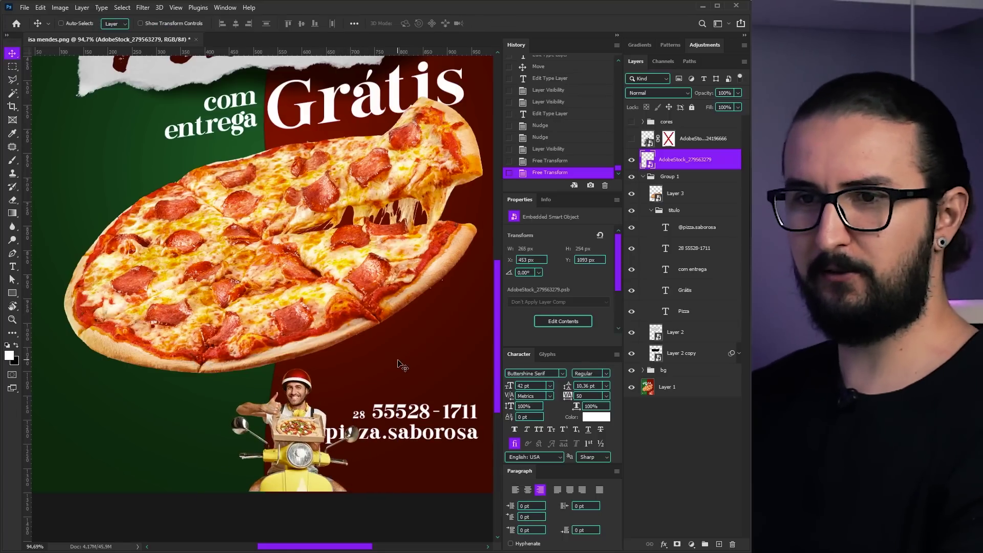
pyautogui.moveTo(356, 429); pyautogui.dragTo(334, 428)
pyautogui.scroll(-3, 334, 428)
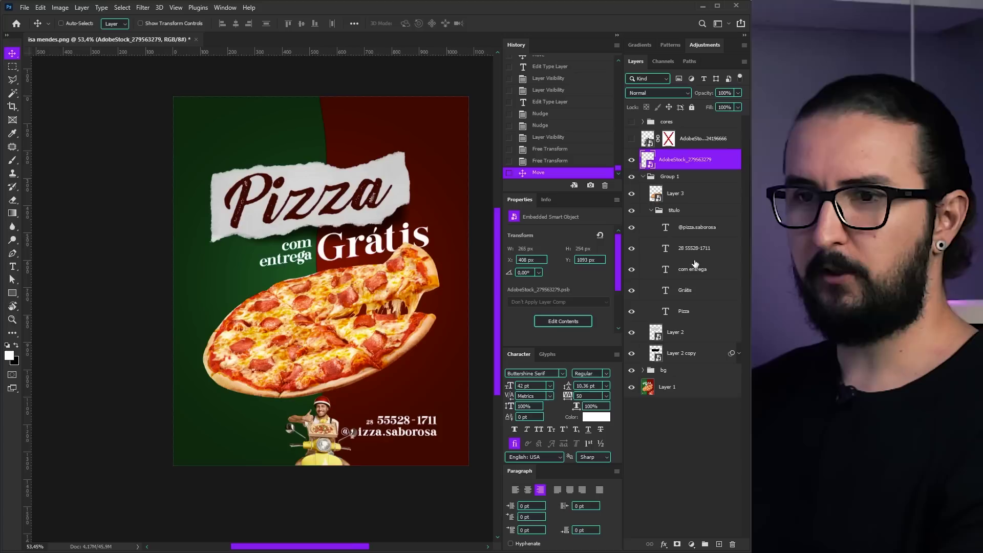
# Add a white "Delivery" text layer in Bernadette Rough at 32,16 pt by reusing the title's lettering style
pyautogui.click(695, 234)
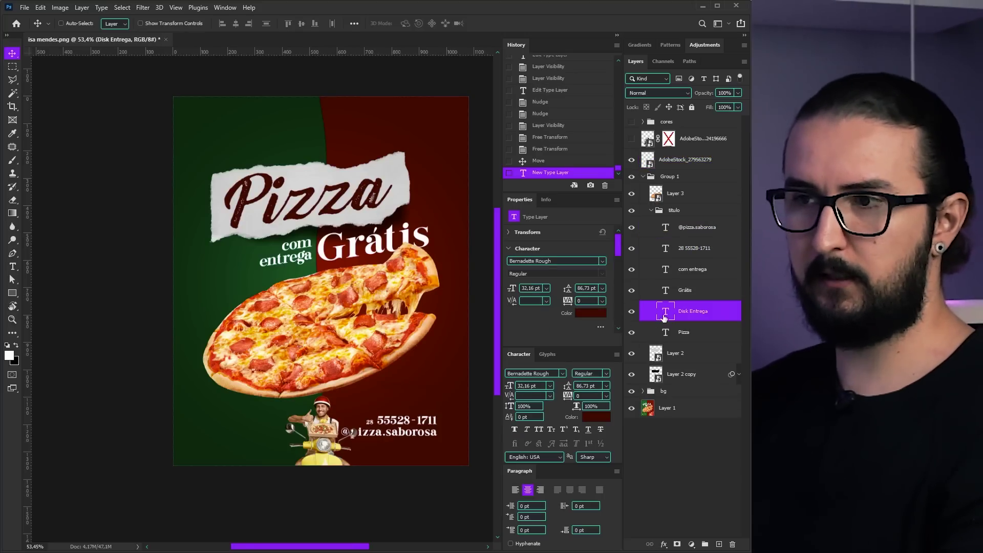
pyautogui.doubleClick(664, 318)
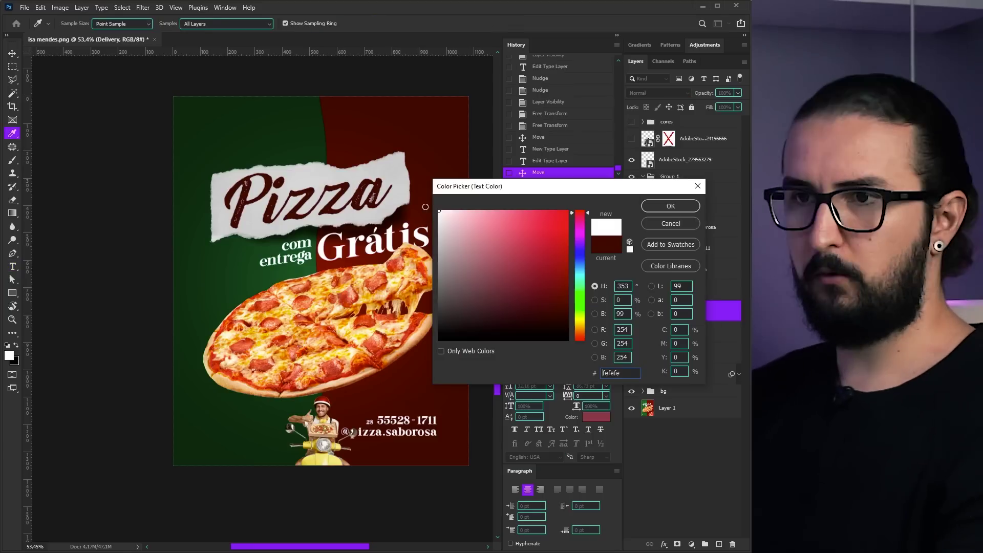
pyautogui.click(429, 201)
pyautogui.click(673, 210)
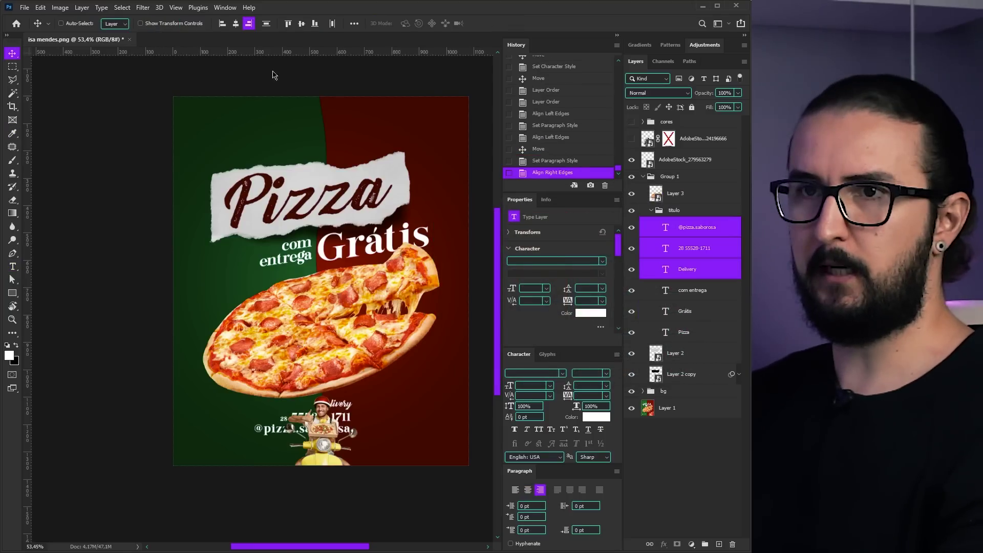
pyautogui.moveTo(363, 416); pyautogui.dragTo(444, 414)
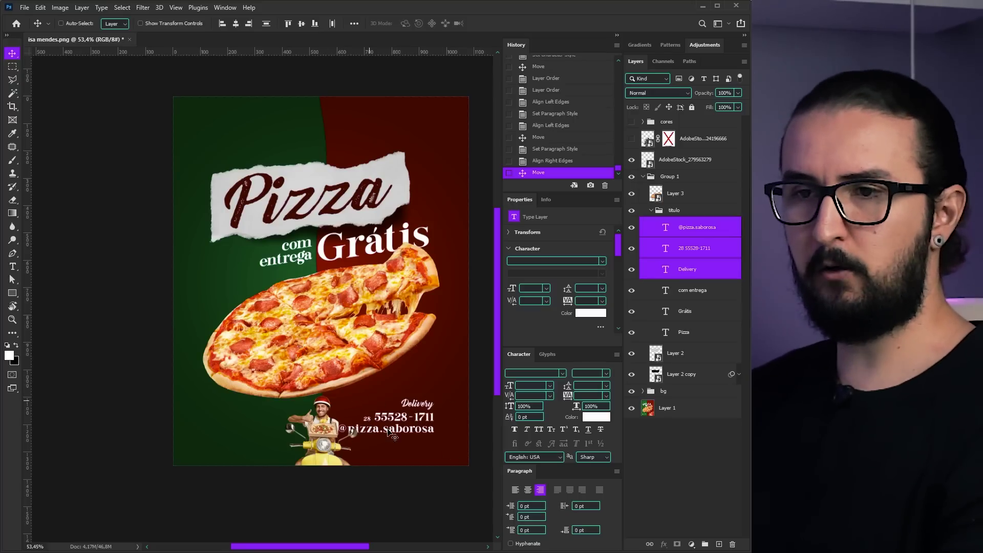
pyautogui.moveTo(329, 456); pyautogui.dragTo(320, 456)
pyautogui.hotkey('ctrl', 'z')
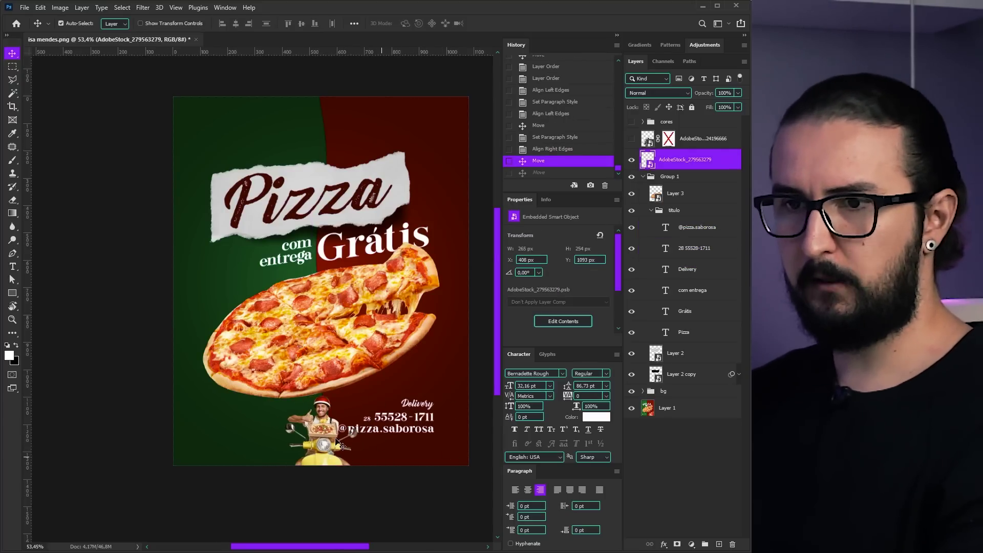
pyautogui.scroll(3, 340, 444)
pyautogui.scroll(1, 423, 392)
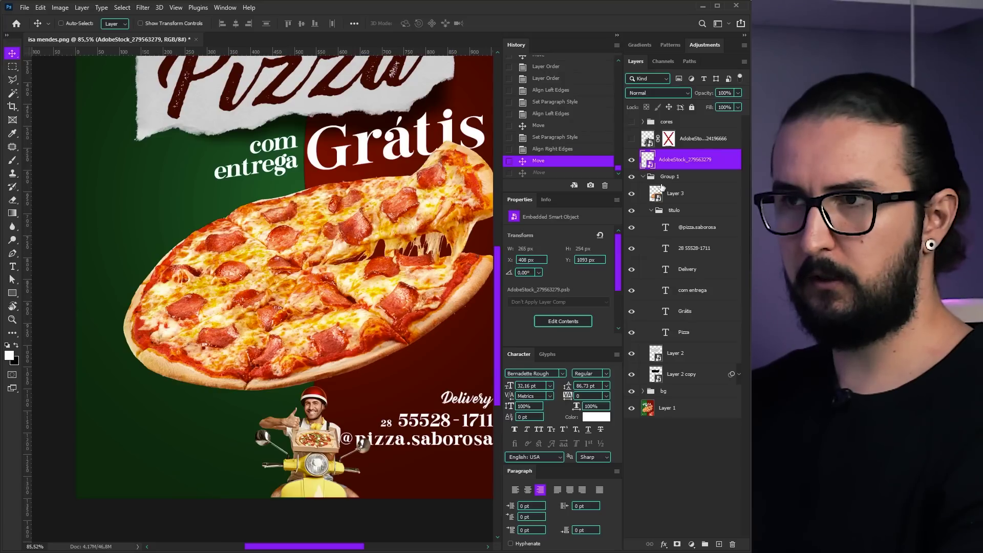
pyautogui.click(677, 544)
pyautogui.press('b')
pyautogui.rightClick(390, 281)
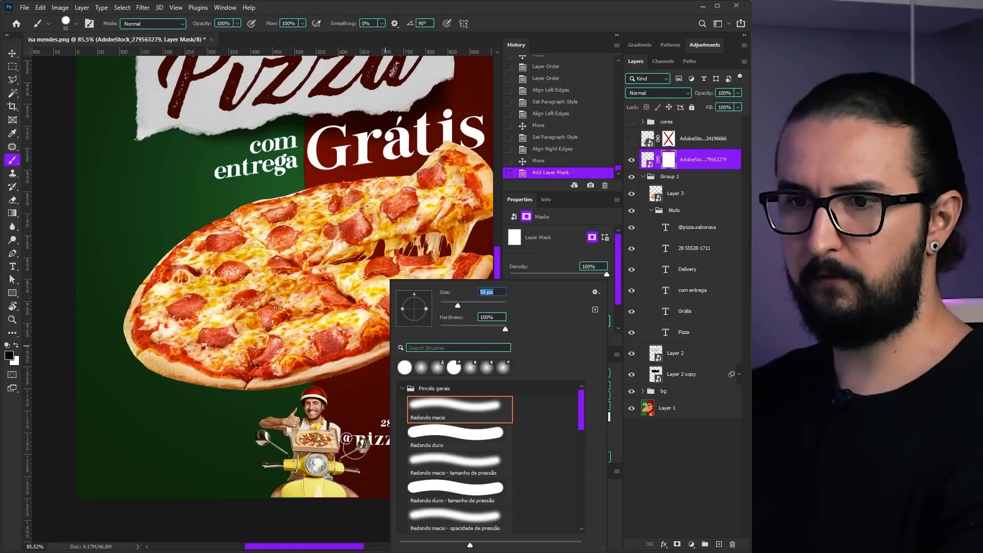
pyautogui.press('Escape')
pyautogui.rightClick(374, 281)
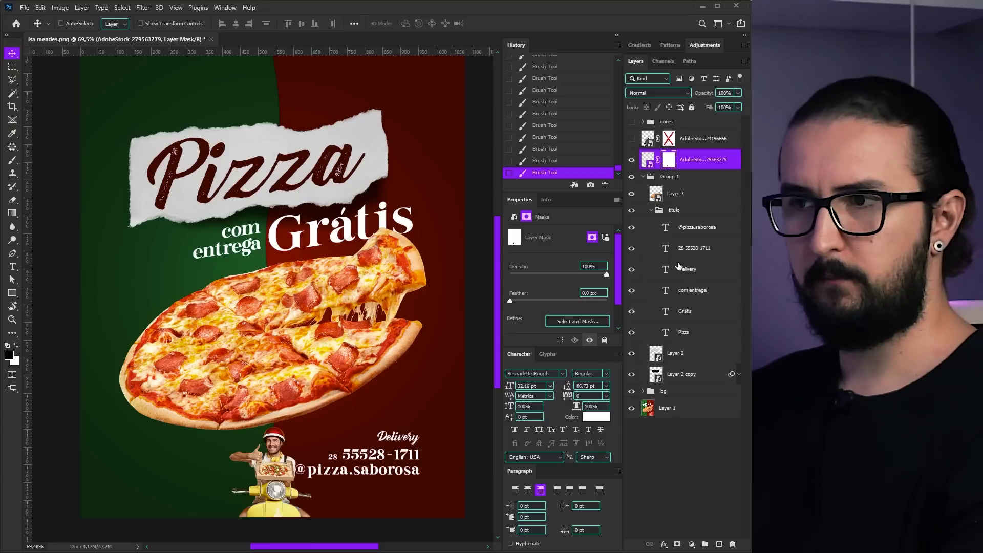
# Enlarge the "Delivery" text to 42 pt and nudge it down towards the phone number
pyautogui.click(681, 270)
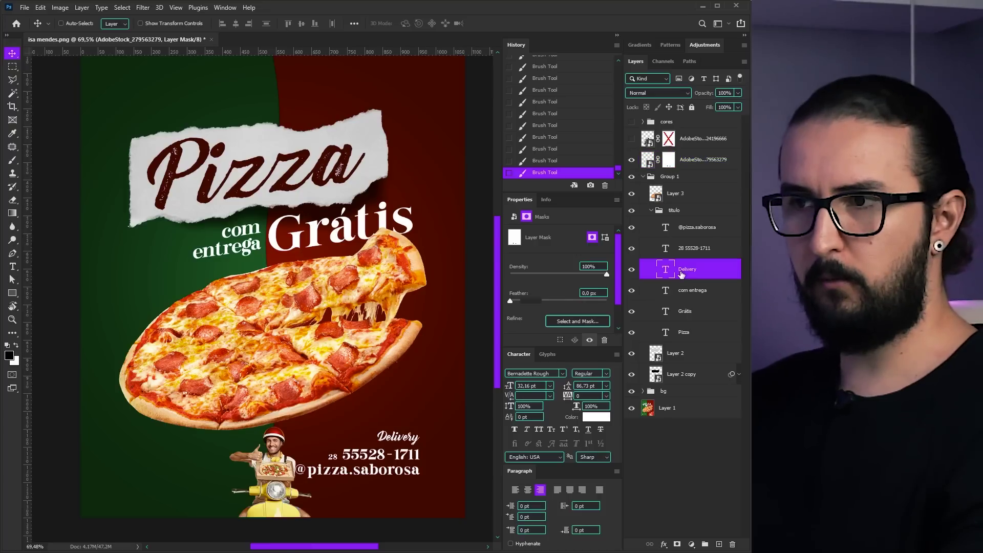
pyautogui.click(541, 385)
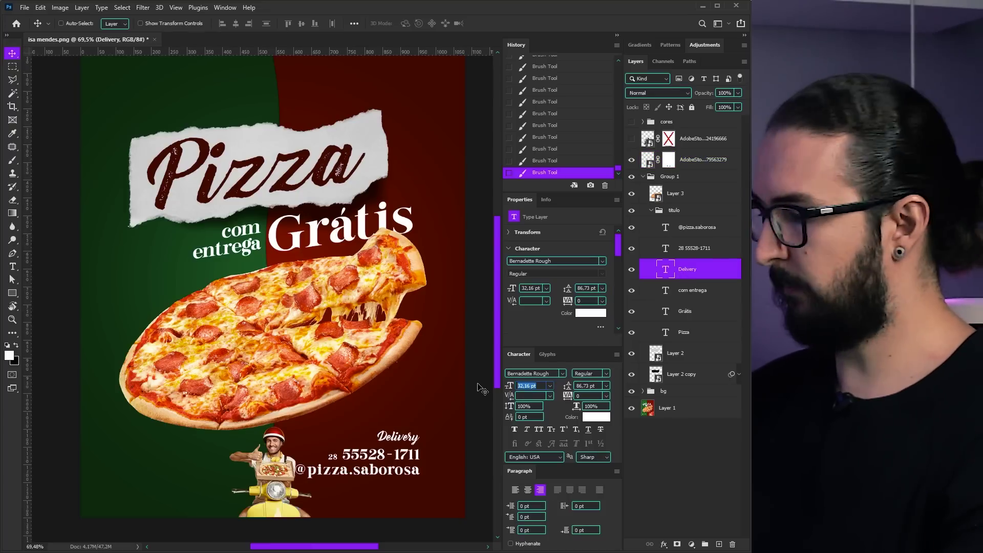
pyautogui.write('42')
pyautogui.press('Return')
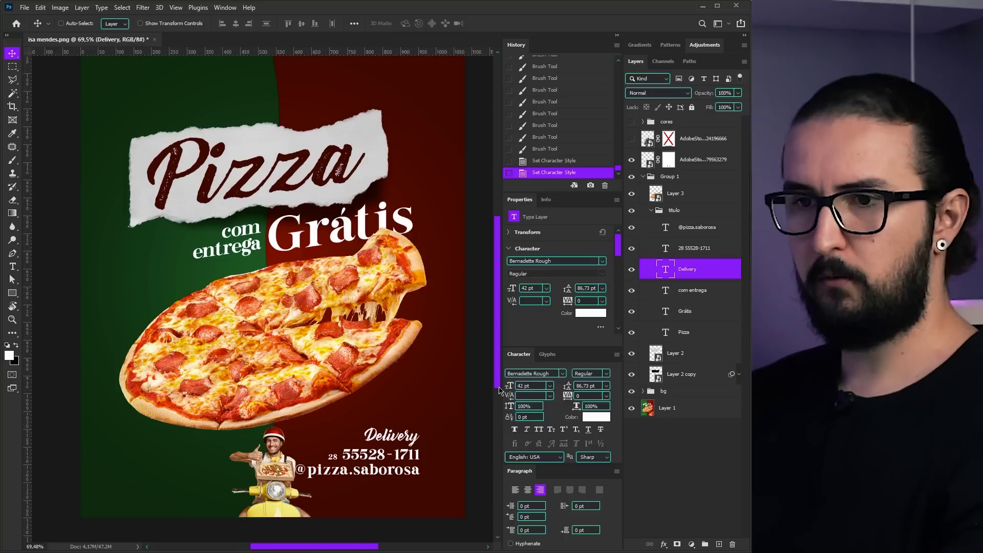
pyautogui.press('Down')
pyautogui.press('Down')
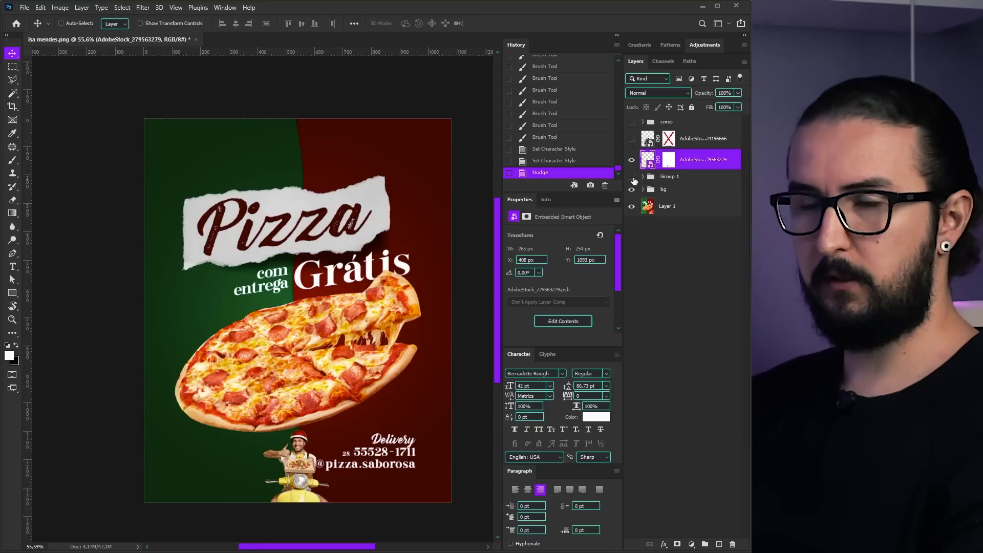
# Hide Group 1 and place a white 100 × 100 px square in the canvas's upper-left corner
pyautogui.click(632, 177)
pyautogui.click(13, 293)
pyautogui.click(154, 184)
pyautogui.press('v')
# Duplicate the white square and align the copy to the canvas's right and bottom edges
pyautogui.moveTo(177, 205); pyautogui.dragTo(451, 492)
pyautogui.hotkey('ctrl', 'a')
pyautogui.click(248, 23)
pyautogui.click(314, 23)
pyautogui.click(314, 24)
pyautogui.hotkey('ctrl', 'd')
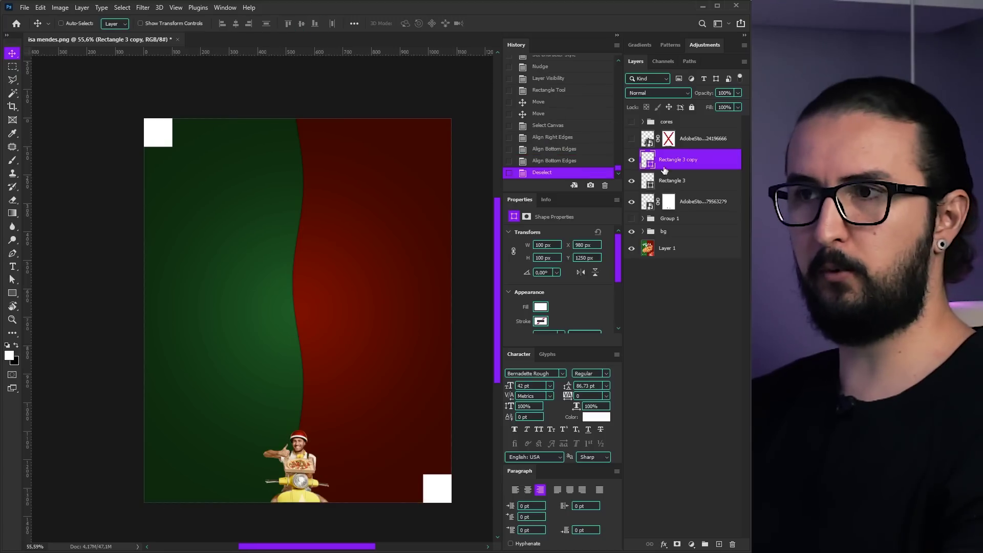
# Add guides along the squares' inner edges and through the canvas centre, delete both squares and show Group 1
pyautogui.keyDown('shift'); pyautogui.click(680, 181); pyautogui.keyUp('shift')
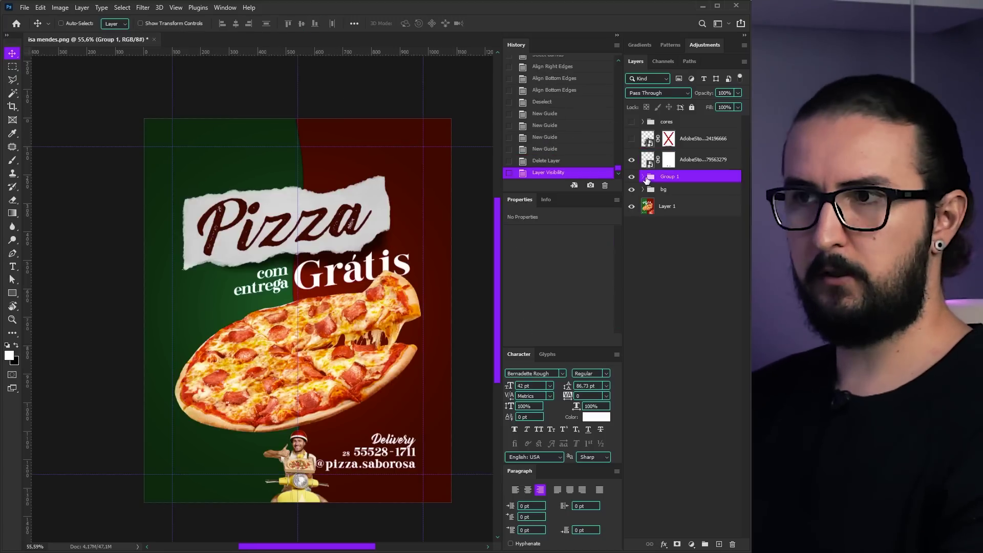
# Move the delivery man from the bottom centre to the flyer's lower-right corner, over the contact details
pyautogui.click(648, 139)
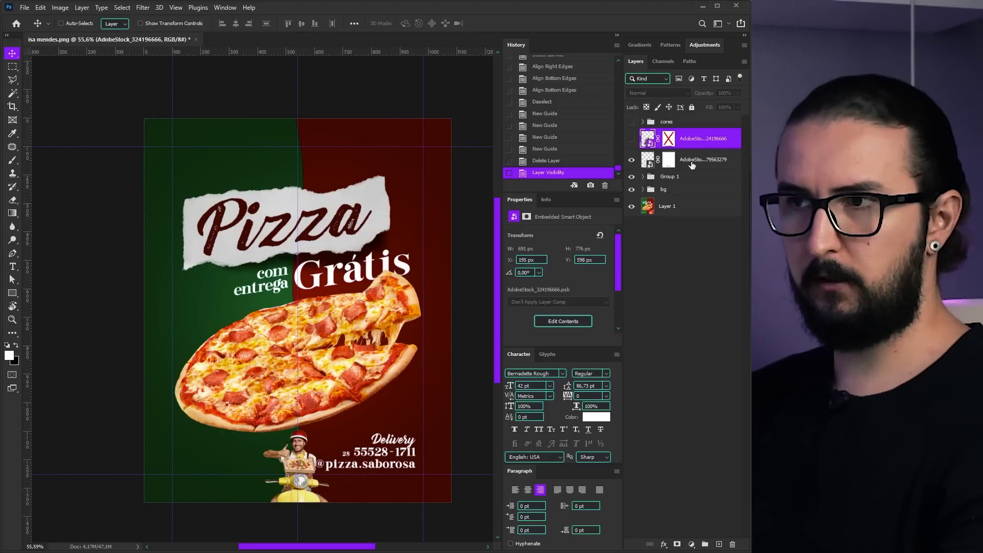
pyautogui.click(691, 161)
pyautogui.moveTo(327, 501); pyautogui.dragTo(432, 503)
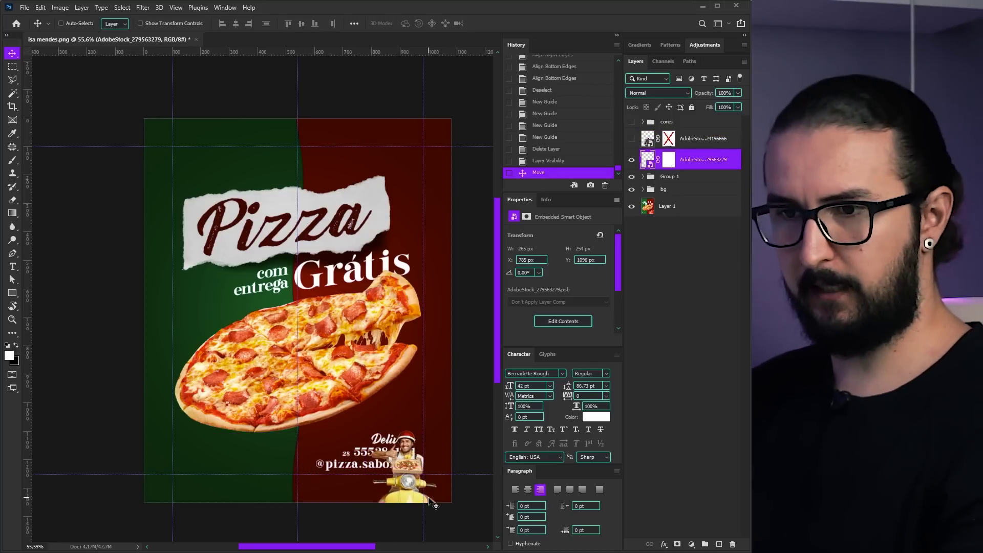
pyautogui.scroll(5, 415, 502)
pyautogui.scroll(-2, 395, 425)
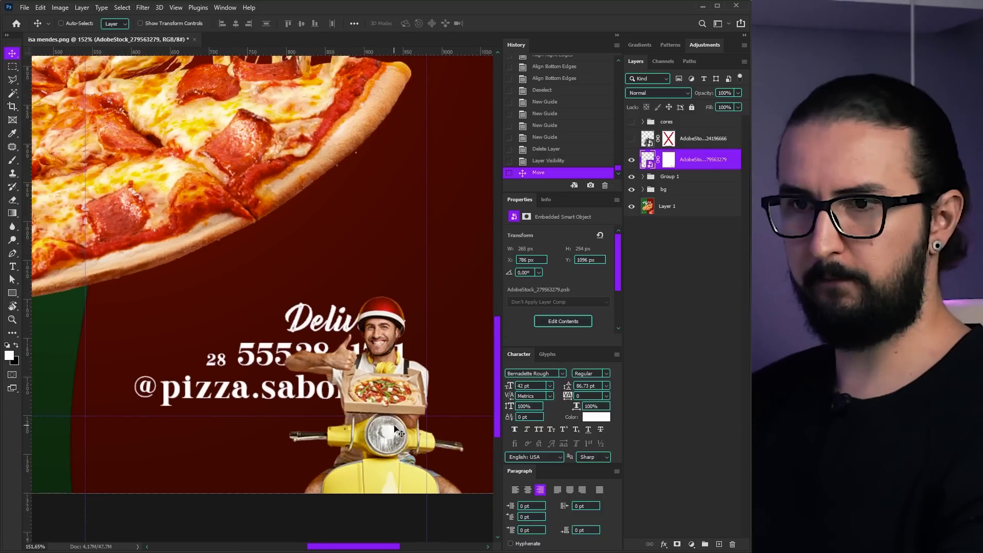
pyautogui.scroll(-1, 393, 435)
pyautogui.moveTo(366, 438); pyautogui.dragTo(380, 448)
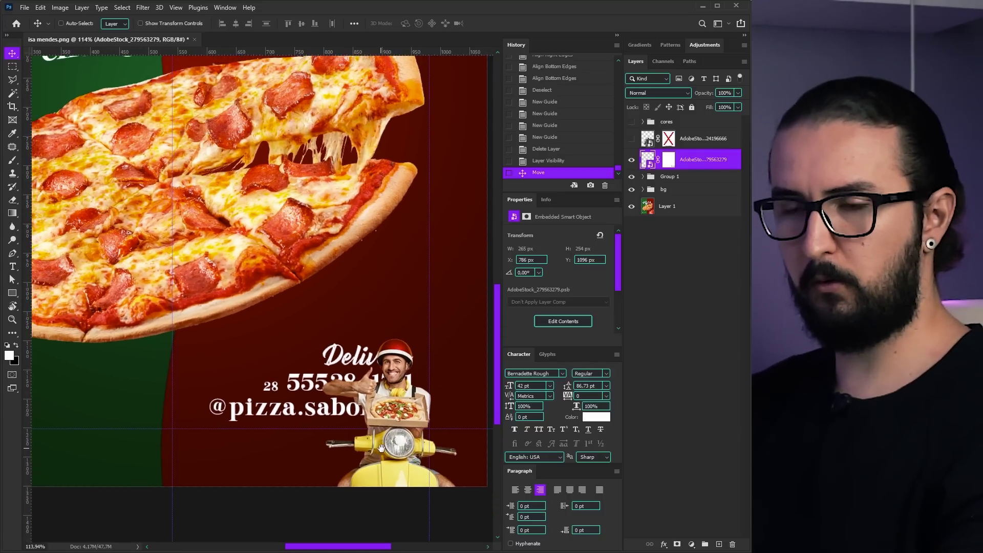
# Fine-tune the delivery man's vertical position to Y 1097 px so the scooter meets the canvas's bottom edge
pyautogui.press('Down')
pyautogui.press('Down')
pyautogui.press('Down')
pyautogui.press('Down')
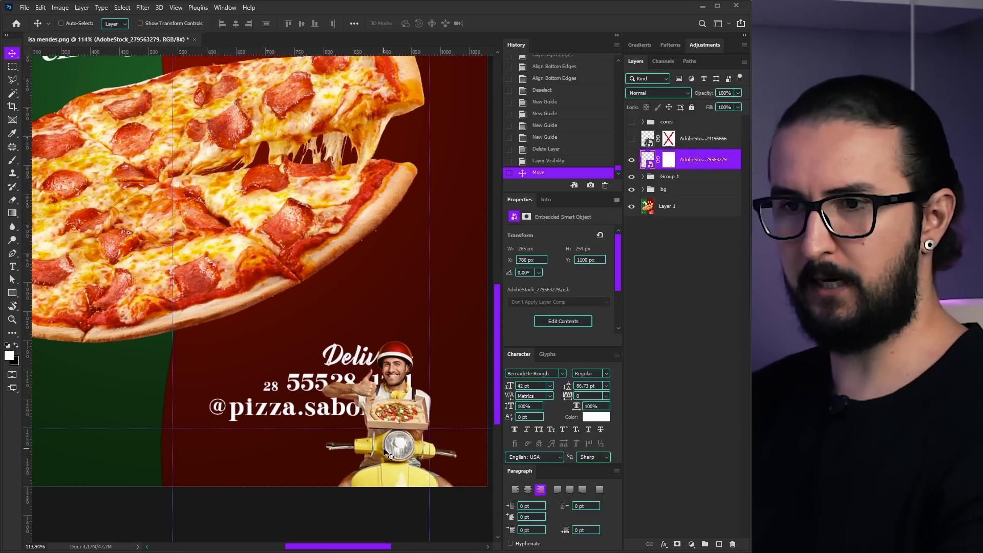
pyautogui.press('Up')
pyautogui.press('Up')
pyautogui.press('Up')
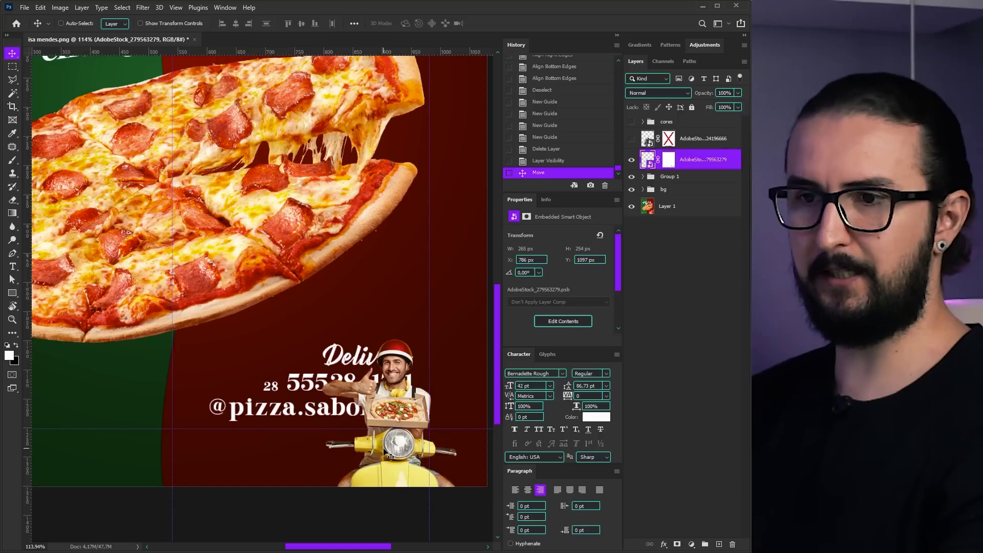
pyautogui.scroll(10, 410, 432)
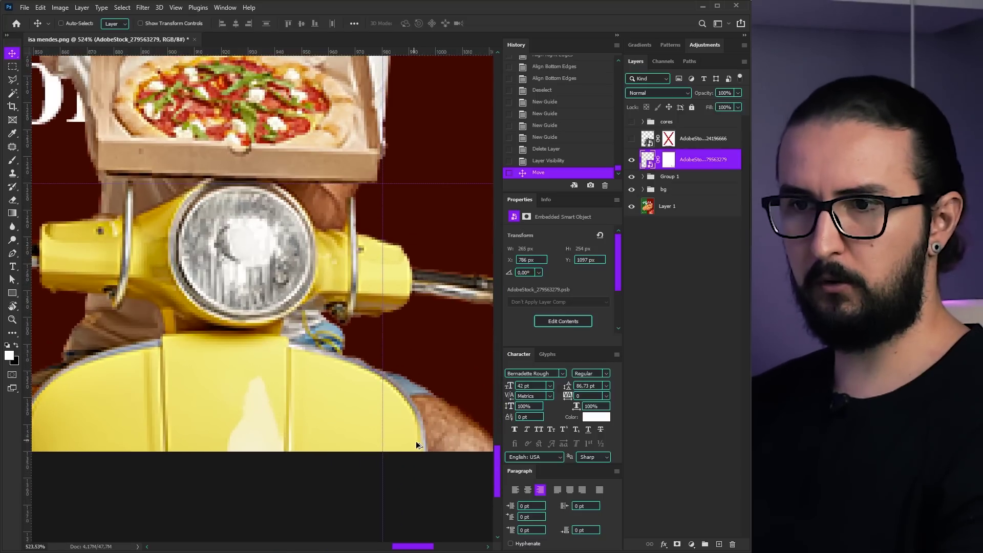
pyautogui.scroll(-10, 441, 414)
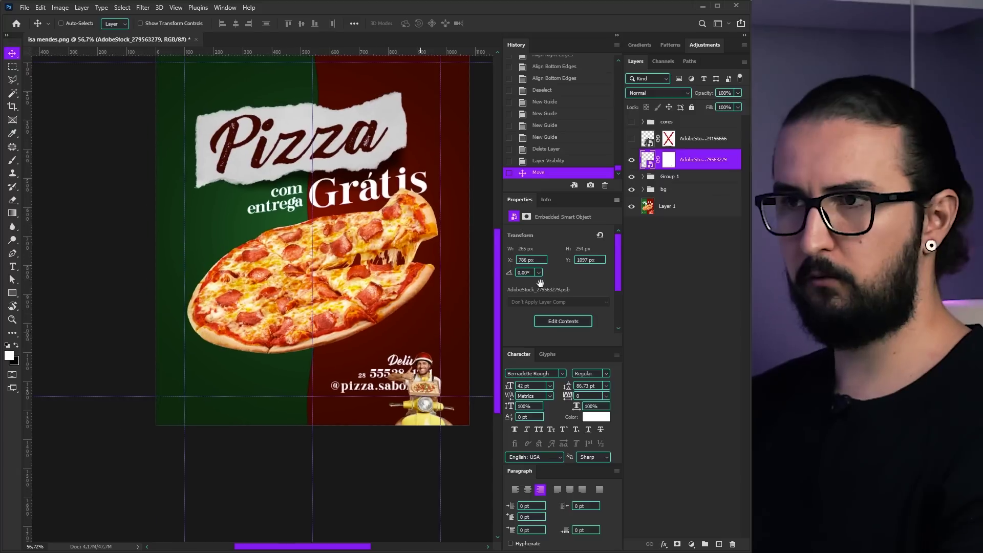
# Move the three contact text lines to the left of the delivery man and flip the delivery man horizontally
pyautogui.moveTo(406, 374); pyautogui.dragTo(350, 385)
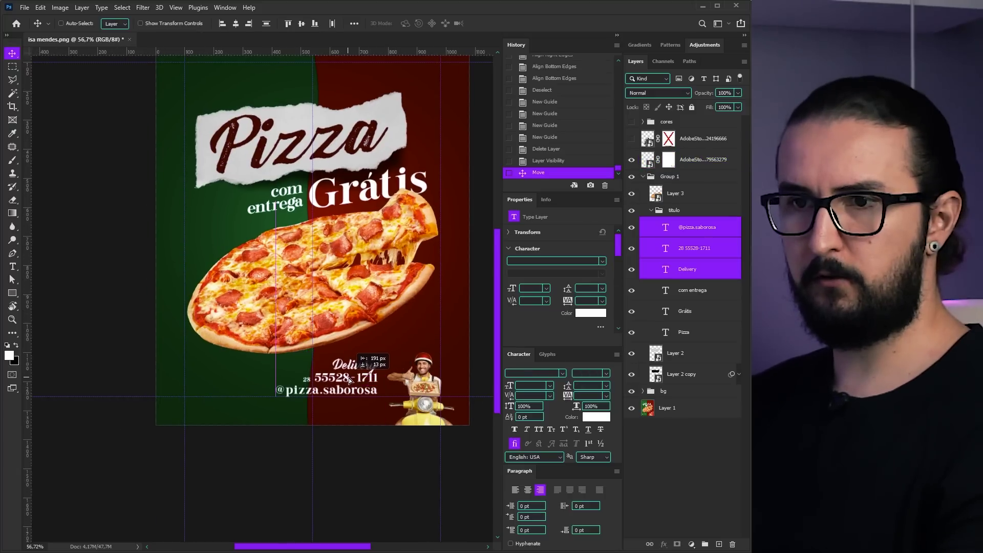
pyautogui.keyDown('ctrl'); pyautogui.click(424, 384); pyautogui.keyUp('ctrl')
pyautogui.hotkey('ctrl', 't')
pyautogui.rightClick(425, 384)
pyautogui.click(453, 364)
pyautogui.press('Return')
# Nudge the flipped delivery man left and up to X 774 px, Y 1092 px
pyautogui.press('Left')
pyautogui.press('Left')
pyautogui.press('Left')
pyautogui.press('Left')
pyautogui.press('Left')
pyautogui.press('Left')
pyautogui.press('Left')
pyautogui.press('Left')
pyautogui.press('Left')
pyautogui.press('Left')
pyautogui.press('Left')
pyautogui.press('Left')
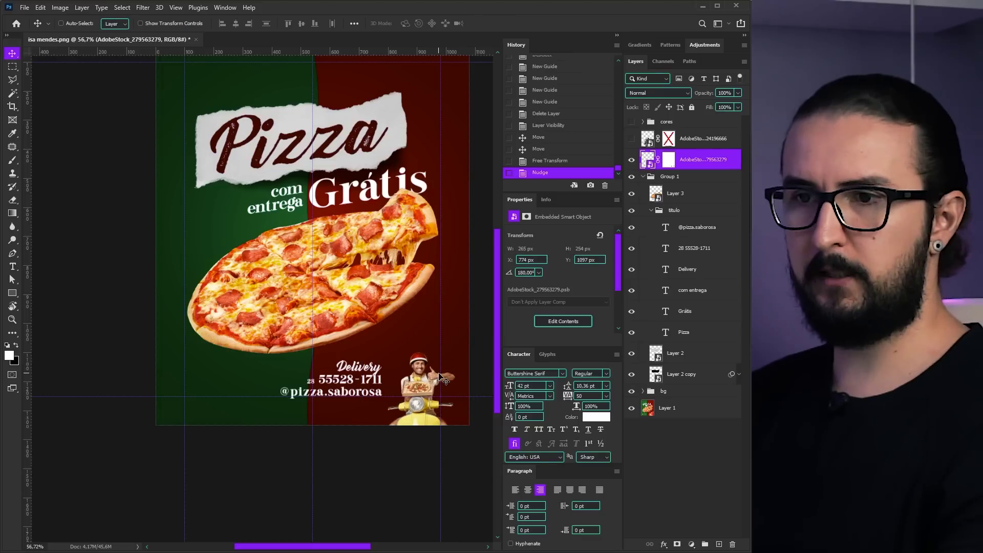
pyautogui.press('Right')
pyautogui.press('Right')
pyautogui.press('Right')
pyautogui.press('Right')
pyautogui.press('Up')
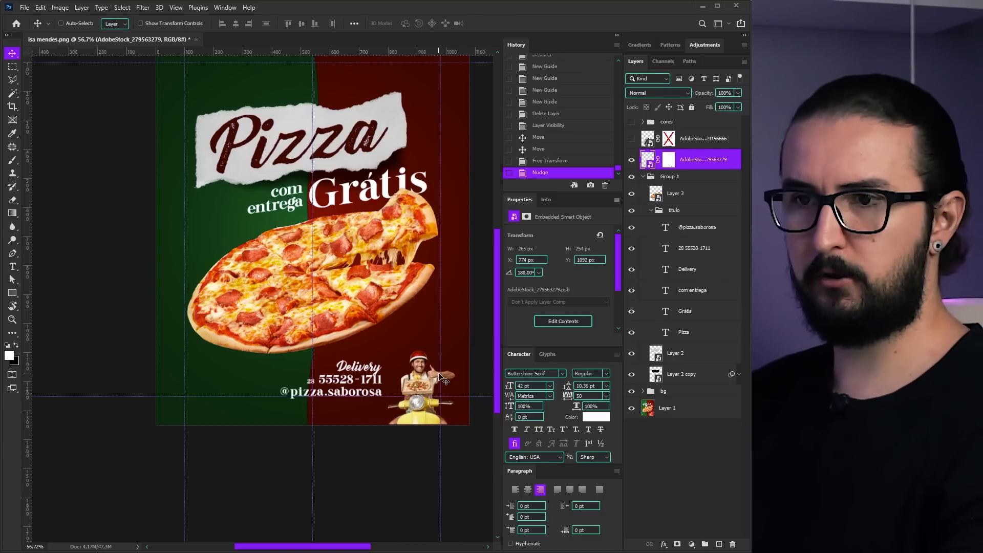
# Shift the "Delivery", phone number and social handle texts together to the right, close beside the delivery man
pyautogui.scroll(2, 444, 379)
pyautogui.click(689, 228)
pyautogui.keyDown('shift'); pyautogui.click(687, 269); pyautogui.keyUp('shift')
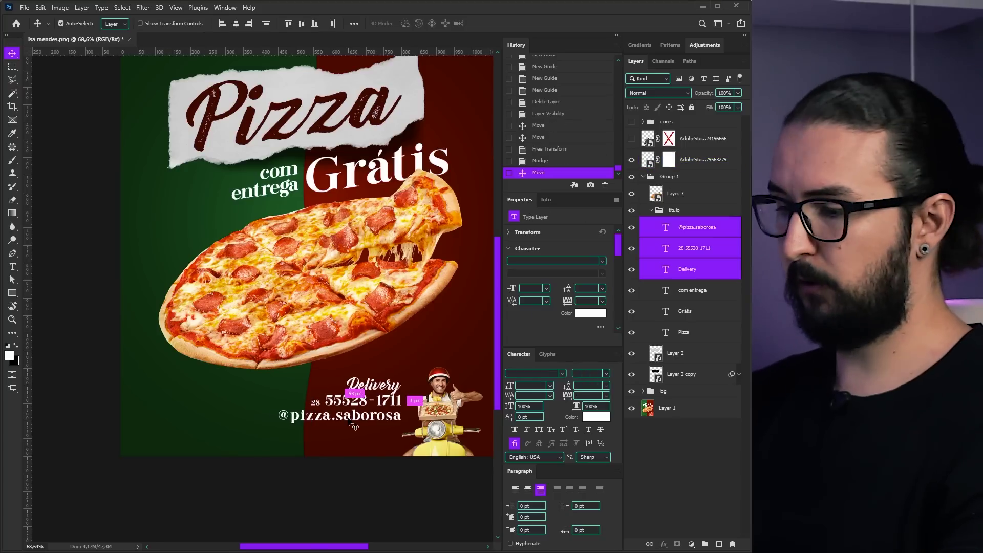
pyautogui.moveTo(346, 424); pyautogui.dragTo(353, 425)
pyautogui.press('Right')
pyautogui.press('Right')
pyautogui.press('Right')
pyautogui.press('Right')
pyautogui.press('Right')
pyautogui.press('Right')
pyautogui.press('Right')
pyautogui.press('Right')
pyautogui.press('Right')
pyautogui.press('Right')
pyautogui.press('Right')
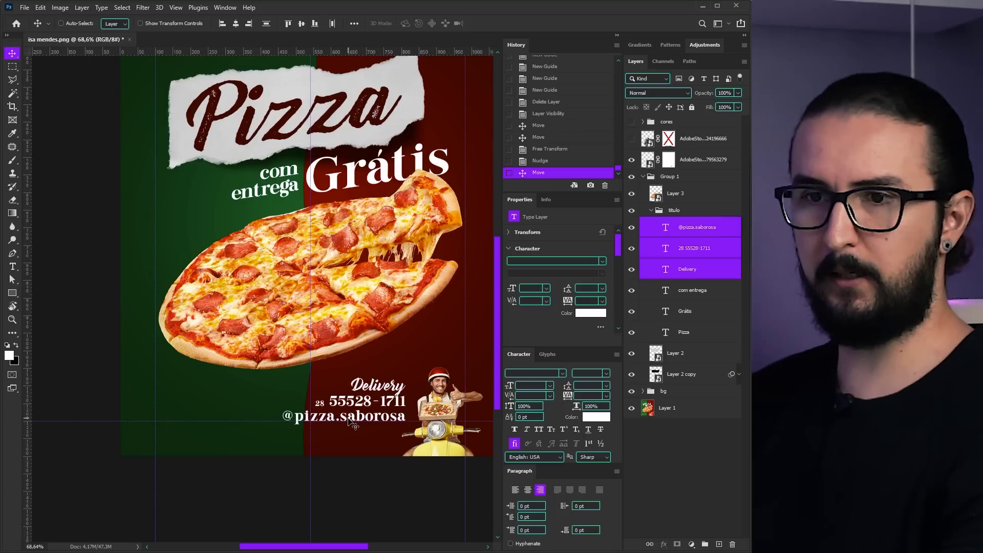
# Nudge the phone number text down slightly, closer to the social handle line
pyautogui.click(700, 248)
pyautogui.press('Down')
pyautogui.press('Down')
pyautogui.press('Down')
pyautogui.press('Down')
pyautogui.press('Down')
pyautogui.press('Down')
pyautogui.press('Down')
pyautogui.press('Up')
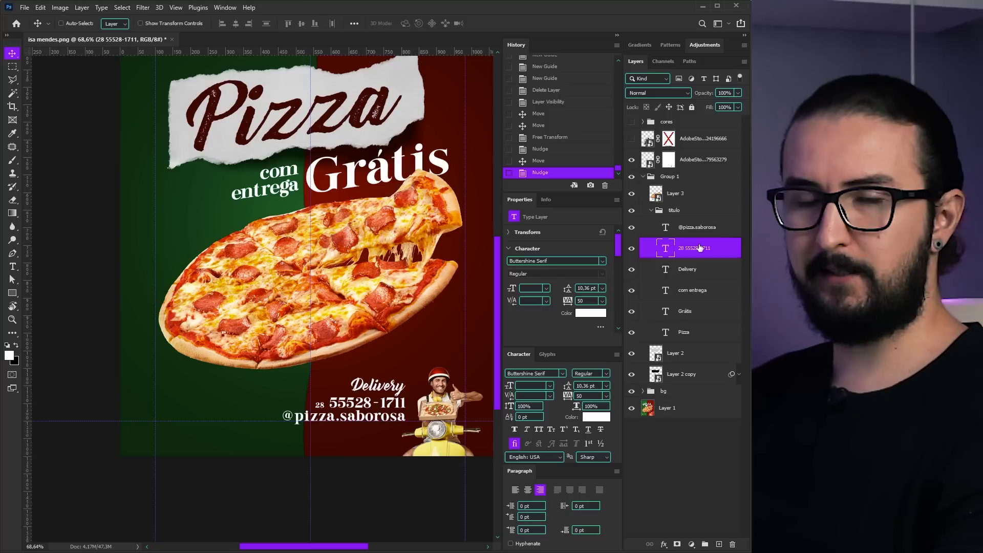
pyautogui.press('Down')
pyautogui.press('Up')
pyautogui.press('Down')
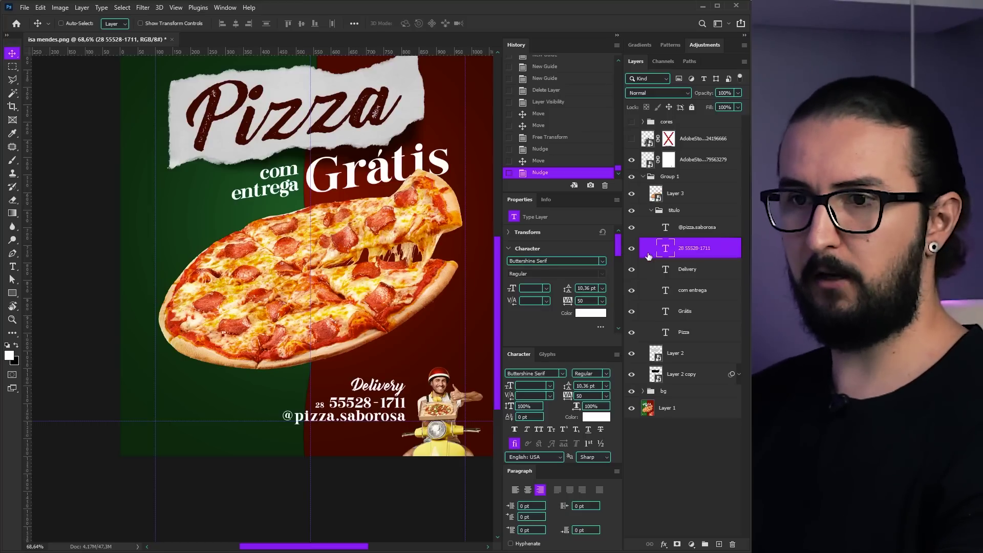
pyautogui.click(671, 269)
pyautogui.moveTo(428, 295); pyautogui.dragTo(426, 301)
pyautogui.click(597, 417)
pyautogui.click(210, 219)
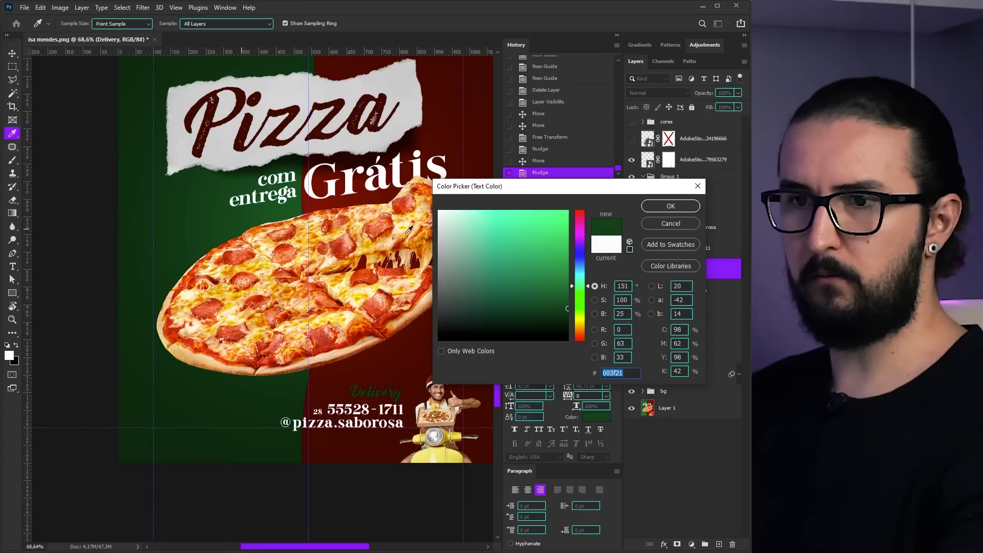
pyautogui.press('Escape')
pyautogui.press('v')
pyautogui.scroll(-4, 410, 303)
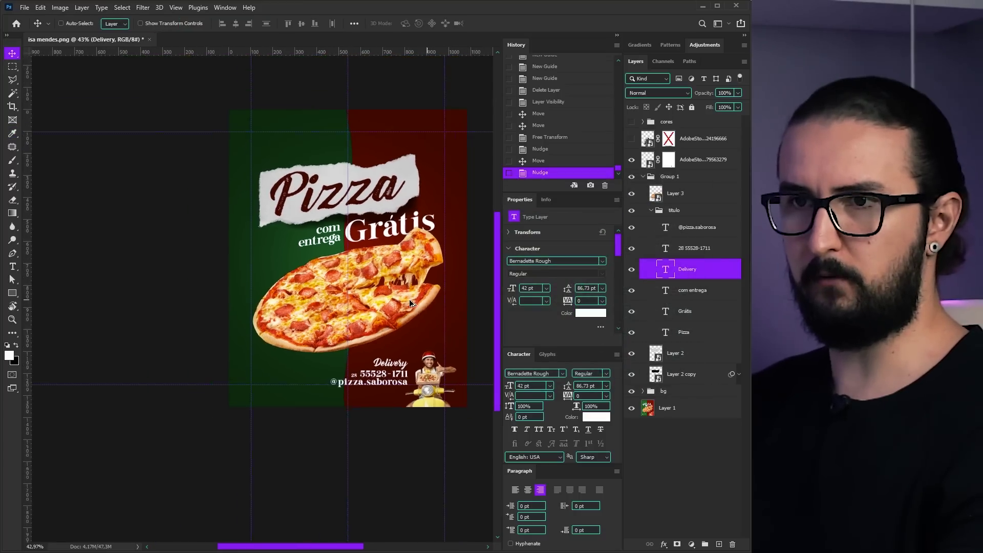
# Nudge the three title texts together with the torn paper and its shadow slightly upwards
pyautogui.click(692, 290)
pyautogui.keyDown('shift'); pyautogui.click(677, 374); pyautogui.keyUp('shift')
pyautogui.press('Down')
pyautogui.press('Up')
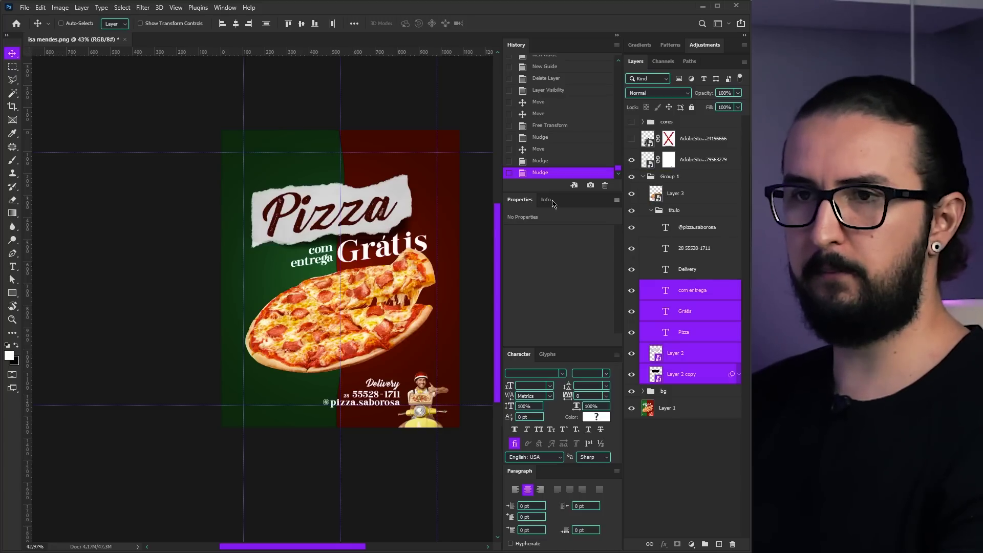
pyautogui.moveTo(380, 253); pyautogui.dragTo(376, 261)
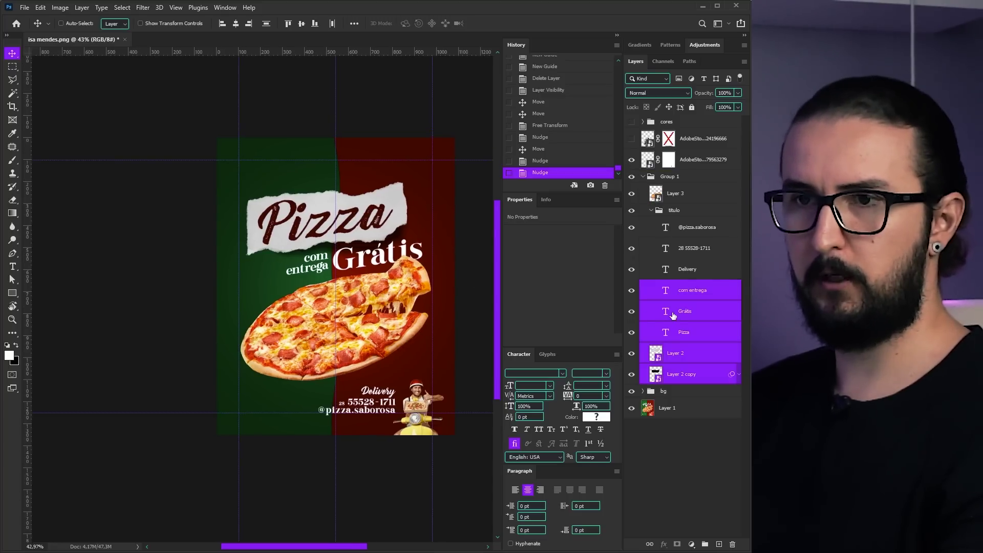
pyautogui.press('ctrl')
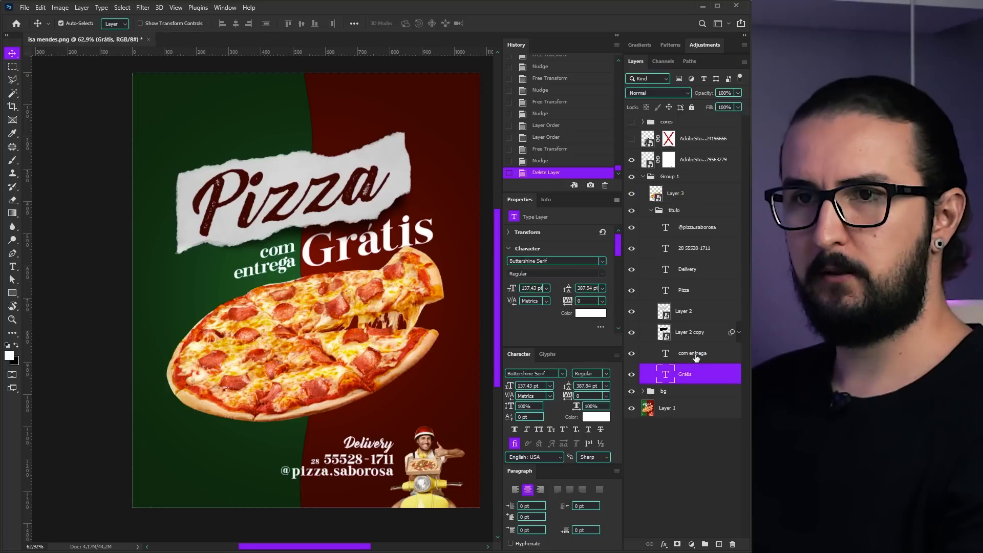
# Nudge the "com entrega" and "Grátis" texts together slightly to the right
pyautogui.keyDown('ctrl'); pyautogui.click(696, 358); pyautogui.keyUp('ctrl')
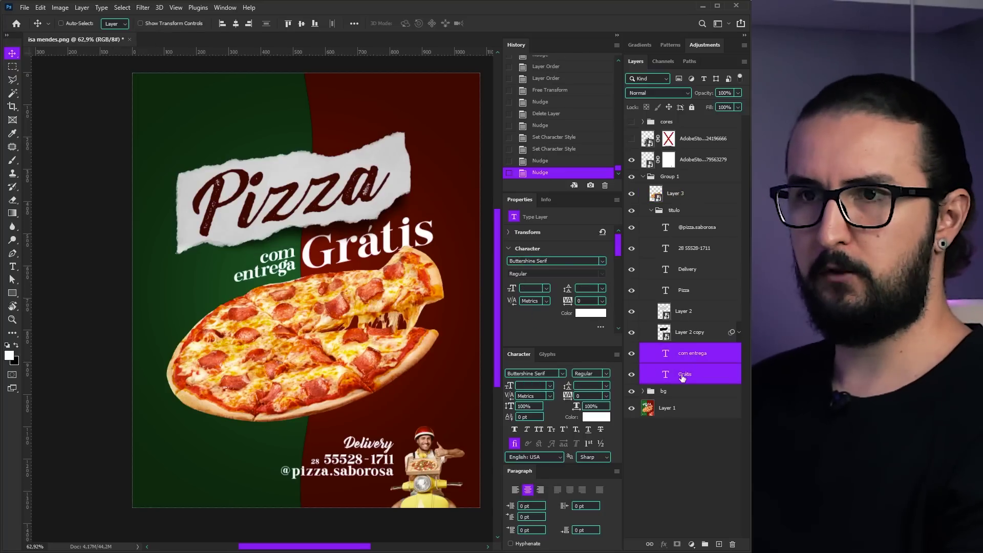
pyautogui.press('Right')
pyautogui.press('Right')
pyautogui.press('Right')
pyautogui.press('Right')
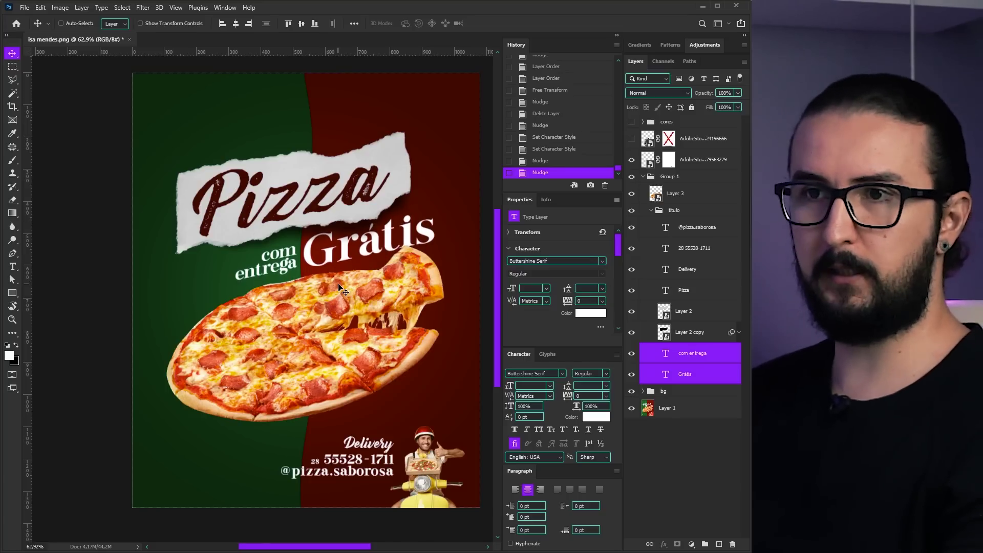
# Try different horizontal positions for "com entrega" and "Grátis" and settle them below the torn paper's right part
pyautogui.scroll(-2, 313, 268)
pyautogui.moveTo(342, 275); pyautogui.dragTo(349, 280)
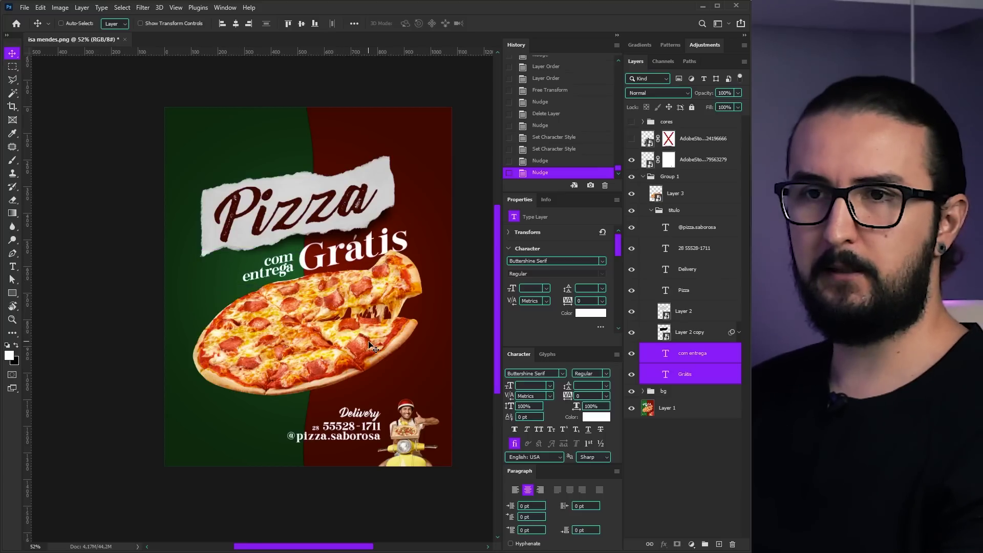
pyautogui.moveTo(278, 296); pyautogui.dragTo(302, 287)
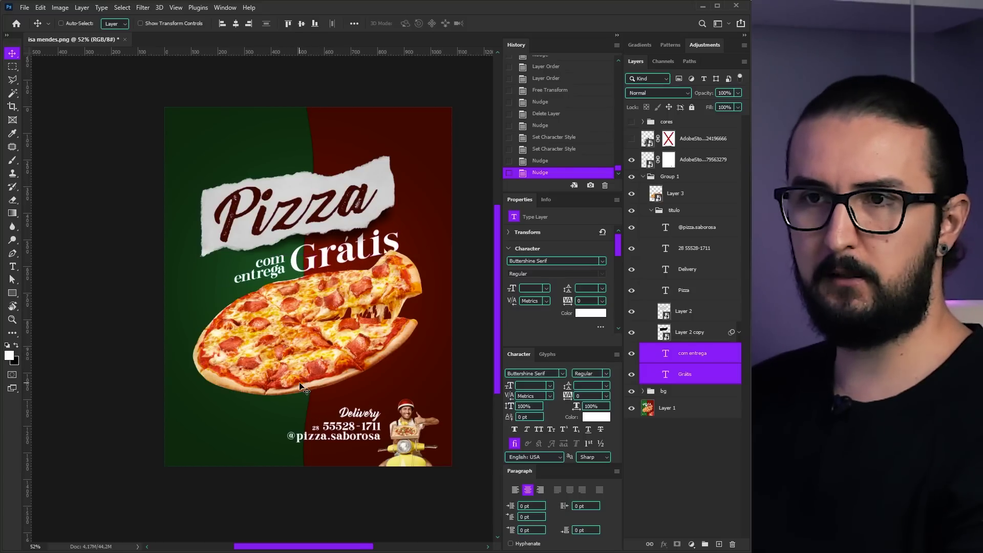
pyautogui.moveTo(308, 382); pyautogui.dragTo(335, 325)
pyautogui.press('Left')
pyautogui.press('Left')
pyautogui.press('Left')
pyautogui.press('Left')
pyautogui.press('Left')
pyautogui.press('Left')
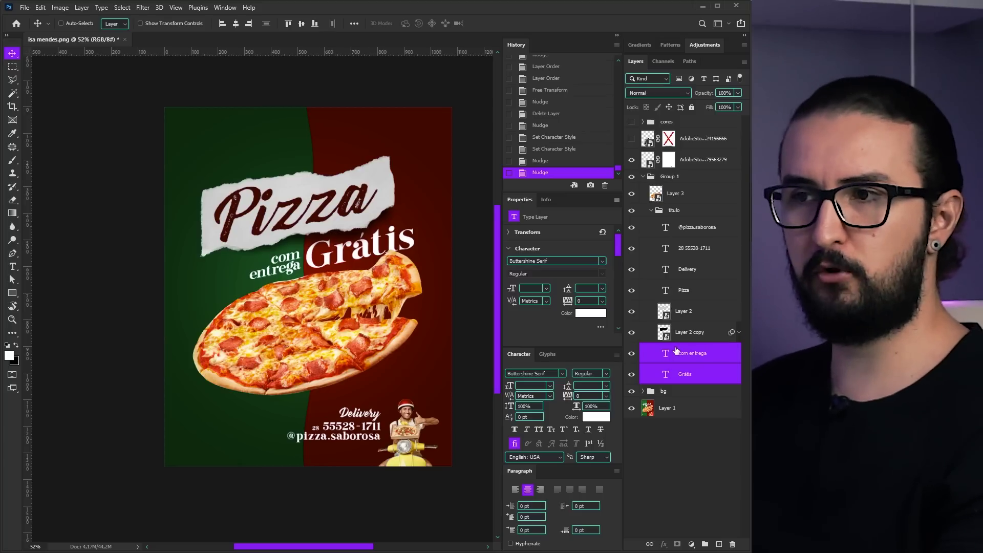
# Rotate the torn paper's shadow, Layer 2 copy, to -6.56° and nudge it down
pyautogui.click(681, 197)
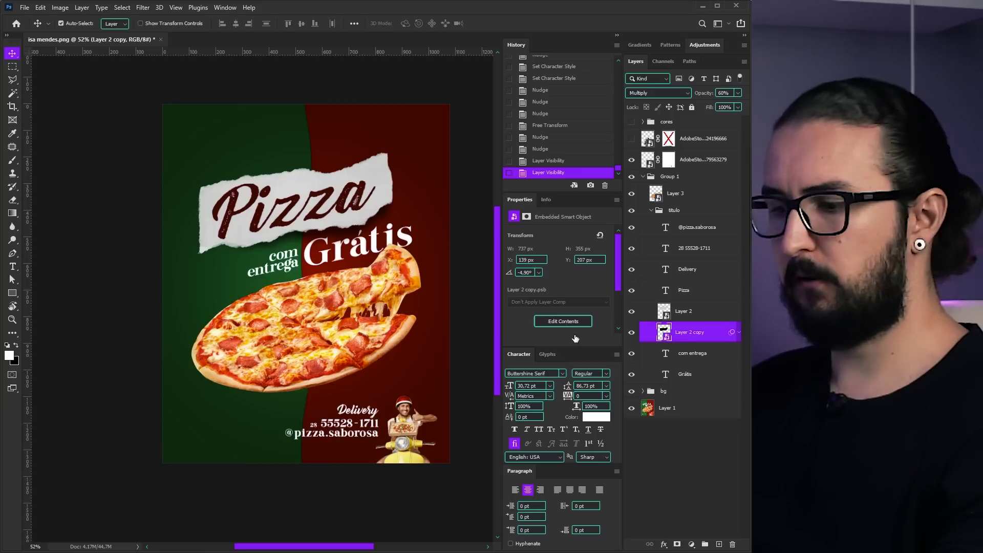
pyautogui.hotkey('ctrl', 't')
pyautogui.moveTo(400, 201); pyautogui.dragTo(393, 199)
pyautogui.press('Return')
pyautogui.press('Down')
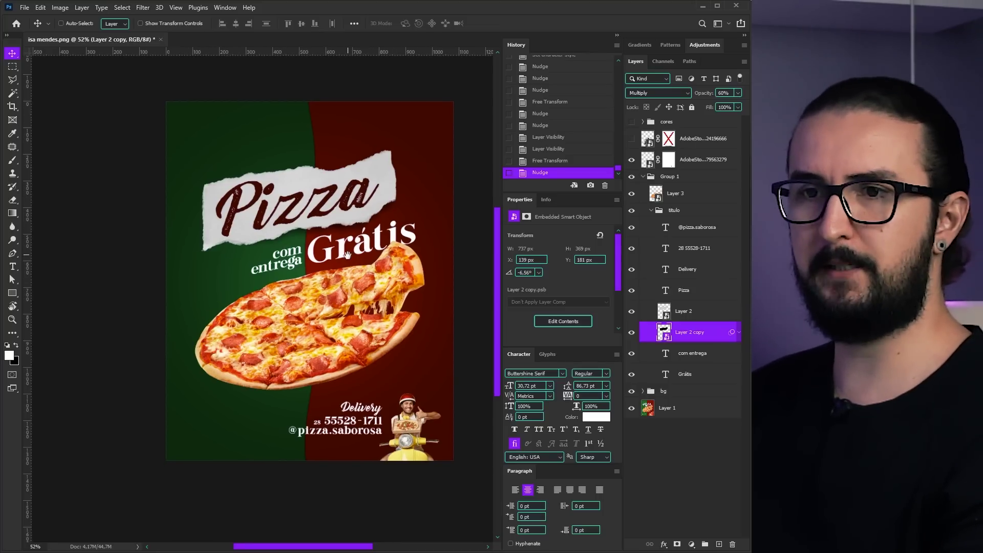
# Darken the pizza image with Levels, setting the black input to 9 and the midtones to 0.86
pyautogui.click(677, 197)
pyautogui.hotkey('ctrl', 'l')
pyautogui.moveTo(397, 226); pyautogui.dragTo(468, 227)
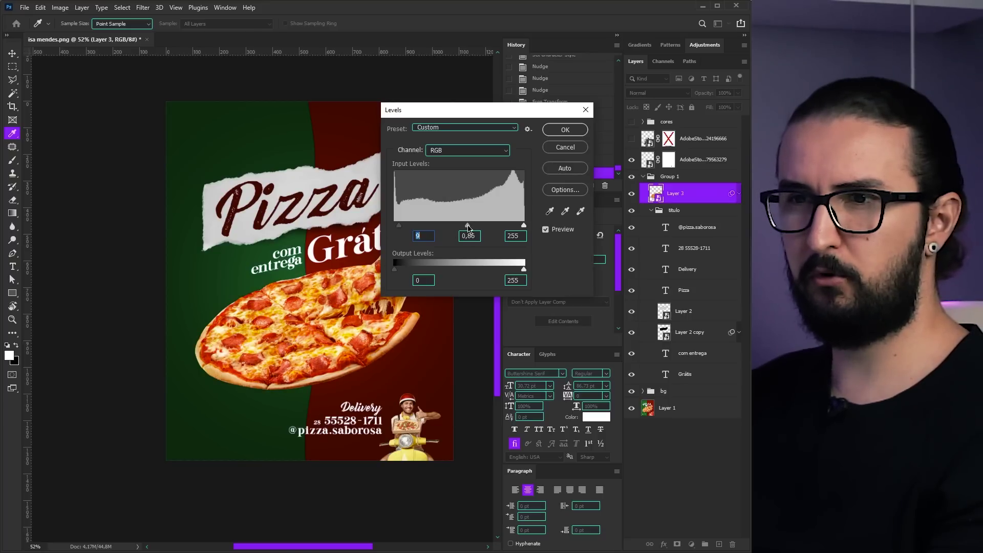
pyautogui.moveTo(468, 226); pyautogui.dragTo(468, 226)
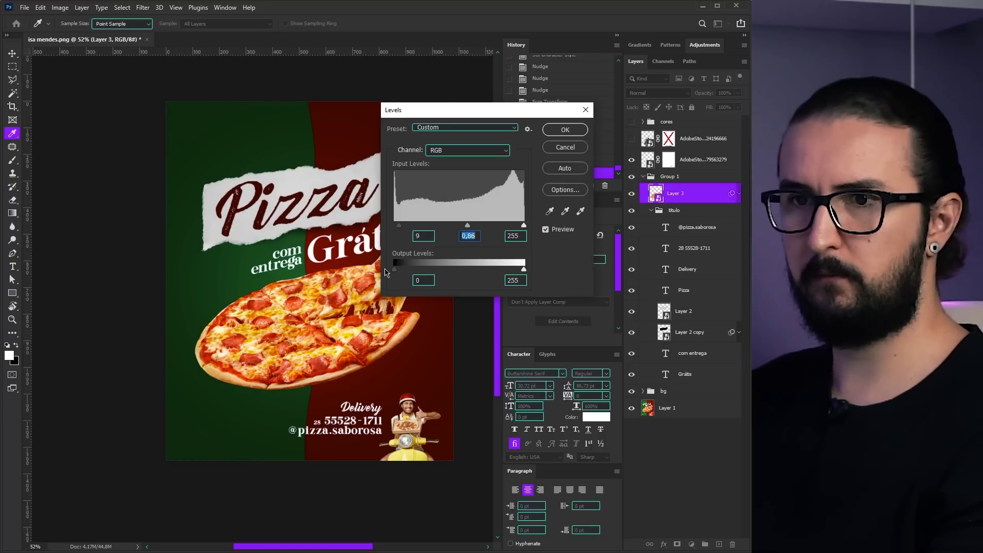
pyautogui.press('Return')
pyautogui.press('v')
# Move the three contact text layers out of the titulo group to above Group 1 and collapse titulo
pyautogui.click(653, 213)
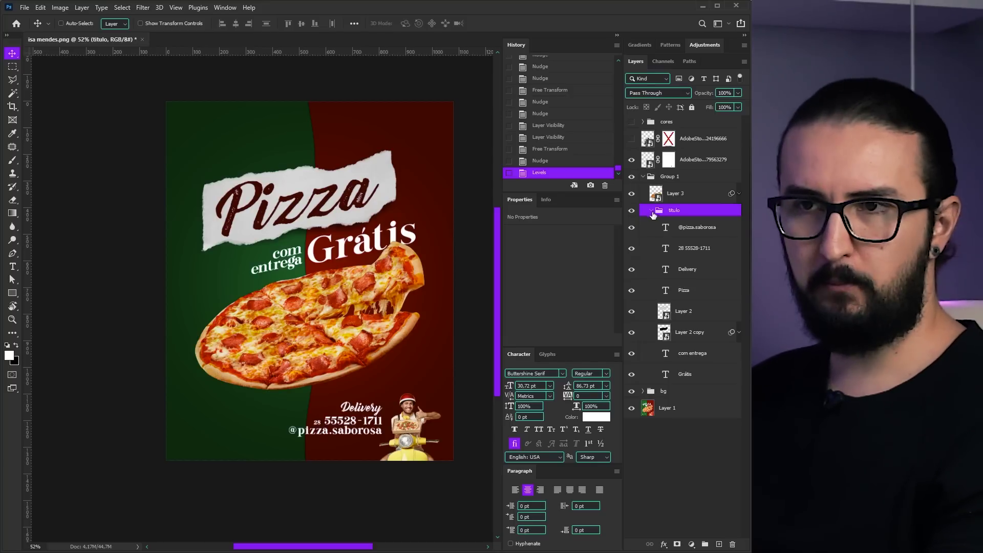
pyautogui.click(652, 212)
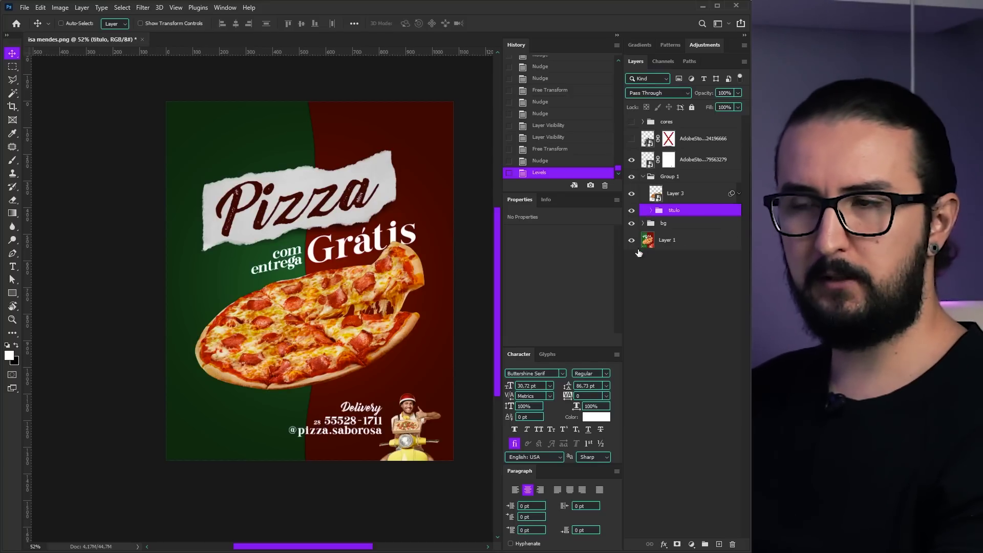
pyautogui.moveTo(685, 227); pyautogui.dragTo(680, 169)
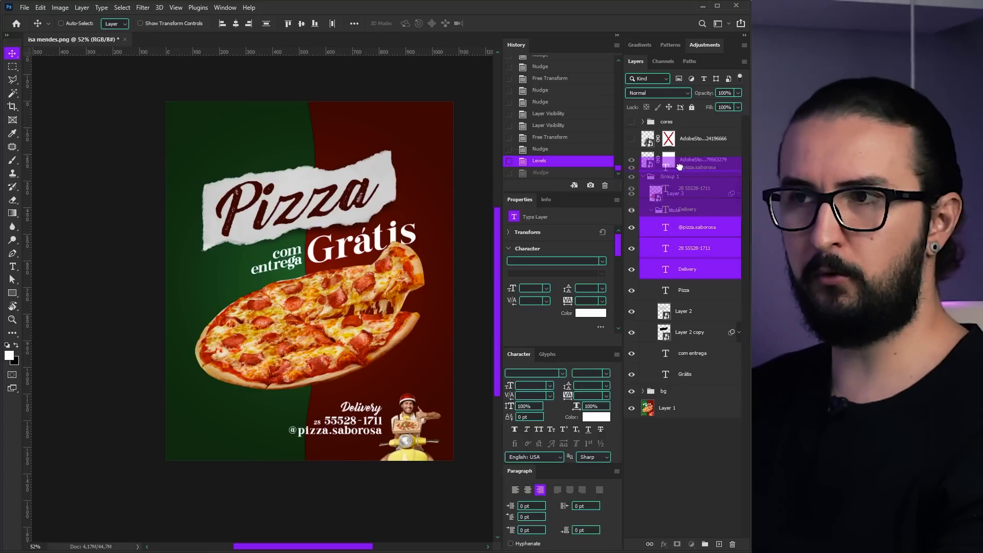
pyautogui.click(661, 274)
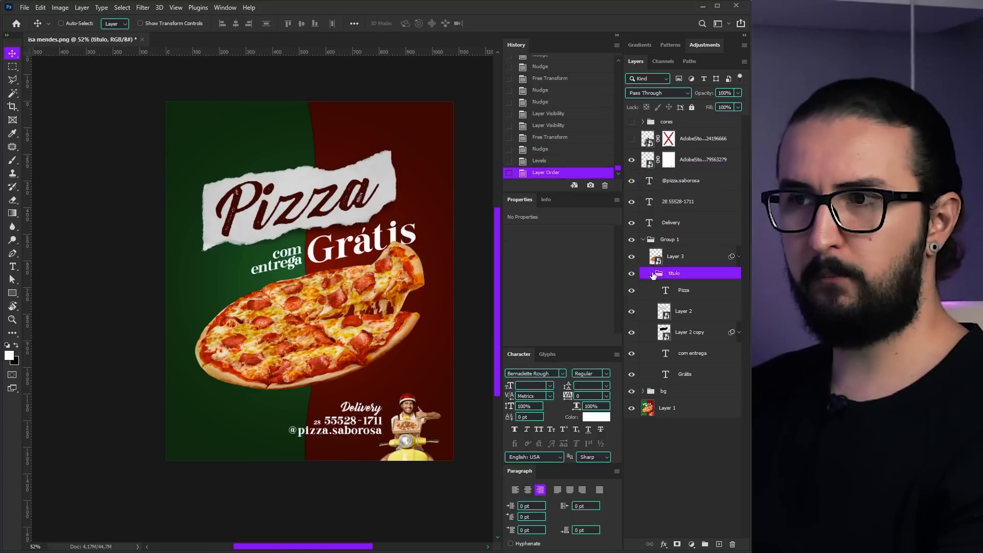
pyautogui.click(652, 273)
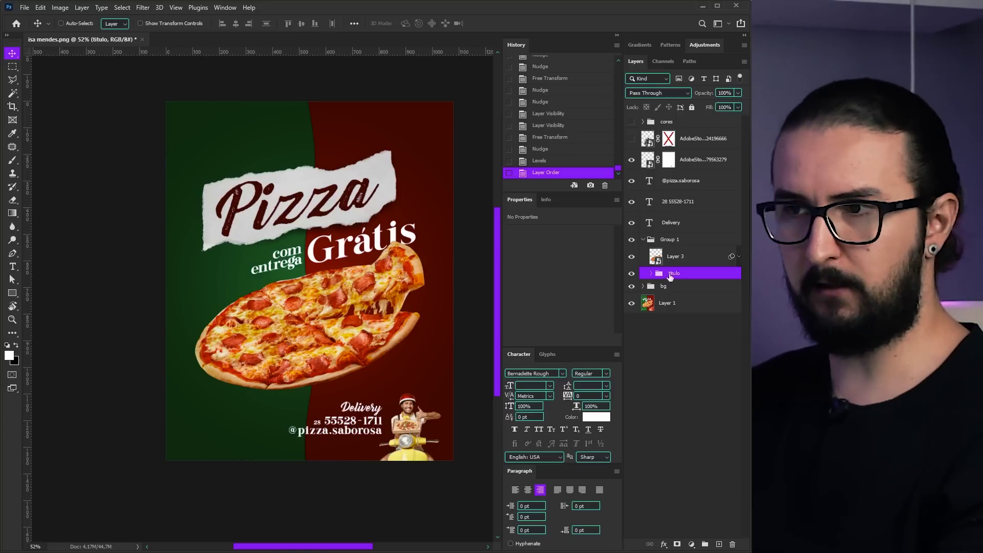
pyautogui.moveTo(409, 311); pyautogui.dragTo(413, 319)
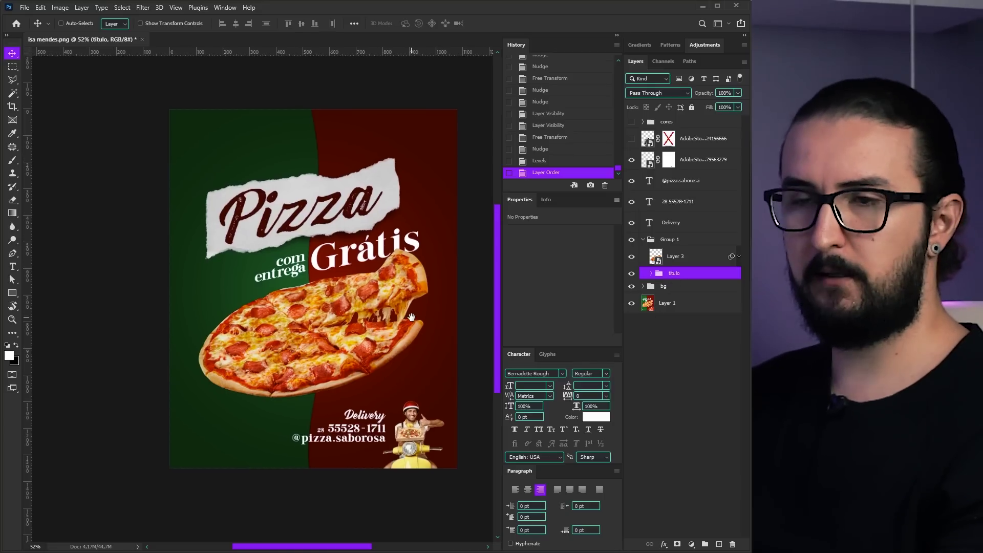
# Nudge Group 1 to fine-tune the vertical position of the title and pizza, and toggle the guides
pyautogui.click(673, 241)
pyautogui.press('Down')
pyautogui.press('Down')
pyautogui.press('Up')
pyautogui.press('Up')
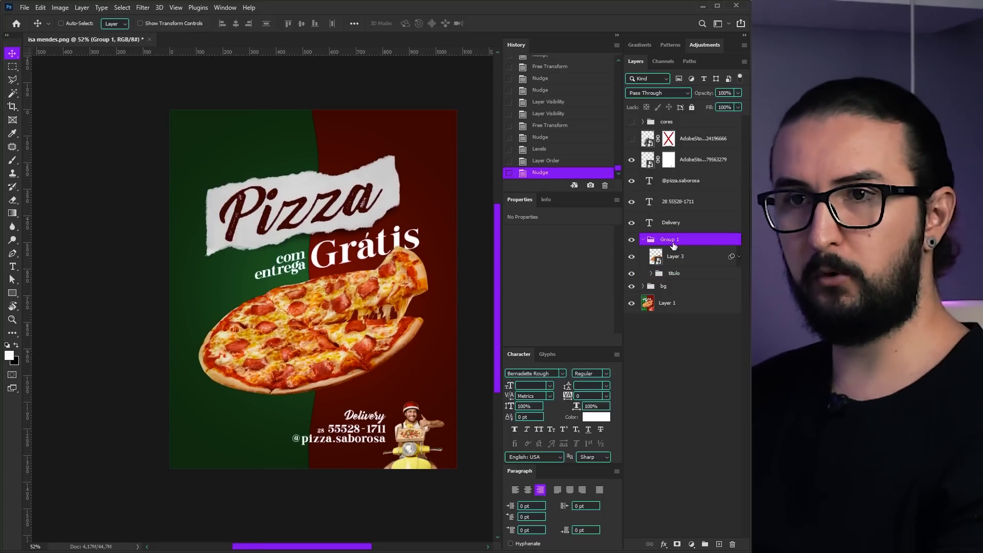
pyautogui.hotkey('ctrl', ';')
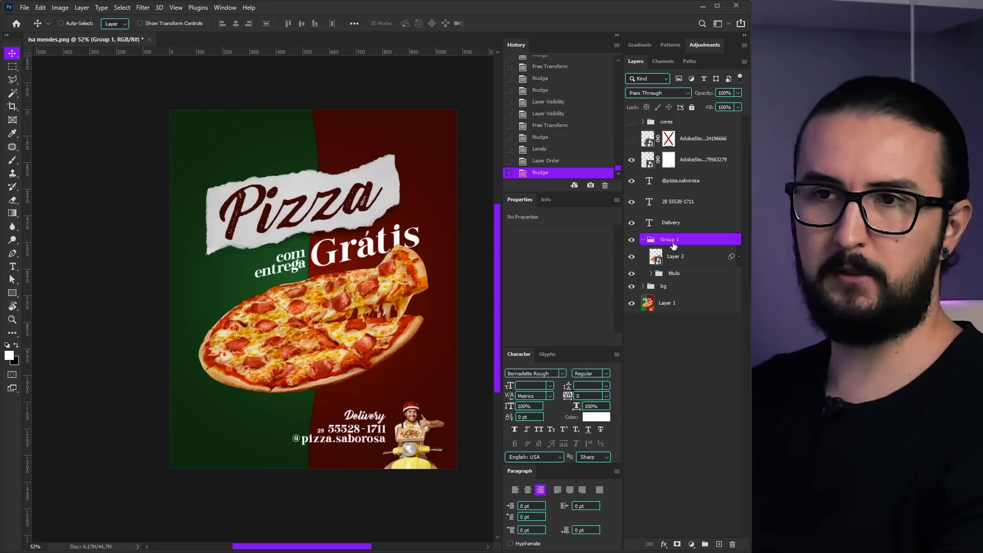
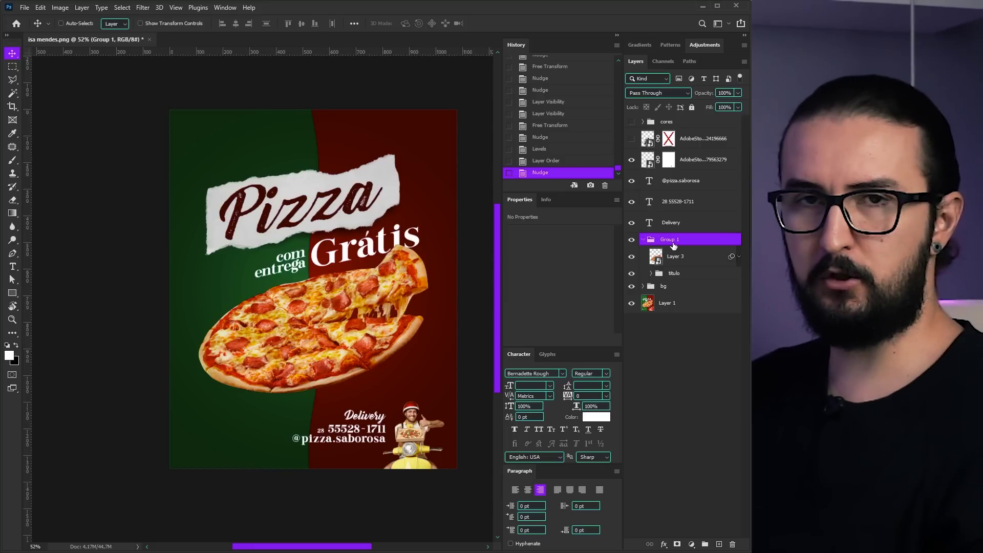
# Place the logo-q28a file above the Delivery layer as a small white logo in the flyer's upper-left corner
pyautogui.click(679, 225)
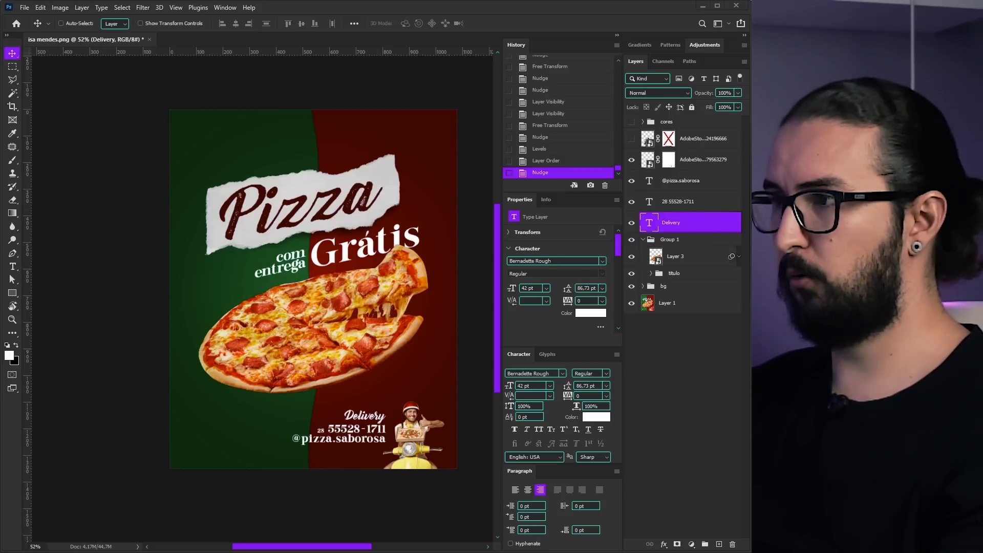
pyautogui.press('Return')
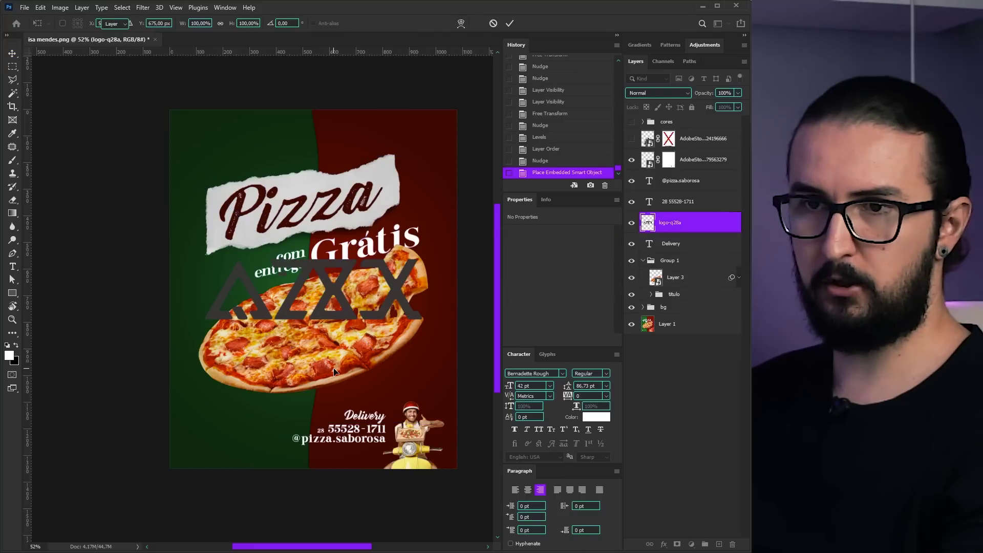
pyautogui.moveTo(342, 374); pyautogui.dragTo(357, 372)
pyautogui.hotkey('ctrl', 't')
pyautogui.moveTo(427, 393); pyautogui.dragTo(330, 336)
pyautogui.press('Return')
pyautogui.moveTo(348, 298); pyautogui.dragTo(257, 446)
pyautogui.hotkey('ctrl', 't')
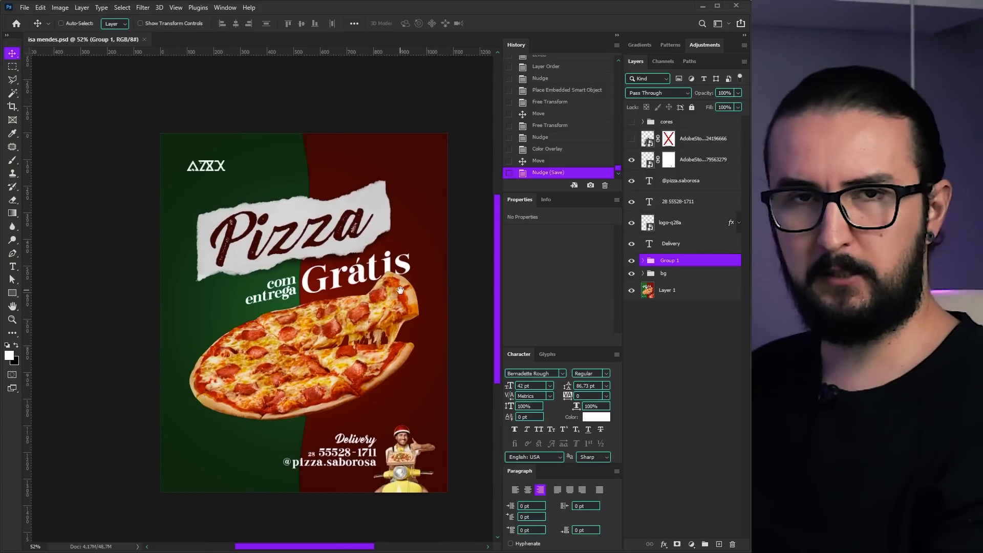
# Expand Group 1 and select the titulo group inside it, leaving titulo collapsed
pyautogui.scroll(1, 399, 348)
pyautogui.scroll(2, 399, 349)
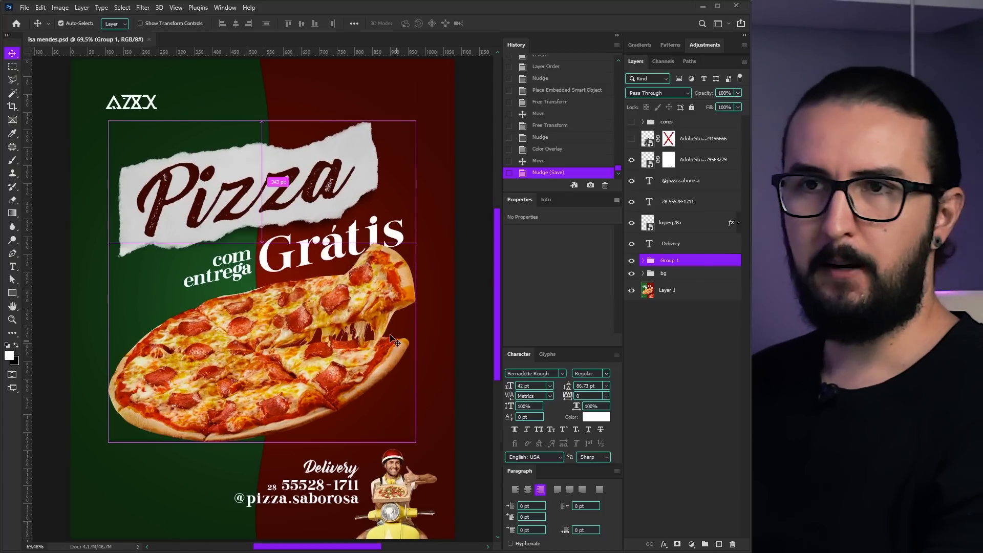
pyautogui.click(644, 262)
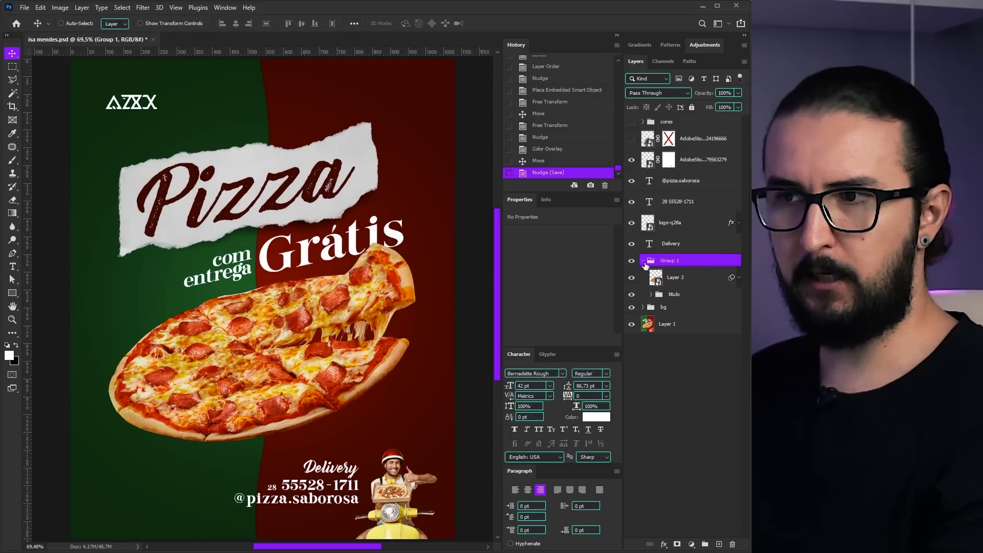
pyautogui.click(675, 296)
pyautogui.click(651, 296)
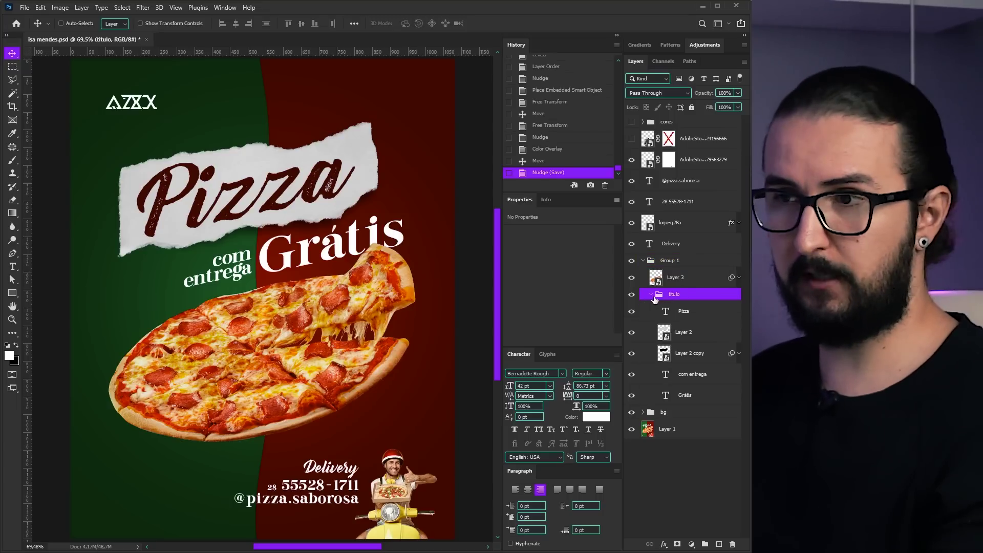
pyautogui.click(651, 295)
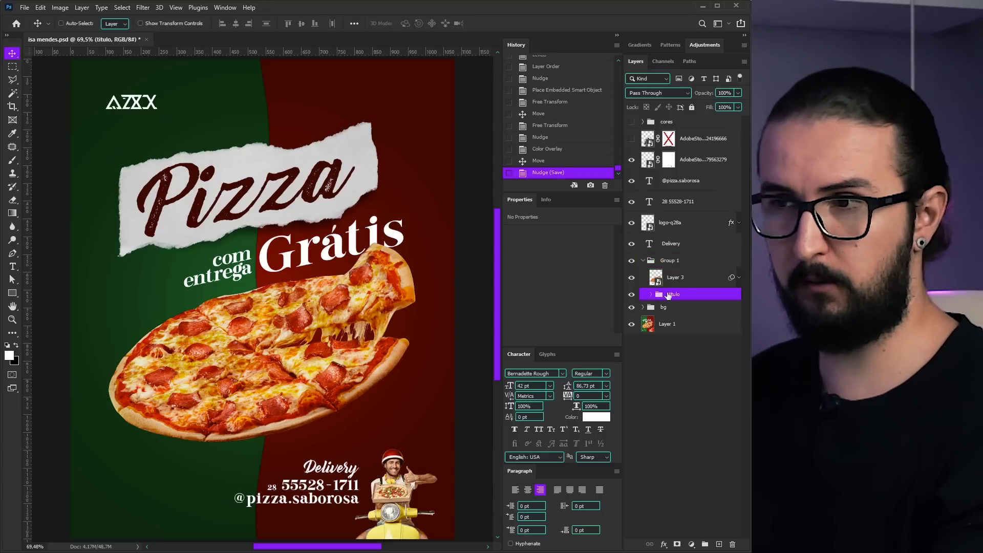
# Draw a white 17-pointed star about 777 × 773 px over the pizza with the Polygon tool, using a 10% star ratio
pyautogui.click(12, 293)
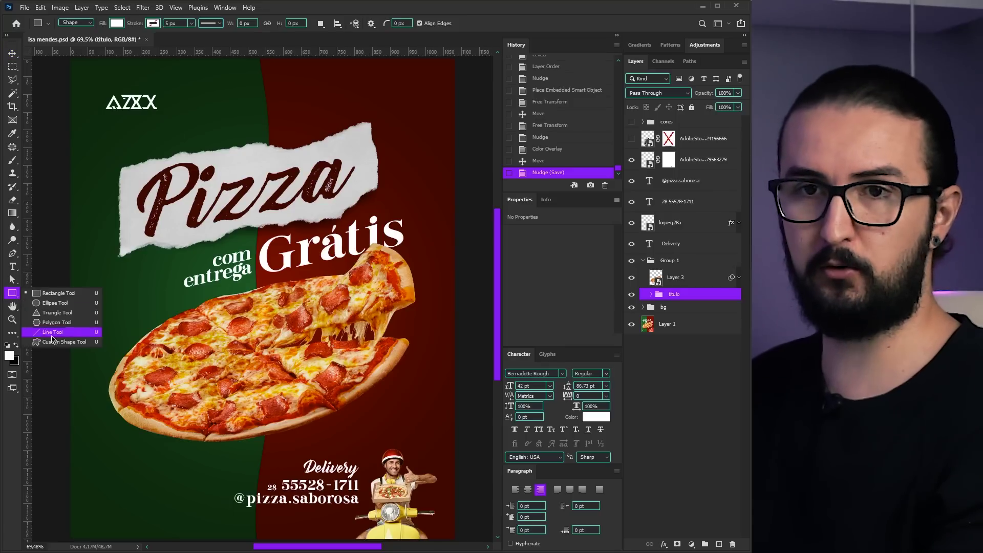
pyautogui.click(53, 322)
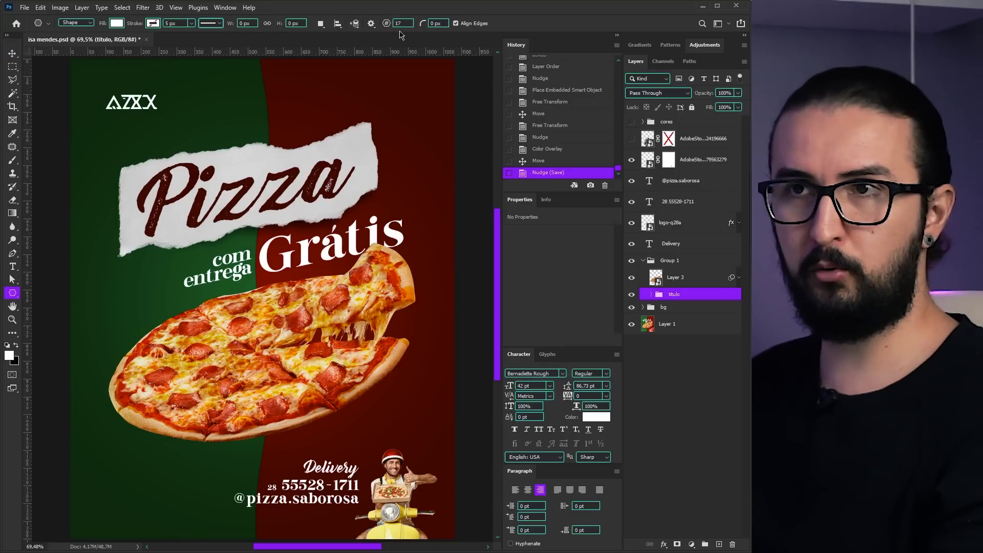
pyautogui.moveTo(193, 247); pyautogui.dragTo(354, 402)
pyautogui.hotkey('ctrl', 'z')
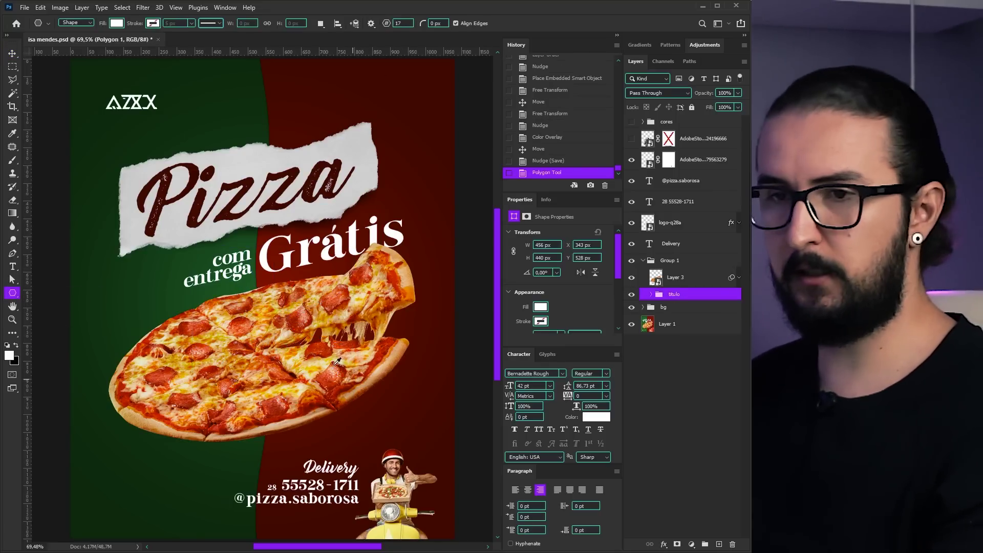
pyautogui.scroll(-2, 307, 344)
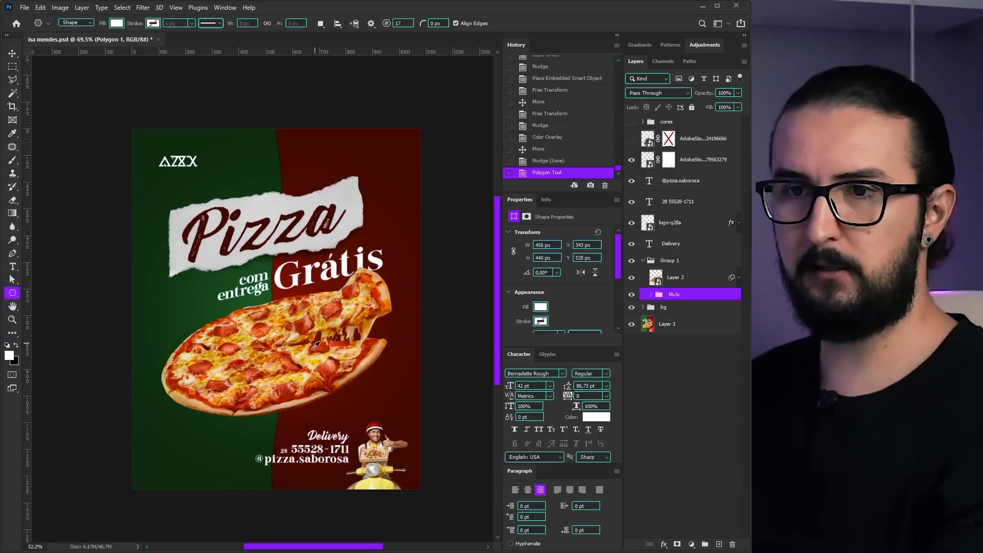
pyautogui.click(405, 23)
pyautogui.click(371, 24)
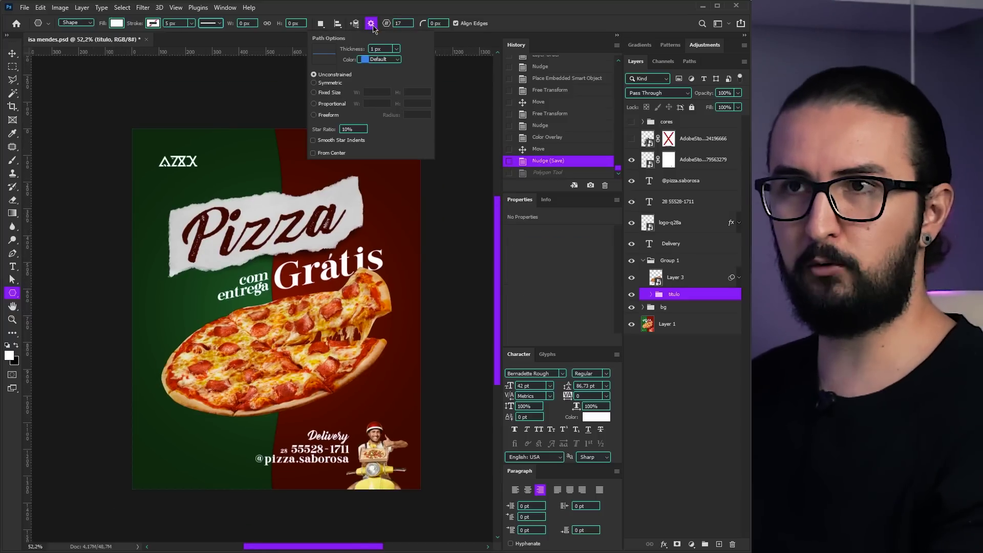
pyautogui.click(356, 129)
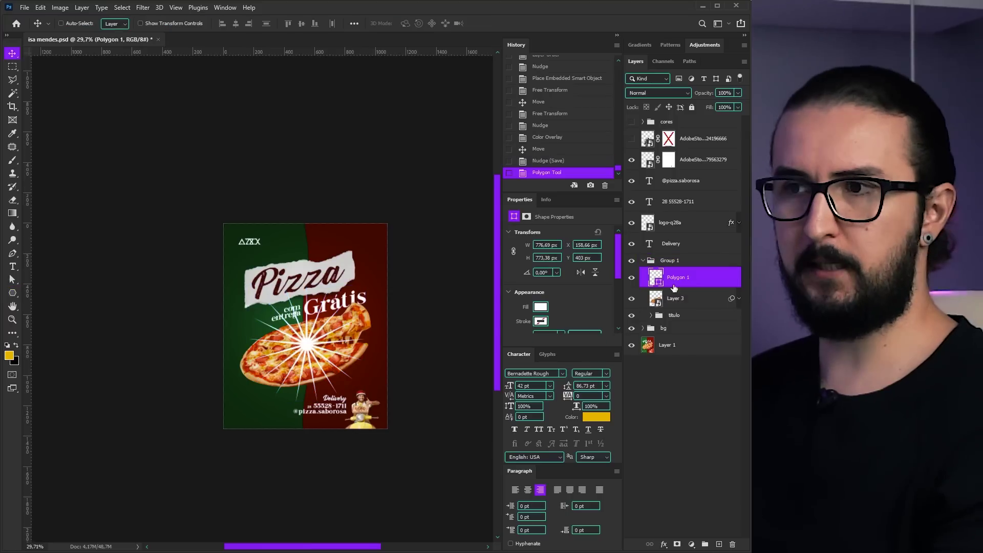
# Move Polygon 1 to the top of the bg group and enlarge it to about 874 × 871 px behind the pizza
pyautogui.press('v')
pyautogui.moveTo(686, 286); pyautogui.dragTo(641, 310)
pyautogui.click(644, 308)
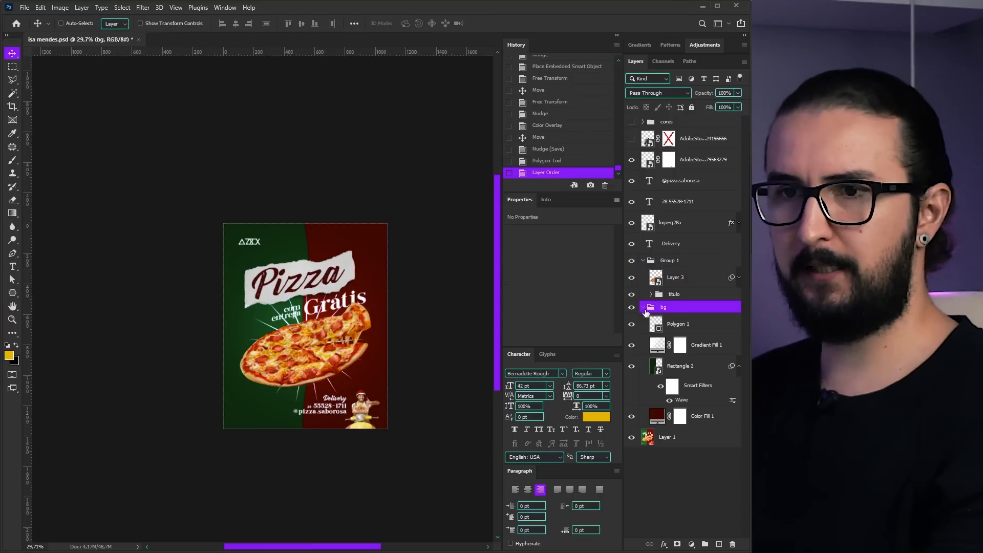
pyautogui.click(679, 325)
pyautogui.press('Return')
pyautogui.moveTo(361, 362); pyautogui.dragTo(405, 378)
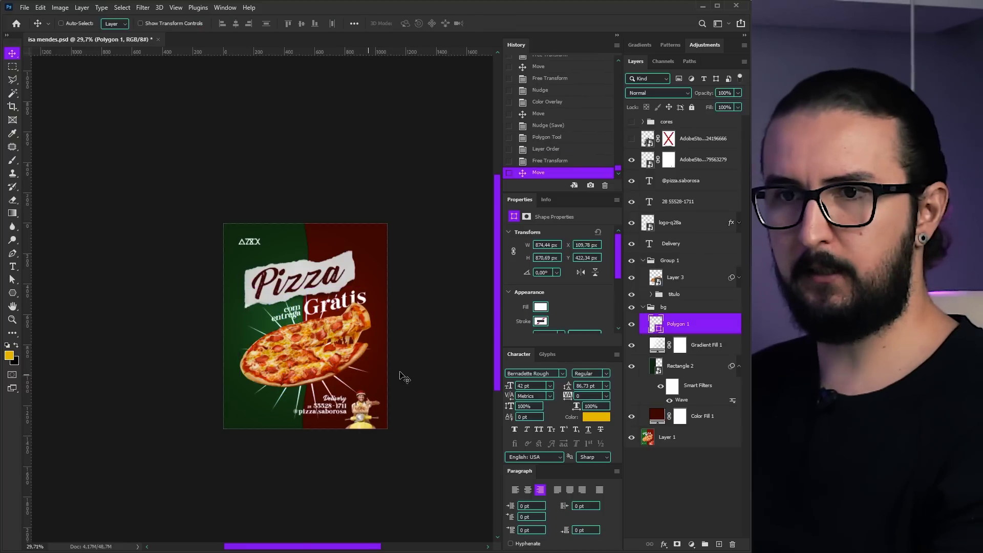
# Apply an 18 px Gaussian Blur to Polygon 1 as a smart object and enlarge it to about 1052 × 1036 px, centred horizontally
pyautogui.click(145, 9)
pyautogui.moveTo(186, 140)
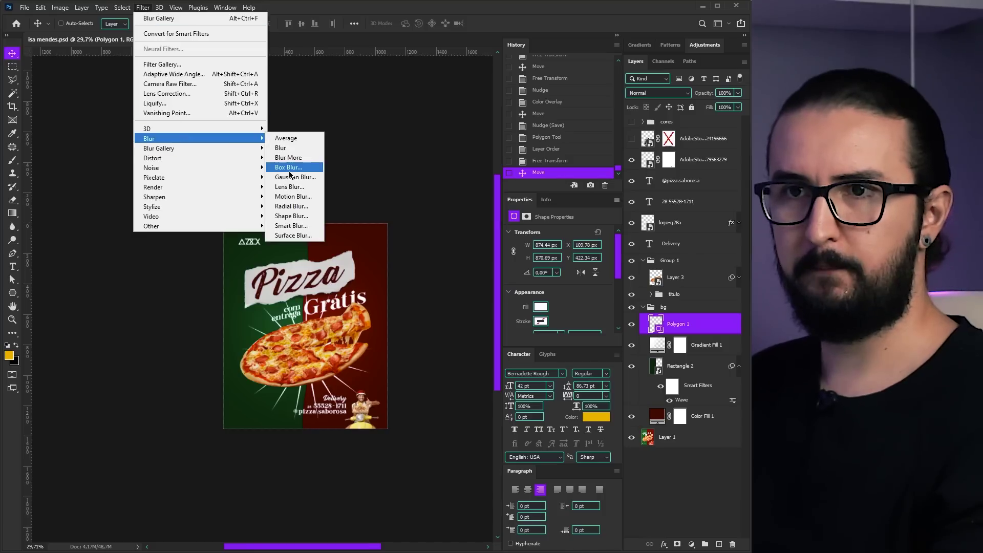
pyautogui.click(295, 175)
pyautogui.click(379, 211)
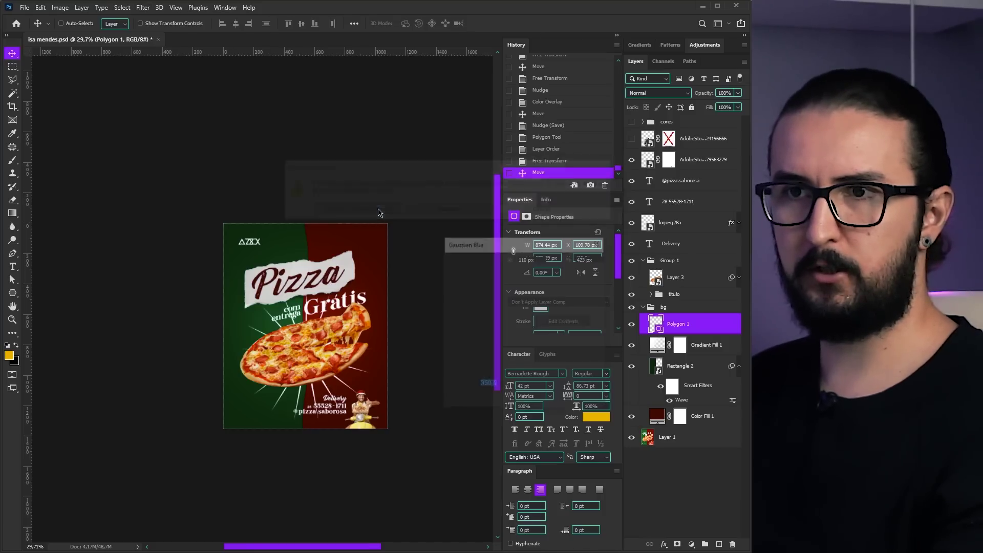
pyautogui.moveTo(470, 401); pyautogui.dragTo(495, 404)
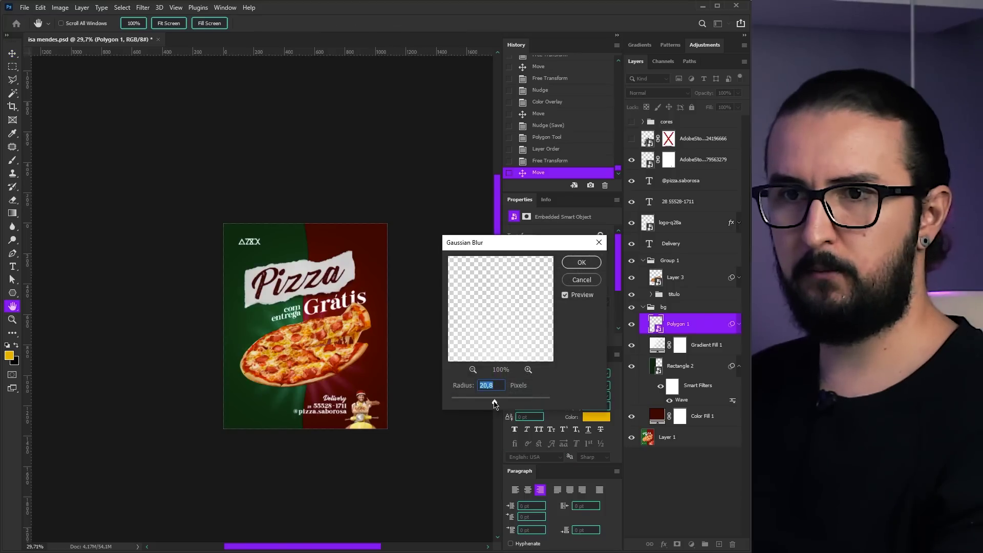
pyautogui.write('18')
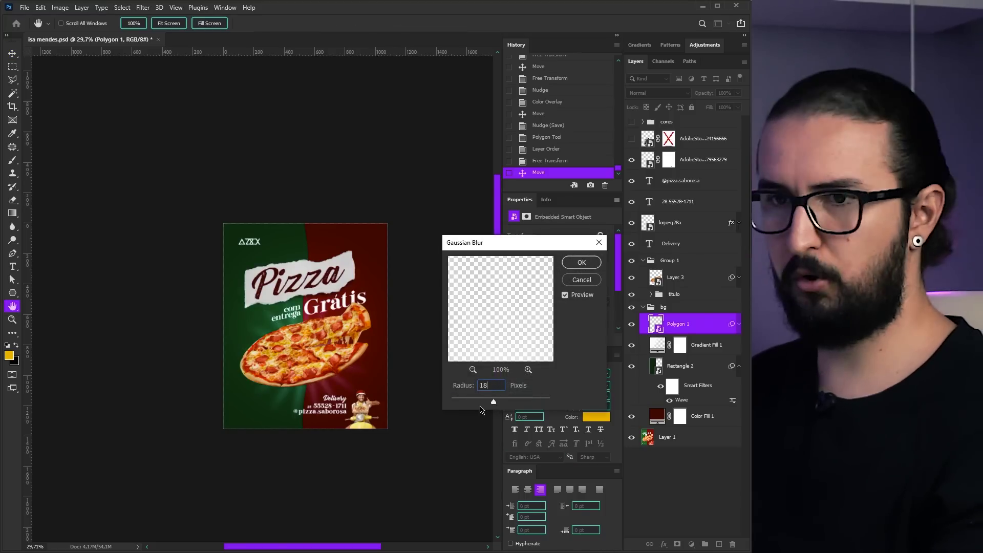
pyautogui.press('Return')
pyautogui.hotkey('ctrl', 't')
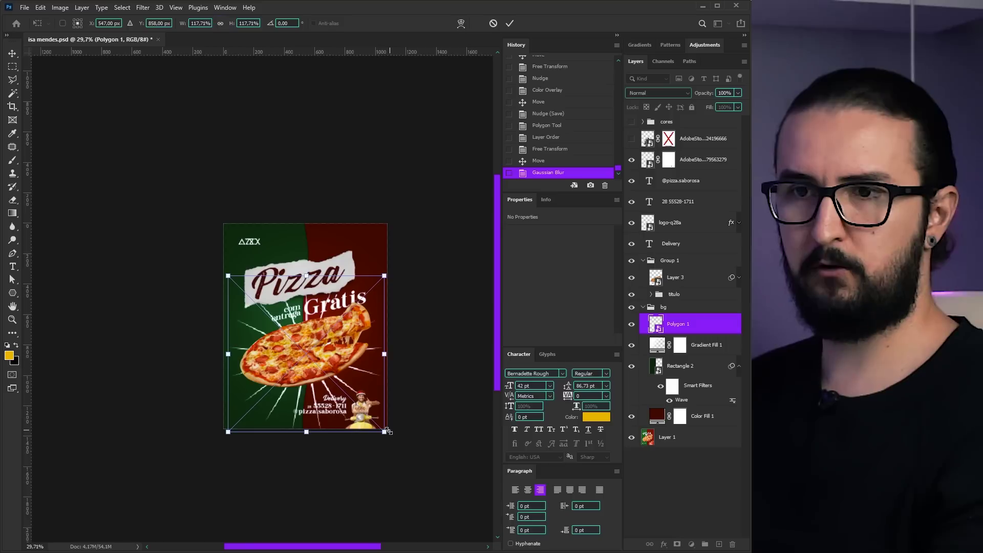
pyautogui.press('Return')
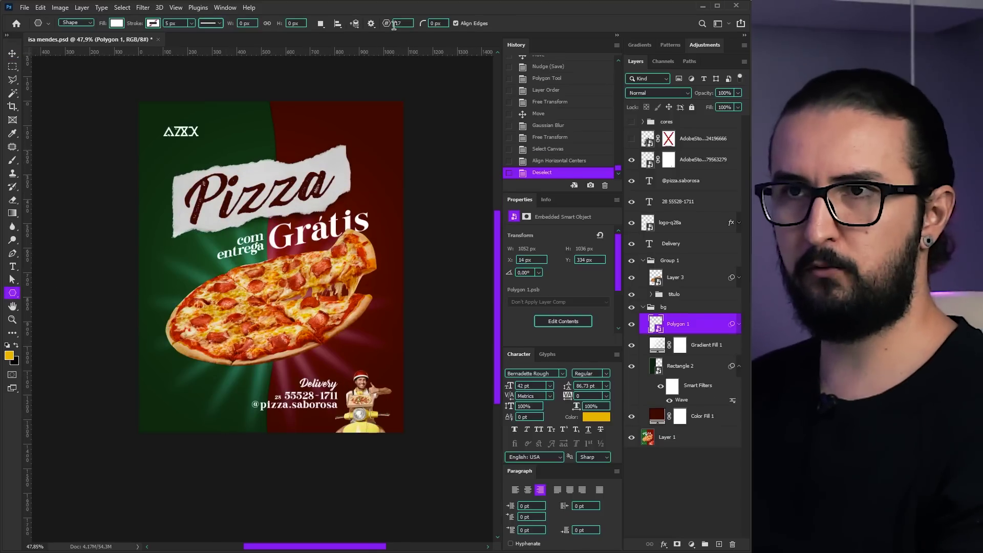
# Adjust the star ratio and draw a second white star with thicker rays, about 657 × 654 px, behind the pizza
pyautogui.click(371, 23)
pyautogui.doubleClick(351, 131)
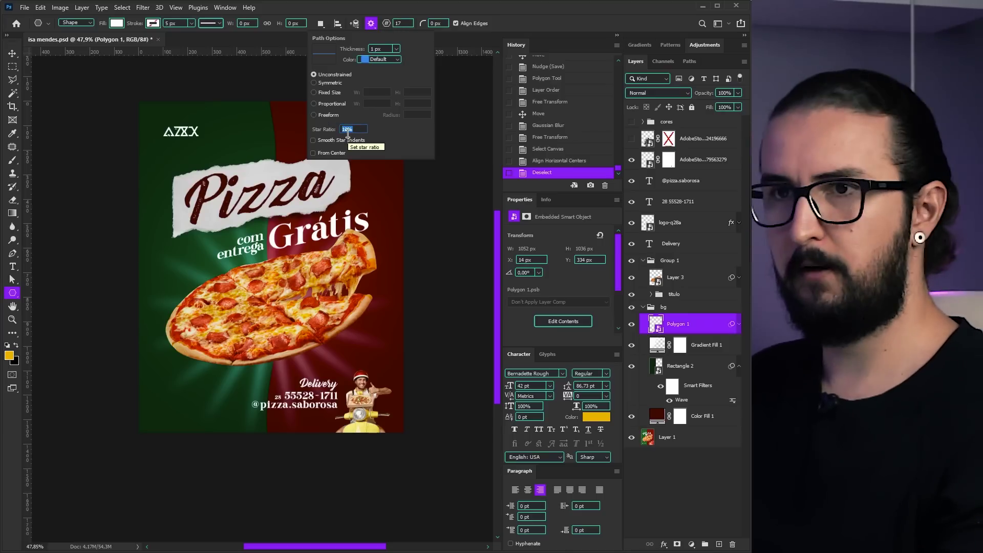
pyautogui.press('Return')
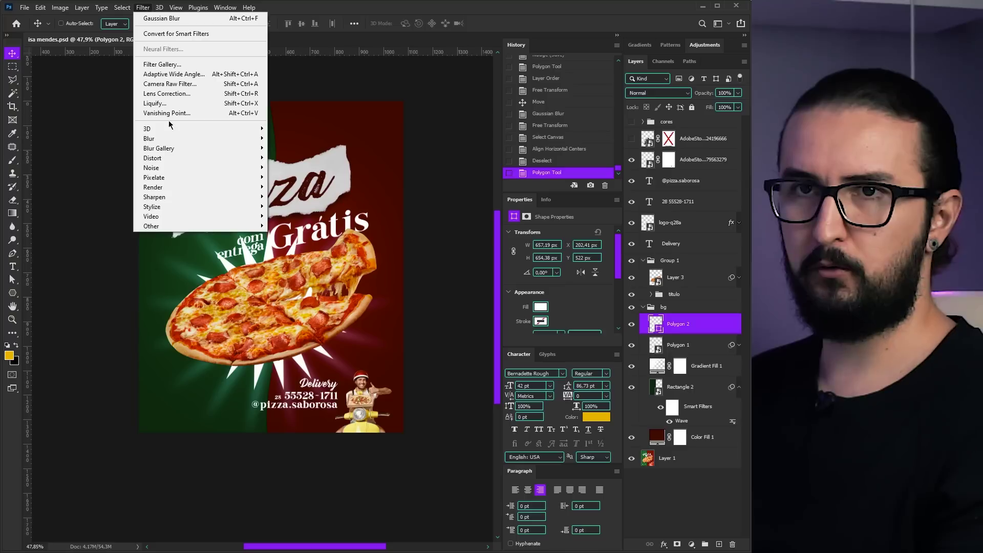
# Convert Polygon 2 to a smart object and apply a Gaussian Blur with a 37.4 px radius
pyautogui.moveTo(190, 141)
pyautogui.click(296, 177)
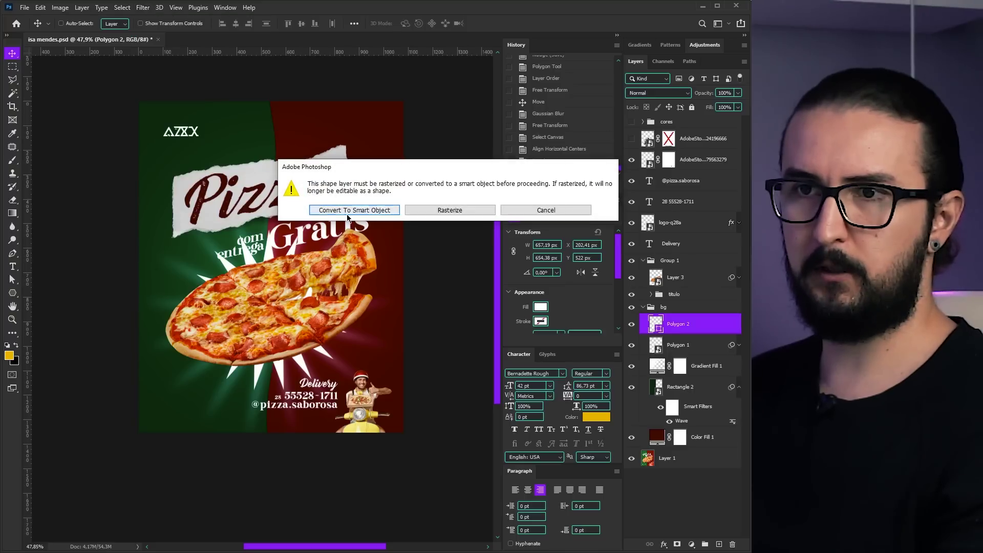
pyautogui.click(373, 208)
pyautogui.moveTo(493, 402); pyautogui.dragTo(500, 403)
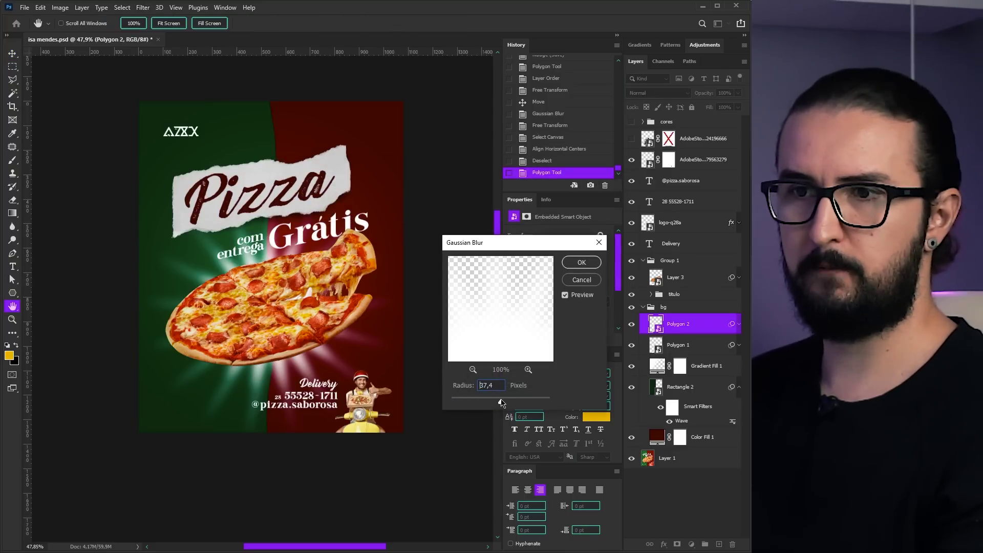
pyautogui.click(582, 263)
# Scale Polygon 2 up to 114.64% and align its horizontal and vertical centres with Polygon 1
pyautogui.hotkey('ctrl', 't')
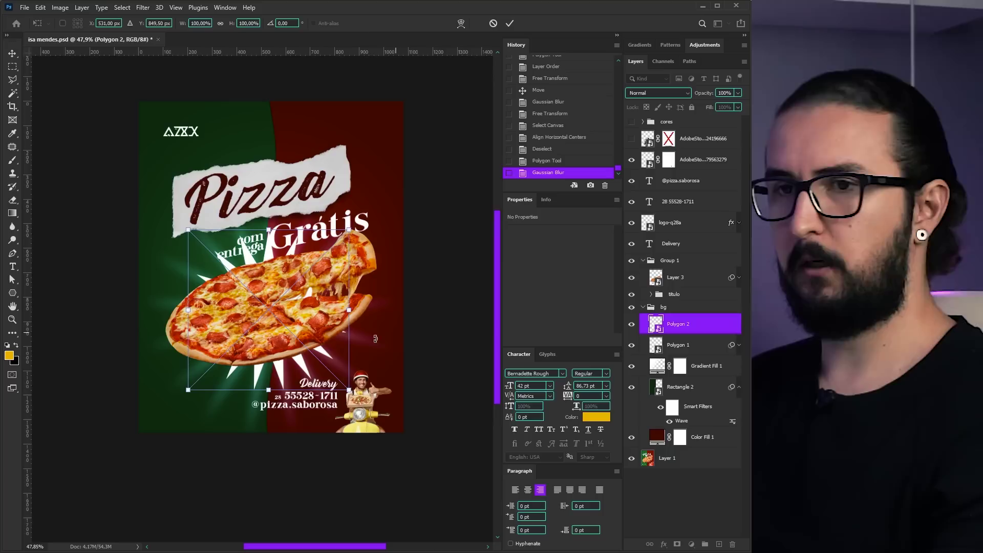
pyautogui.moveTo(350, 390); pyautogui.dragTo(361, 400)
pyautogui.press('Return')
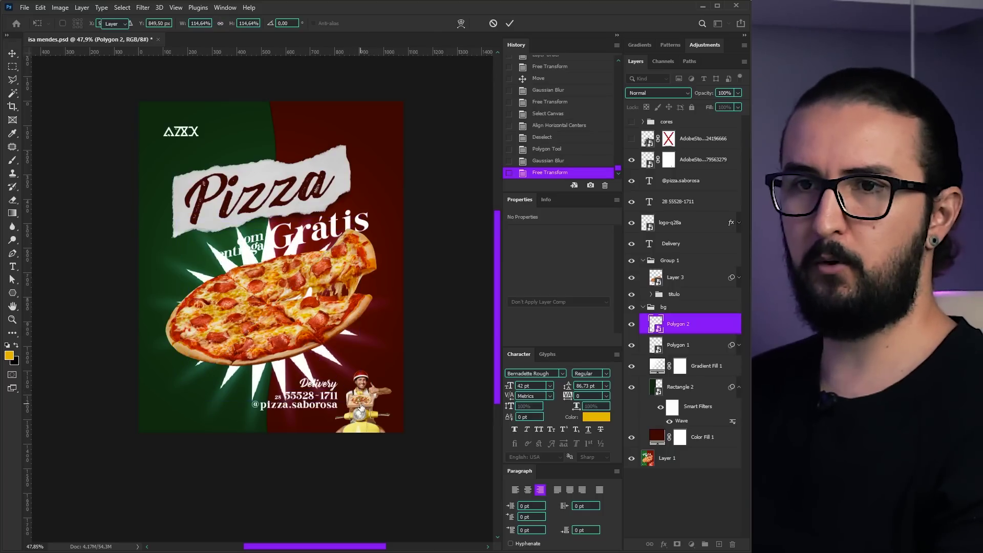
pyautogui.press('v')
pyautogui.keyDown('shift'); pyautogui.click(676, 345); pyautogui.keyUp('shift')
pyautogui.click(237, 23)
pyautogui.click(301, 23)
# Group Polygon 1 and Polygon 2 and name the group shiny
pyautogui.hotkey('ctrl', 'g')
pyautogui.doubleClick(681, 321)
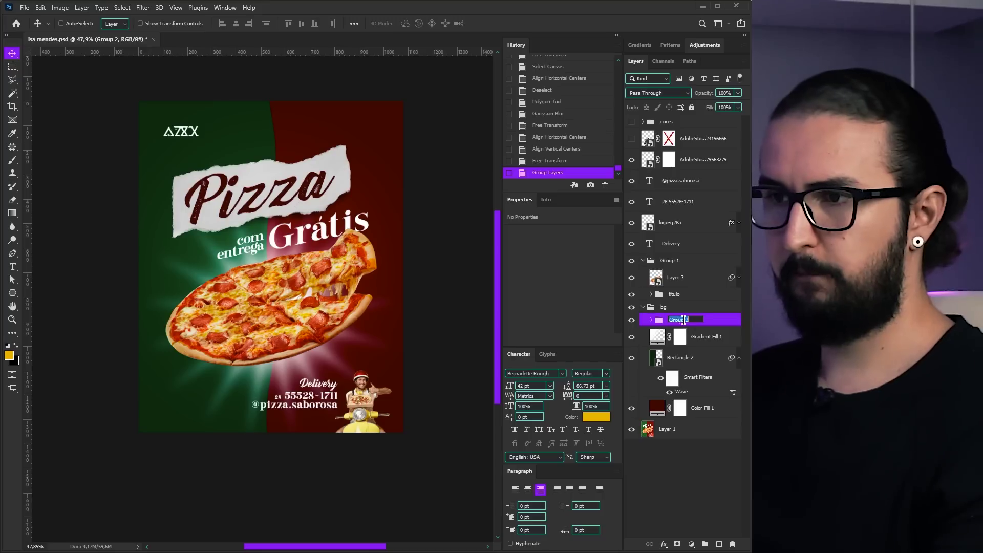
pyautogui.write('shiny')
pyautogui.press('Return')
pyautogui.press('b')
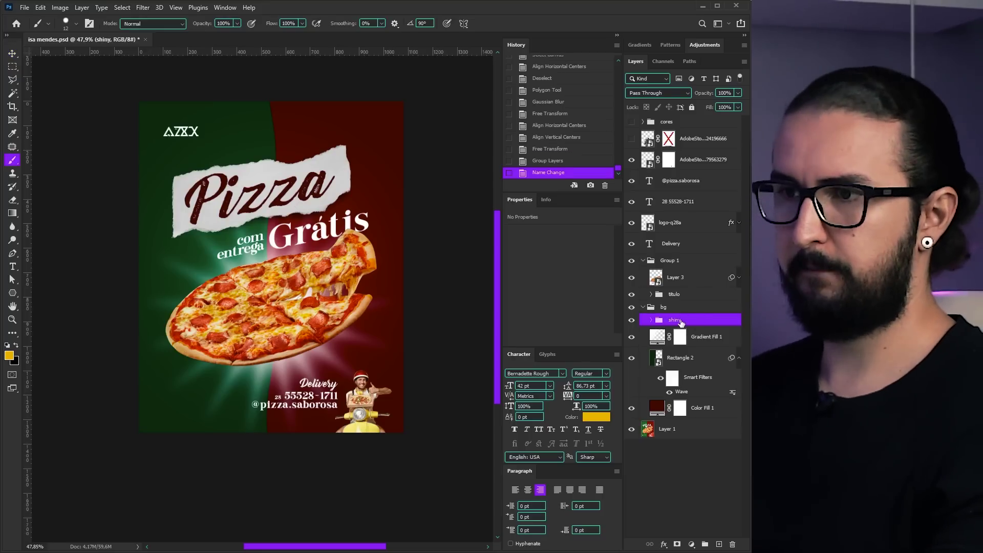
# Set the blend mode of Polygon 2 and Polygon 1 in the shiny group to Overlay
pyautogui.click(651, 319)
pyautogui.click(652, 92)
pyautogui.click(646, 221)
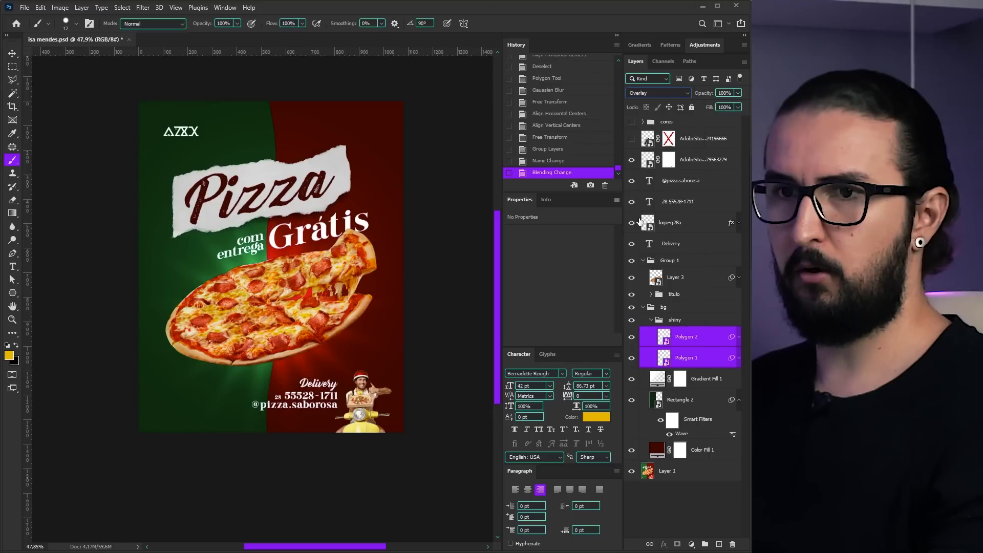
# Duplicate both polygon layers with the Lighten blend mode and set Polygon 1 copy's opacity to 50%
pyautogui.hotkey('ctrl', 'j')
pyautogui.hotkey('shift', 'alt', 'g')
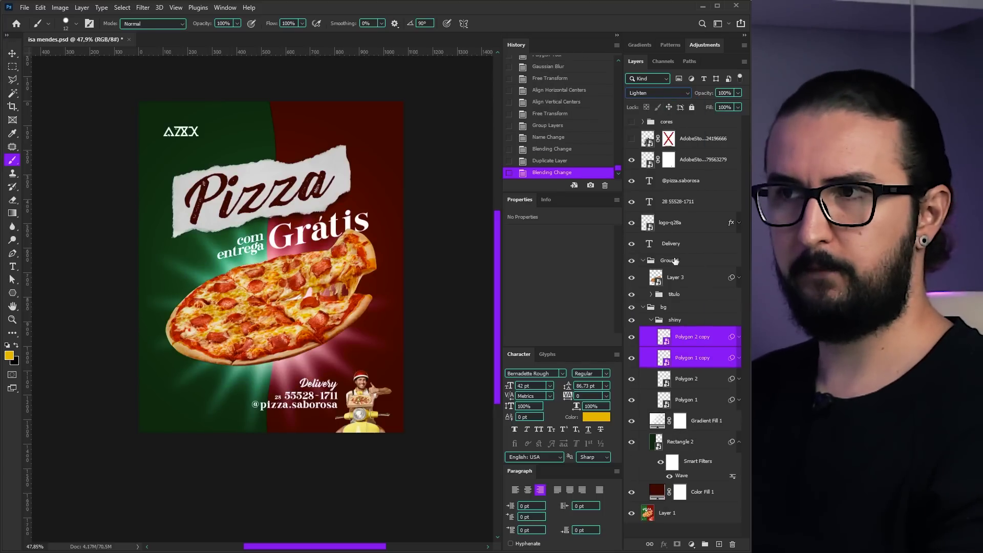
pyautogui.press('v')
pyautogui.keyDown('ctrl'); pyautogui.click(687, 340); pyautogui.keyUp('ctrl')
pyautogui.press('5')
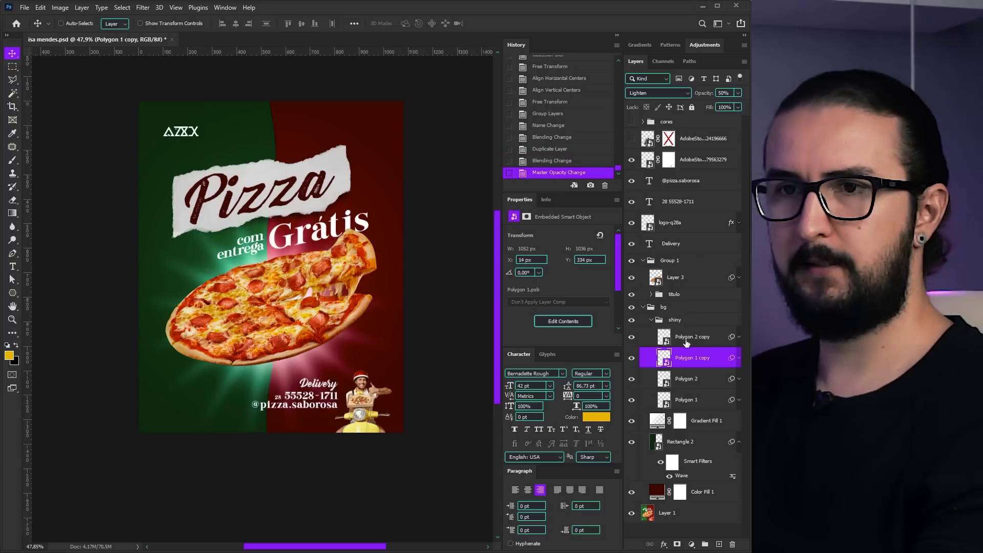
# Set Polygon 2 copy's opacity to 30%, duplicate the original Polygon 1 and Polygon 2 again, and scale the new copies down
pyautogui.click(688, 338)
pyautogui.press('5')
pyautogui.press('3')
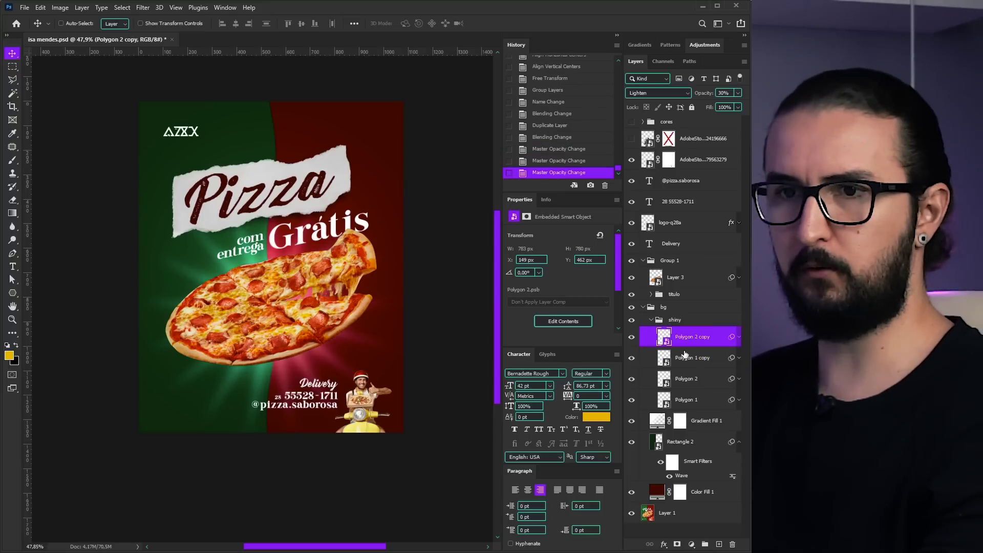
pyautogui.click(686, 358)
pyautogui.click(686, 400)
pyautogui.keyDown('ctrl'); pyautogui.click(687, 383); pyautogui.keyUp('ctrl')
pyautogui.hotkey('ctrl', 'j')
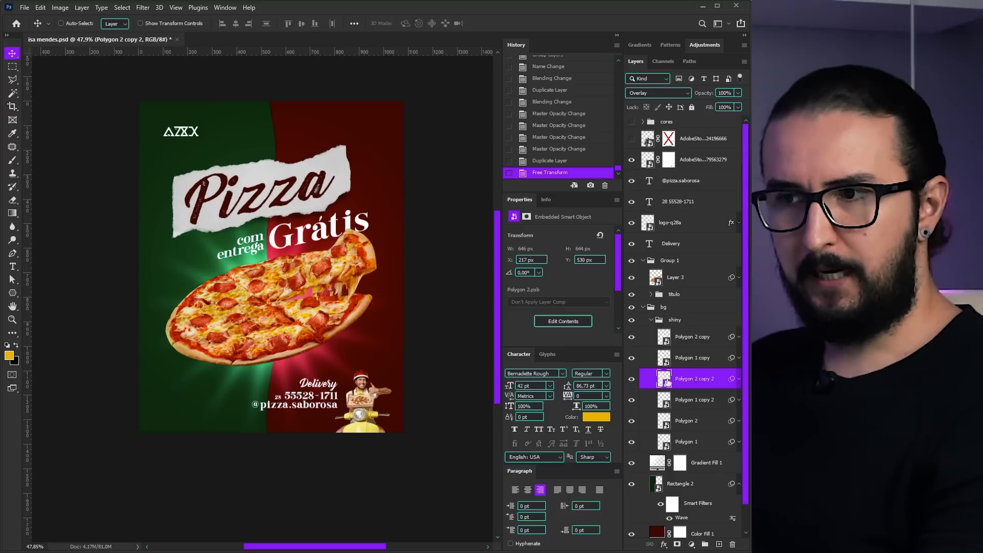
# Shift the shiny group slightly down and stretch its width to about 114.16%
pyautogui.click(671, 322)
pyautogui.hotkey('ctrl', 't')
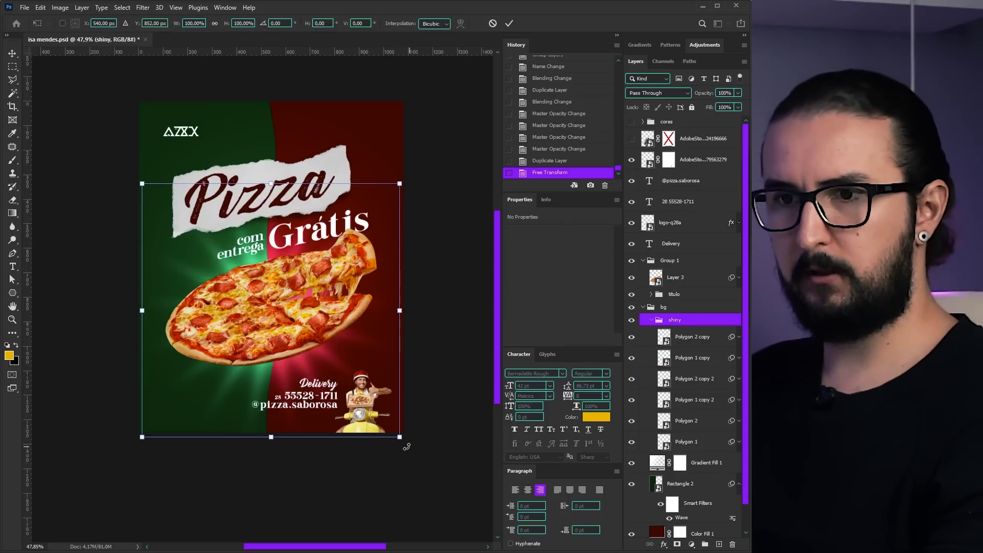
pyautogui.press('Return')
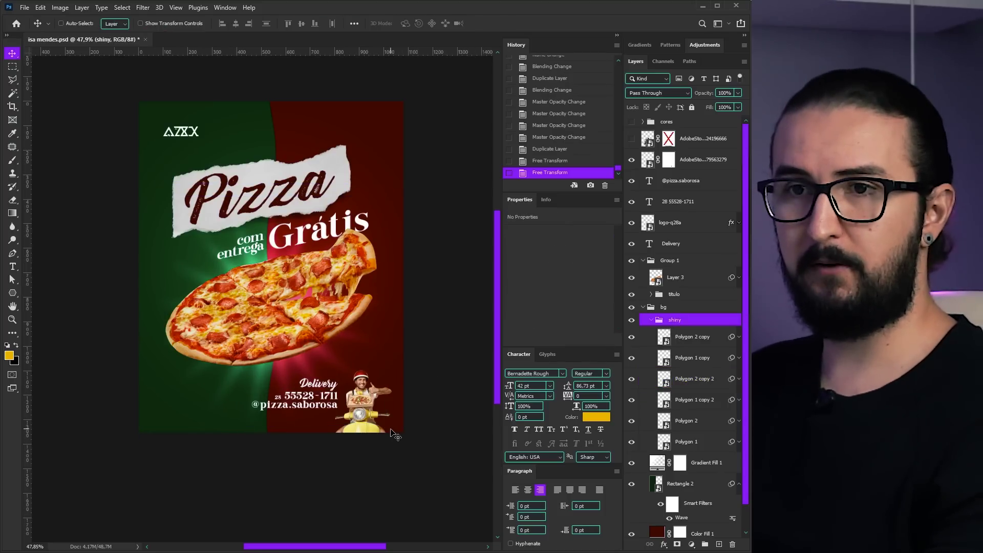
pyautogui.scroll(-2, 359, 322)
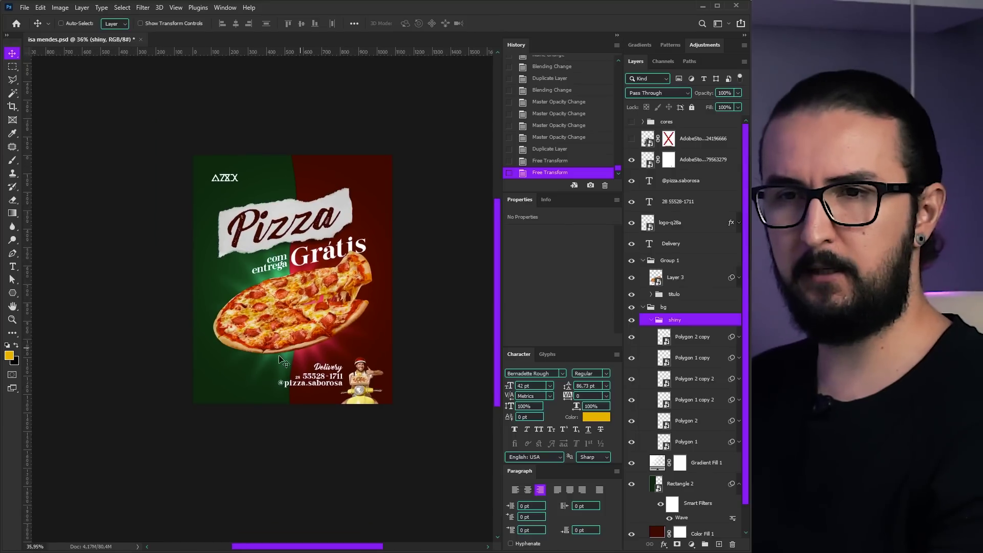
pyautogui.hotkey('ctrl', 't')
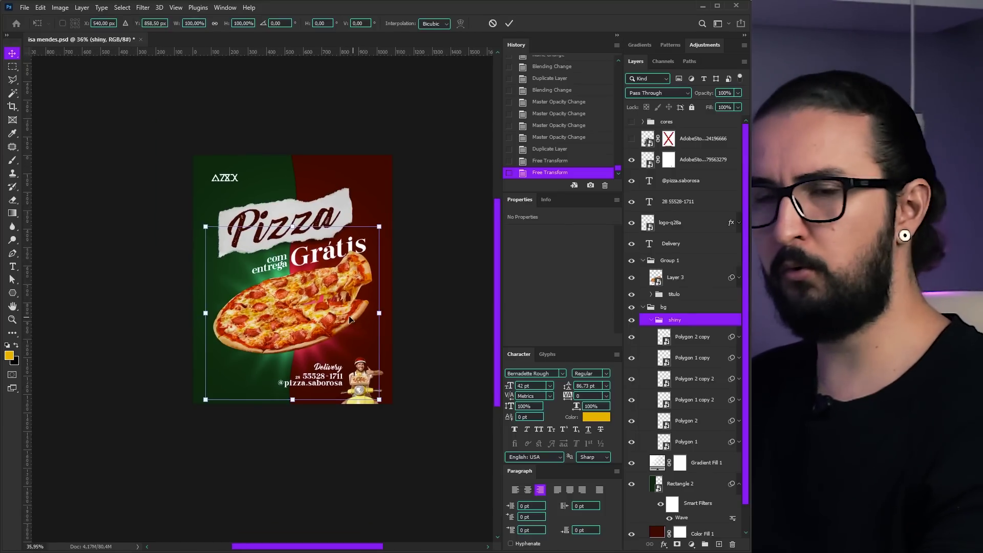
pyautogui.moveTo(380, 313); pyautogui.dragTo(388, 314)
pyautogui.press('Return')
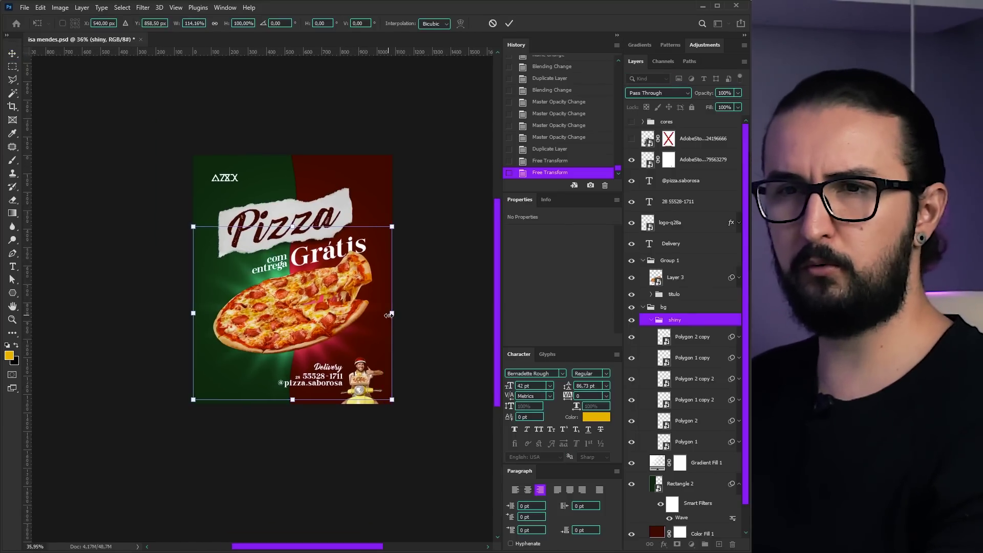
# Scale the shiny group down slightly so the light rays sit closer around the pizza
pyautogui.hscroll(-2, 357, 359)
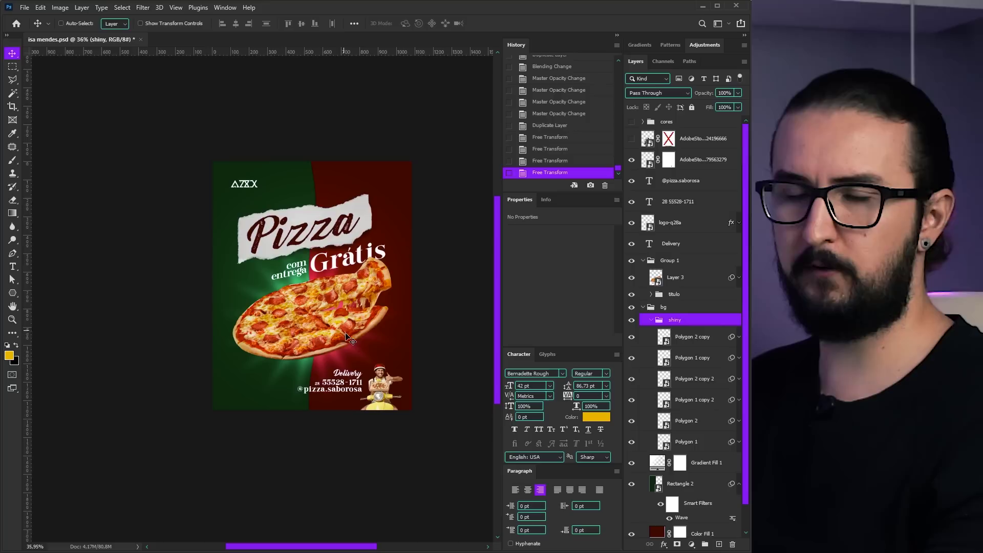
pyautogui.hotkey('ctrl', 't')
pyautogui.moveTo(404, 406); pyautogui.dragTo(394, 401)
pyautogui.press('Return')
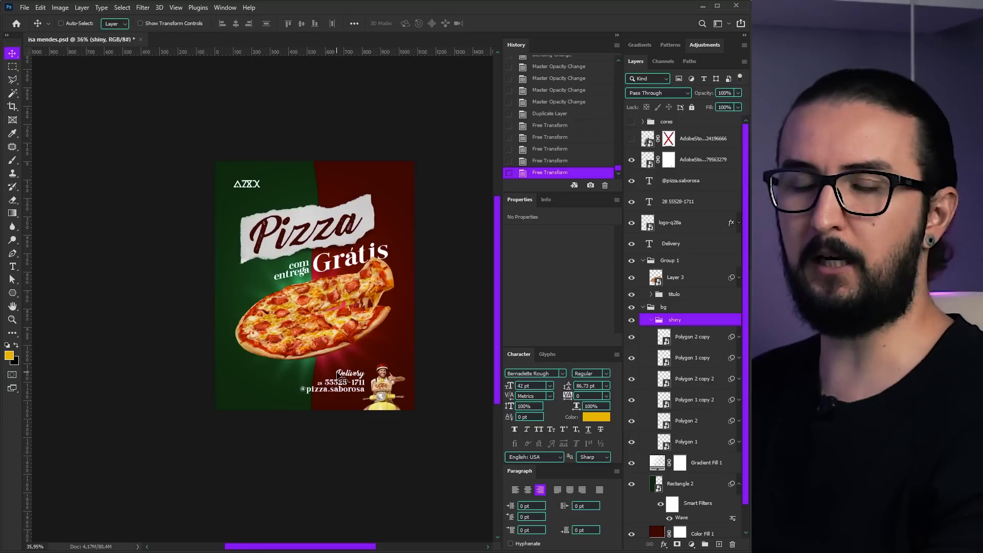
# Add a white Lighten Outer Glow to the pizza on Layer 3 with 100% opacity and 147 px size
pyautogui.click(705, 279)
pyautogui.scroll(4, 392, 302)
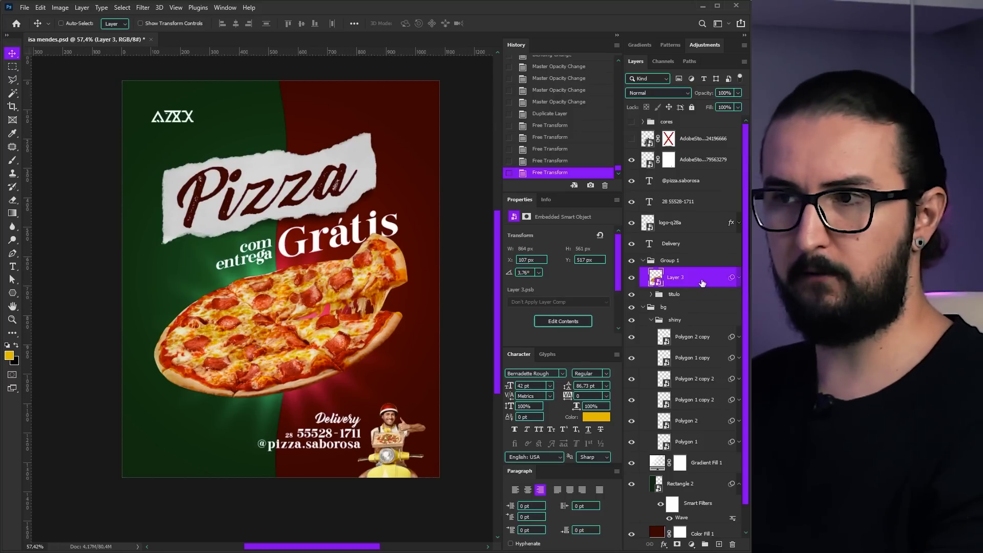
pyautogui.doubleClick(702, 283)
pyautogui.click(268, 364)
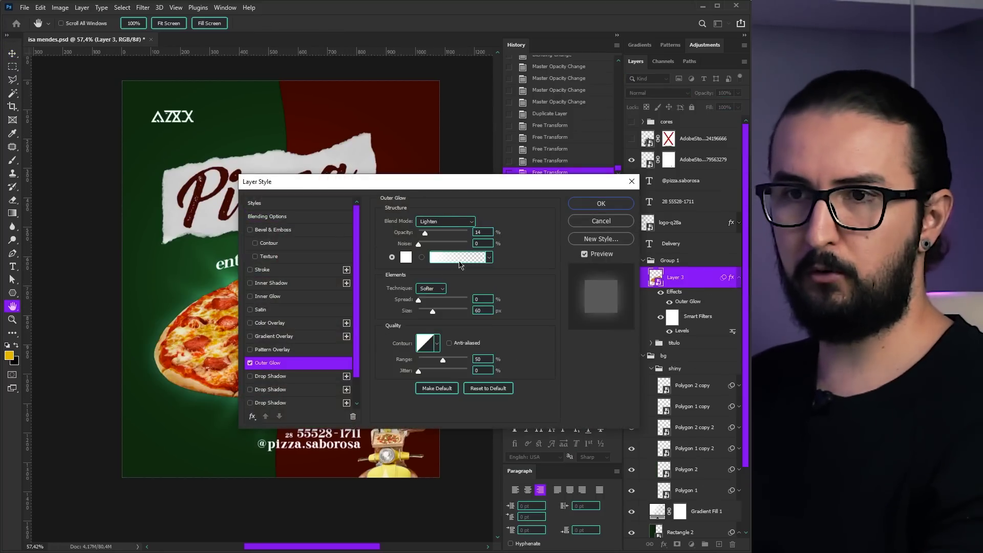
pyautogui.moveTo(456, 187); pyautogui.dragTo(535, 57)
pyautogui.moveTo(505, 103); pyautogui.dragTo(548, 103)
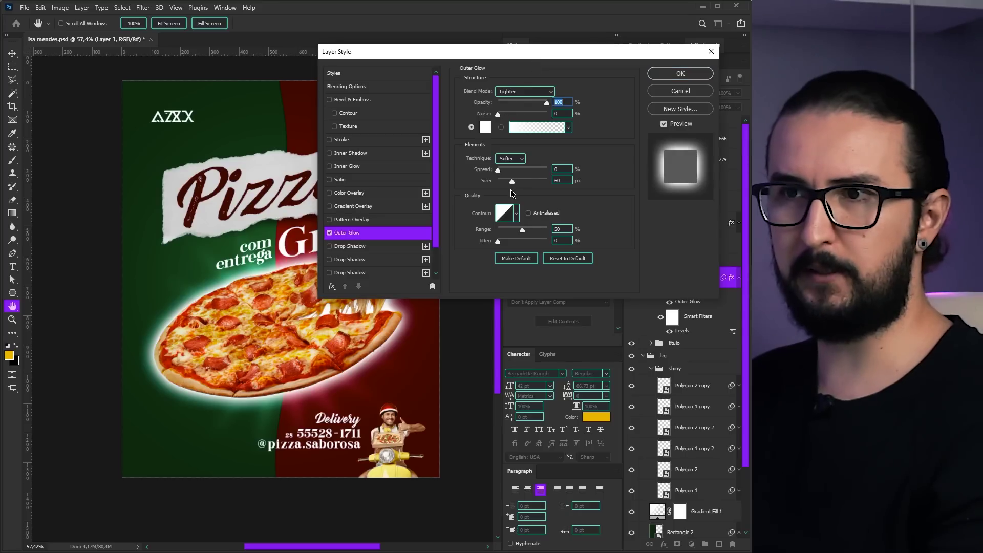
pyautogui.moveTo(512, 182); pyautogui.dragTo(529, 182)
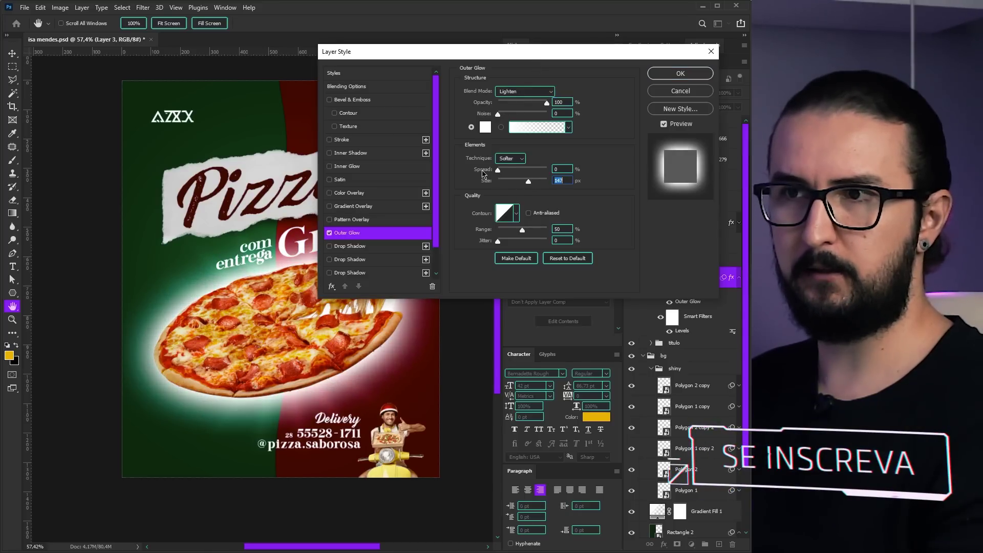
# Change the pizza's Outer Glow to Overlay with 43% opacity and 142 px size
pyautogui.click(525, 91)
pyautogui.click(522, 147)
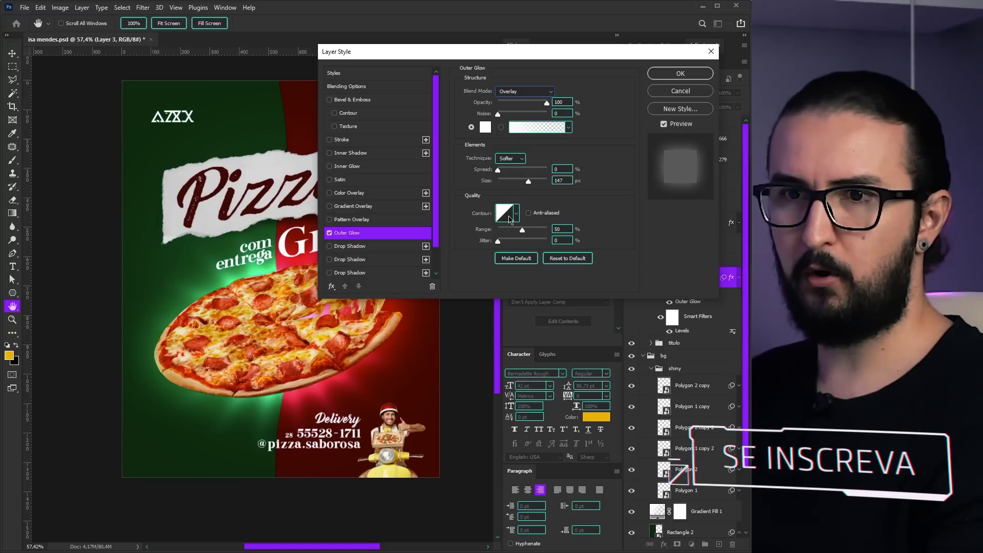
pyautogui.moveTo(529, 182); pyautogui.dragTo(528, 181)
pyautogui.moveTo(547, 102); pyautogui.dragTo(517, 102)
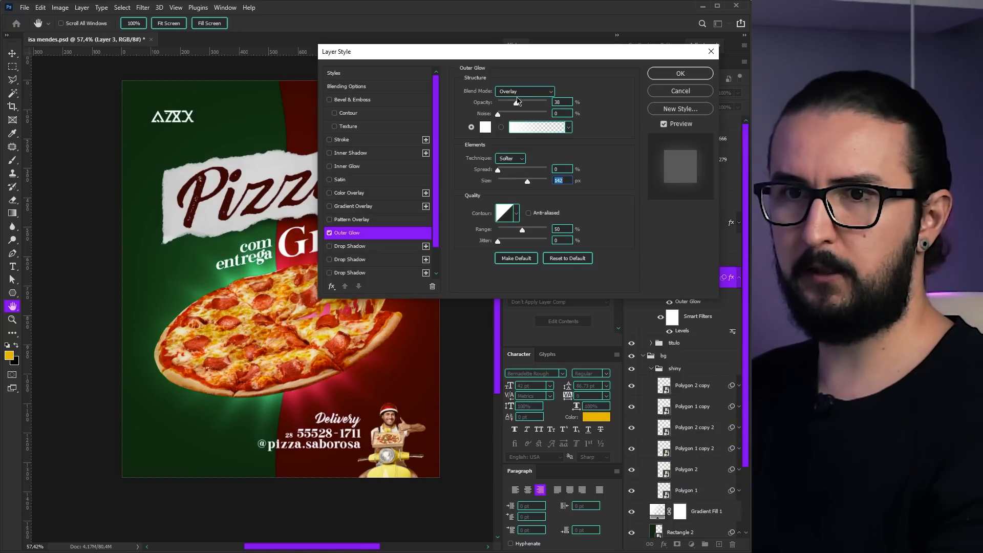
pyautogui.moveTo(519, 102); pyautogui.dragTo(519, 102)
# Compare the pizza with its Outer Glow switched off and on
pyautogui.click(329, 233)
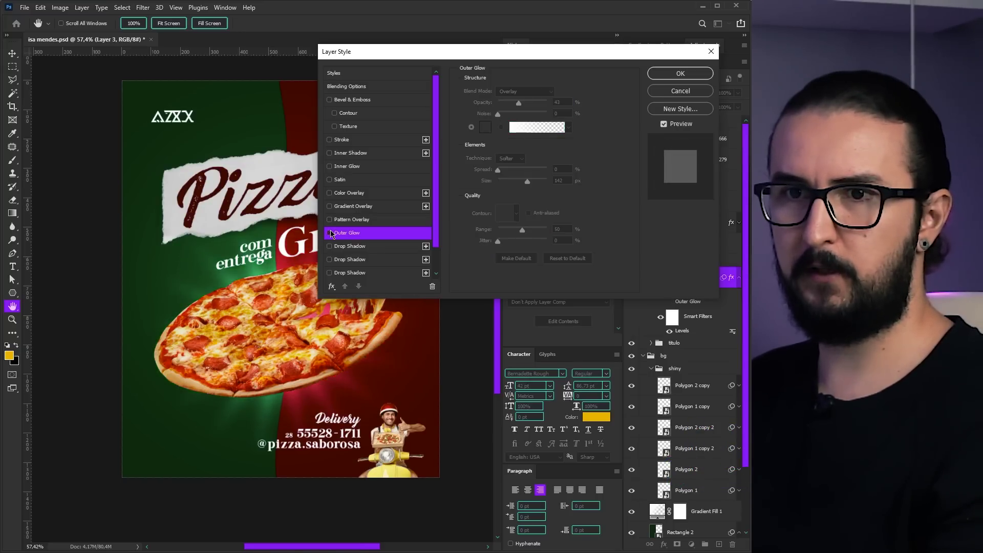
pyautogui.click(330, 233)
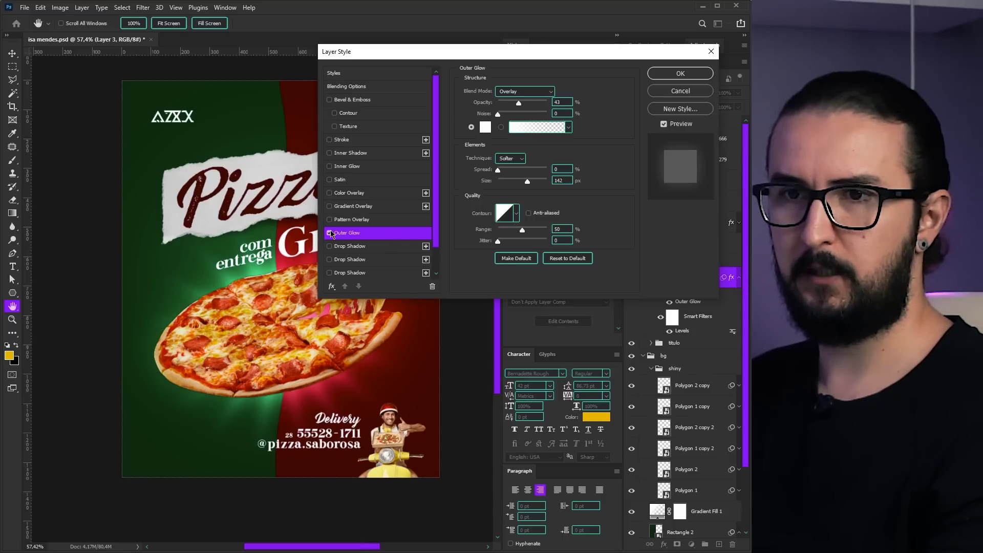
pyautogui.click(330, 233)
pyautogui.click(330, 233)
pyautogui.click(330, 233)
pyautogui.click(330, 233)
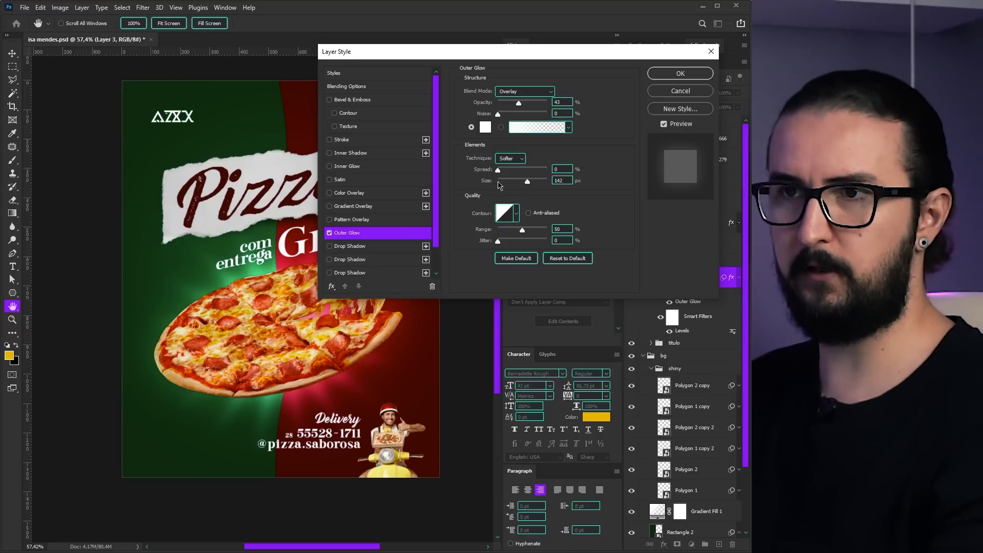
# Add a white Overlay Drop Shadow with 0 px distance to the pizza layer and fine-tune its size and opacity
pyautogui.click(358, 246)
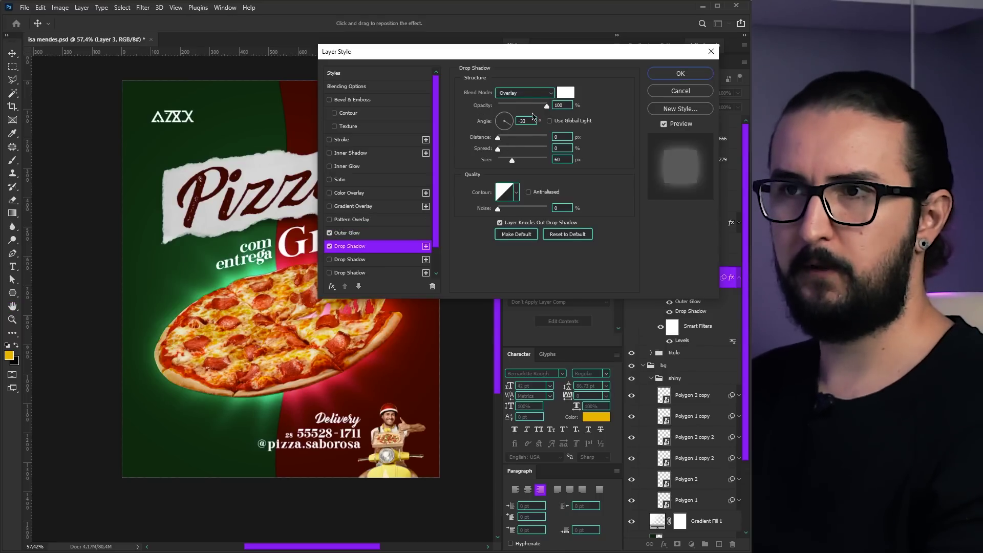
pyautogui.click(522, 93)
pyautogui.click(507, 171)
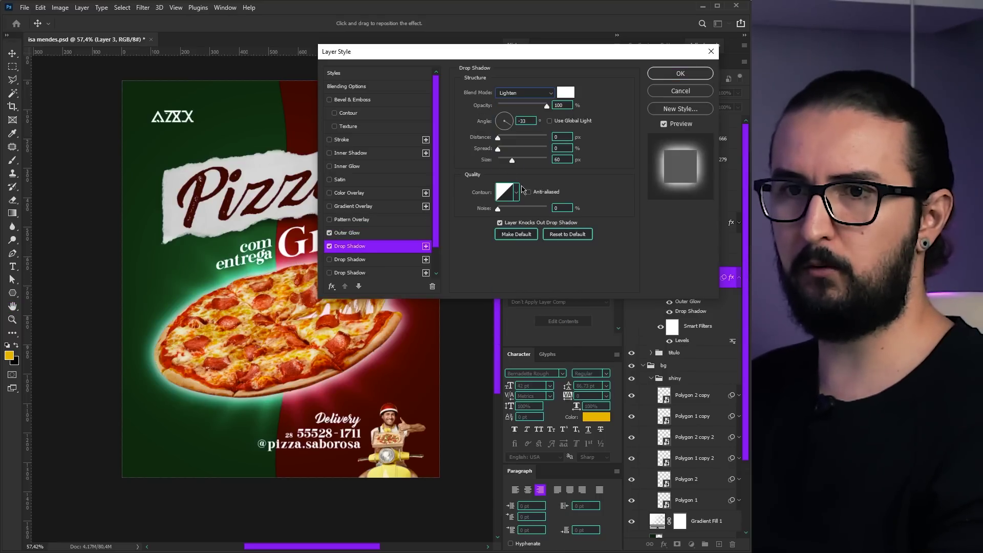
pyautogui.moveTo(517, 168); pyautogui.dragTo(509, 162)
pyautogui.moveTo(540, 107); pyautogui.dragTo(513, 96)
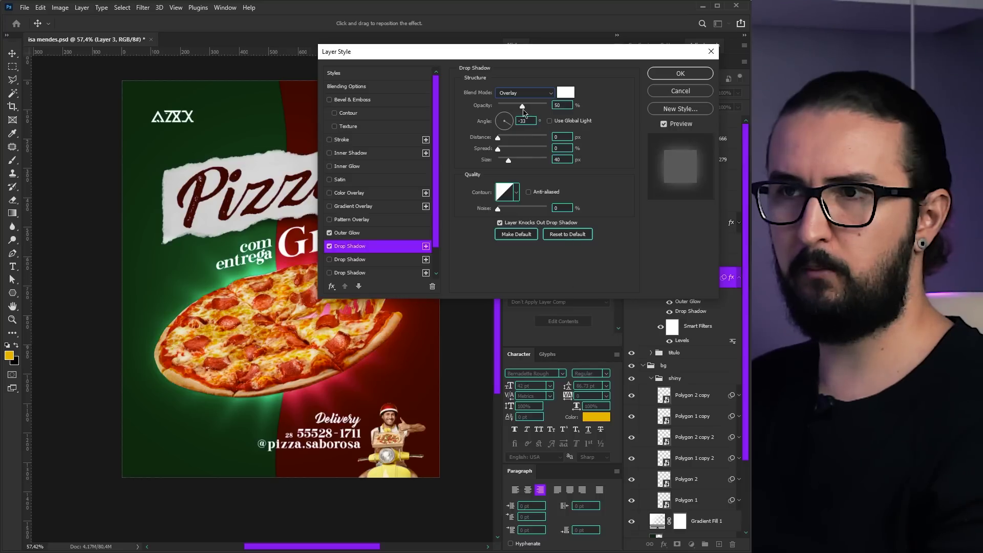
pyautogui.moveTo(523, 107); pyautogui.dragTo(554, 107)
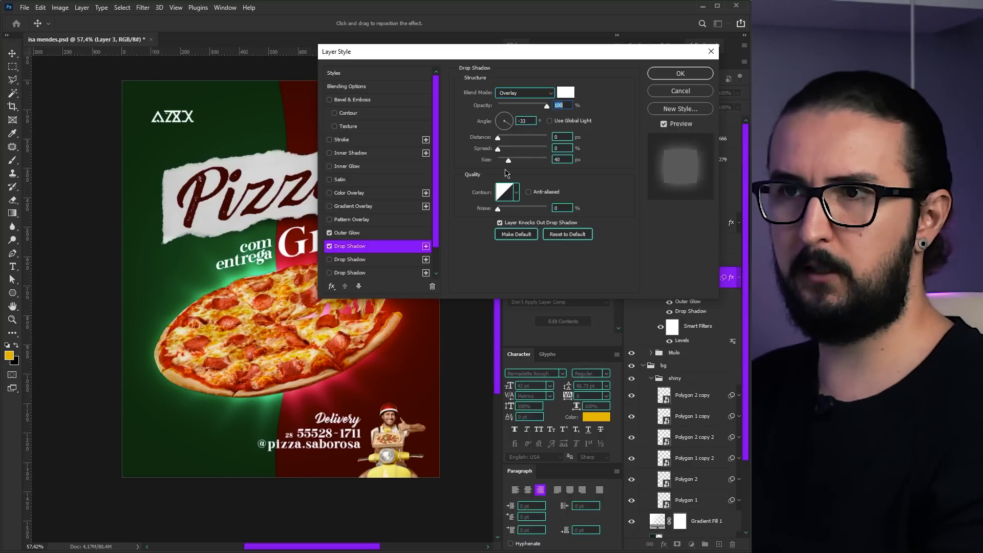
pyautogui.moveTo(509, 162); pyautogui.dragTo(512, 161)
pyautogui.moveTo(546, 105); pyautogui.dragTo(535, 107)
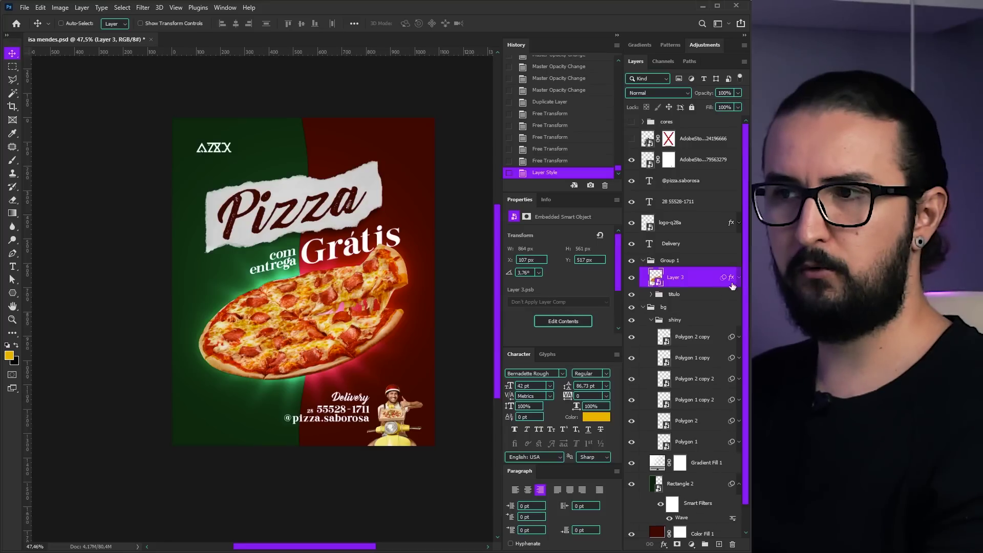
# Link the Layer 3 pizza with the shiny group
pyautogui.click(652, 320)
pyautogui.keyDown('ctrl'); pyautogui.click(661, 321); pyautogui.keyUp('ctrl')
pyautogui.rightClick(689, 281)
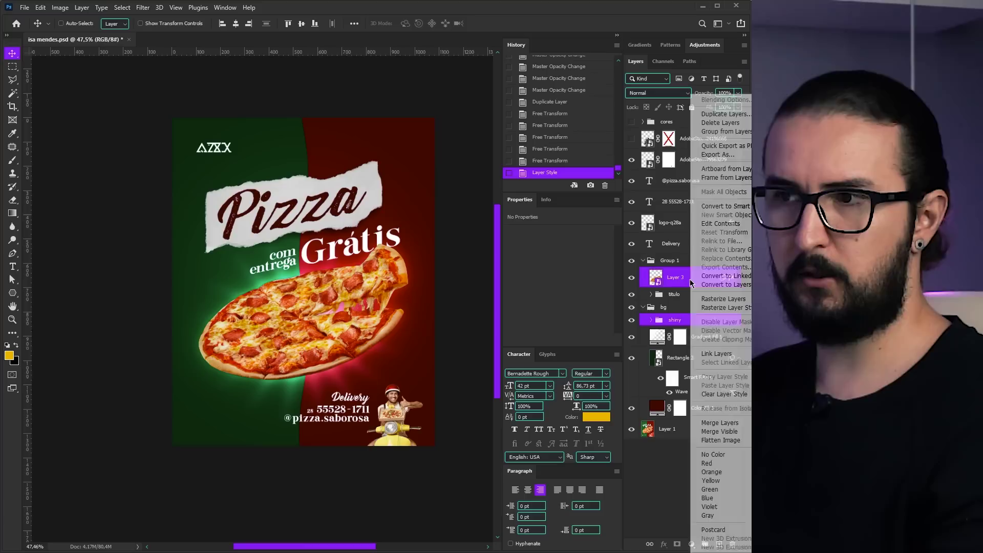
pyautogui.click(716, 353)
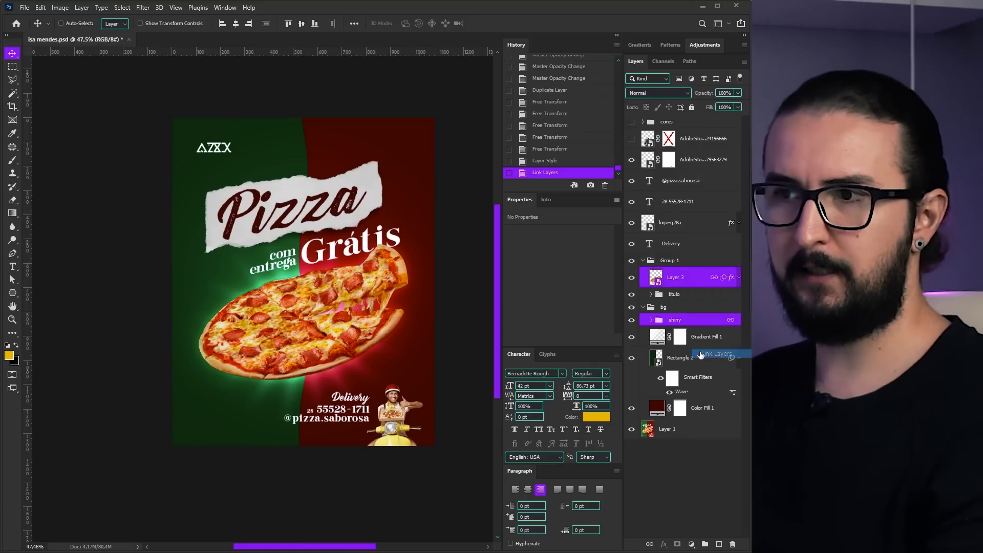
# Move the pizza with its linked light rays down slightly, placing Layer 3 at Y 523 px
pyautogui.click(675, 283)
pyautogui.moveTo(422, 320); pyautogui.dragTo(420, 325)
pyautogui.press('Up')
pyautogui.press('Up')
pyautogui.press('Up')
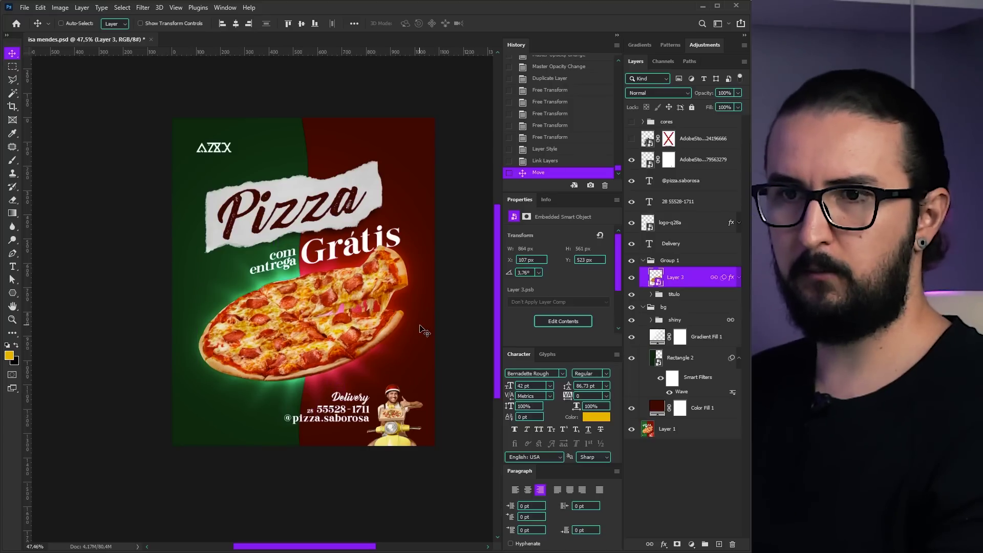
# Draw a flat black ellipse about 667 × 143 px under the pizza's lower edge
pyautogui.moveTo(12, 292); pyautogui.dragTo(37, 305)
pyautogui.press('d')
pyautogui.moveTo(212, 354)
pyautogui.mouseDown()
pyautogui.moveTo(368, 354)
pyautogui.moveTo(375, 387)
pyautogui.mouseUp()
# Apply a Gaussian Blur with a 20.8 px radius to the black ellipse
pyautogui.click(143, 8)
pyautogui.moveTo(151, 139)
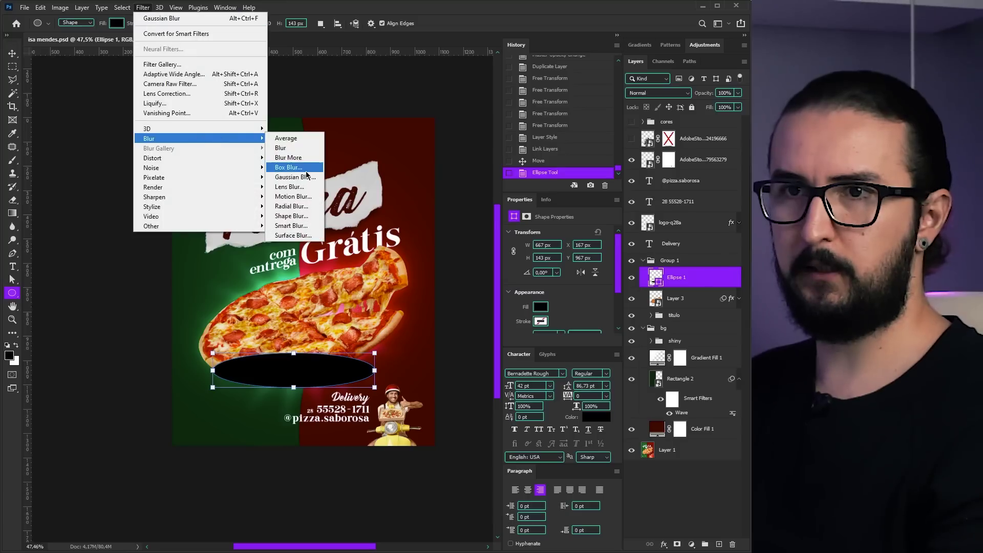
pyautogui.click(292, 177)
pyautogui.click(374, 212)
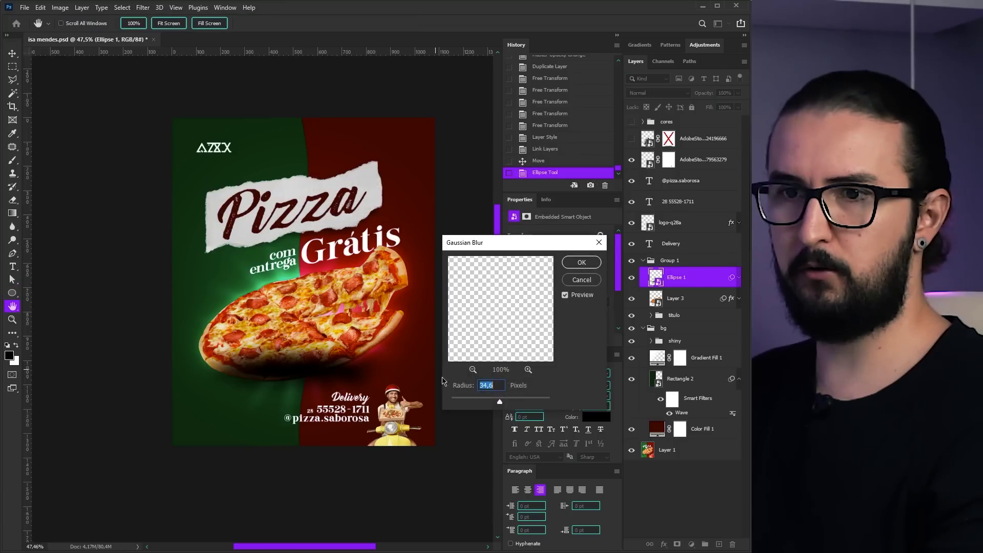
pyautogui.moveTo(475, 404); pyautogui.dragTo(497, 405)
pyautogui.click(581, 263)
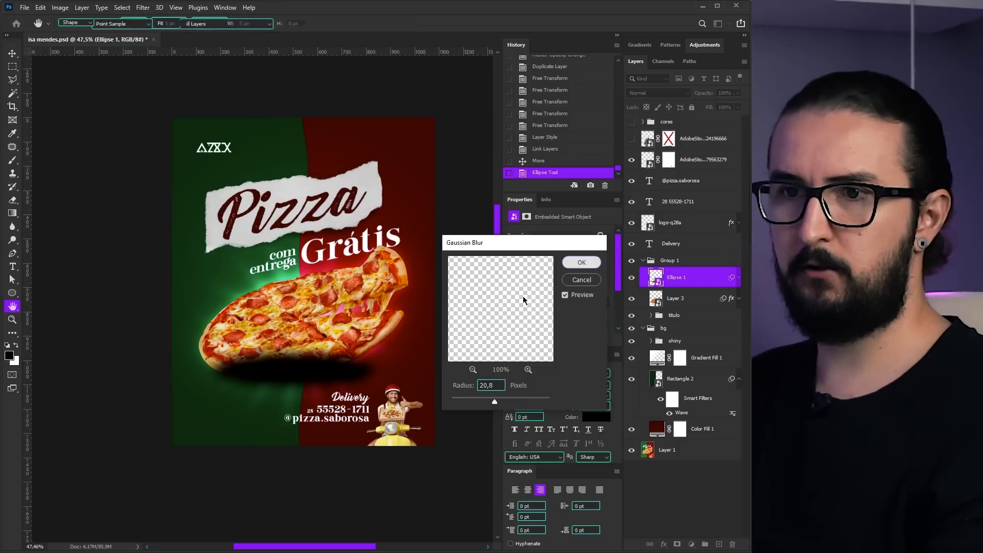
# Move the Ellipse 1 layer below Layer 3 and position the shadow under the pizza
pyautogui.press('v')
pyautogui.moveTo(688, 277); pyautogui.dragTo(685, 334)
pyautogui.click(738, 299)
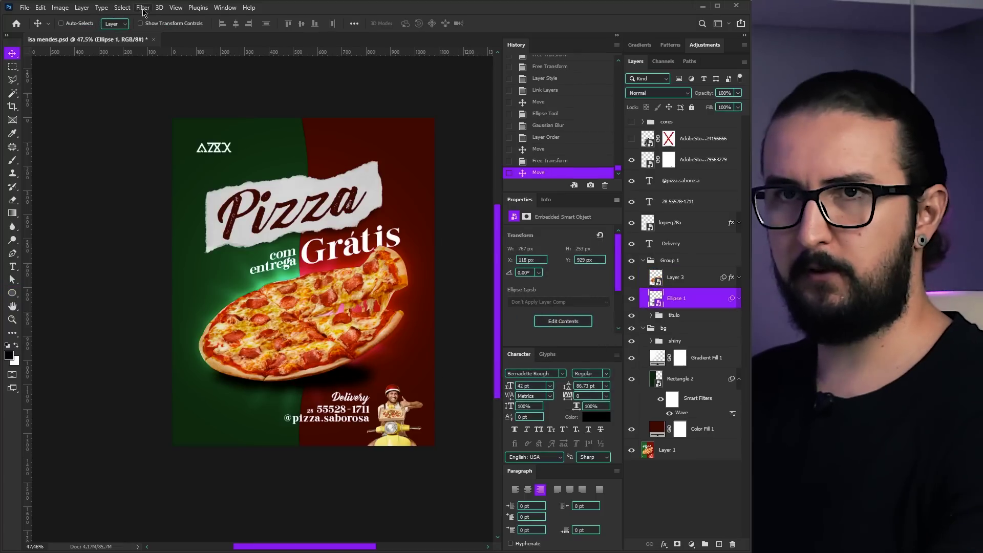
# Apply a Motion Blur to the ellipse shadow with a 0° angle and a distance of about 183 px
pyautogui.click(143, 8)
pyautogui.moveTo(154, 139)
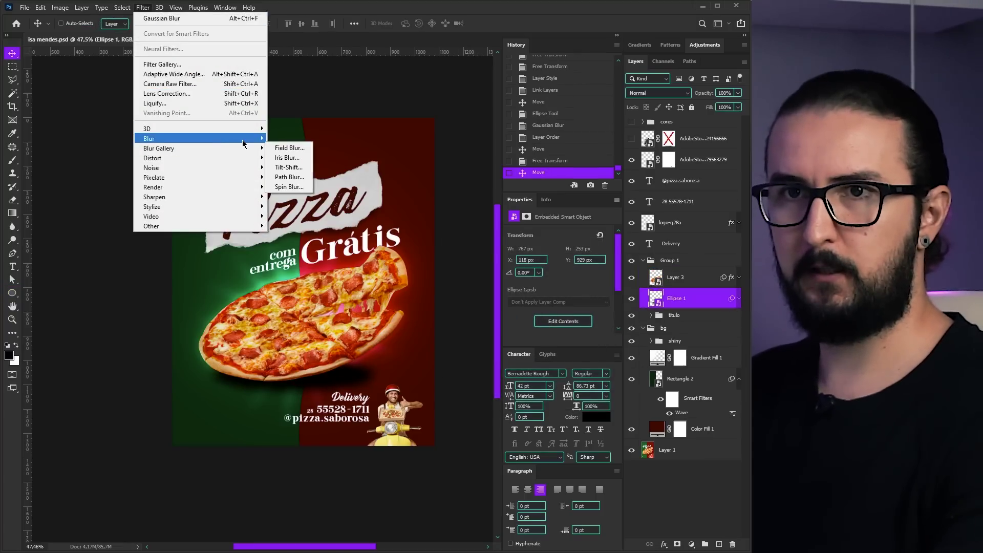
pyautogui.click(287, 197)
pyautogui.moveTo(501, 296); pyautogui.dragTo(524, 299)
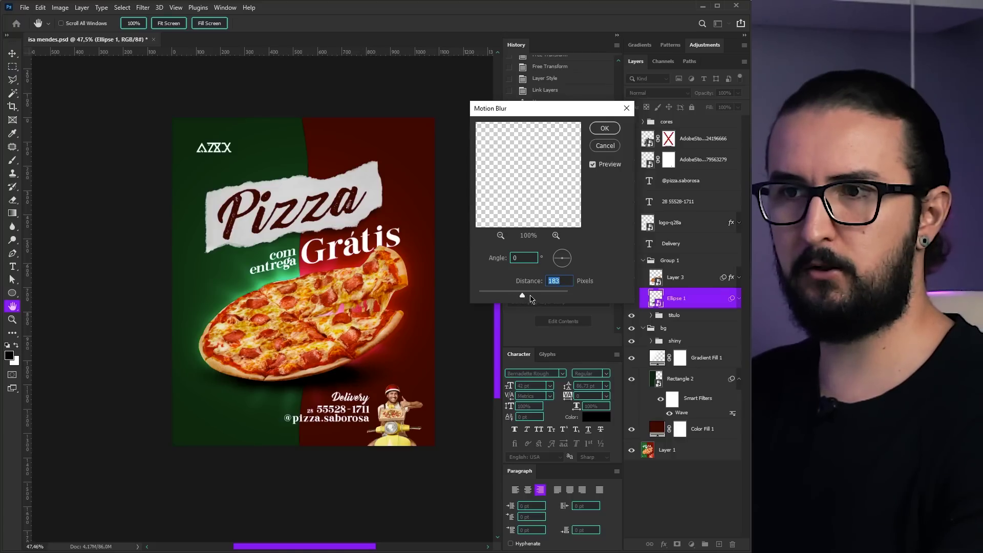
pyautogui.click(604, 129)
# Nudge the ellipse shadow vertically to Y 922 px and set its opacity to 50%
pyautogui.press('Up')
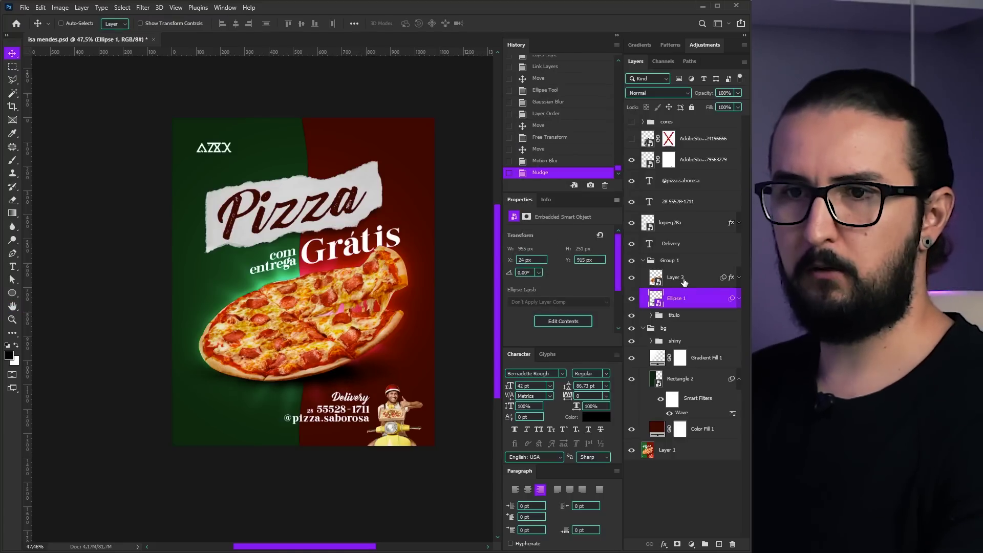
pyautogui.hotkey('shift', 'Down')
pyautogui.hotkey('shift', 'Down')
pyautogui.press('Down')
pyautogui.press('Down')
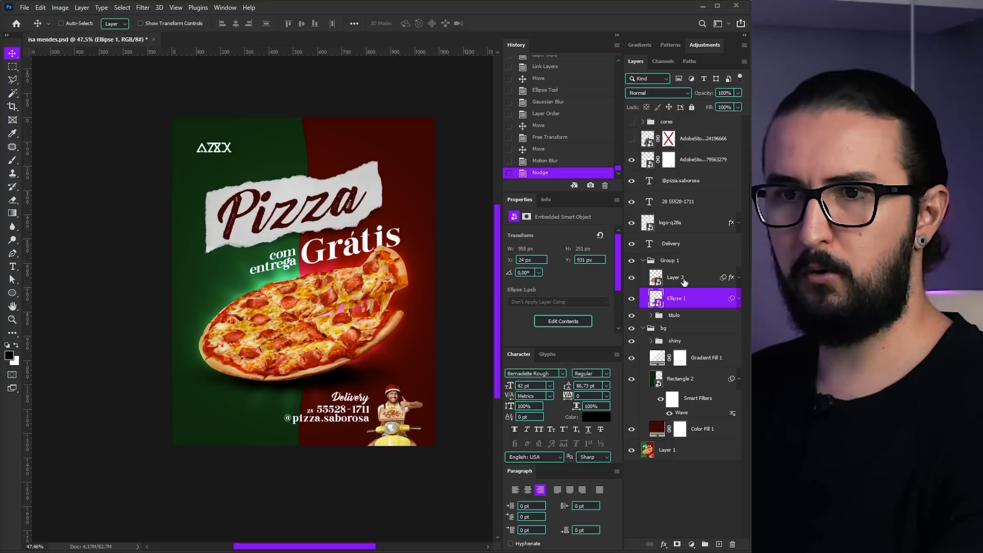
pyautogui.press('5')
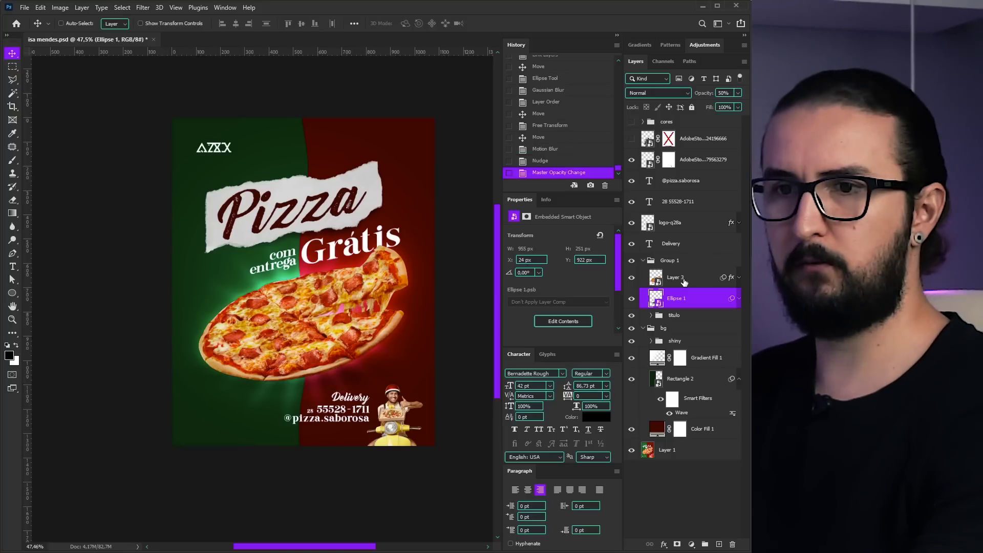
# Enlarge the Ellipse 1 shadow to about 1074 × 314 px, nudge it under the pizza, and set its opacity to 80%
pyautogui.press('7')
pyautogui.press('8')
pyautogui.press('9')
pyautogui.press('Down')
pyautogui.press('Down')
pyautogui.press('Down')
pyautogui.press('Down')
pyautogui.press('Down')
pyautogui.press('Down')
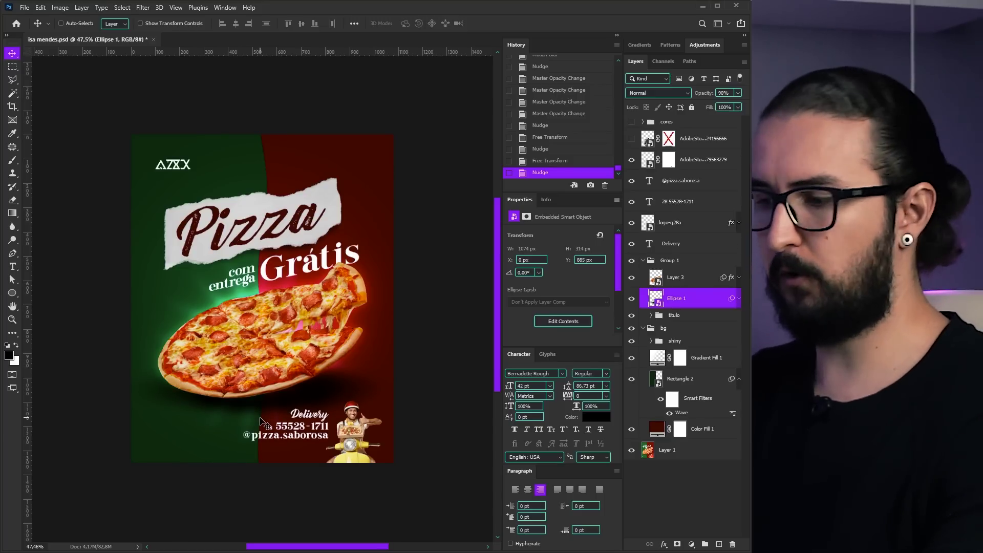
pyautogui.press('8')
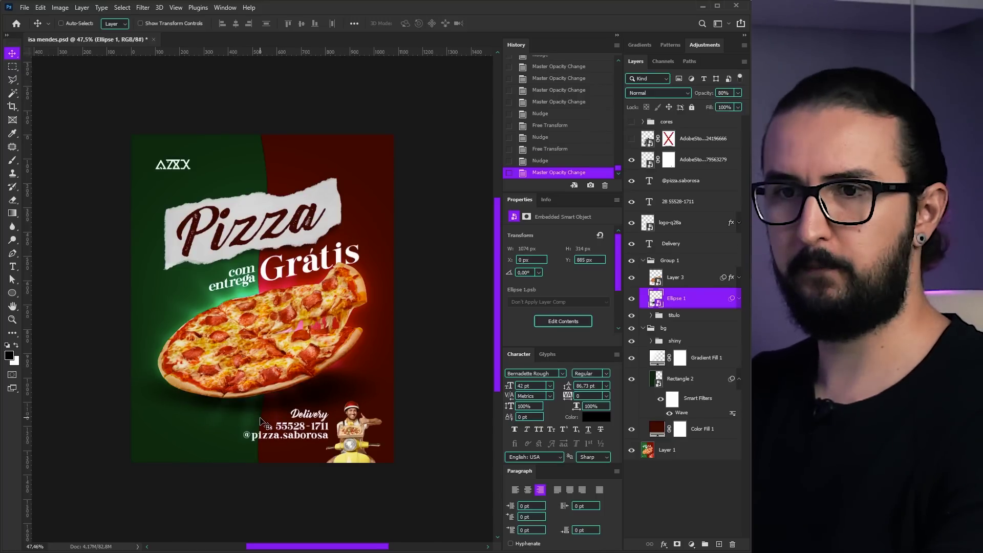
# Duplicate the Ellipse 1 shadow layer and edit the copy's Gaussian Blur smart filter
pyautogui.hotkey('ctrl', 'j')
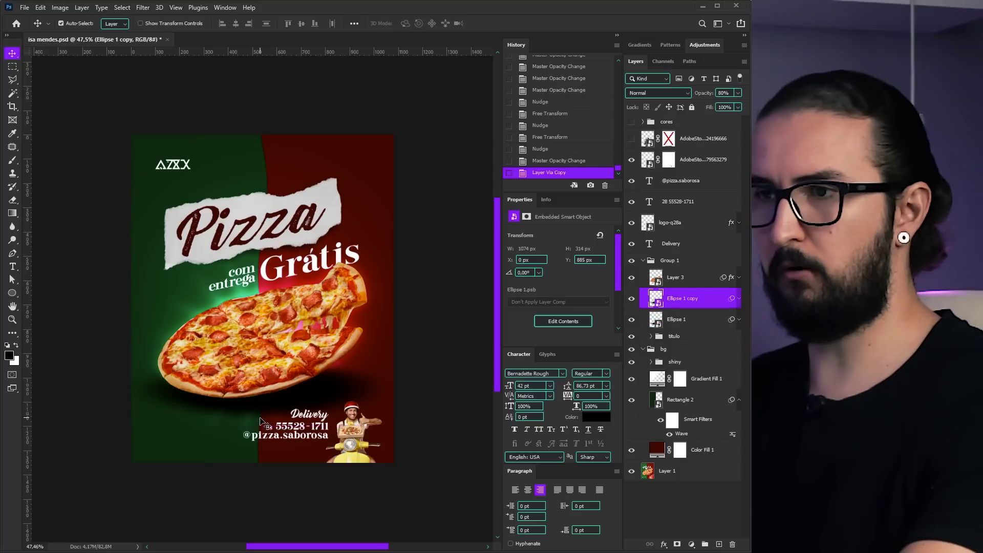
pyautogui.click(739, 298)
pyautogui.doubleClick(691, 342)
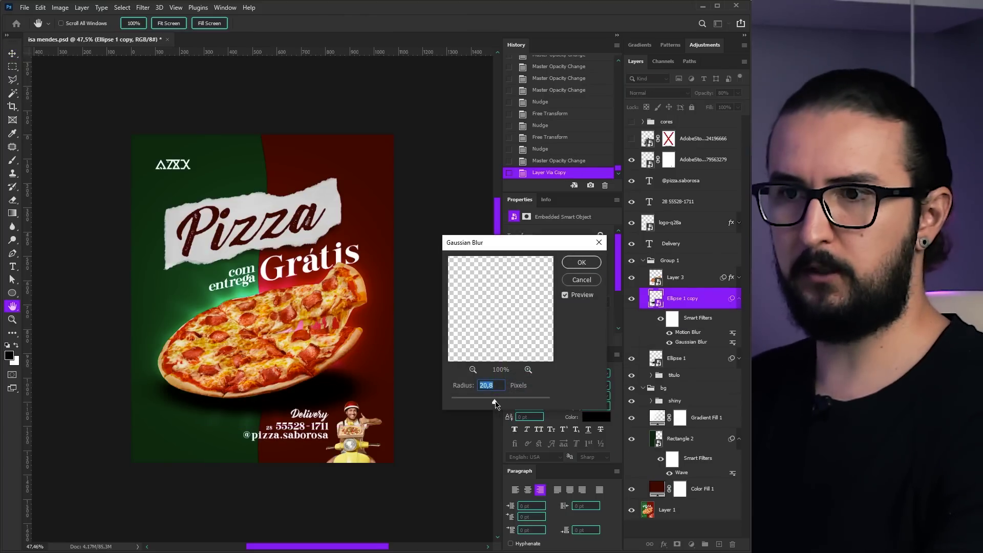
pyautogui.press('Return')
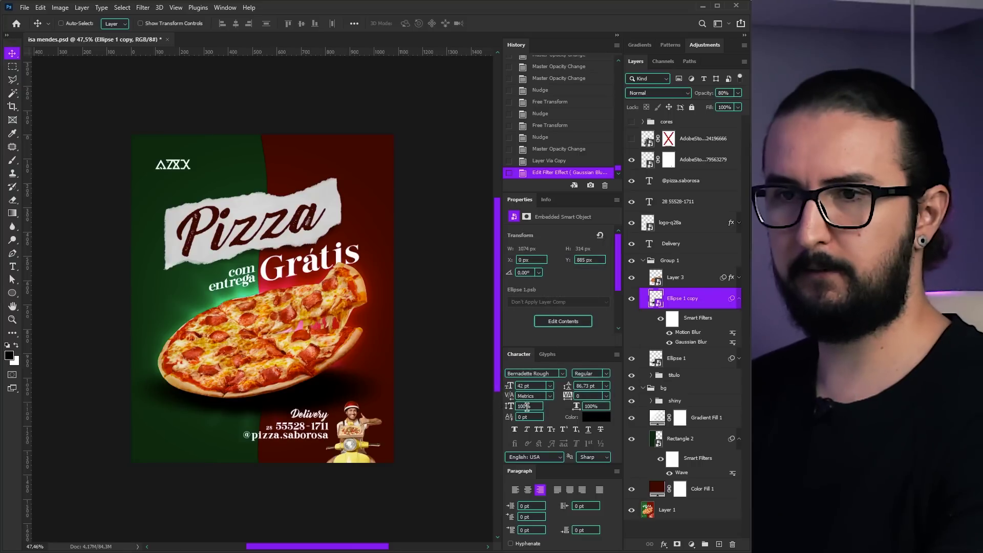
# Scale the ellipse copy down to about 895 × 268 px and nudge it vertically to Y 893 px
pyautogui.hotkey('ctrl', 't')
pyautogui.moveTo(357, 410); pyautogui.dragTo(353, 400)
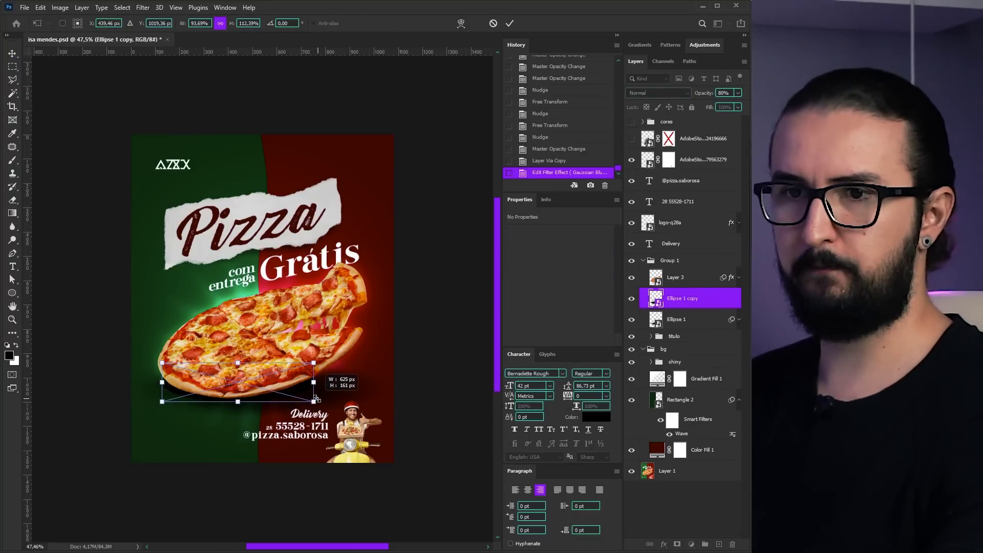
pyautogui.press('Return')
pyautogui.press('Down')
pyautogui.press('Down')
pyautogui.press('Down')
pyautogui.press('Down')
pyautogui.press('Down')
pyautogui.press('Down')
pyautogui.press('Down')
pyautogui.press('Down')
# Hide the original Ellipse 1 layer and set the ellipse copy's opacity to 100%
pyautogui.click(739, 298)
pyautogui.click(631, 319)
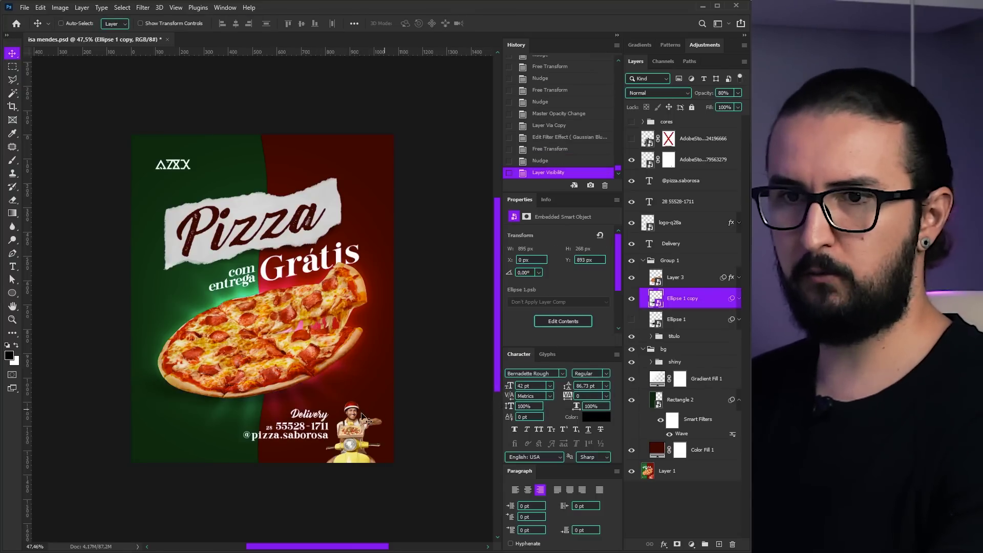
pyautogui.press('0')
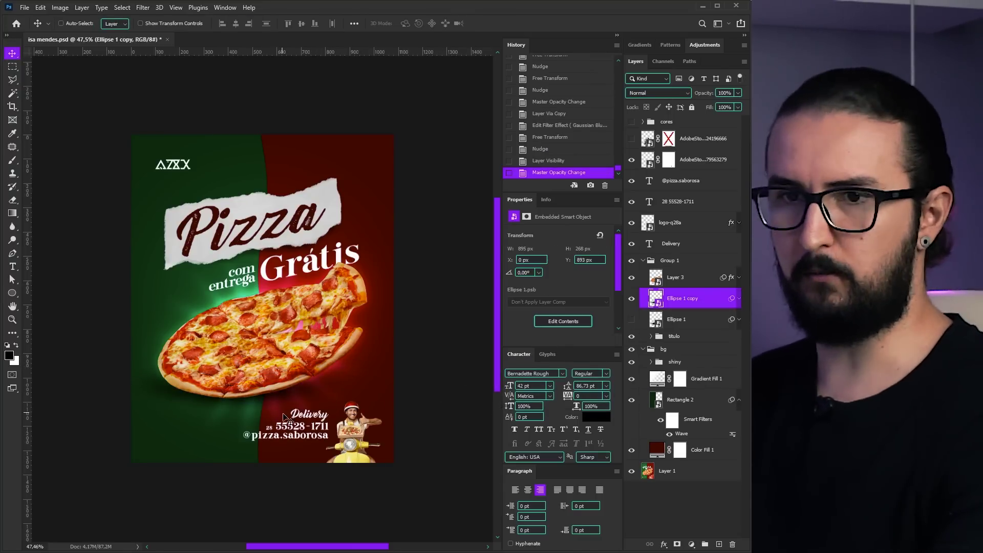
# Move the ellipse copy slightly, disable its Motion Blur, and reduce its Gaussian Blur radius
pyautogui.moveTo(474, 374); pyautogui.dragTo(483, 375)
pyautogui.click(738, 303)
pyautogui.click(670, 332)
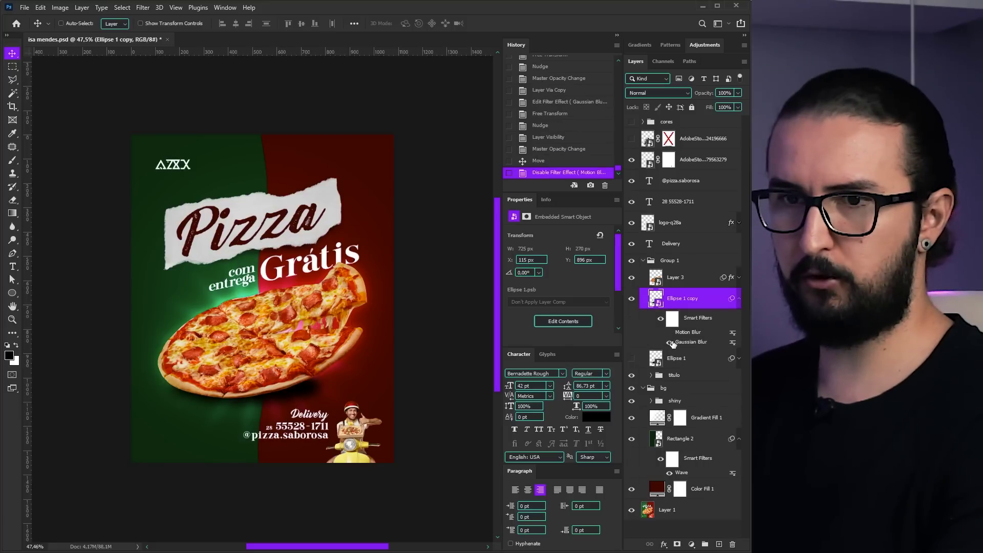
pyautogui.doubleClick(681, 343)
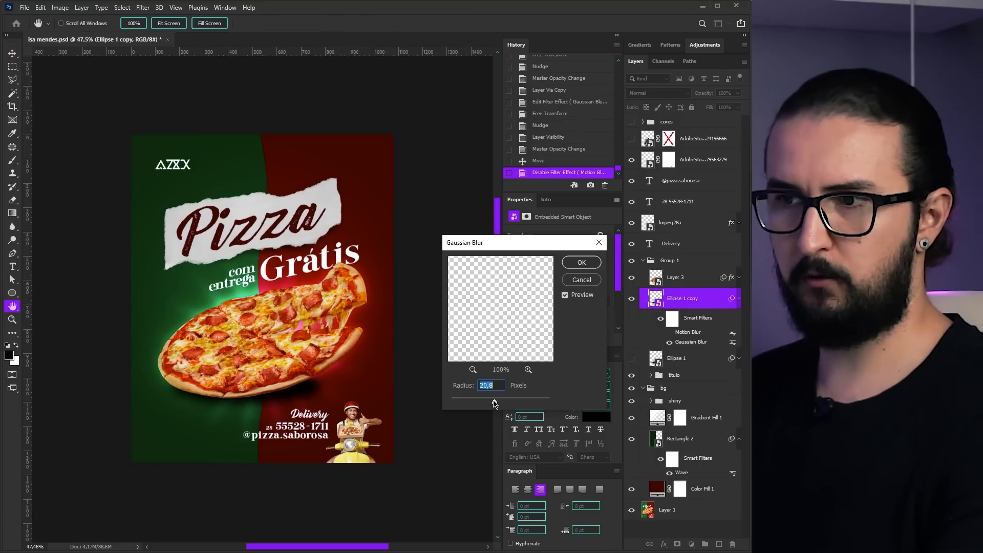
pyautogui.press('Return')
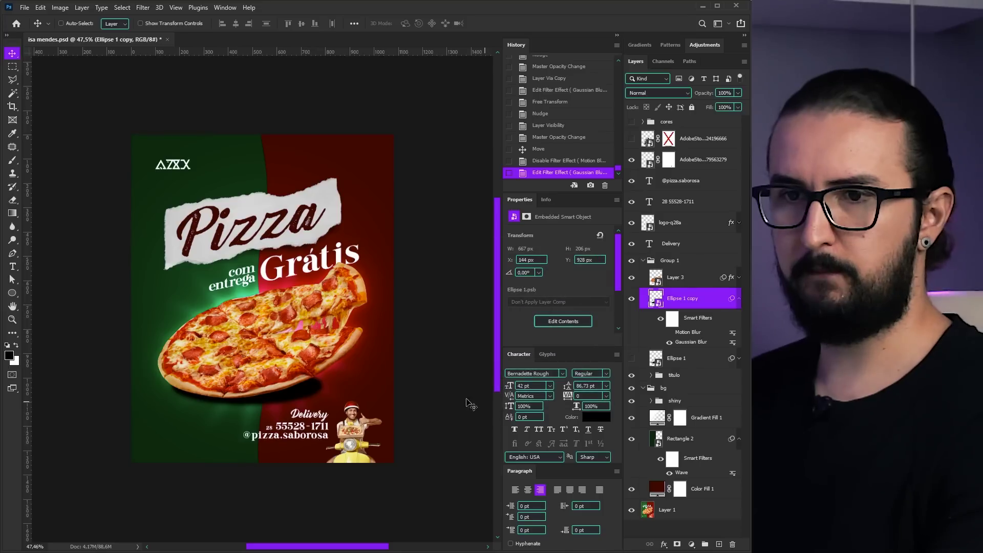
# Re-enable and adjust the ellipse copy's Motion Blur, and position the shadow under the pizza's lower edge at X 62 px, Y 914 px
pyautogui.press('Down')
pyautogui.press('Left')
pyautogui.press('Left')
pyautogui.press('Left')
pyautogui.press('Up')
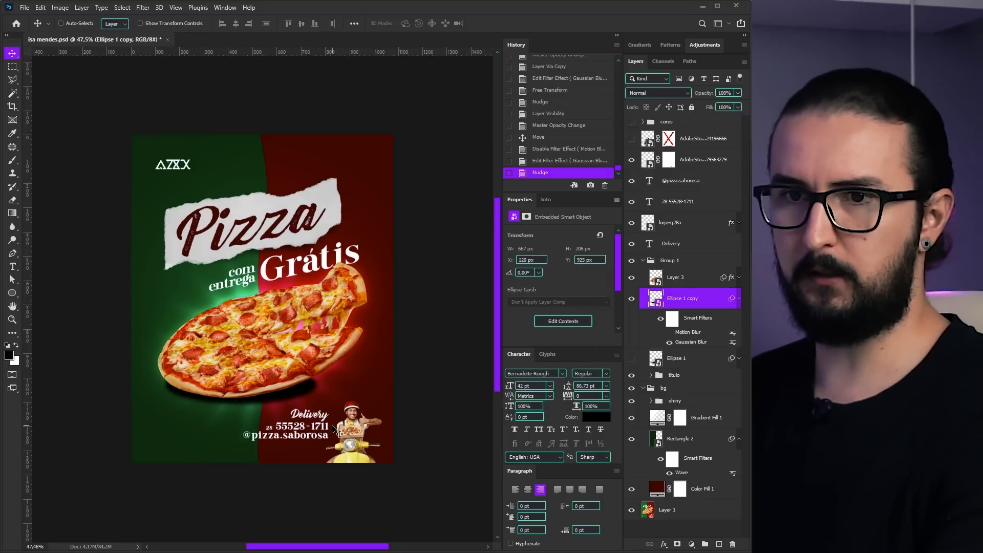
pyautogui.press('Right')
pyautogui.press('Right')
pyautogui.press('Right')
pyautogui.press('Right')
pyautogui.press('Right')
pyautogui.press('Right')
pyautogui.press('Right')
pyautogui.press('Right')
pyautogui.press('Right')
pyautogui.press('Right')
pyautogui.press('Right')
pyautogui.press('Down')
pyautogui.press('Down')
pyautogui.press('Down')
pyautogui.press('Left')
pyautogui.press('Left')
pyautogui.press('Left')
pyautogui.hotkey('shift', 'Up')
pyautogui.hotkey('shift', 'Up')
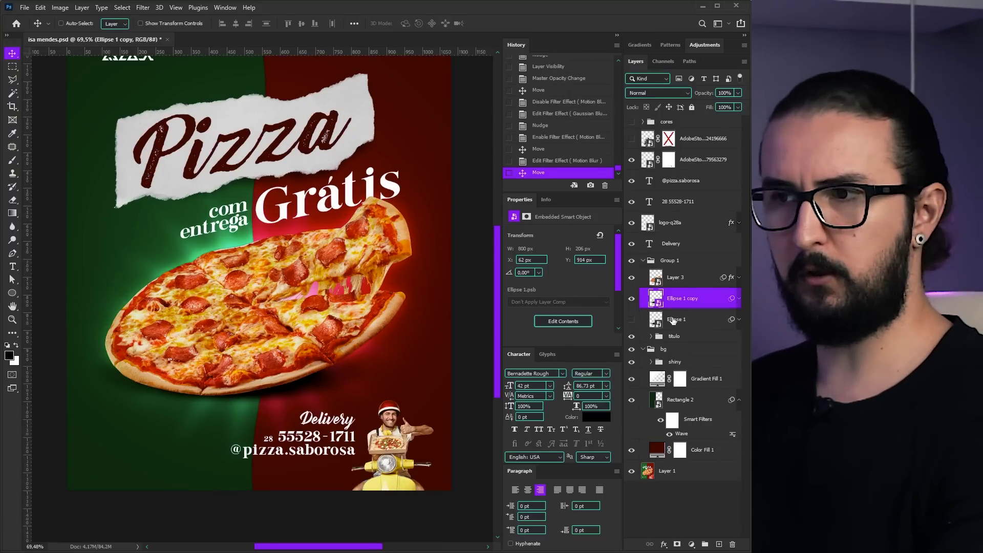
# Show the Ellipse 1 shadow again, set its opacity to 40%, and move it to X -6 px, Y 873 px
pyautogui.click(632, 320)
pyautogui.click(672, 322)
pyautogui.press('3')
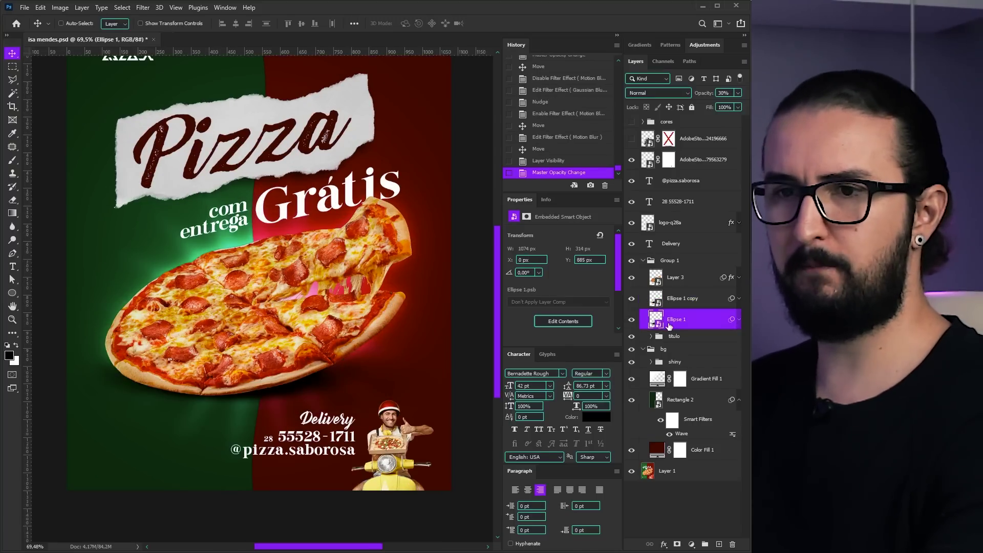
pyautogui.scroll(-3, 359, 398)
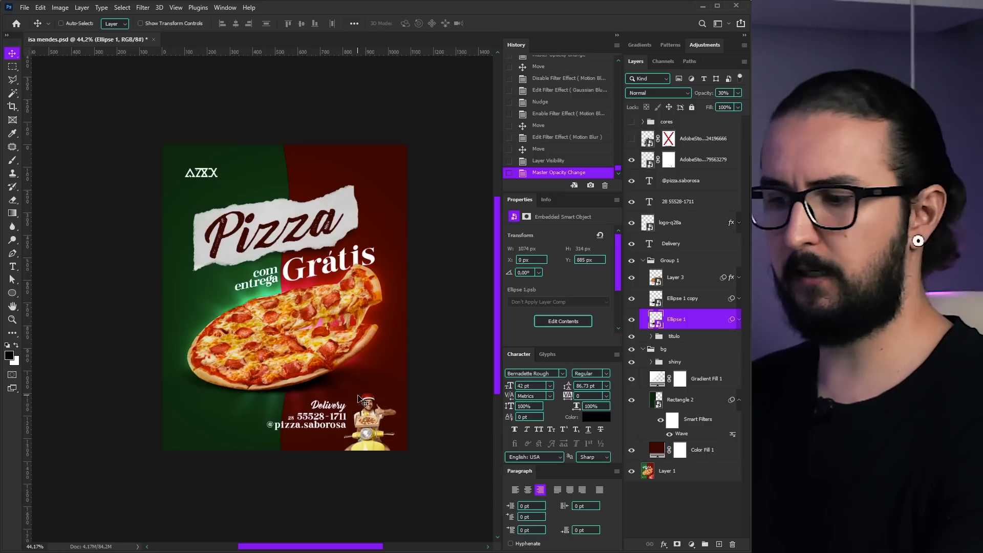
pyautogui.press('4')
pyautogui.moveTo(364, 402); pyautogui.dragTo(362, 399)
# Set the Ellipse 1 shadow's opacity to 30% and toggle its visibility to compare the effect
pyautogui.click(631, 319)
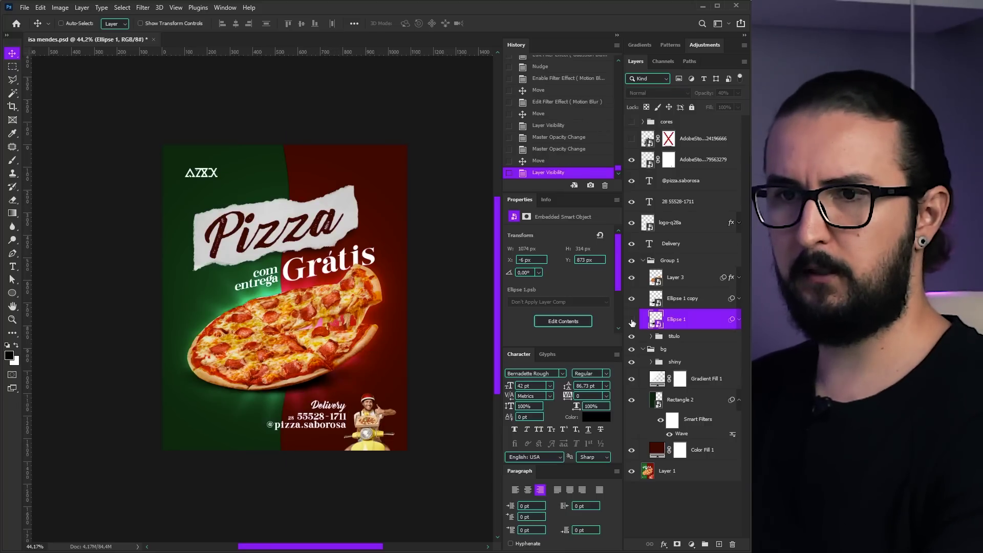
pyautogui.click(631, 320)
pyautogui.press('3')
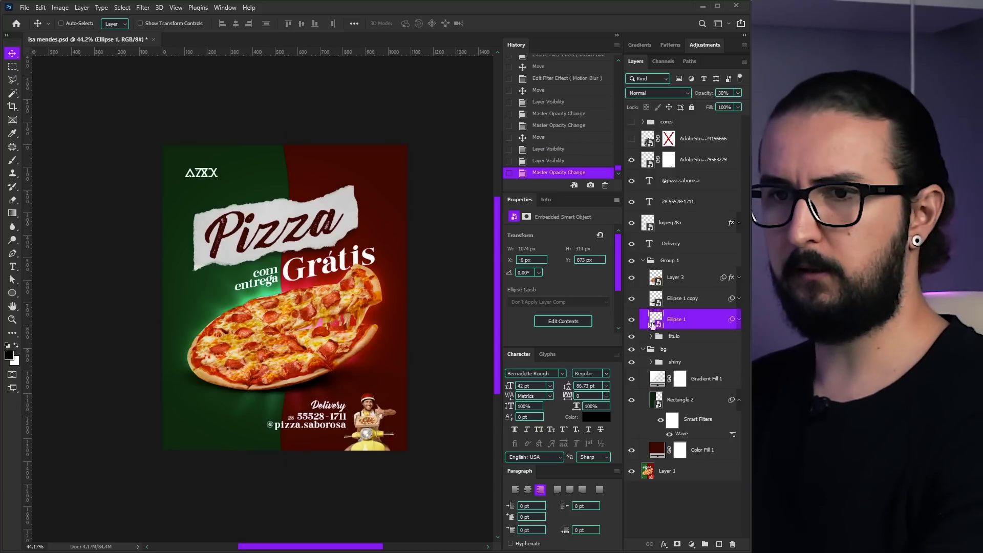
pyautogui.click(632, 320)
pyautogui.click(631, 322)
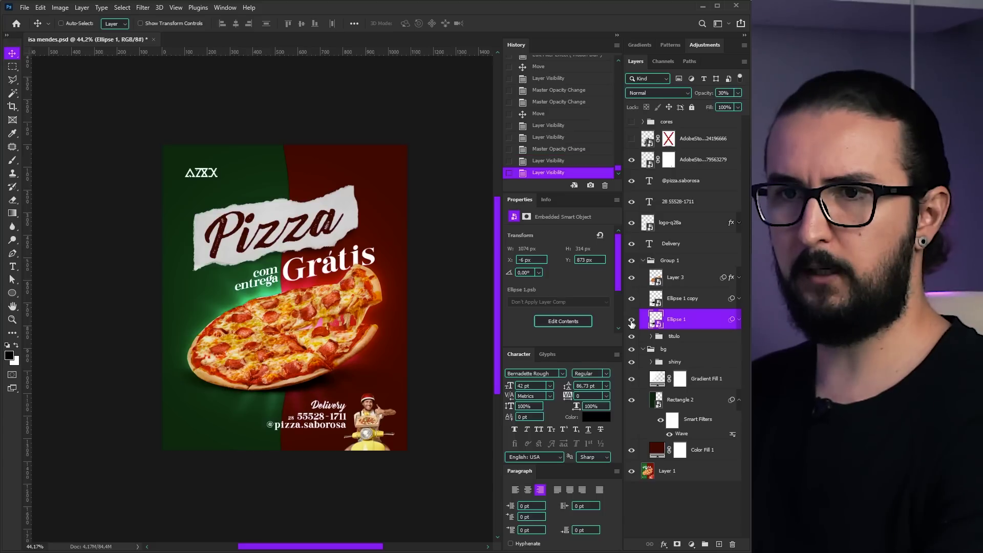
pyautogui.doubleClick(631, 321)
# Add a black-to-transparent gradient fill layer above Gradient Fill 1, reversed and dithered, with the Radial style
pyautogui.moveTo(369, 342); pyautogui.dragTo(372, 345)
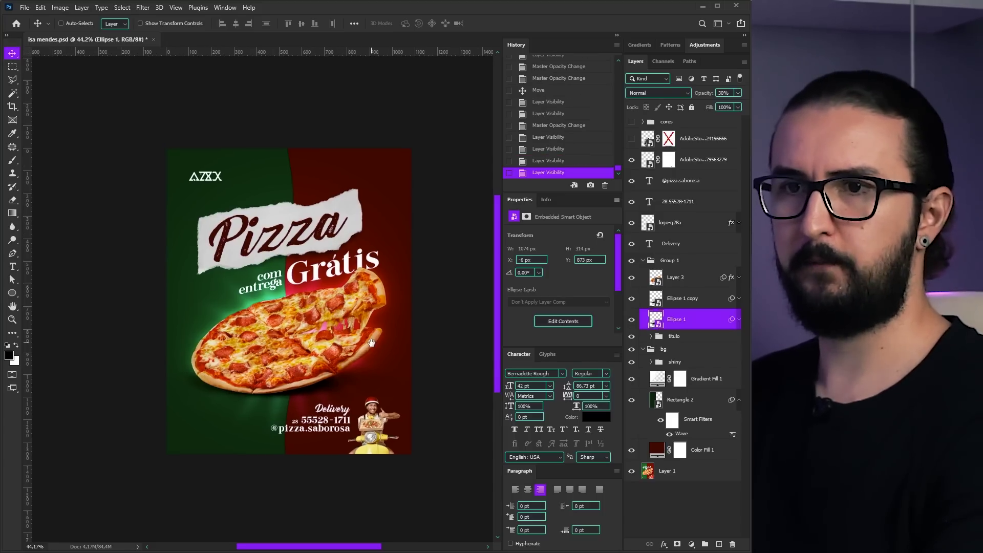
pyautogui.click(686, 362)
pyautogui.click(704, 382)
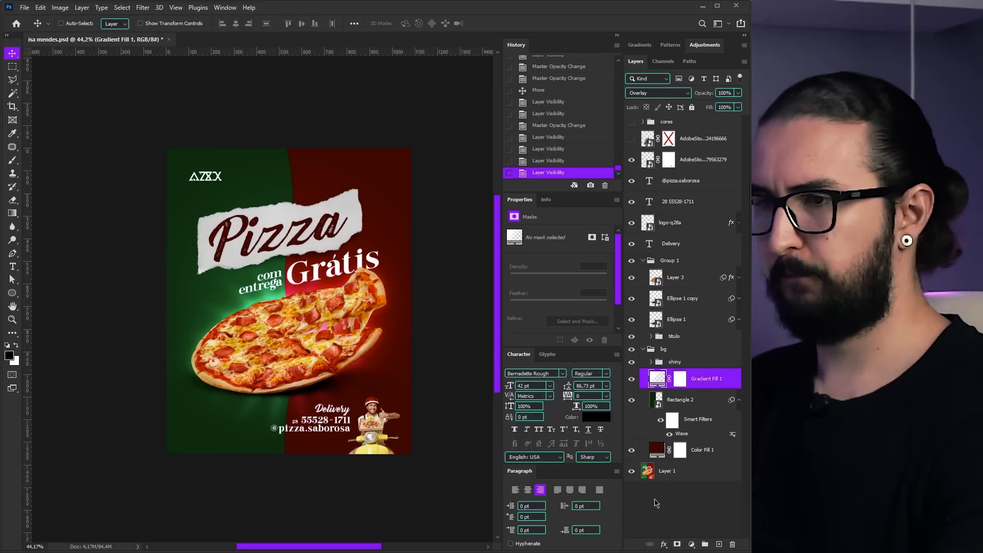
pyautogui.click(691, 544)
pyautogui.click(707, 370)
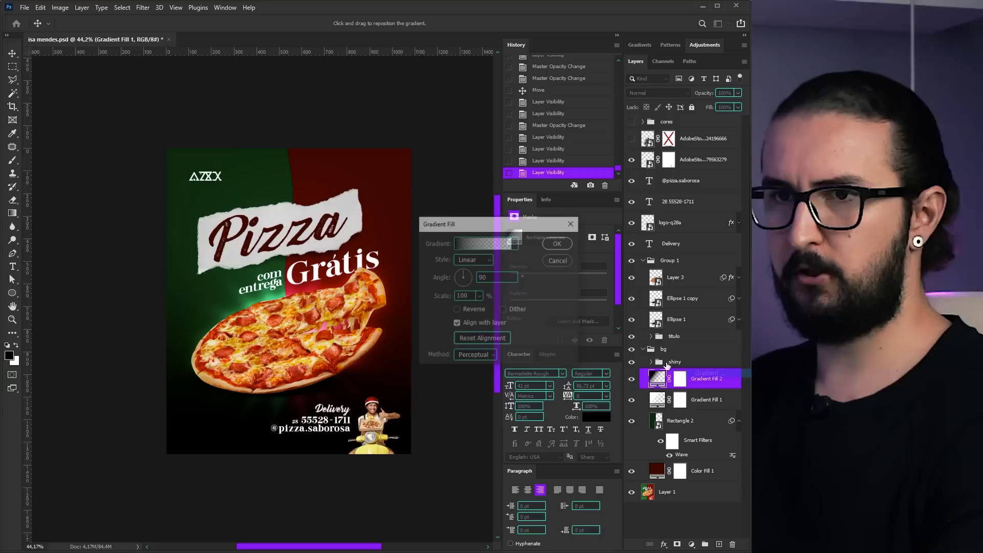
pyautogui.click(470, 311)
pyautogui.click(516, 310)
pyautogui.click(473, 259)
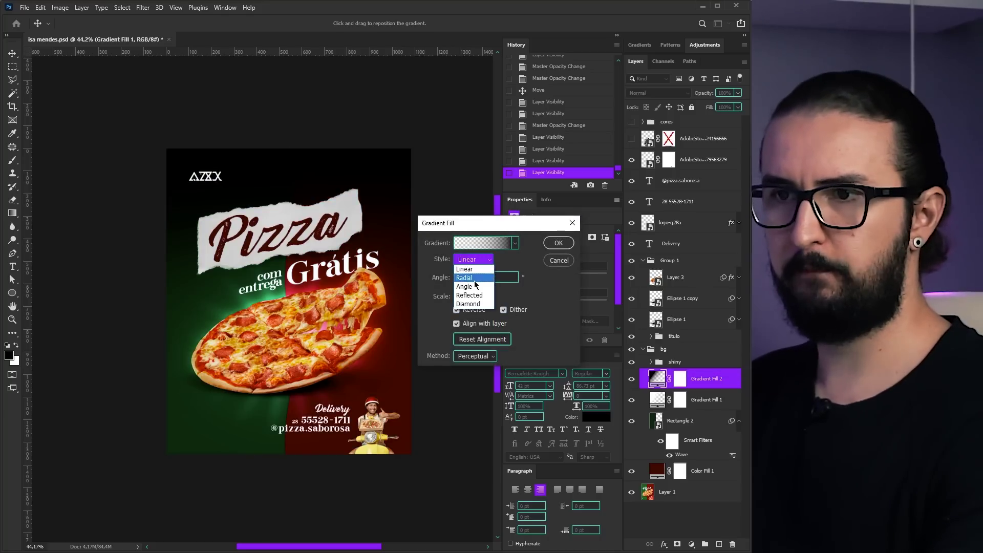
pyautogui.click(469, 270)
# Adjust the radial gradient's stops, set its scale to about 144%, and apply the gradient fill
pyautogui.click(479, 296)
pyautogui.moveTo(476, 309); pyautogui.dragTo(487, 312)
pyautogui.click(484, 243)
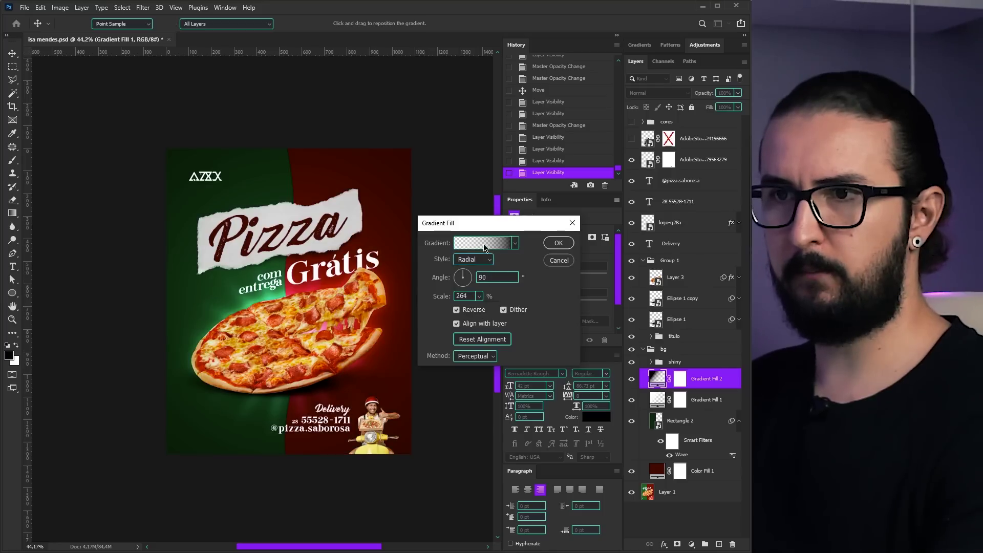
pyautogui.click(563, 330)
pyautogui.moveTo(564, 331); pyautogui.dragTo(492, 332)
pyautogui.click(593, 190)
pyautogui.click(479, 296)
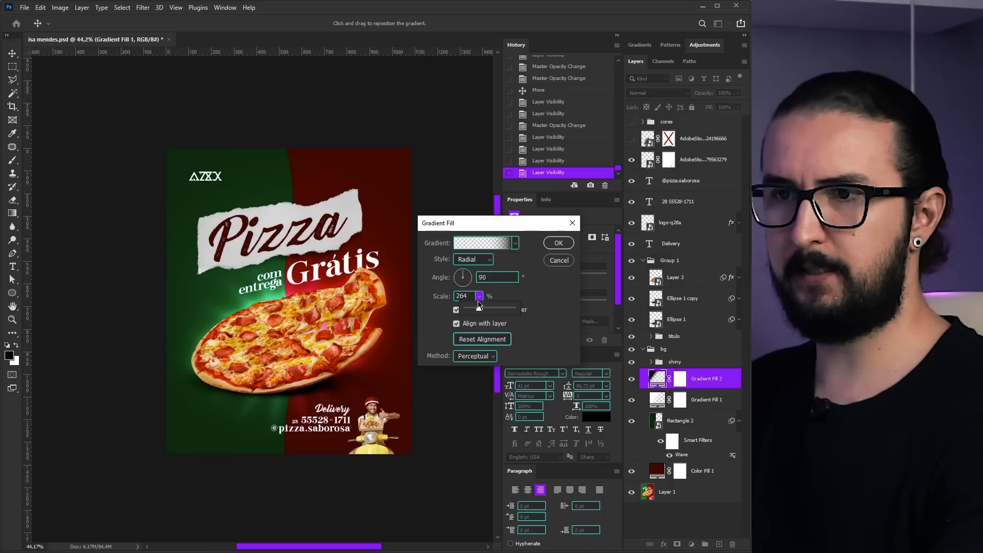
pyautogui.moveTo(474, 311); pyautogui.dragTo(471, 312)
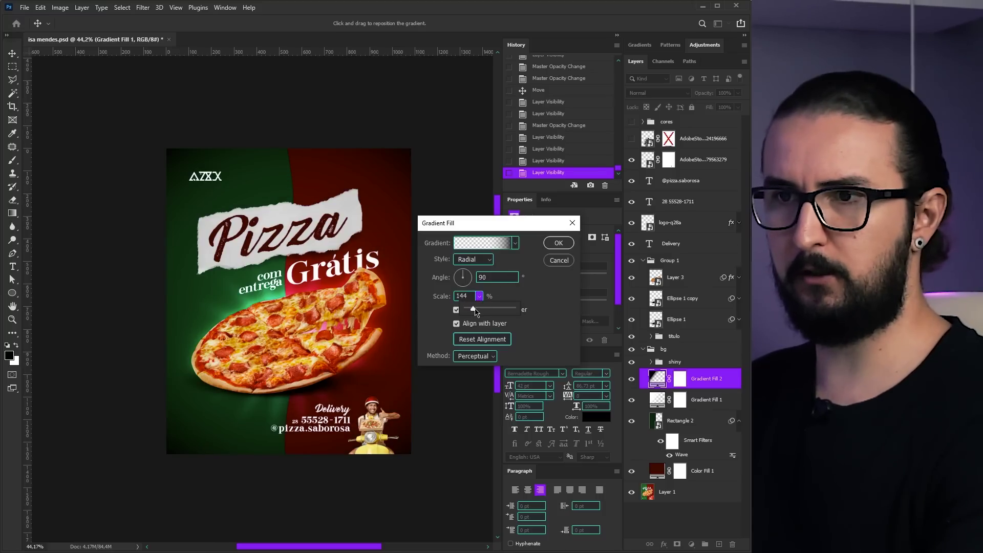
pyautogui.click(556, 243)
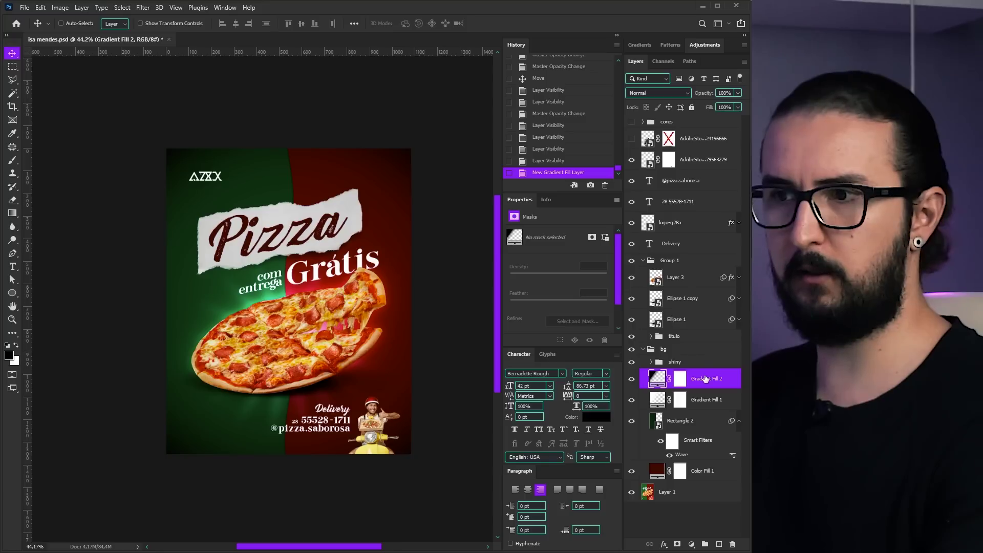
# Set the Gradient Fill 2 layer's blend mode to Multiply and its opacity to 70%
pyautogui.click(656, 95)
pyautogui.click(658, 124)
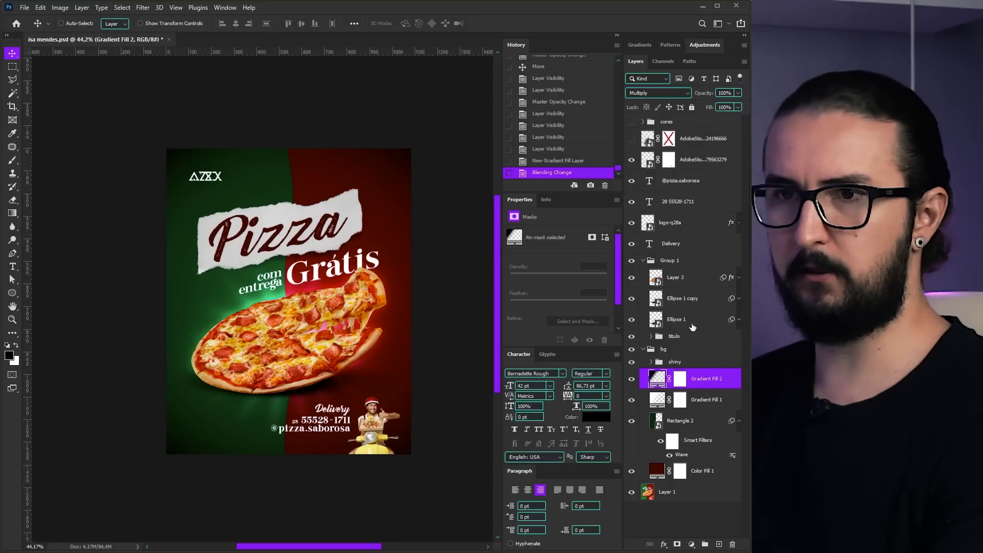
pyautogui.press('7')
pyautogui.scroll(2, 450, 333)
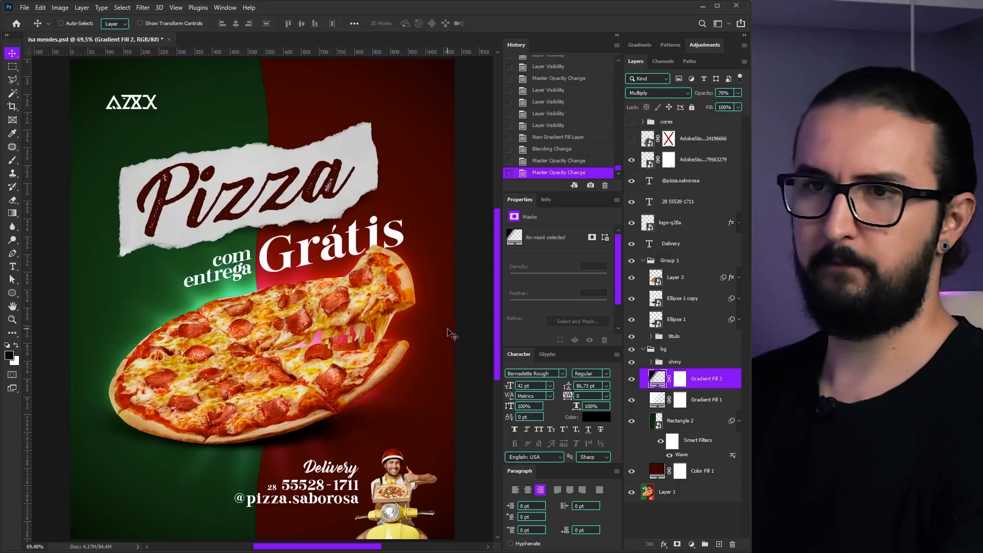
# Add a white (ffffff) solid color fill layer above Gradient Fill 2
pyautogui.click(691, 544)
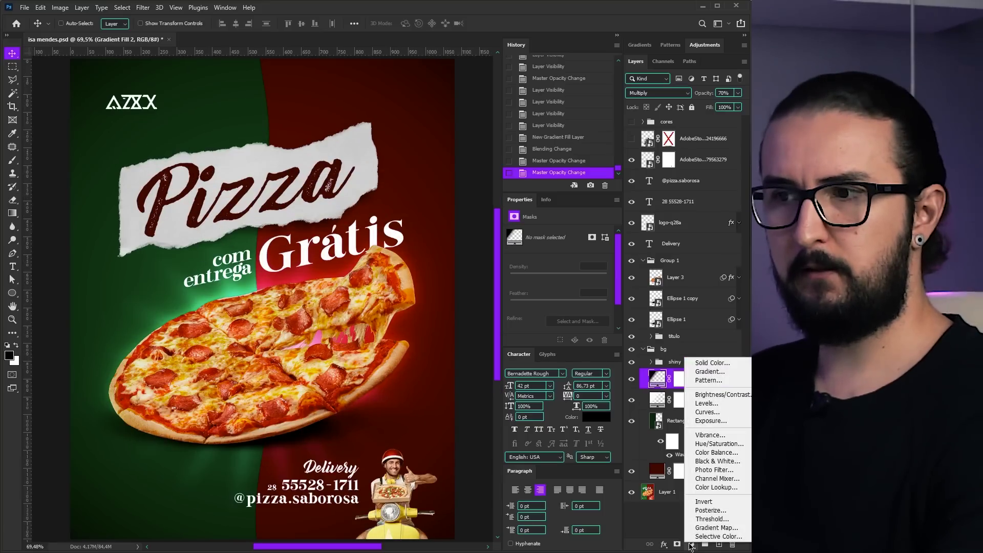
pyautogui.click(699, 375)
pyautogui.write('ffffff')
pyautogui.press('Return')
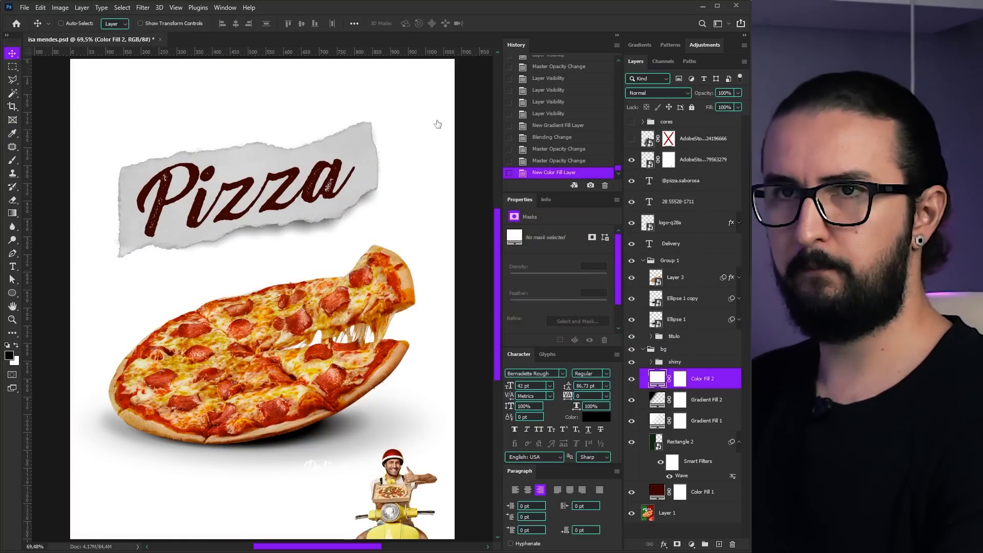
# Apply an Add Noise smart filter to the white fill layer and set its blend mode to Multiply
pyautogui.click(143, 7)
pyautogui.moveTo(230, 168)
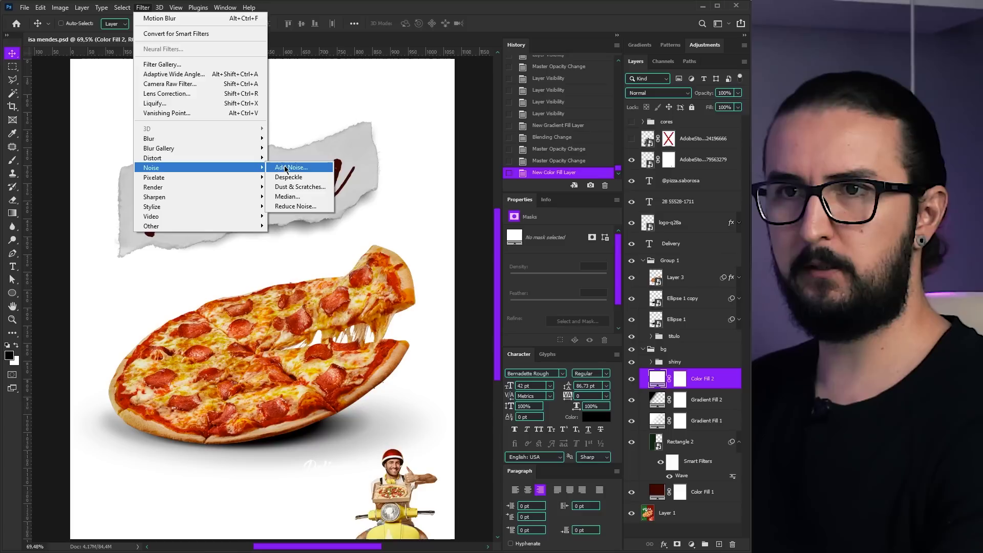
pyautogui.click(292, 165)
pyautogui.click(369, 212)
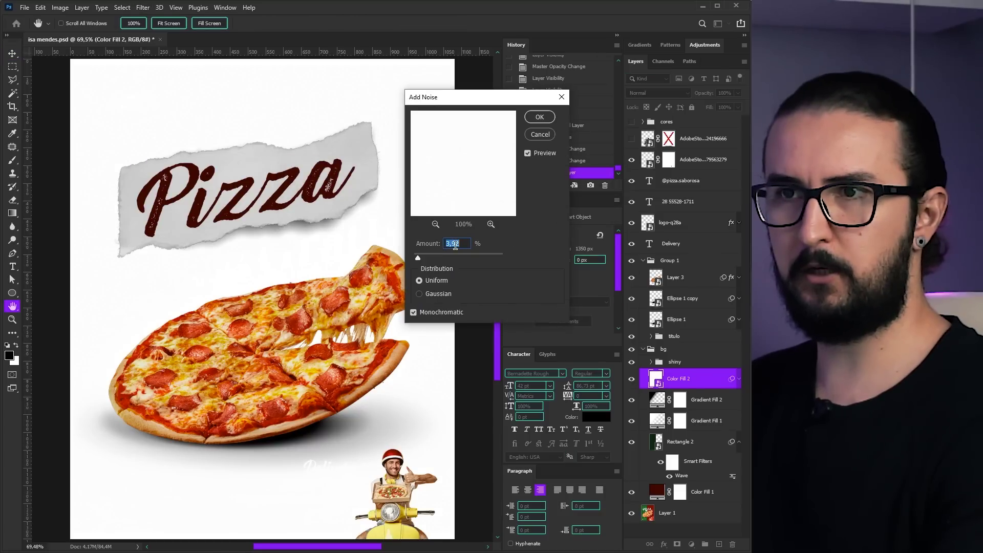
pyautogui.click(414, 312)
pyautogui.moveTo(425, 260); pyautogui.dragTo(431, 259)
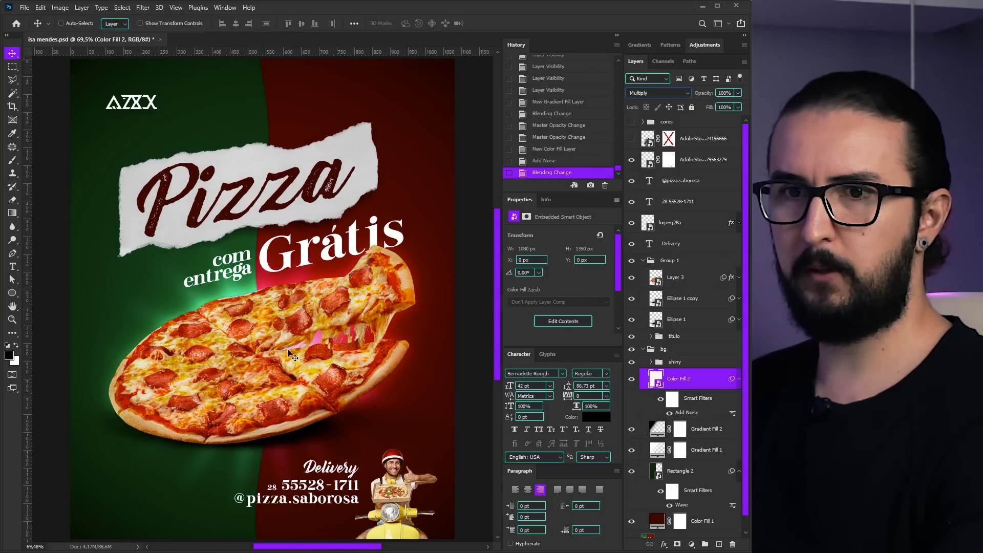
# Examine the noise texture over the flyer's background around the pizza up close and at overview
pyautogui.moveTo(293, 321); pyautogui.dragTo(372, 279)
pyautogui.scroll(-1, 359, 307)
pyautogui.scroll(4, 300, 389)
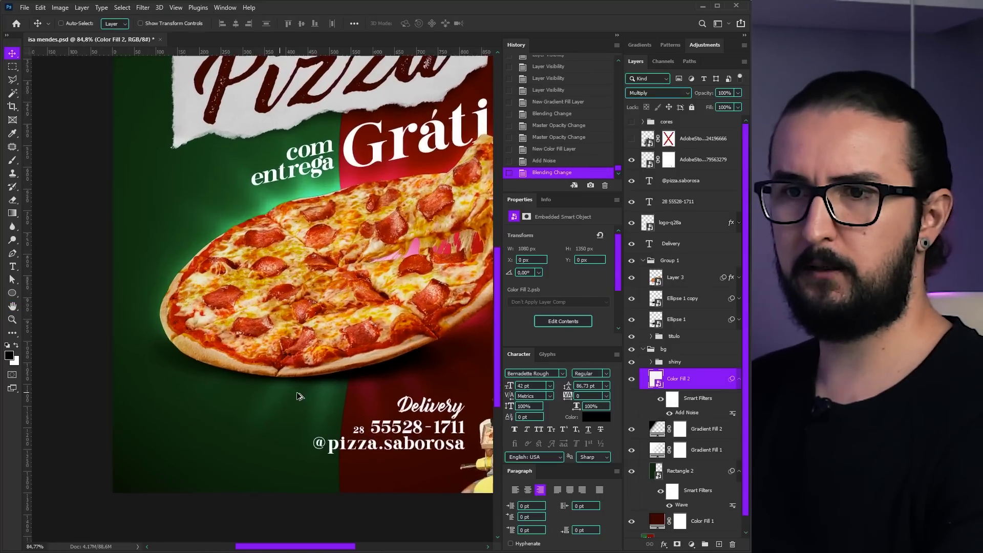
pyautogui.scroll(2, 236, 421)
pyautogui.scroll(-5, 248, 422)
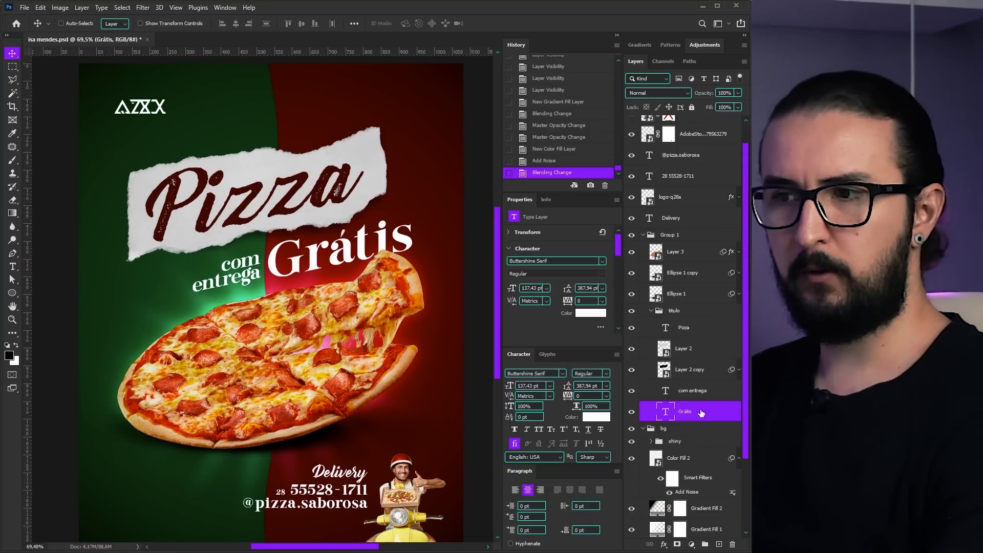
# Add a drop shadow to the "Grátis" text layer with a 15 px distance and 18 px size
pyautogui.doubleClick(700, 414)
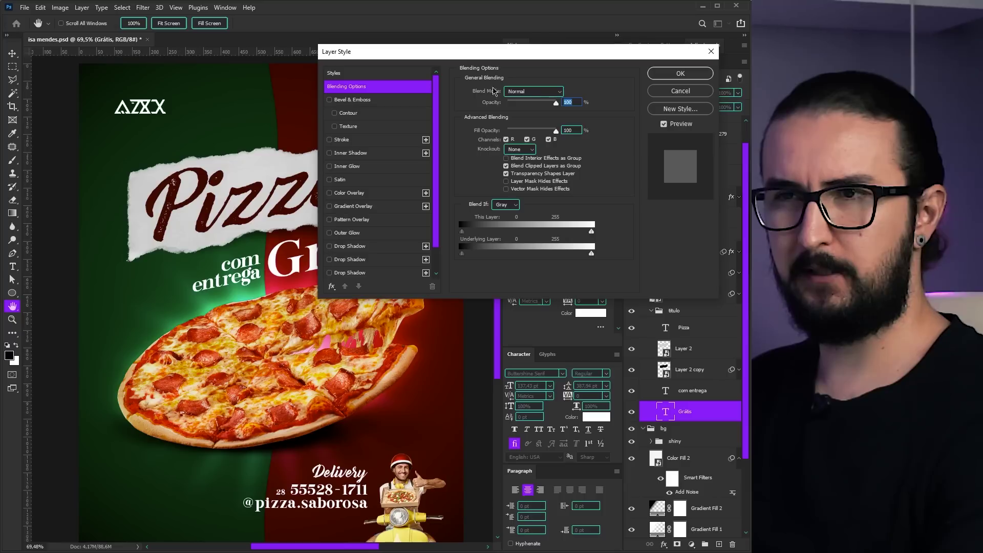
pyautogui.moveTo(493, 60); pyautogui.dragTo(479, 222)
pyautogui.moveTo(247, 238); pyautogui.dragTo(133, 121)
pyautogui.moveTo(414, 217); pyautogui.dragTo(298, 223)
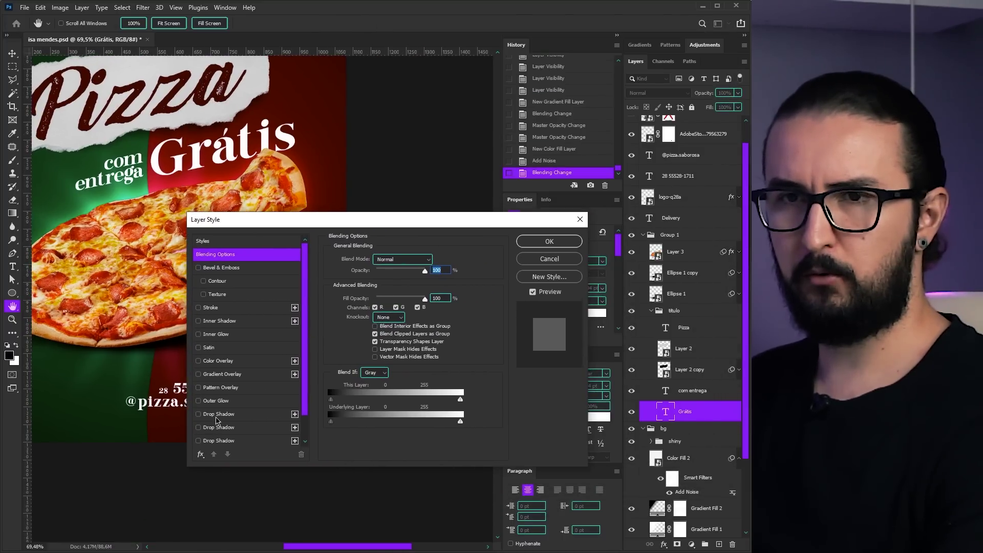
pyautogui.click(217, 430)
pyautogui.click(217, 440)
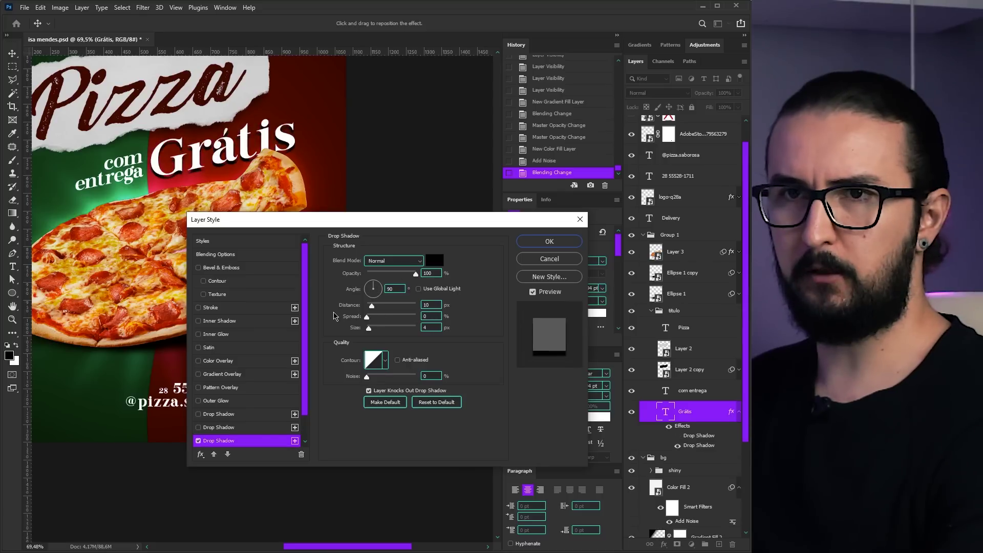
pyautogui.moveTo(368, 328)
pyautogui.mouseDown()
pyautogui.moveTo(375, 307)
pyautogui.moveTo(376, 332)
pyautogui.mouseUp()
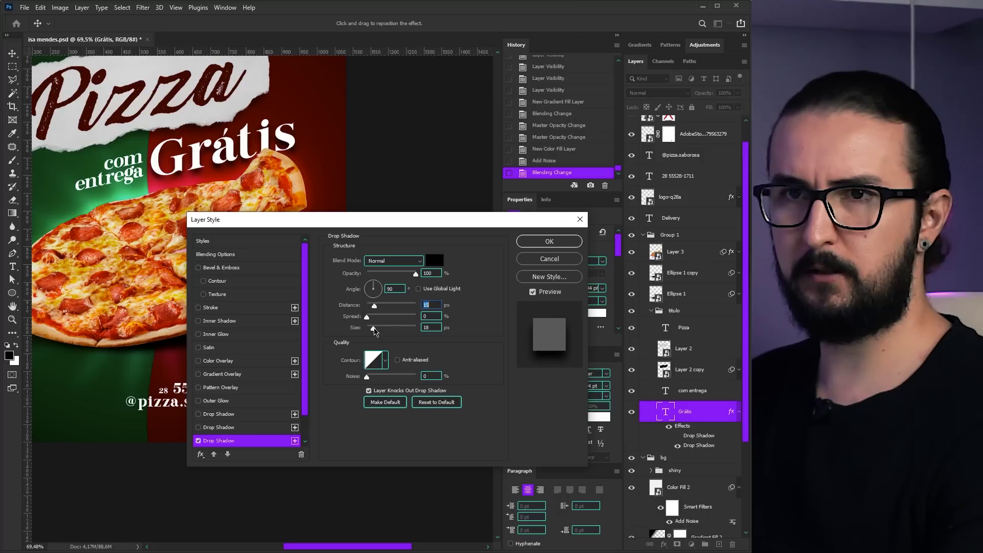
# Set the "Grátis" drop shadow to Multiply blending, 46% opacity, 19% spread and 16 px size
pyautogui.click(402, 261)
pyautogui.click(385, 296)
pyautogui.moveTo(416, 274); pyautogui.dragTo(398, 275)
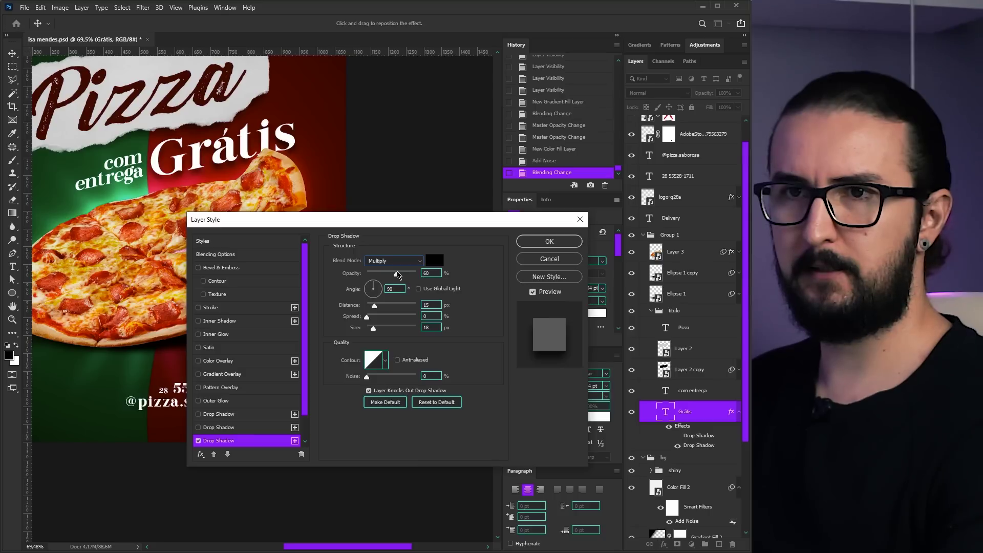
pyautogui.moveTo(400, 276); pyautogui.dragTo(400, 275)
pyautogui.moveTo(366, 317); pyautogui.dragTo(375, 321)
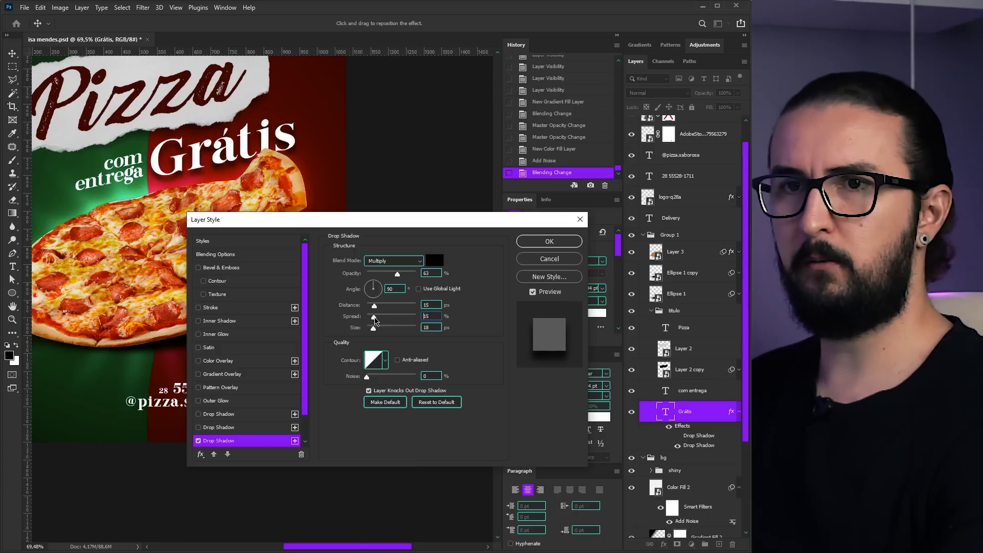
pyautogui.moveTo(398, 275); pyautogui.dragTo(391, 276)
pyautogui.moveTo(379, 317); pyautogui.dragTo(378, 319)
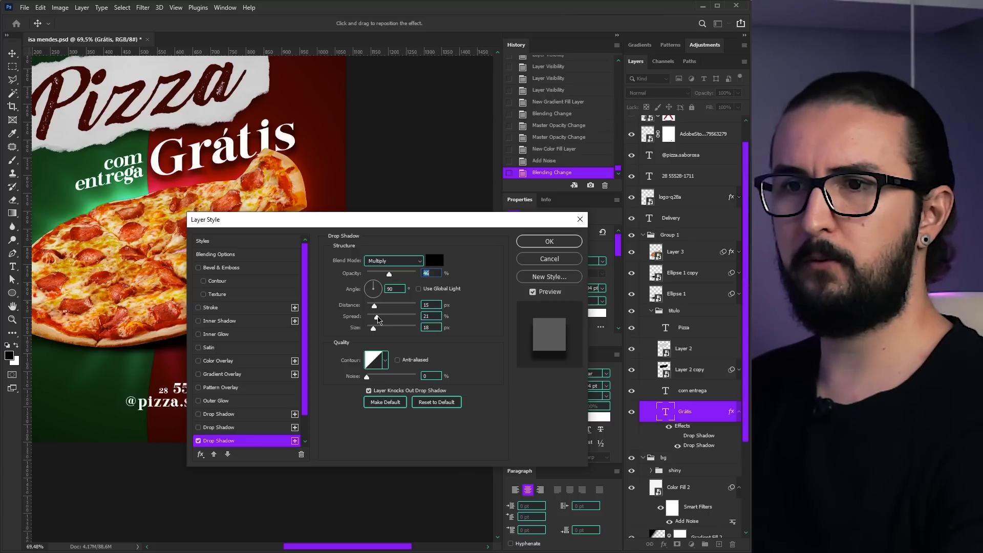
pyautogui.click(377, 319)
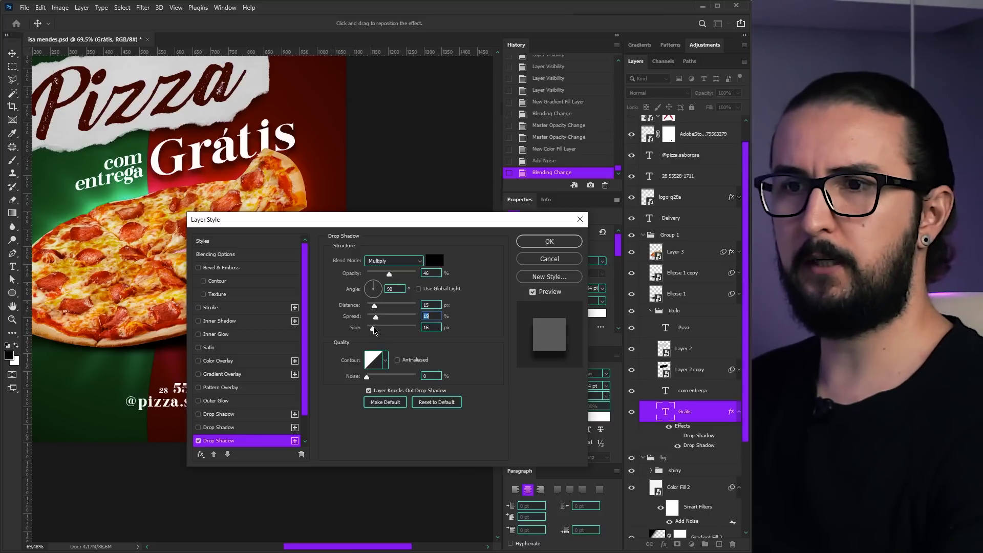
pyautogui.click(549, 241)
# Copy the "Grátis" drop shadow onto the "com entrega" text layer and set the copied shadow's opacity to 30%
pyautogui.scroll(-3, 333, 281)
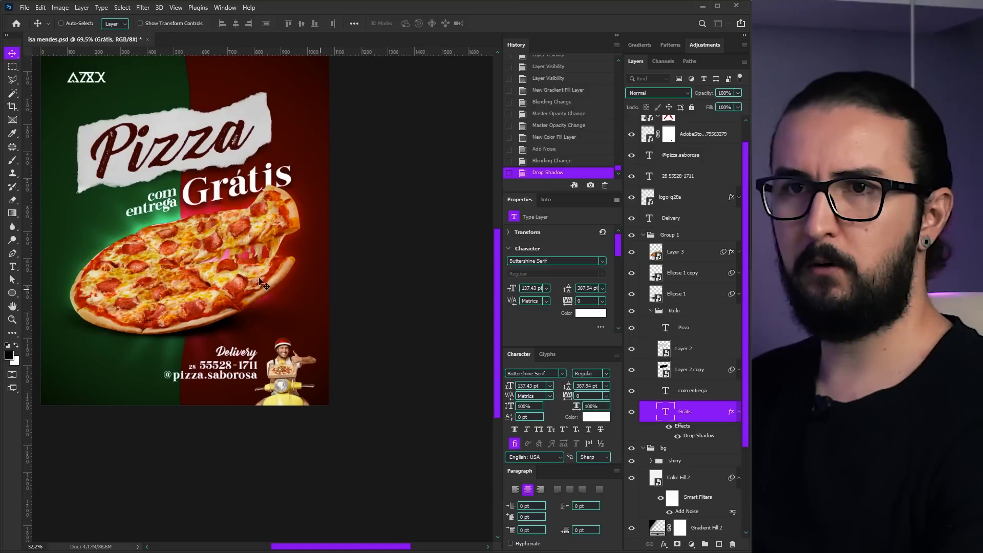
pyautogui.scroll(1, 333, 281)
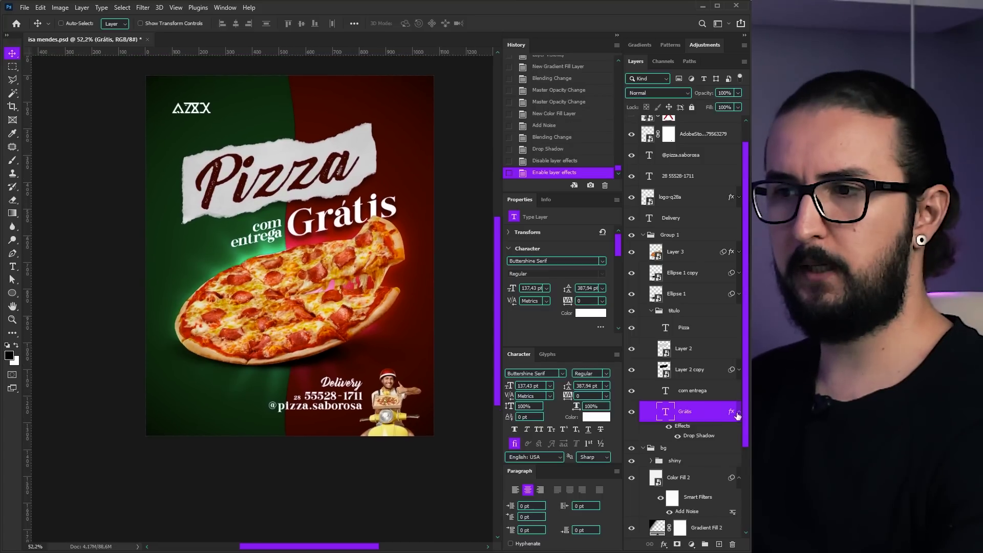
pyautogui.click(739, 413)
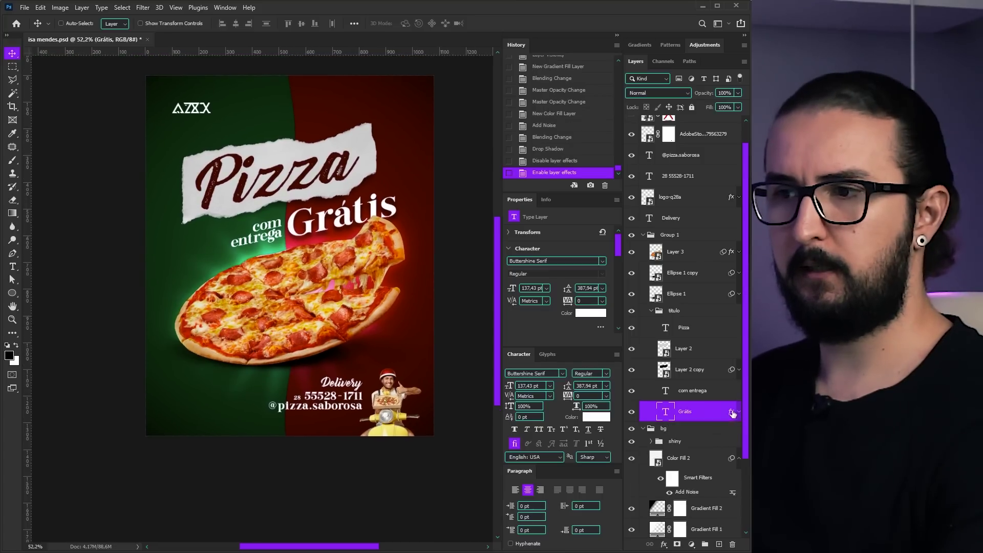
pyautogui.keyDown('alt'); pyautogui.moveTo(728, 414); pyautogui.dragTo(728, 396); pyautogui.keyUp('alt')
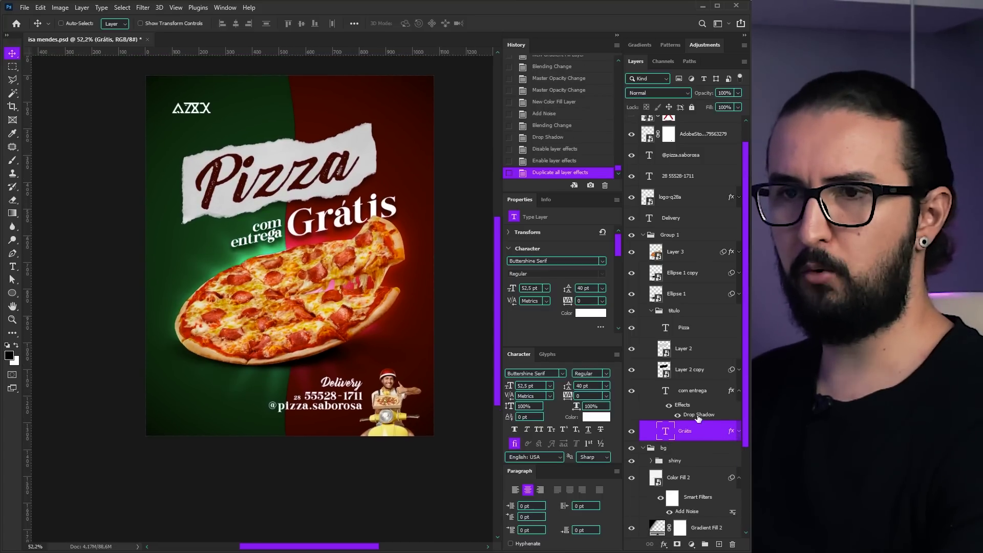
pyautogui.doubleClick(671, 410)
pyautogui.moveTo(380, 221); pyautogui.dragTo(514, 278)
pyautogui.moveTo(523, 332); pyautogui.dragTo(521, 331)
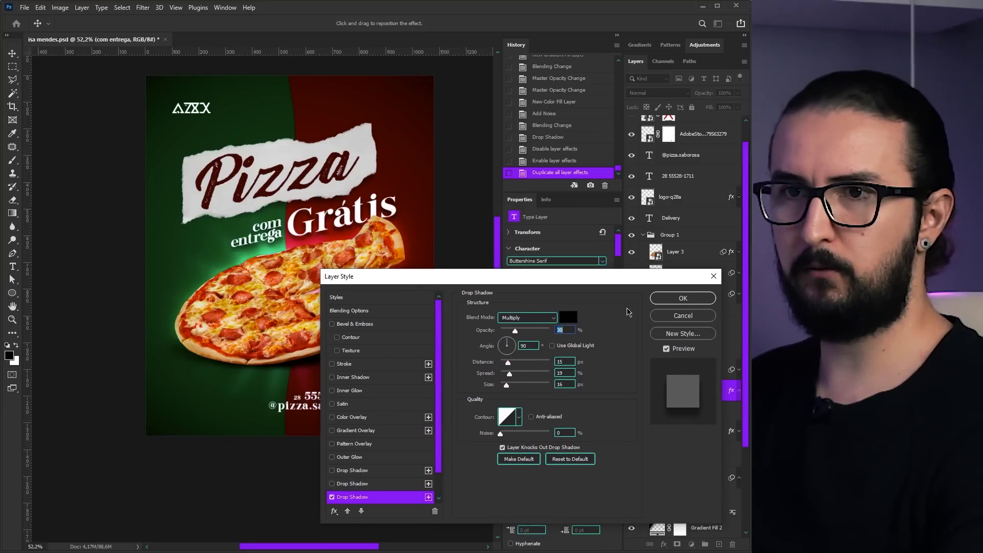
pyautogui.click(683, 298)
pyautogui.click(685, 411)
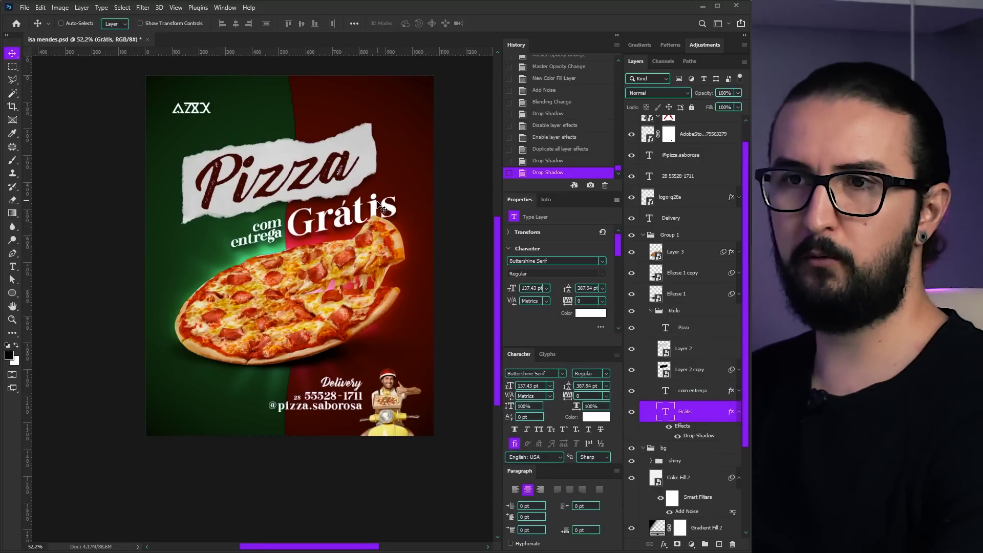
# Show the cores swatch group and recolor the "Pizza" title text with the dark green swatch (002a16)
pyautogui.moveTo(344, 218); pyautogui.dragTo(338, 219)
pyautogui.keyDown('ctrl'); pyautogui.click(365, 197); pyautogui.keyUp('ctrl')
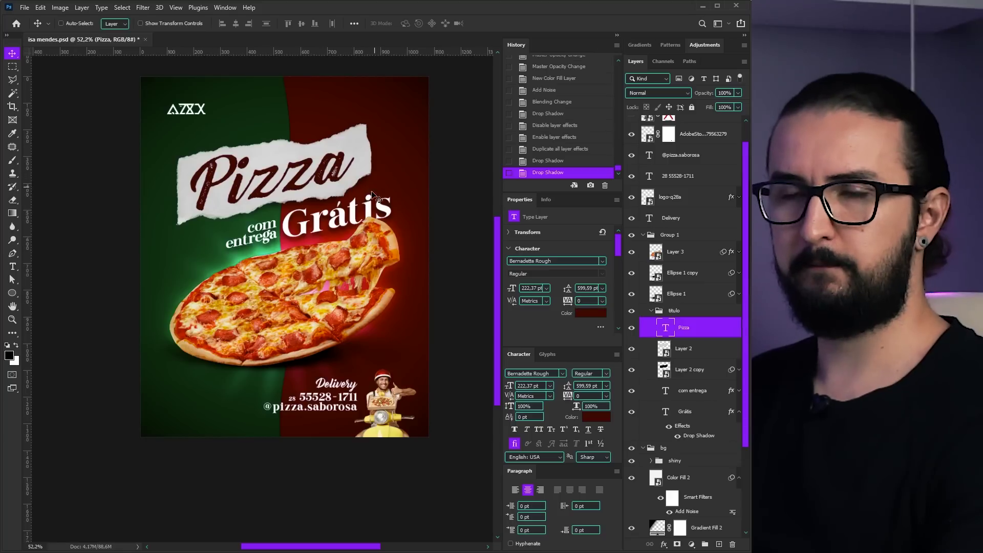
pyautogui.moveTo(416, 249); pyautogui.dragTo(410, 254)
pyautogui.scroll(2, 692, 247)
pyautogui.click(632, 122)
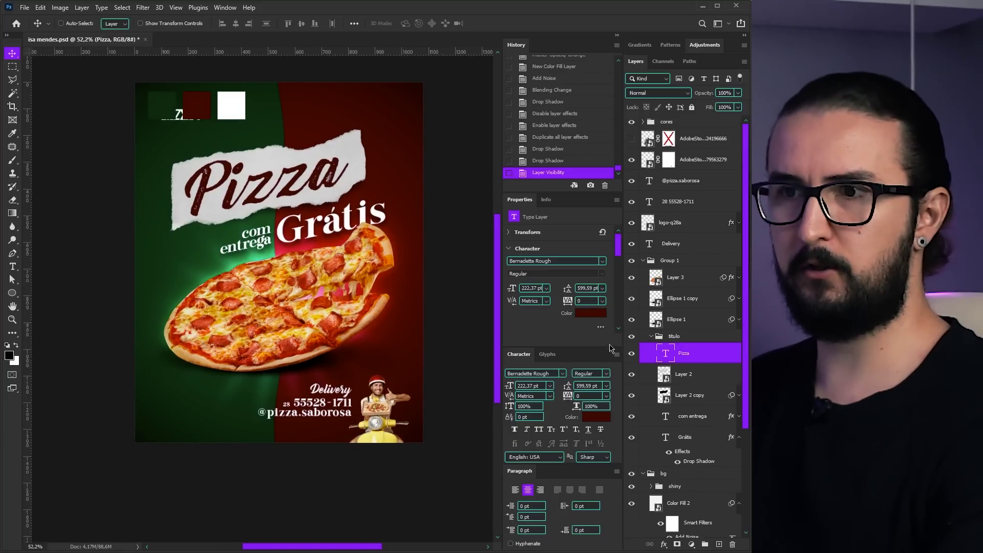
pyautogui.click(601, 421)
pyautogui.click(156, 95)
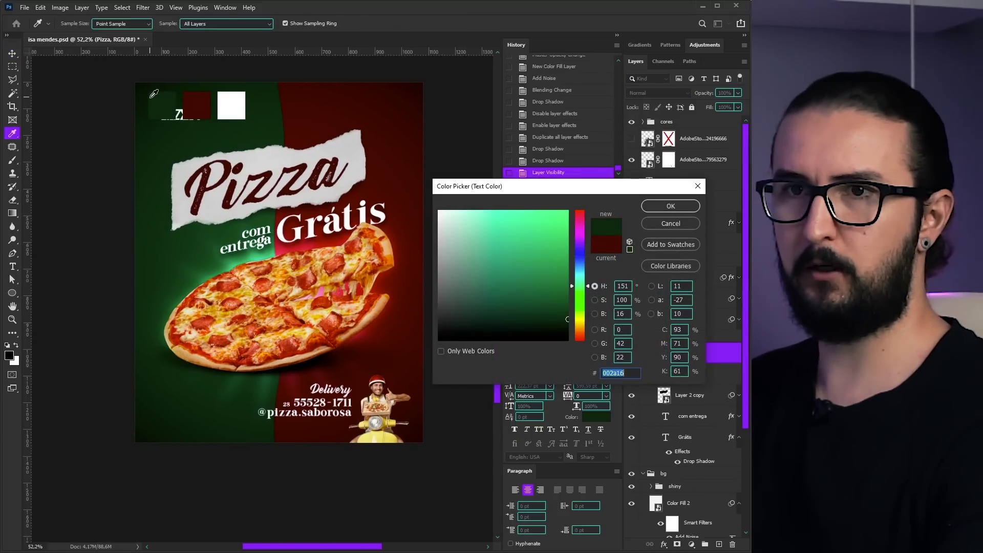
pyautogui.click(202, 99)
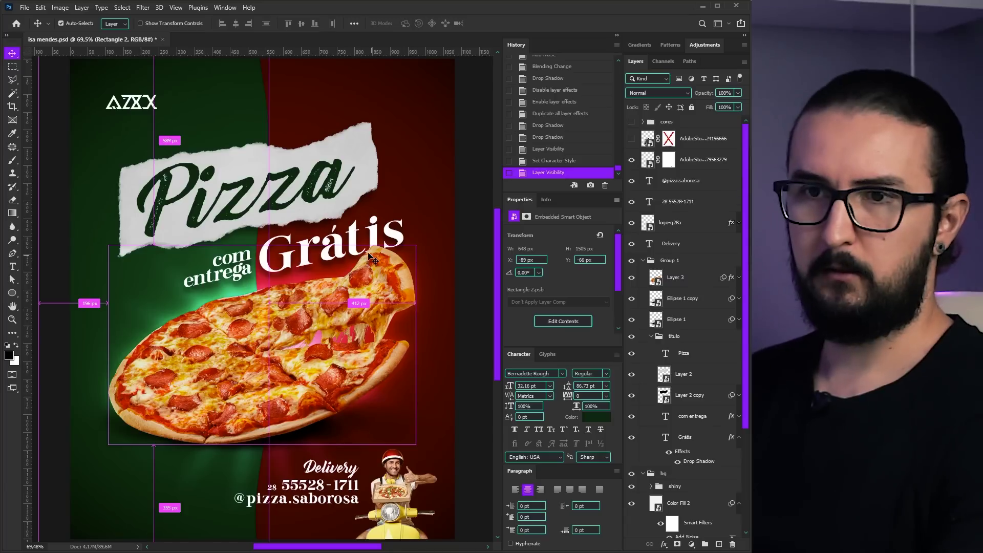
# Collapse the expanded smart filter lists of the background layers in the bg group
pyautogui.scroll(-3, 476, 332)
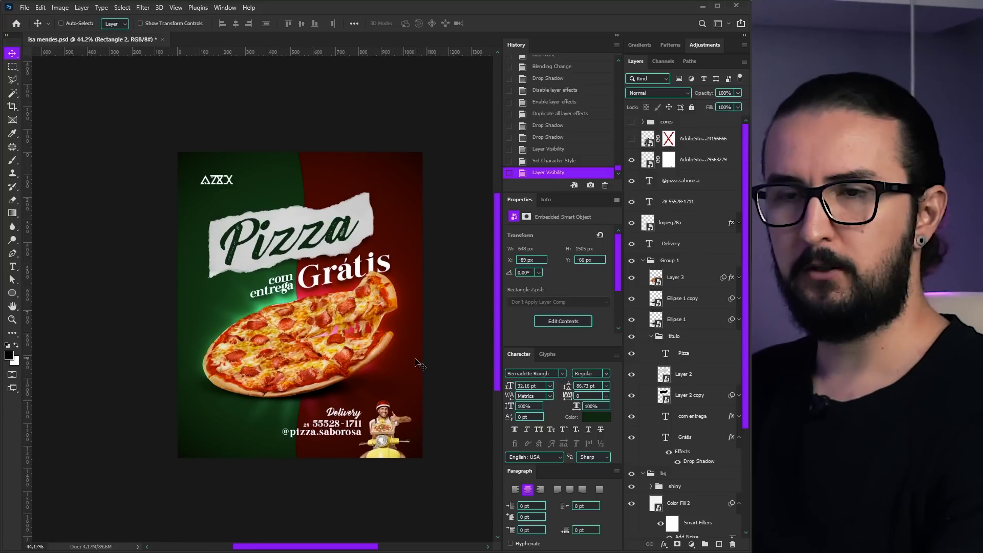
pyautogui.scroll(3, 409, 353)
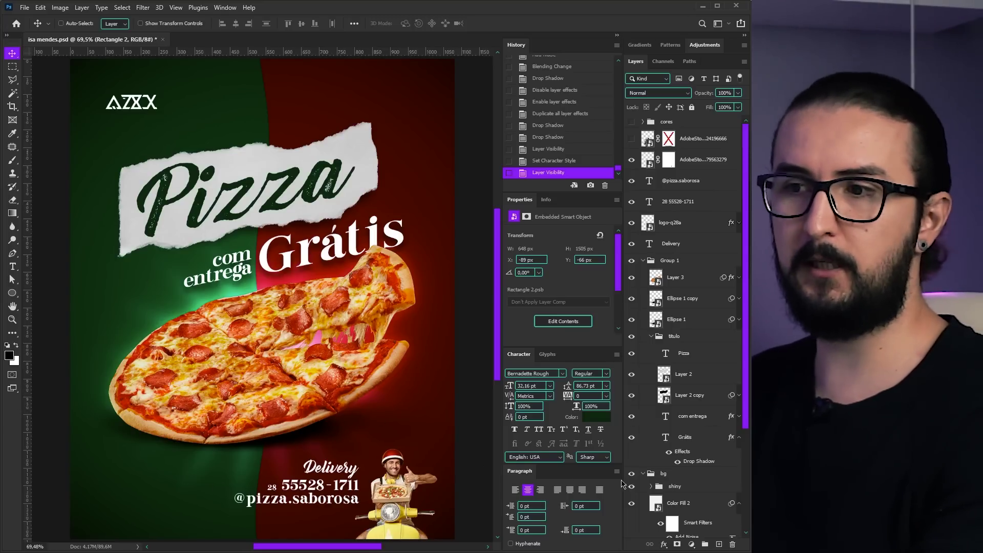
pyautogui.scroll(-4, 691, 476)
pyautogui.click(739, 457)
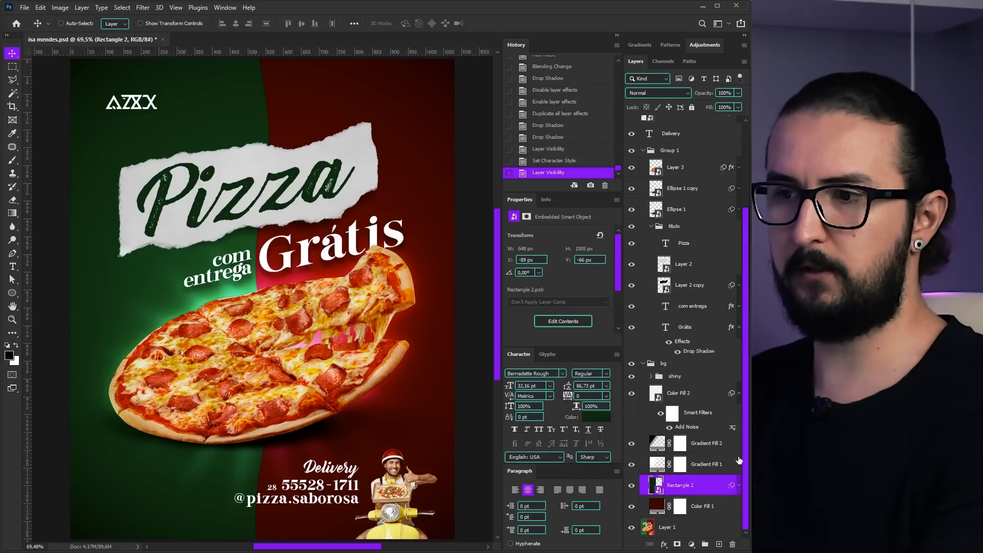
pyautogui.click(738, 394)
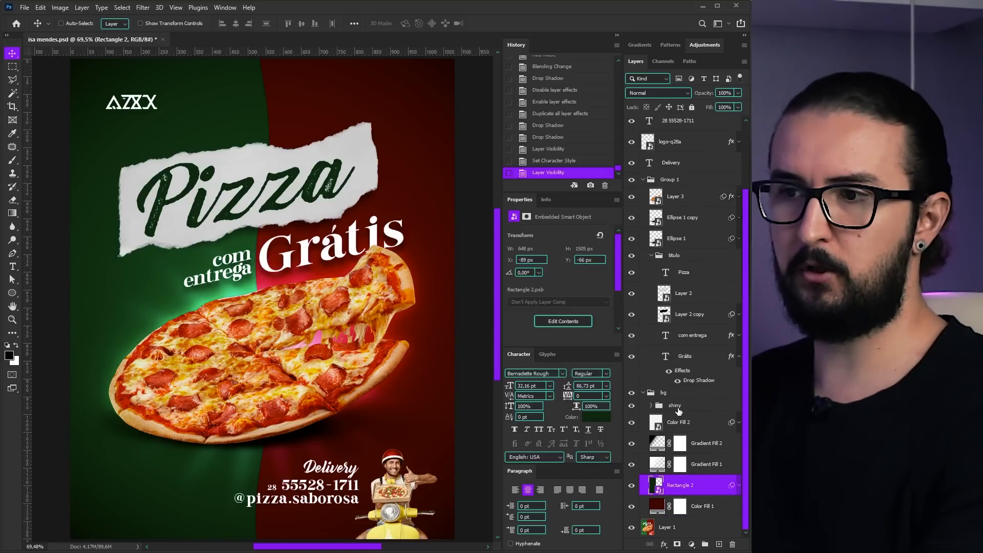
# Try nudging the shiny group upward in the background
pyautogui.click(680, 407)
pyautogui.press('Up')
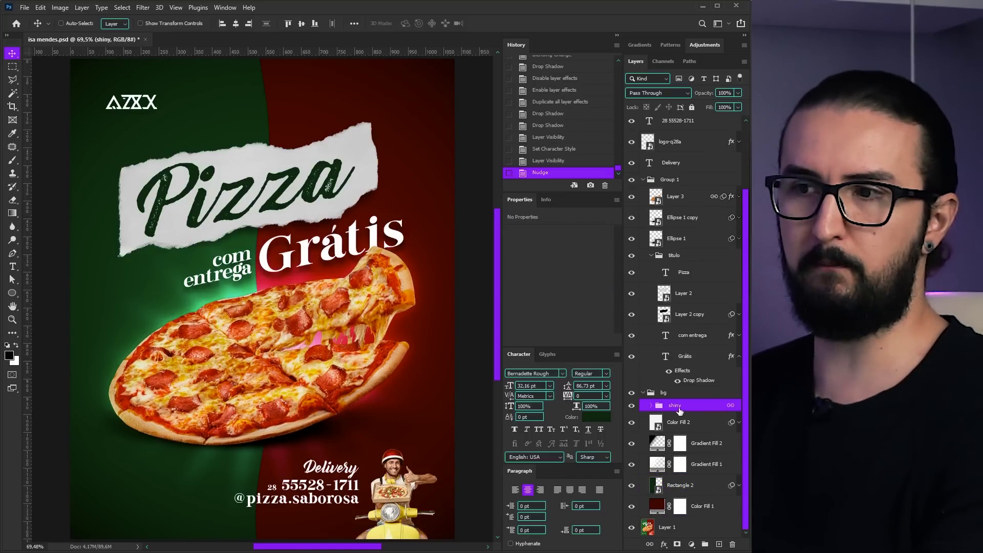
pyautogui.hotkey('ctrl', 'z')
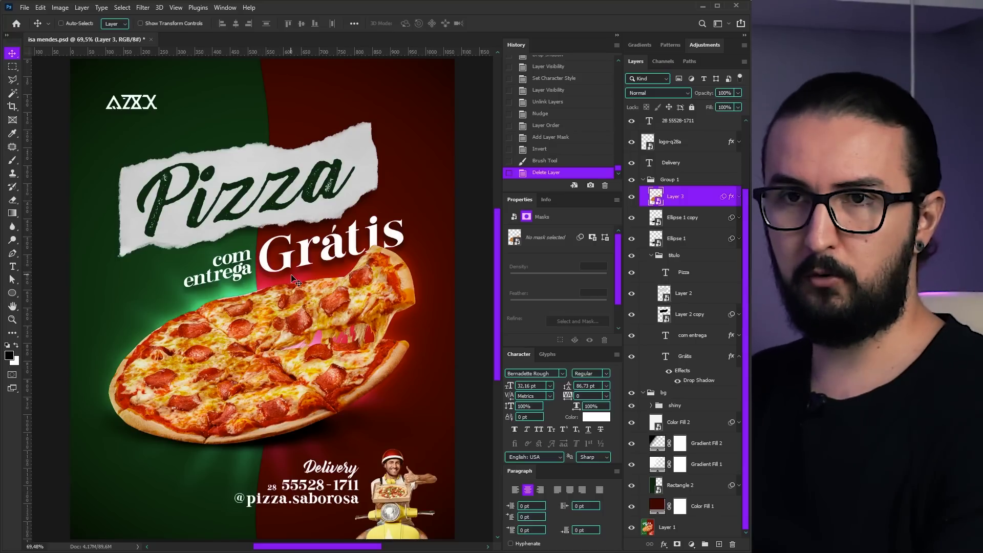
# Nudge the "Pizza" title text slightly upward on the torn paper
pyautogui.moveTo(310, 262); pyautogui.dragTo(312, 263)
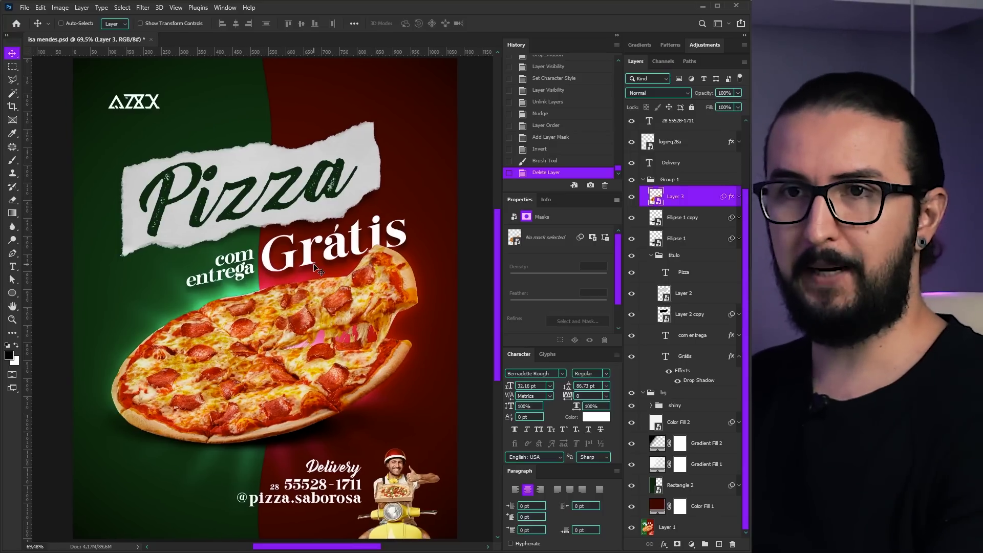
pyautogui.scroll(-3, 313, 268)
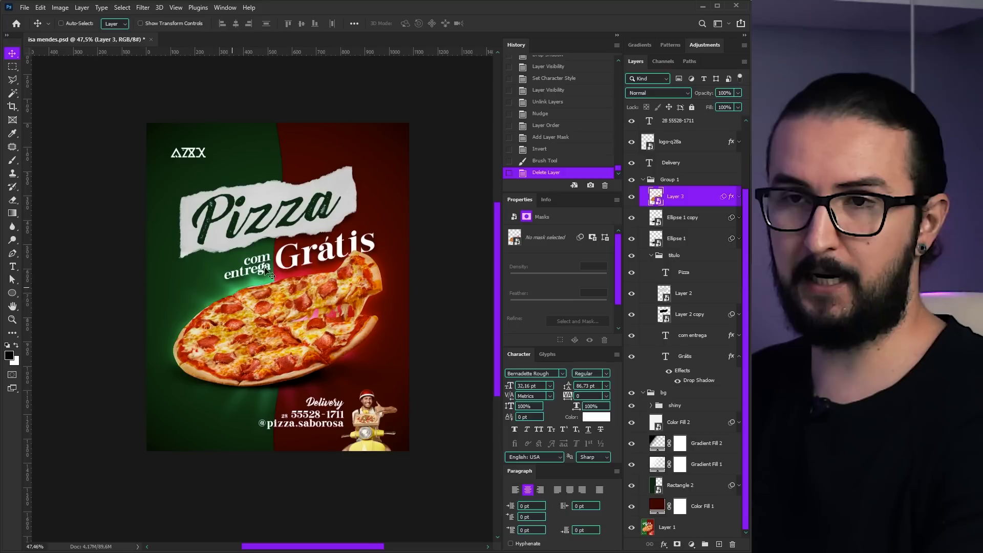
pyautogui.keyDown('ctrl'); pyautogui.click(255, 228); pyautogui.keyUp('ctrl')
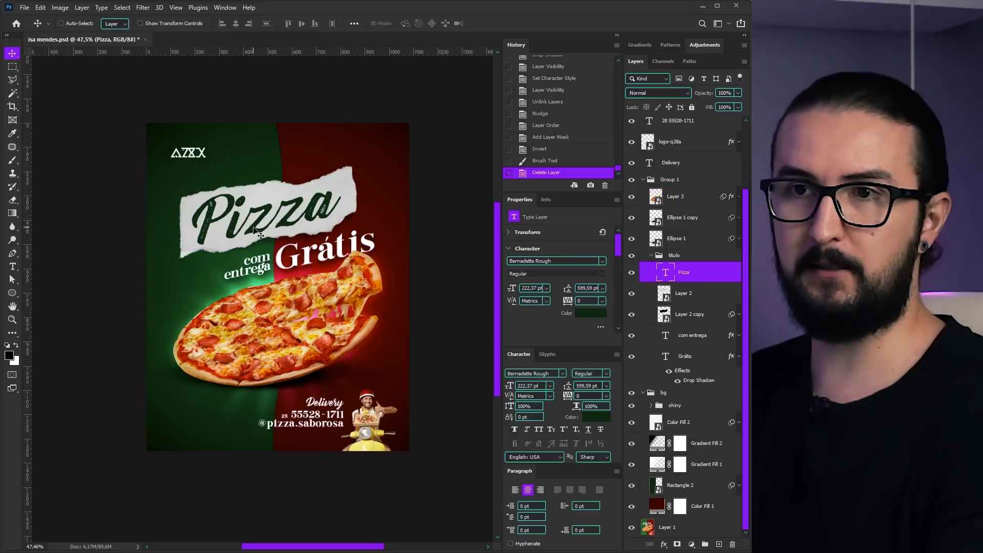
pyautogui.press('Up')
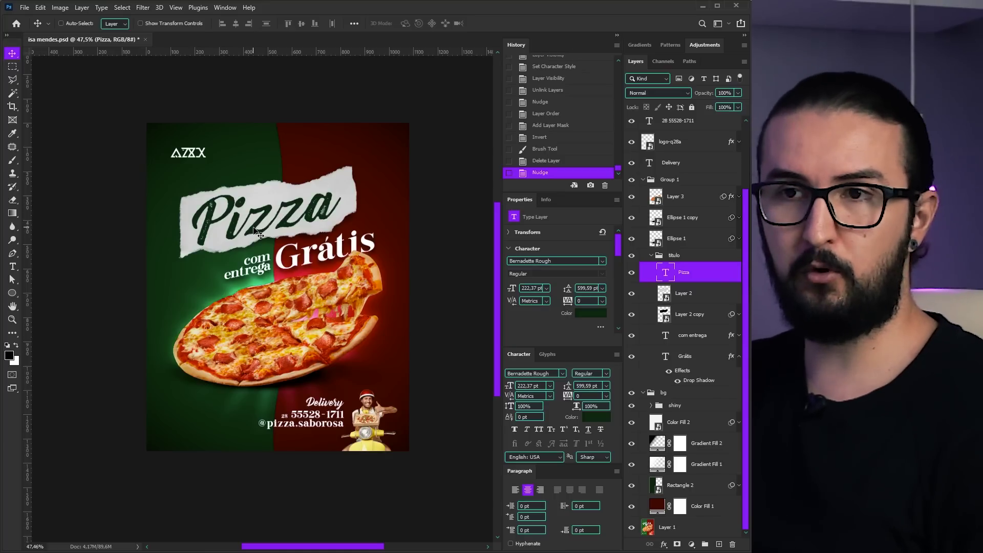
# Try font sizes of 16, 21 and 26 pt on the "com entrega" text
pyautogui.keyDown('ctrl'); pyautogui.click(249, 271); pyautogui.keyUp('ctrl')
pyautogui.click(533, 387)
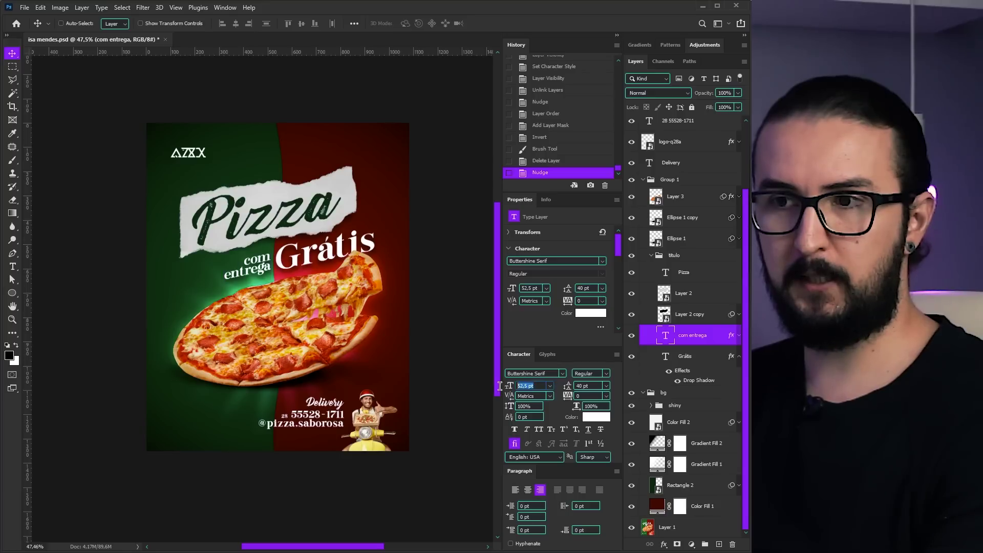
pyautogui.write('16')
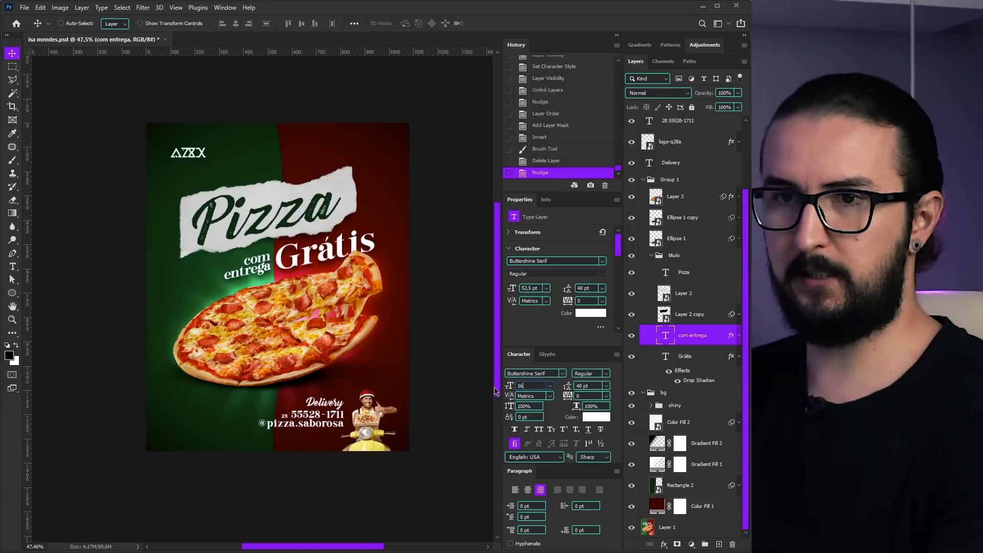
pyautogui.press('Return')
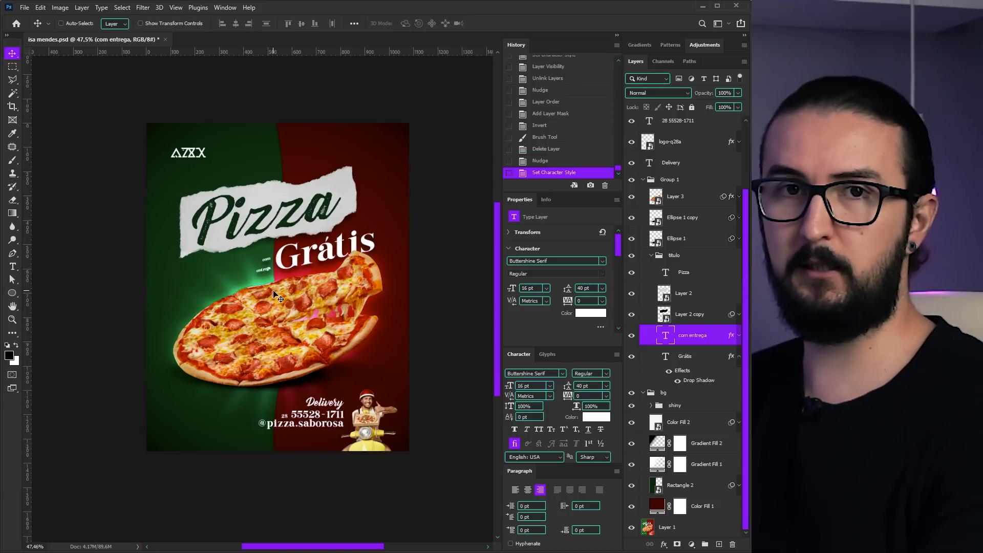
pyautogui.moveTo(540, 386); pyautogui.dragTo(482, 382)
pyautogui.write('21')
pyautogui.press('Return')
pyautogui.write('26')
pyautogui.press('Return')
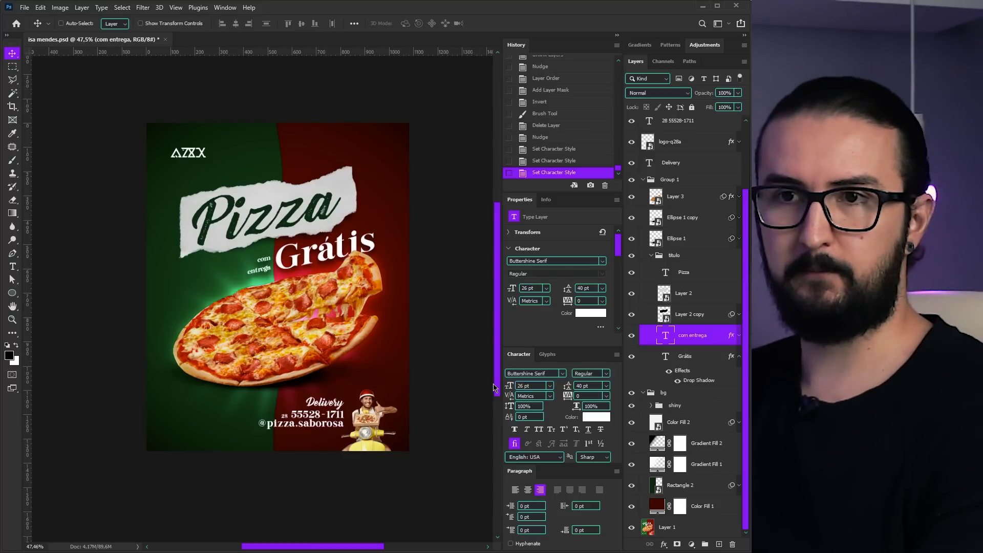
# Try font sizes of 34 and 42 pt on the "com entrega" text
pyautogui.moveTo(533, 386); pyautogui.dragTo(476, 392)
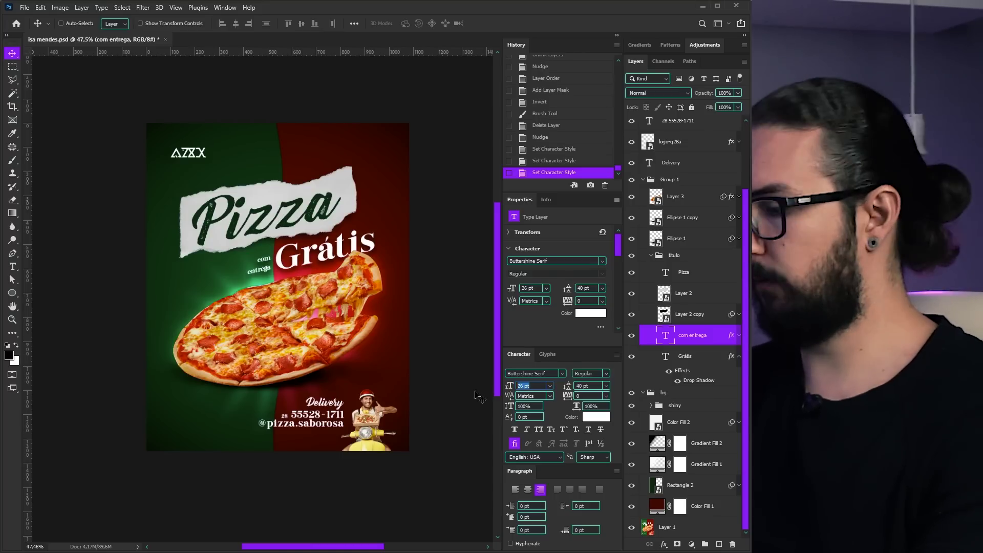
pyautogui.write('34')
pyautogui.press('Return')
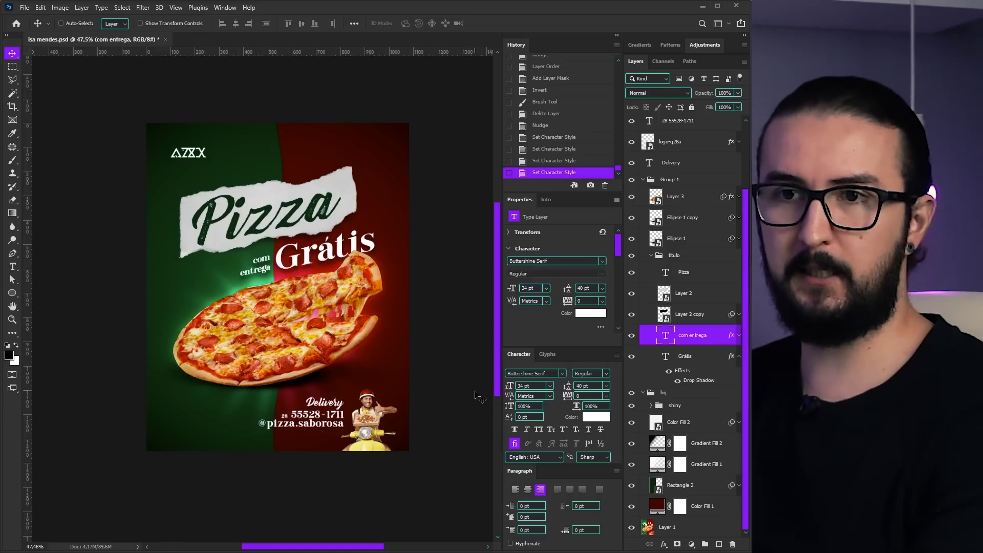
pyautogui.moveTo(536, 385); pyautogui.dragTo(506, 389)
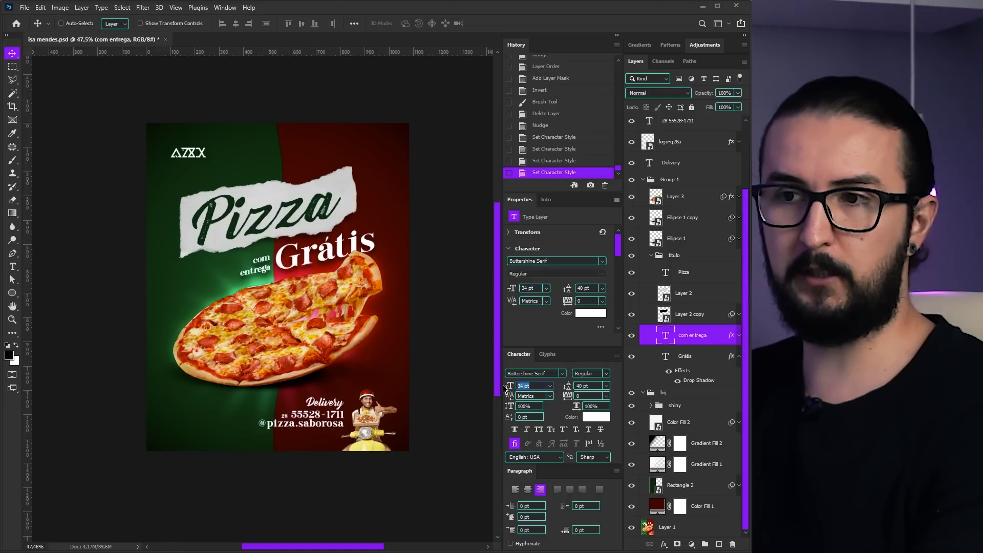
pyautogui.write('42')
pyautogui.press('Return')
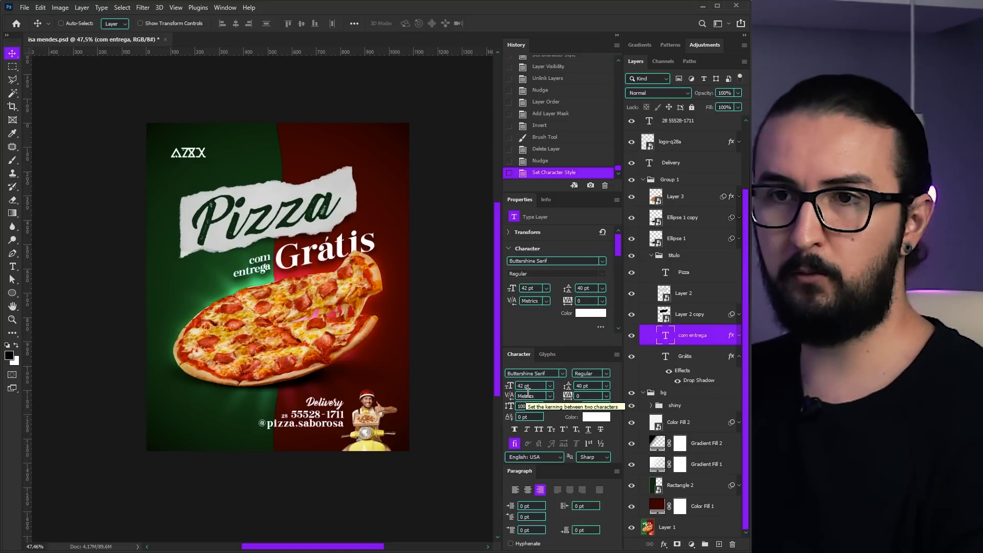
# Set the font size of the "com entrega" text beside "Grátis" to 52 pt
pyautogui.moveTo(535, 385); pyautogui.dragTo(507, 389)
pyautogui.write('52')
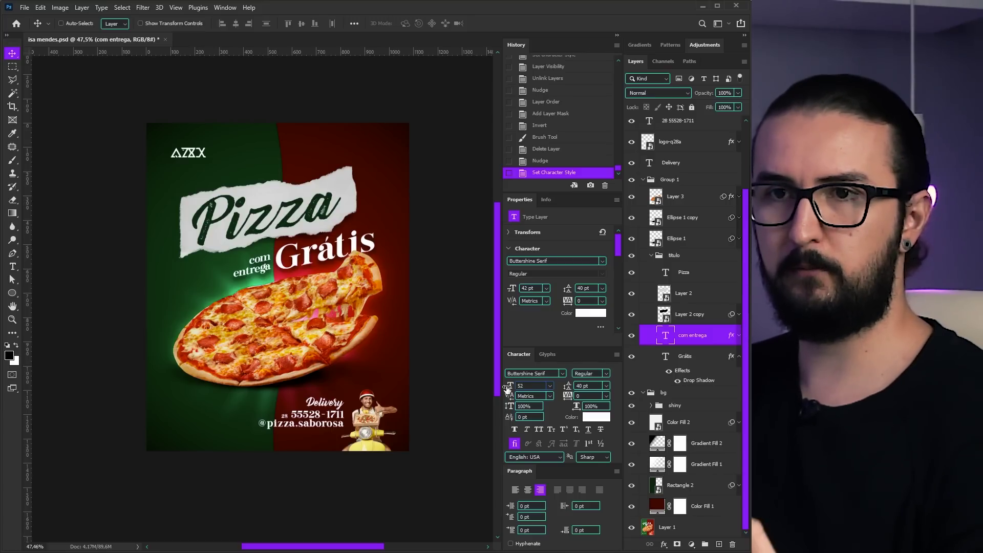
pyautogui.press('Return')
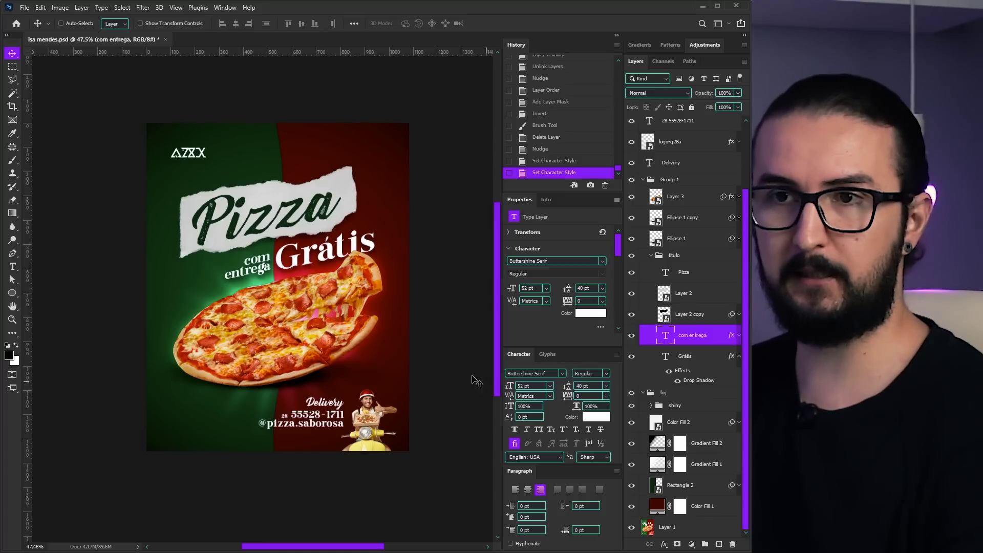
# Examine the delivery rider and contact details up close, and check the flyer's overall composition
pyautogui.scroll(3, 301, 309)
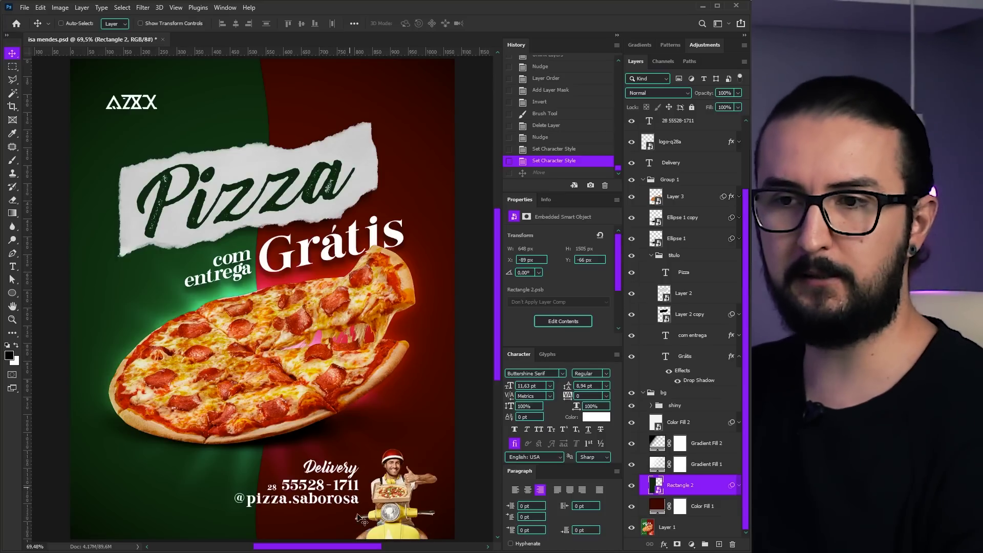
pyautogui.scroll(3, 407, 479)
pyautogui.scroll(2, 407, 472)
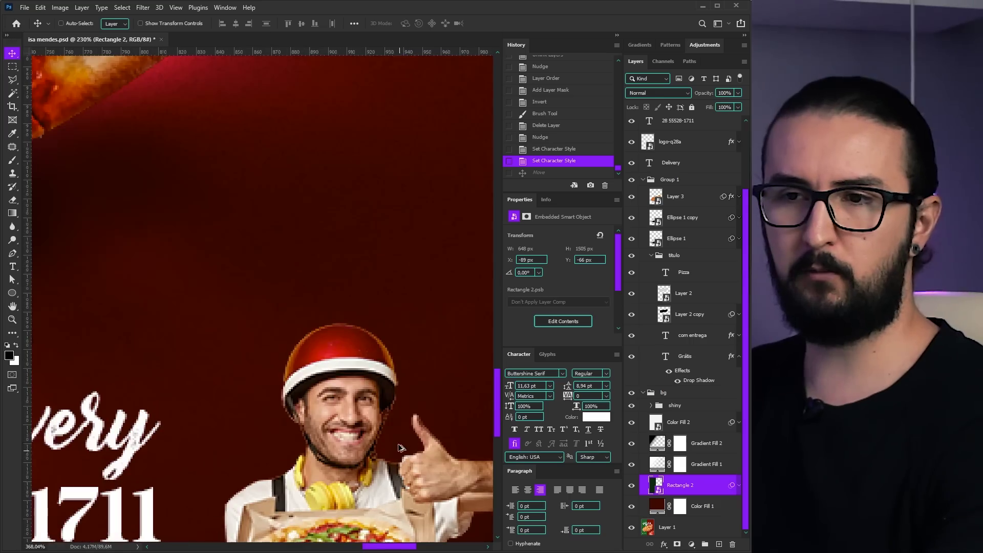
pyautogui.scroll(-2, 348, 361)
pyautogui.scroll(-3, 349, 362)
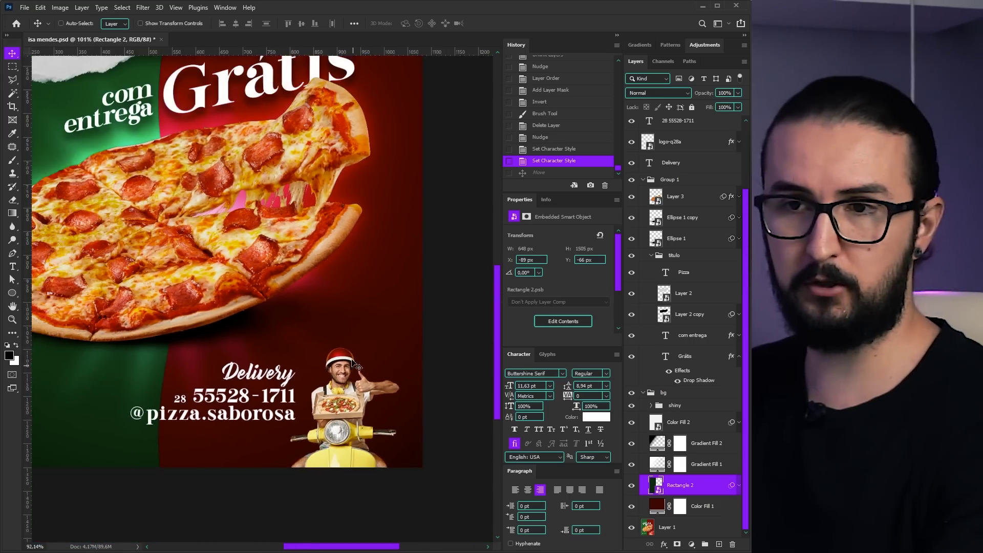
pyautogui.scroll(-2, 378, 314)
pyautogui.scroll(-2, 326, 316)
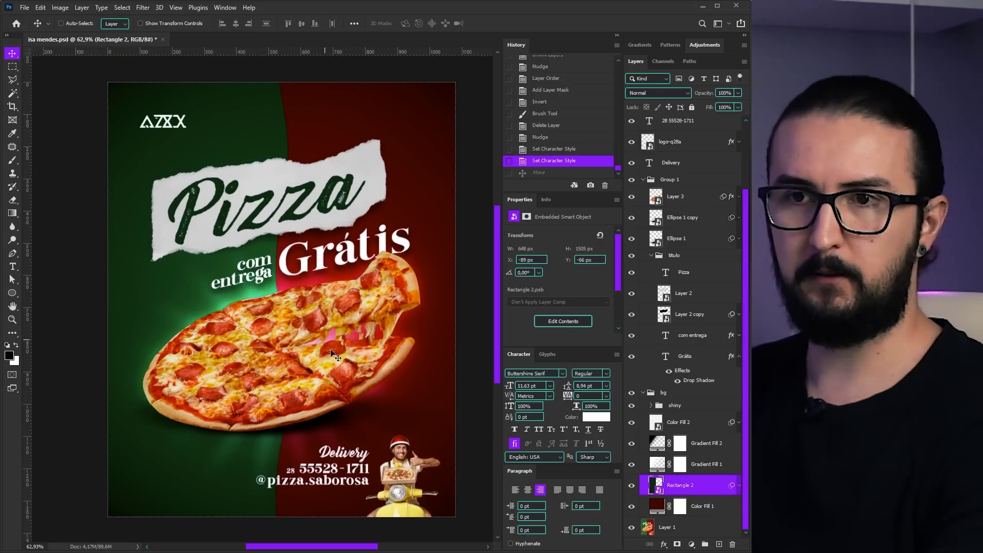
pyautogui.scroll(2, 382, 331)
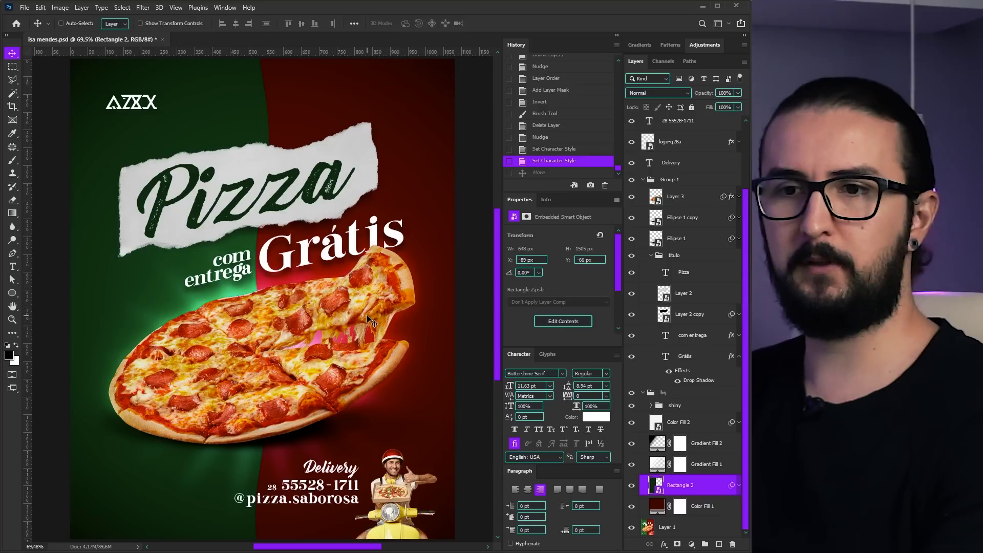
pyautogui.scroll(-2, 360, 316)
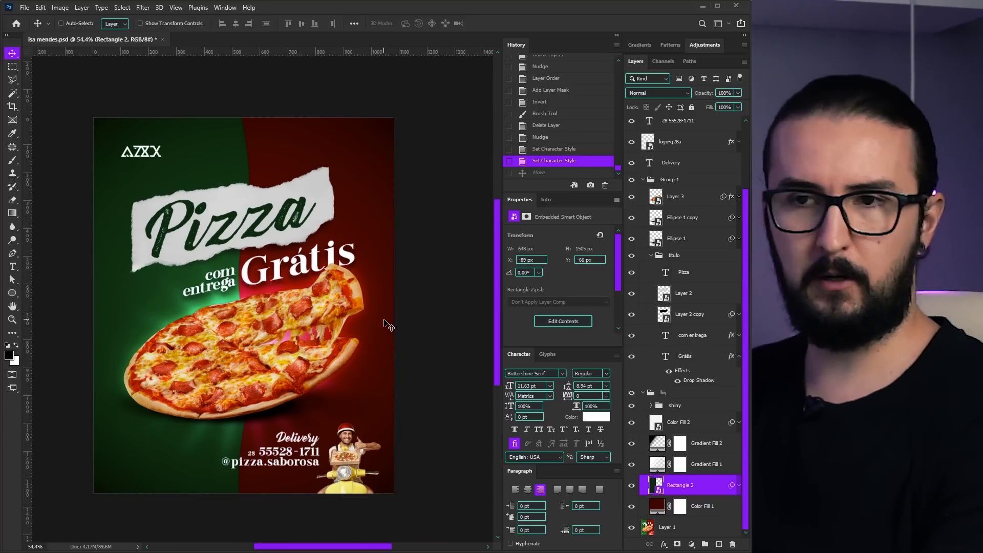